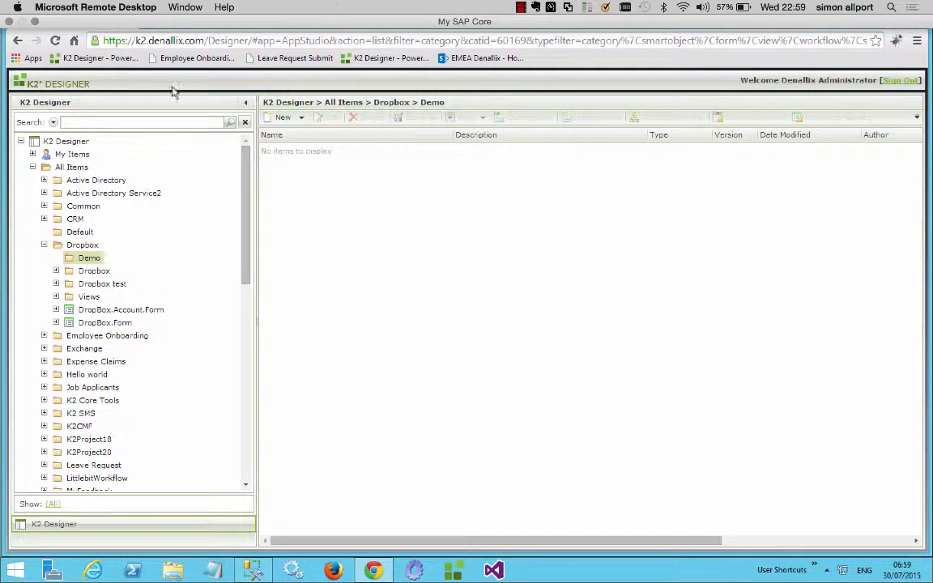
Step: Create a new form named DropboxDemo.Form in the Dropbox\Demo category and continue to its layout
right_click(92, 260)
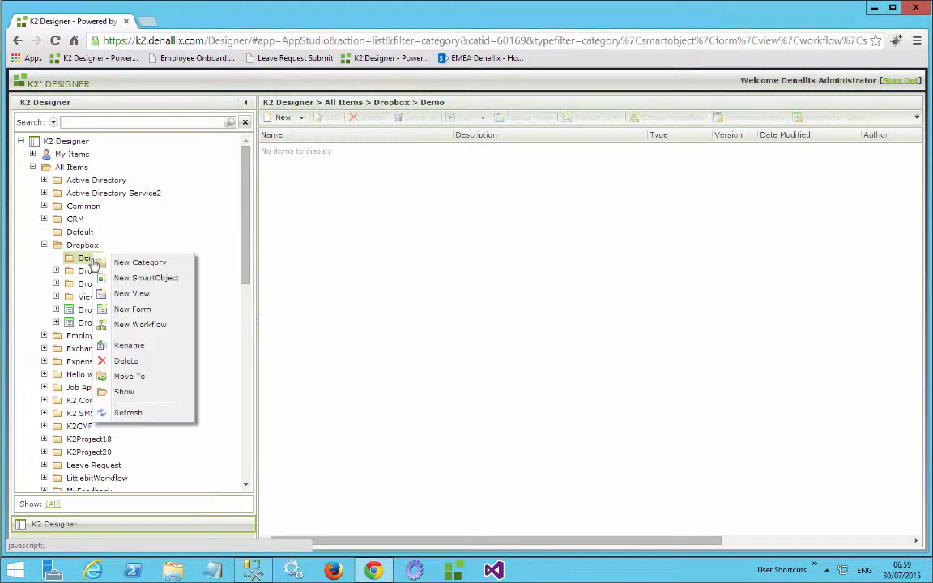
left_click(136, 310)
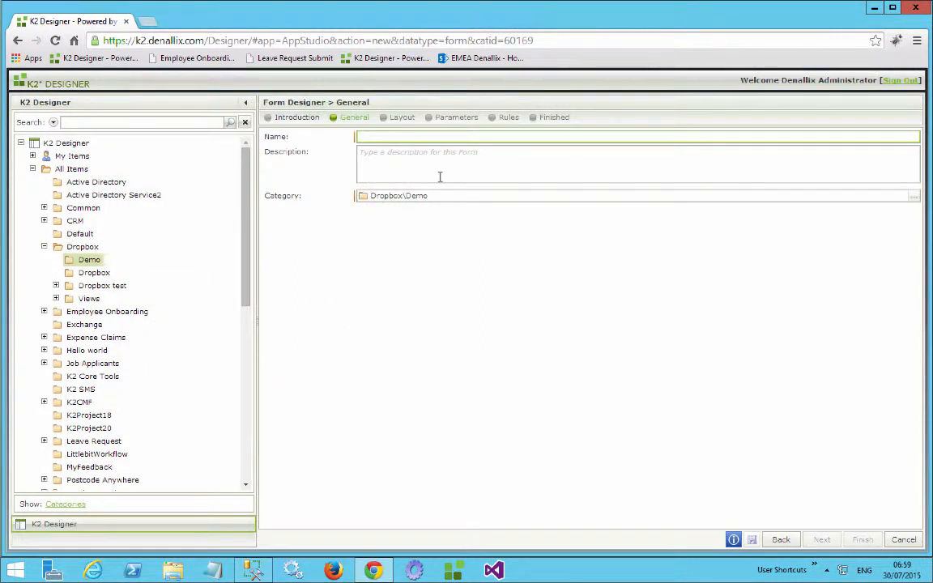
type("DropbOX")
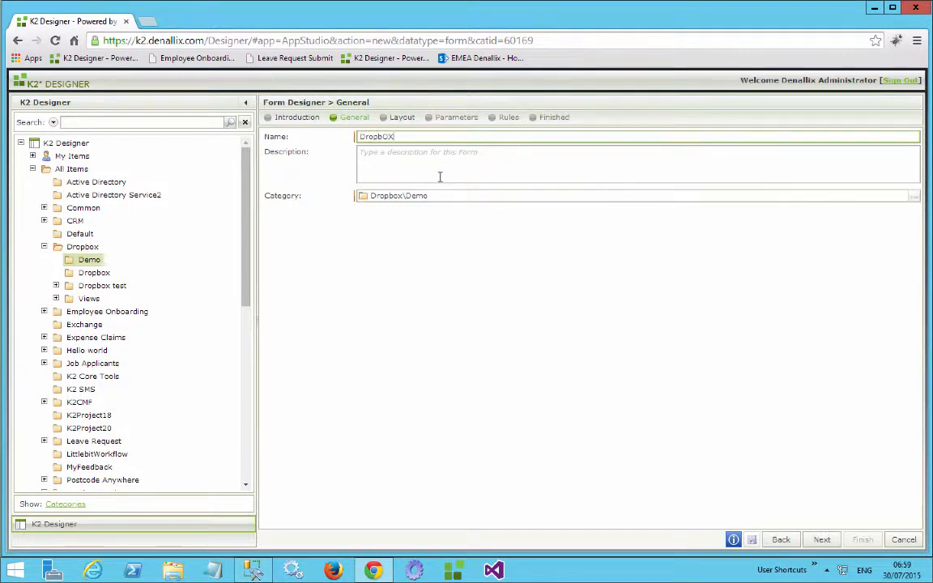
key("BackSpace")
key("BackSpace")
type("oxDemo")
key("BackSpace")
key("BackSpace")
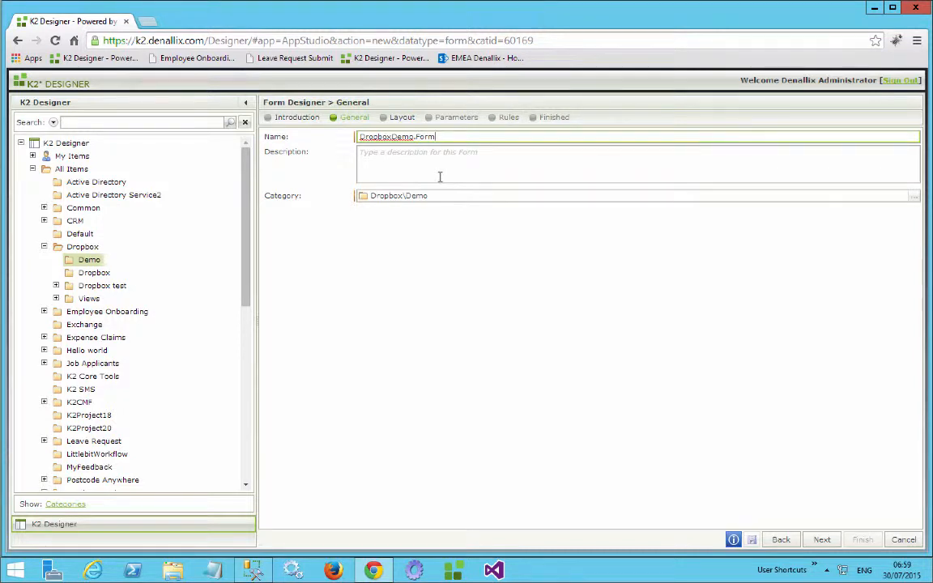
left_click(818, 542)
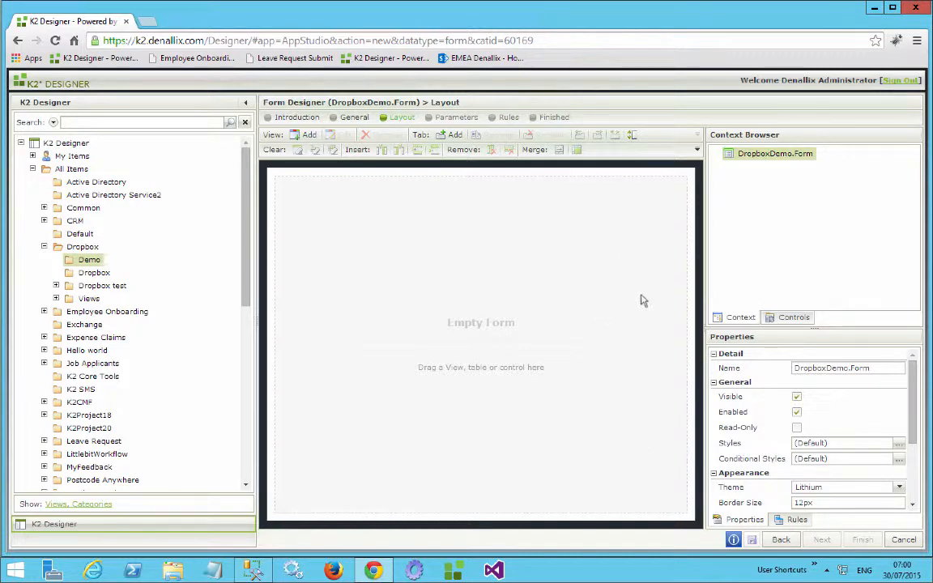
Step: Add the crm.account.ro.itemview view from the CRM Views category to the empty form
left_click(44, 221)
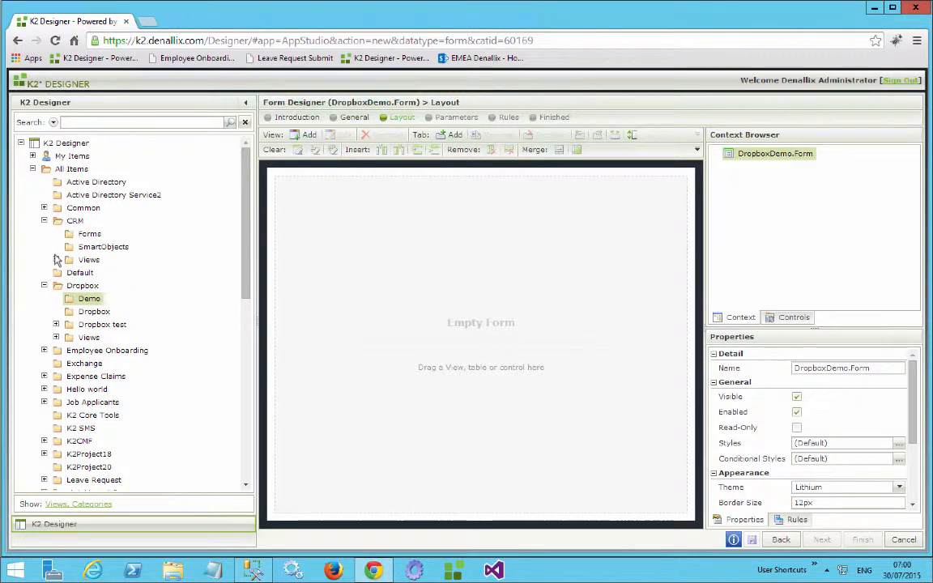
left_click(57, 260)
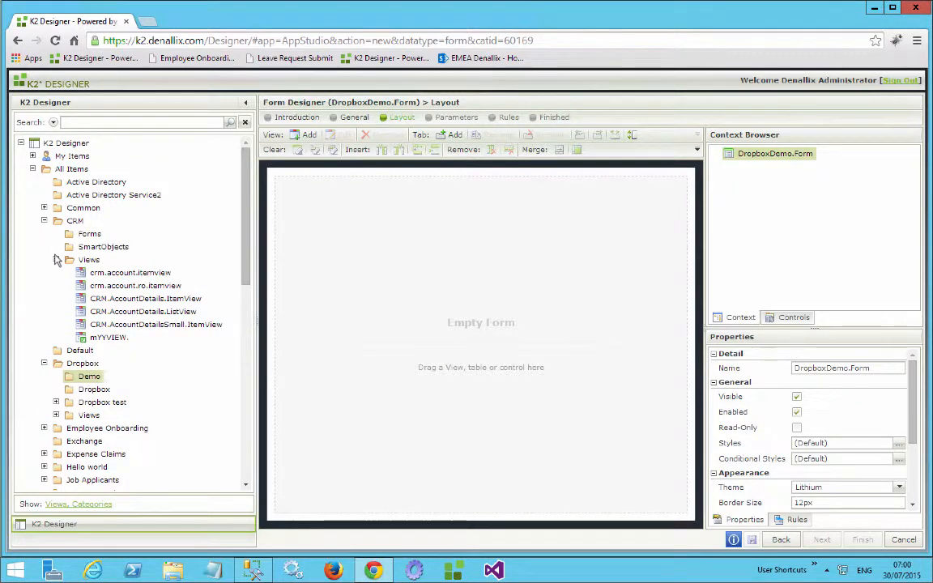
left_click(133, 285)
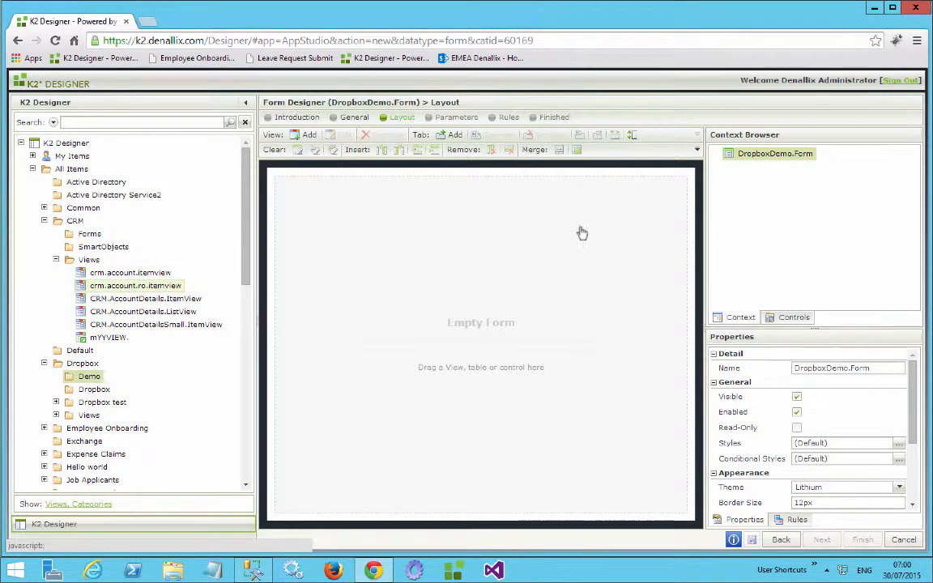
mouse_move(582, 233)
left_mouse_down()
mouse_move(535, 237)
mouse_move(584, 231)
left_mouse_up()
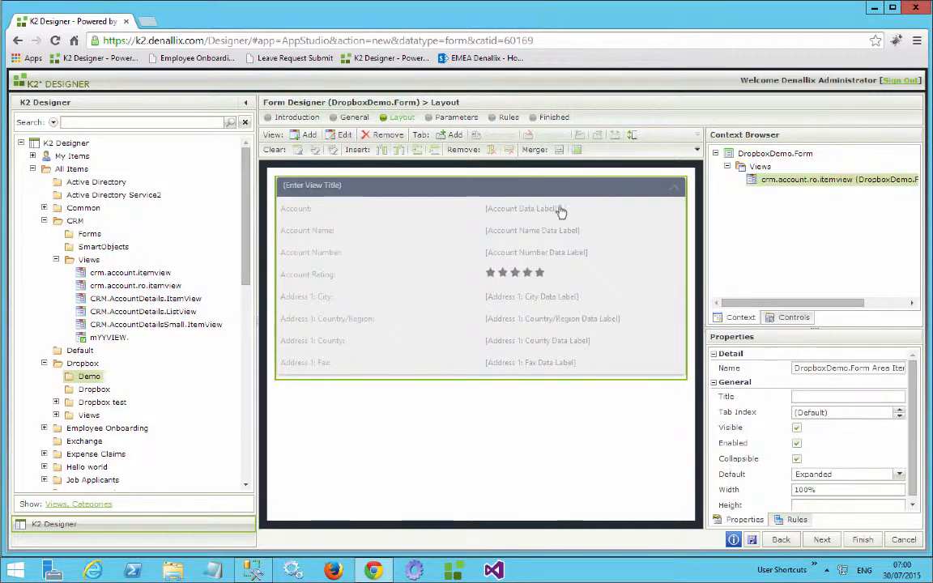
Step: Title the account view "Account Details" and finish the form
left_click(315, 185)
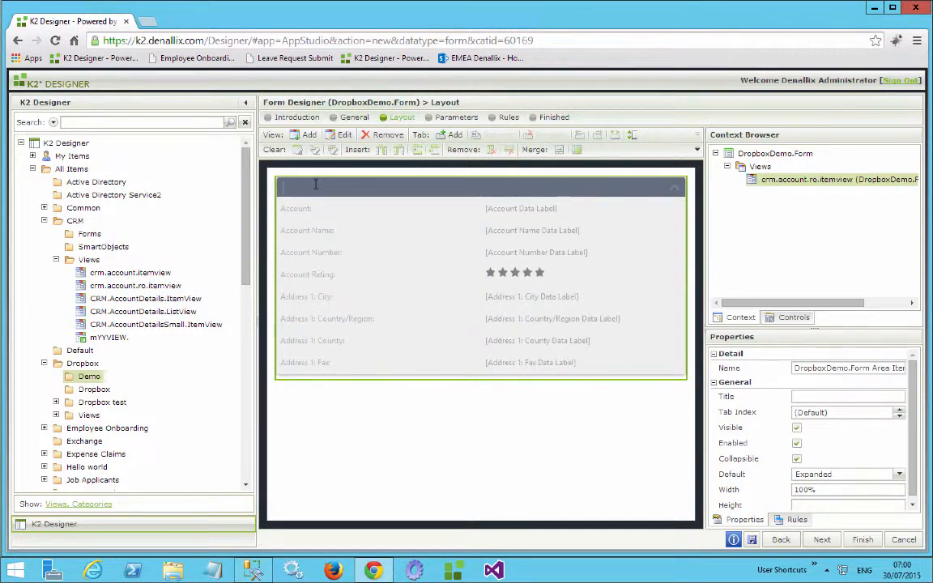
type("Account Details")
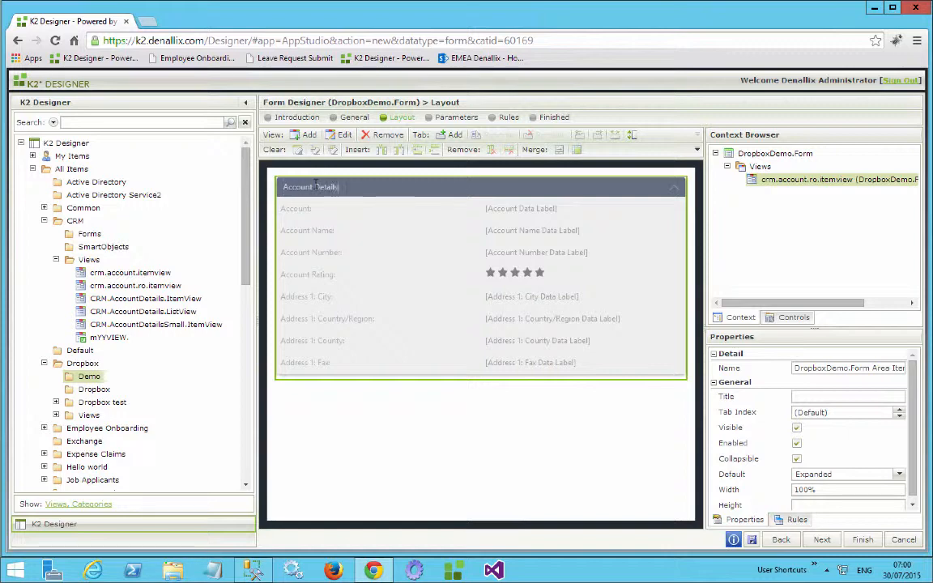
left_click(450, 434)
left_click(626, 442)
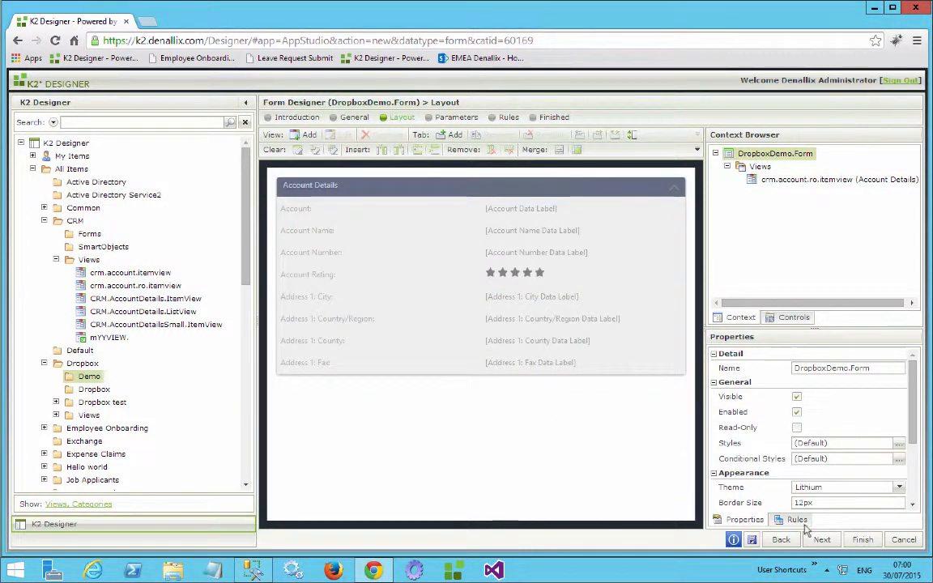
left_click(855, 540)
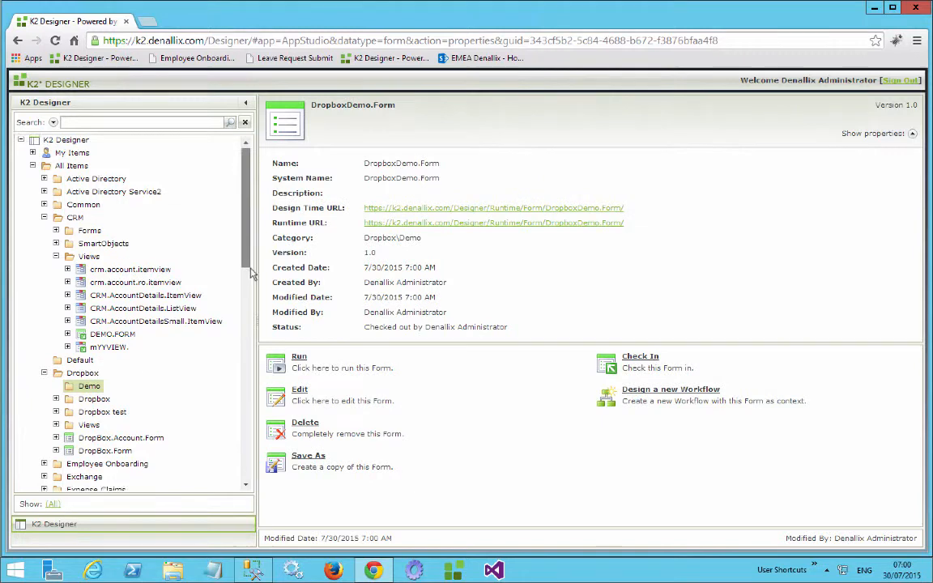
Step: Start a new item view in the Dropbox Demo category and name it Dropboxdemo.folder.itemview
left_click_drag(248, 235, 248, 298)
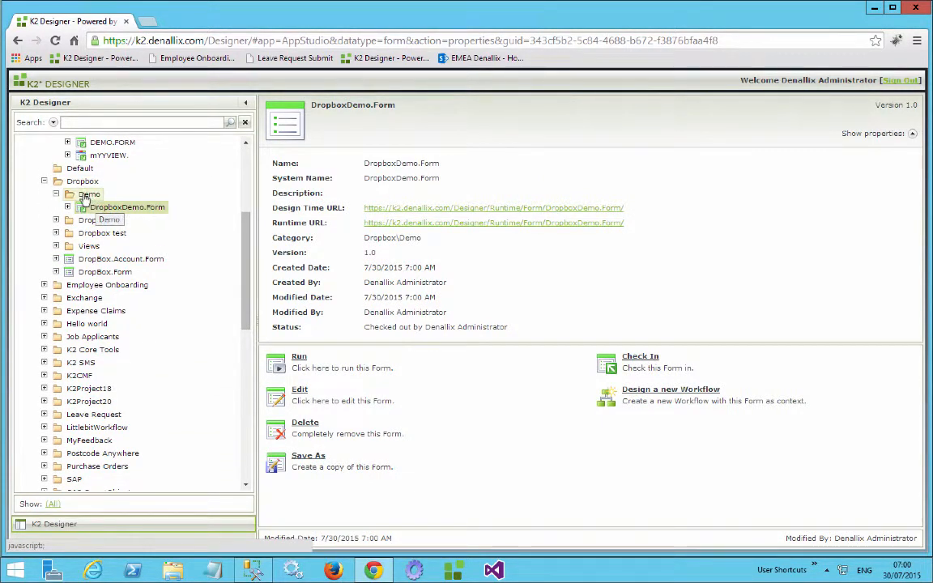
right_click(85, 199)
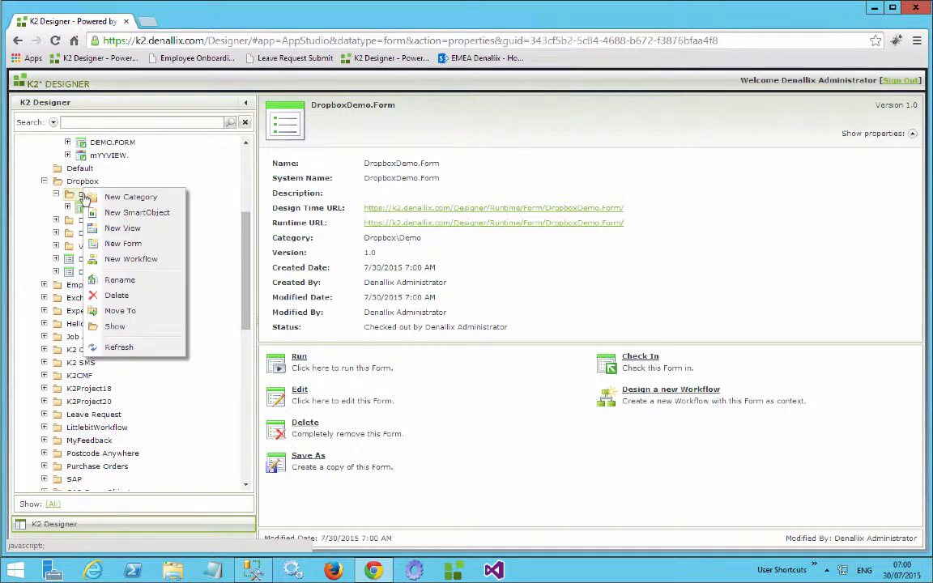
left_click(123, 230)
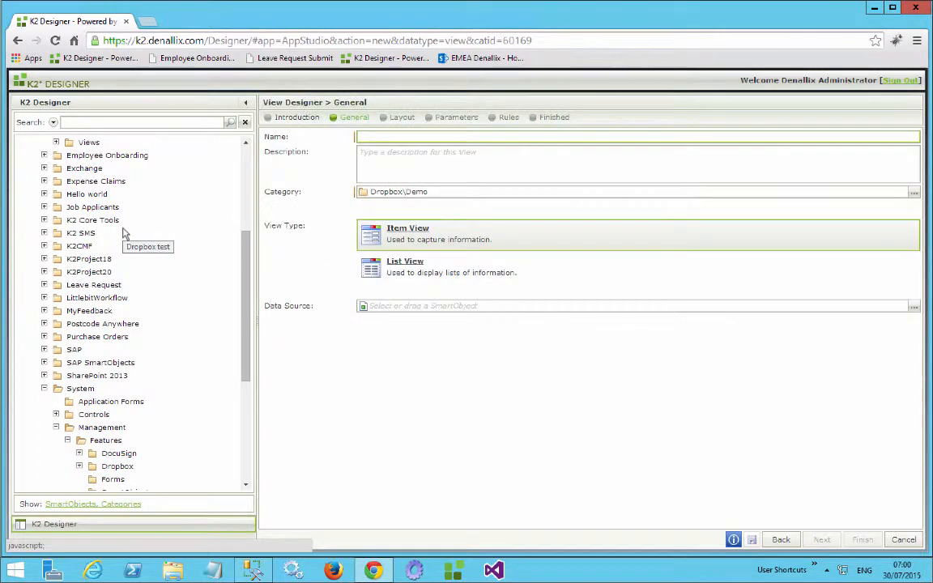
type("Dropbox")
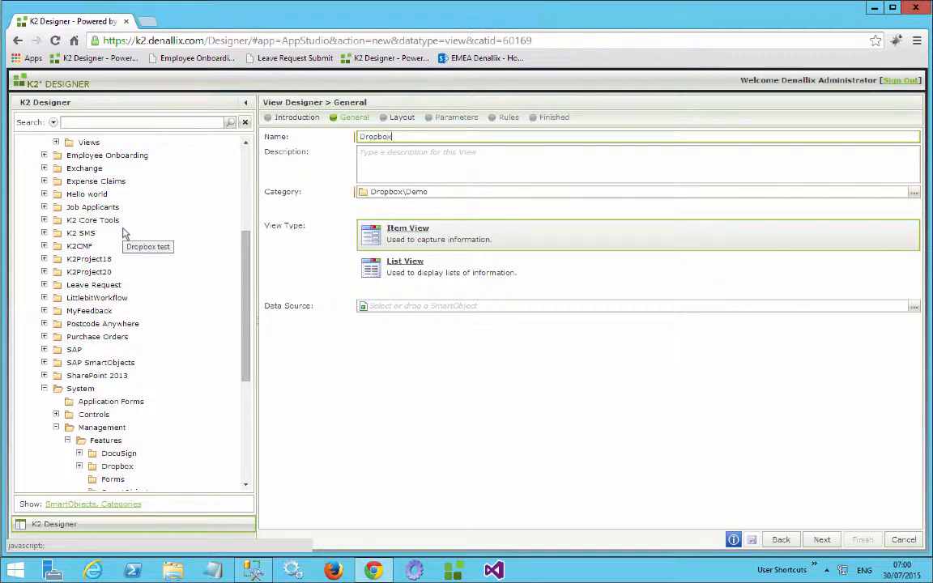
type("demo ")
type("folder.")
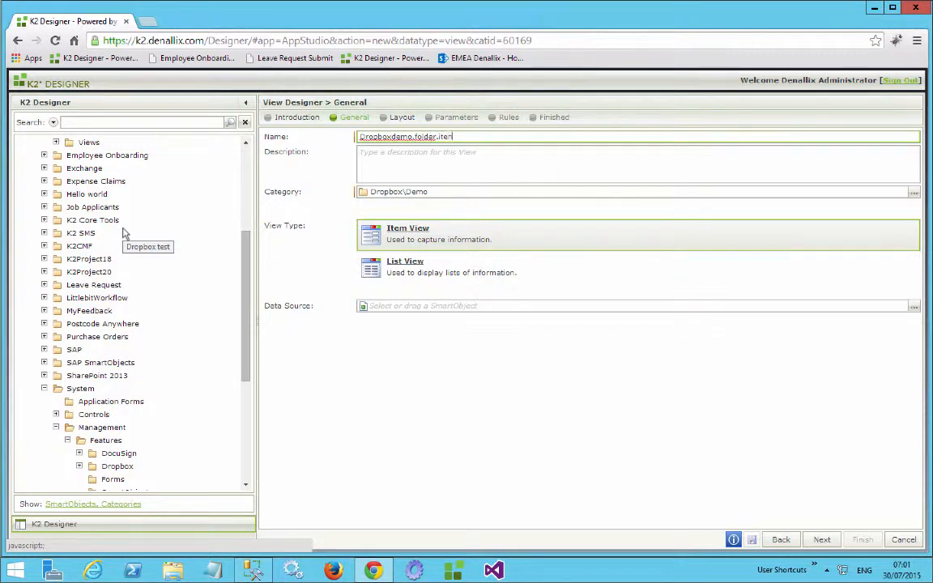
type("itemview")
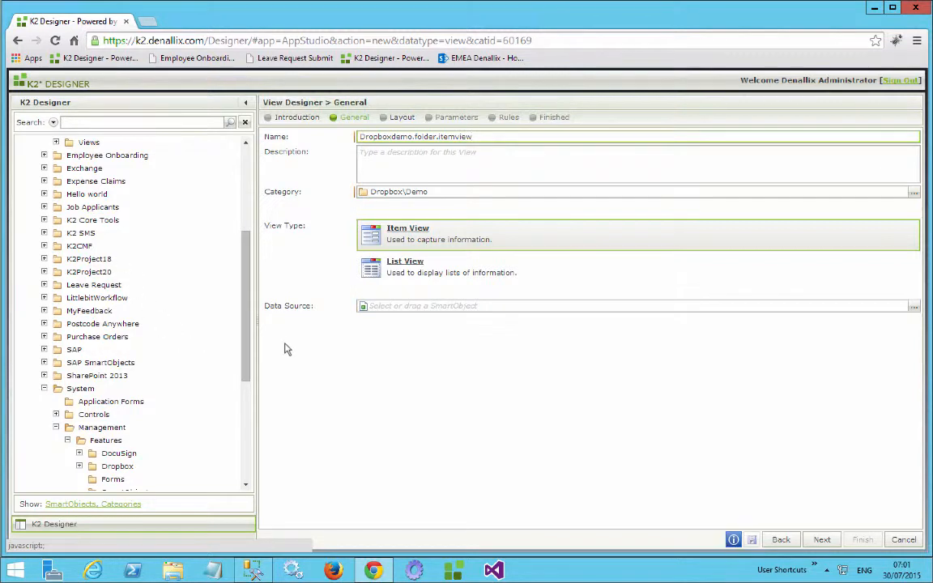
Step: Set the view's data source to the Dropbox\Dropbox\Folder SmartObject and continue to the layout
left_click(912, 306)
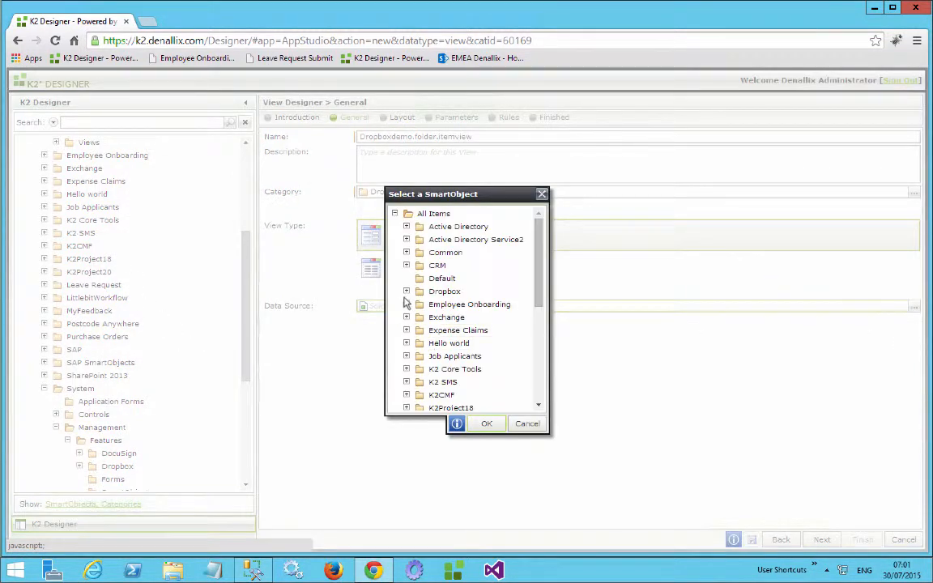
left_click(407, 292)
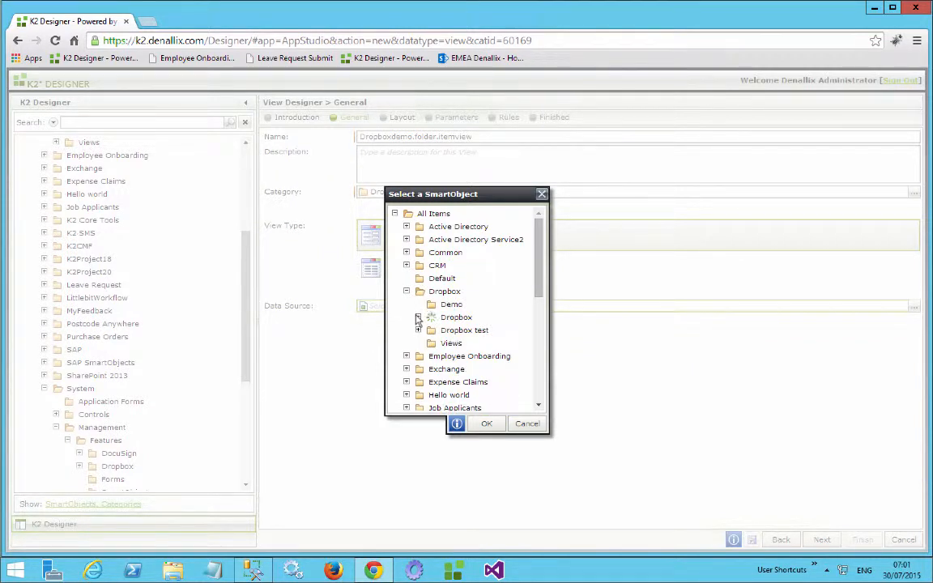
left_click(458, 344)
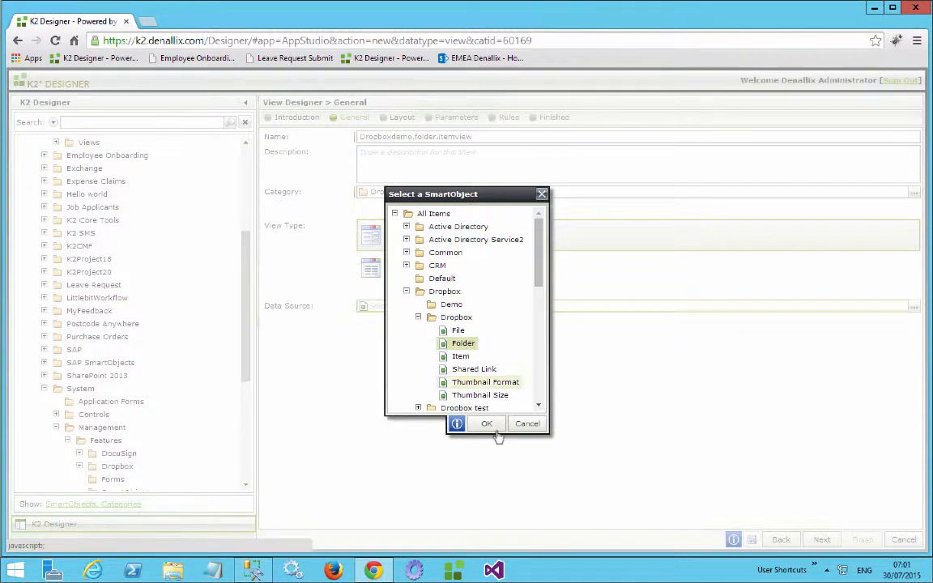
left_click(488, 425)
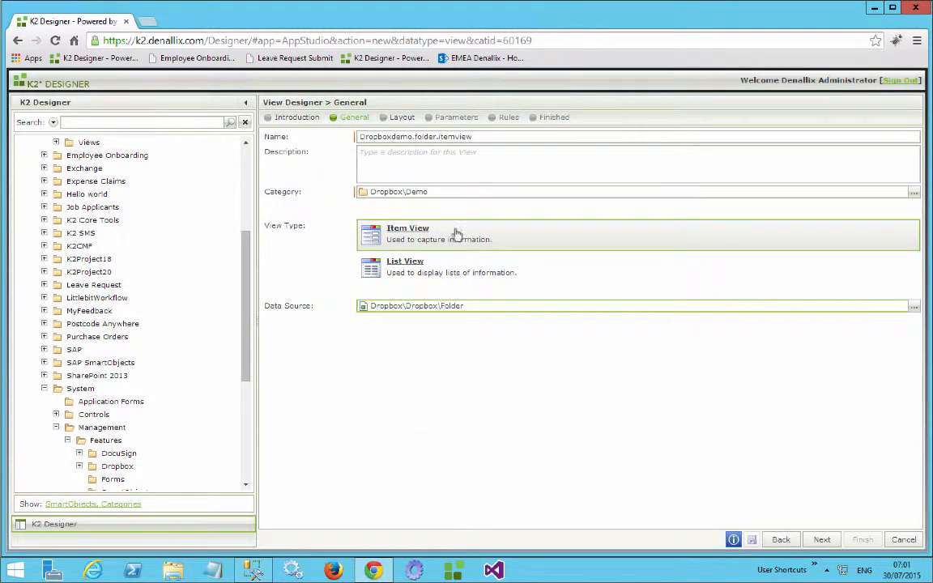
left_click(822, 541)
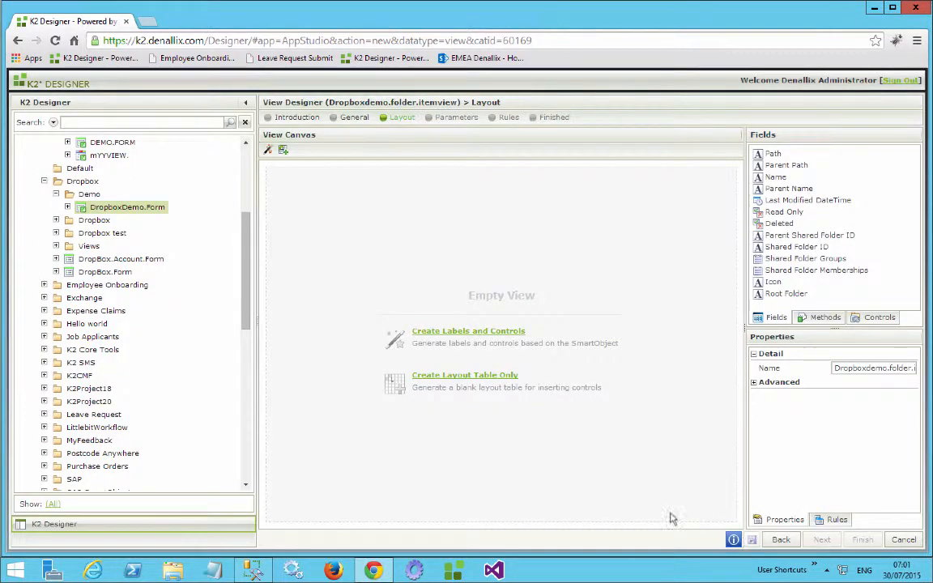
Step: Set up generated labels and controls to include only the Name field, with labels to its left and a colon suffix
left_click(467, 332)
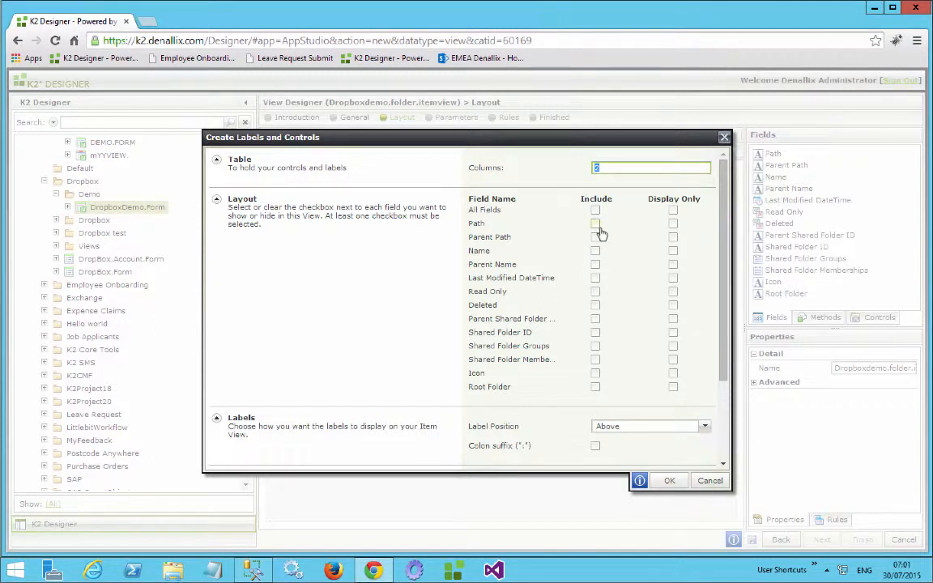
left_click(595, 252)
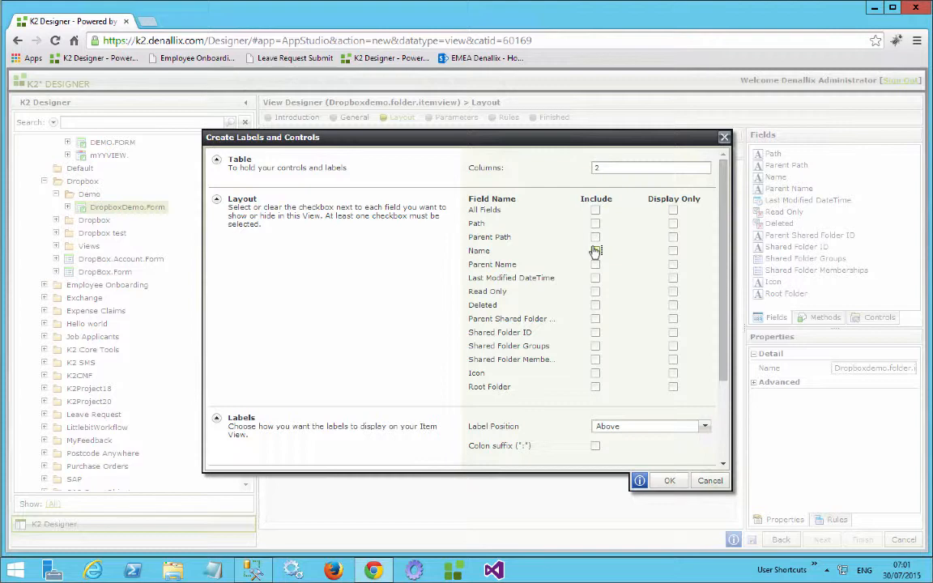
left_click(595, 251)
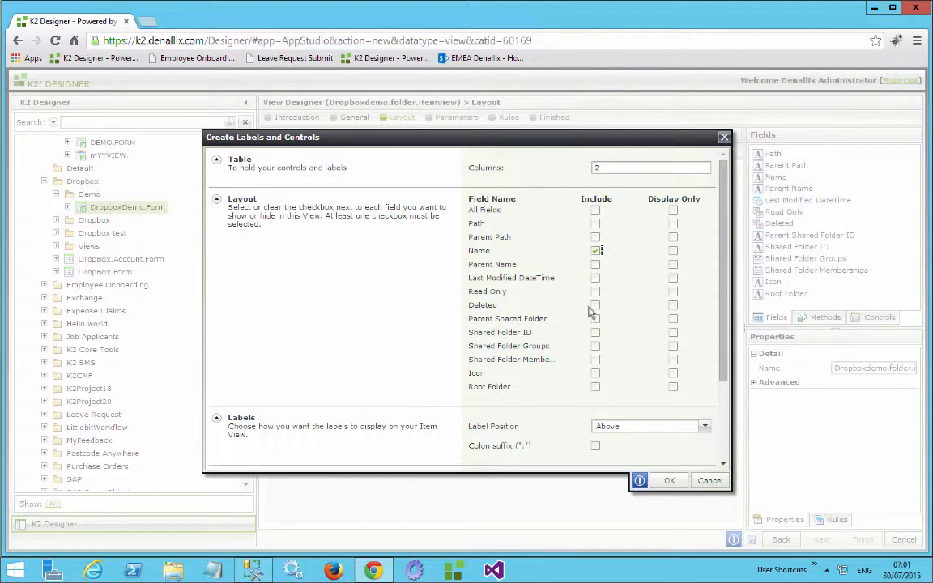
left_click(615, 427)
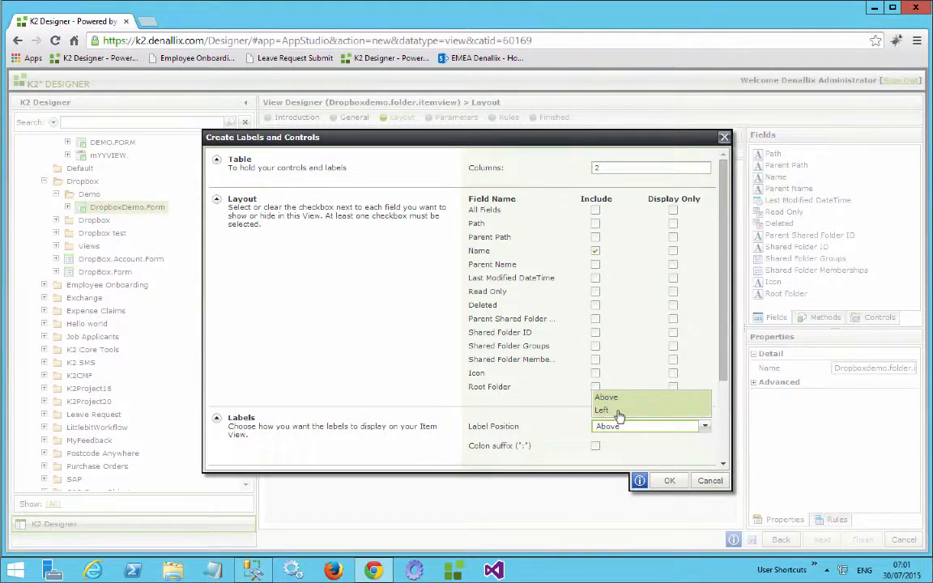
left_click(618, 411)
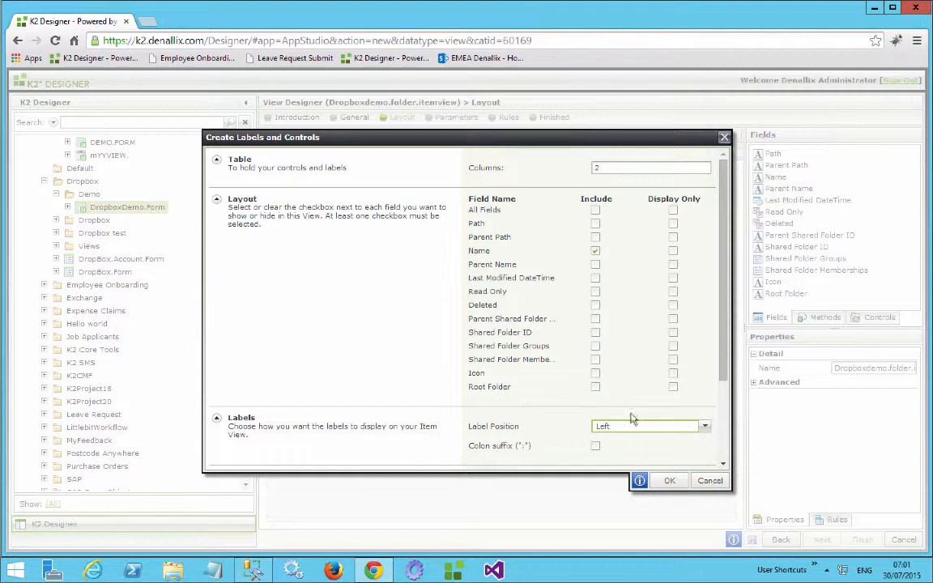
left_click(596, 449)
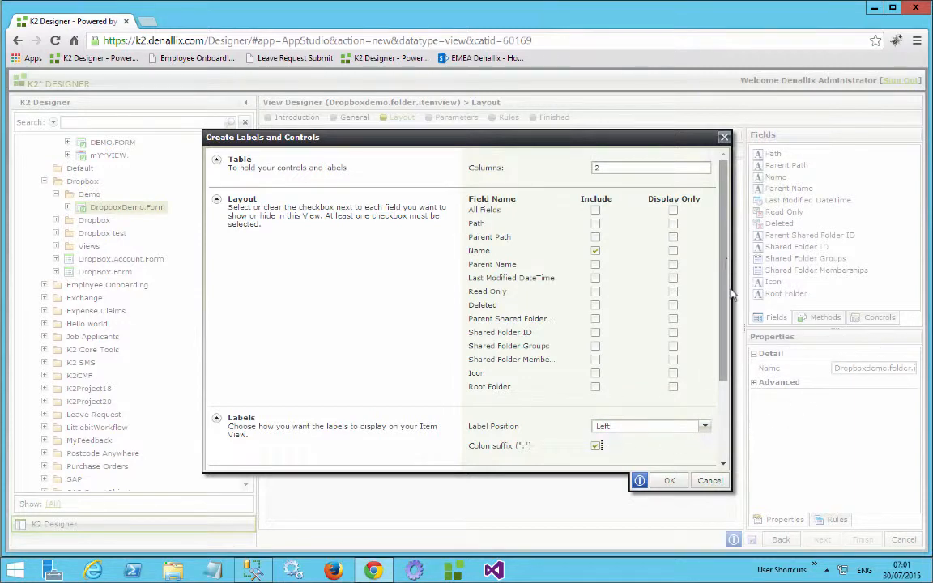
Step: Include a standard Create button and generate the view's labels and controls
left_click_drag(731, 295, 744, 354)
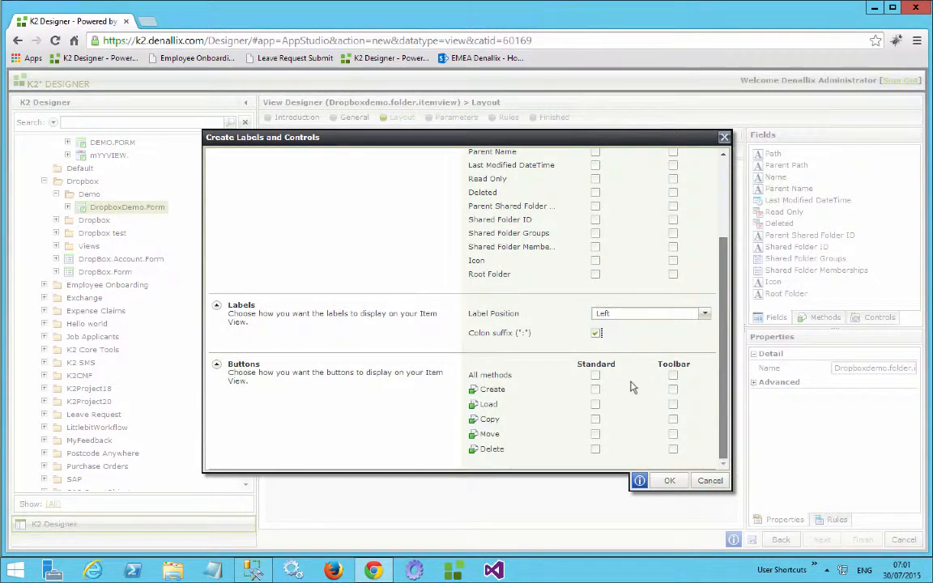
left_click(595, 389)
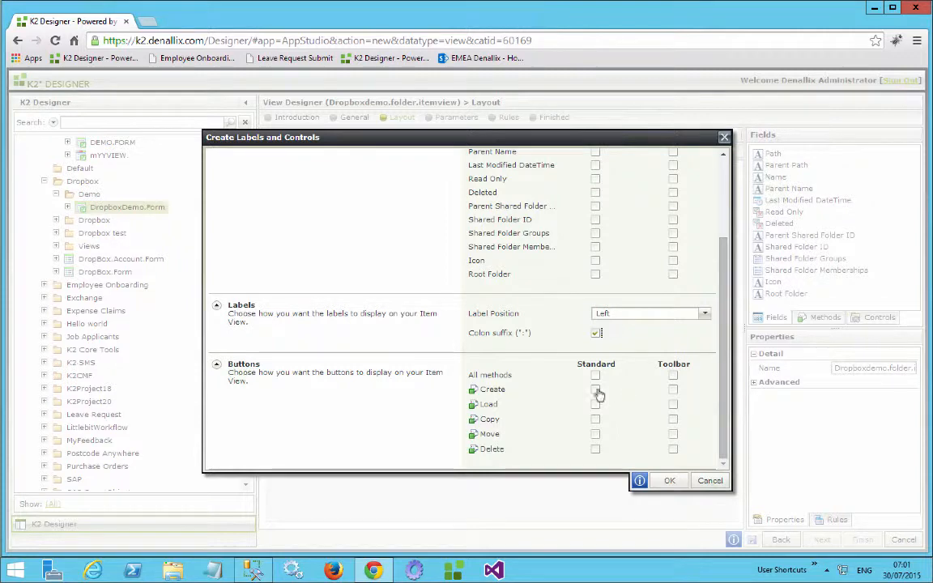
left_click(668, 481)
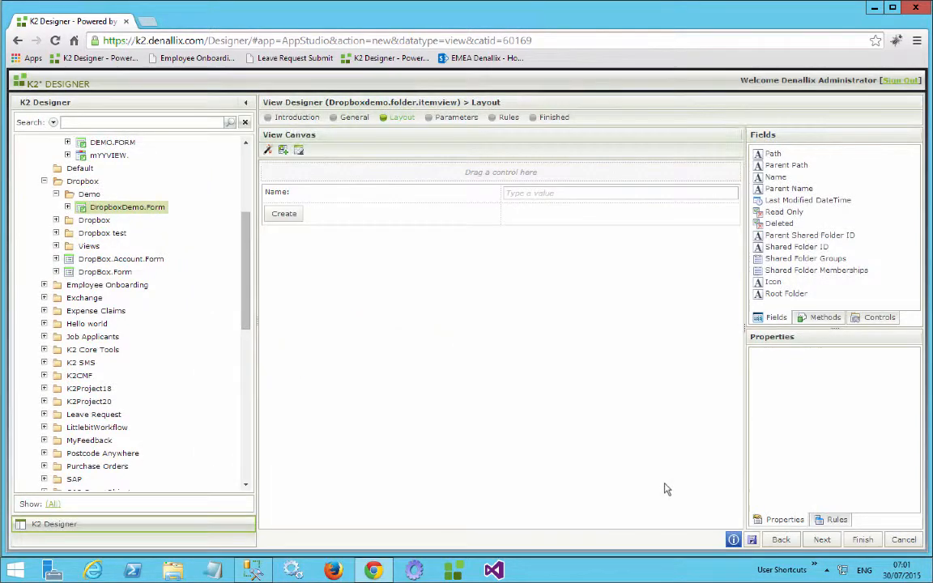
Step: Change the Name text box on the view canvas into a Picker control
left_click(522, 197)
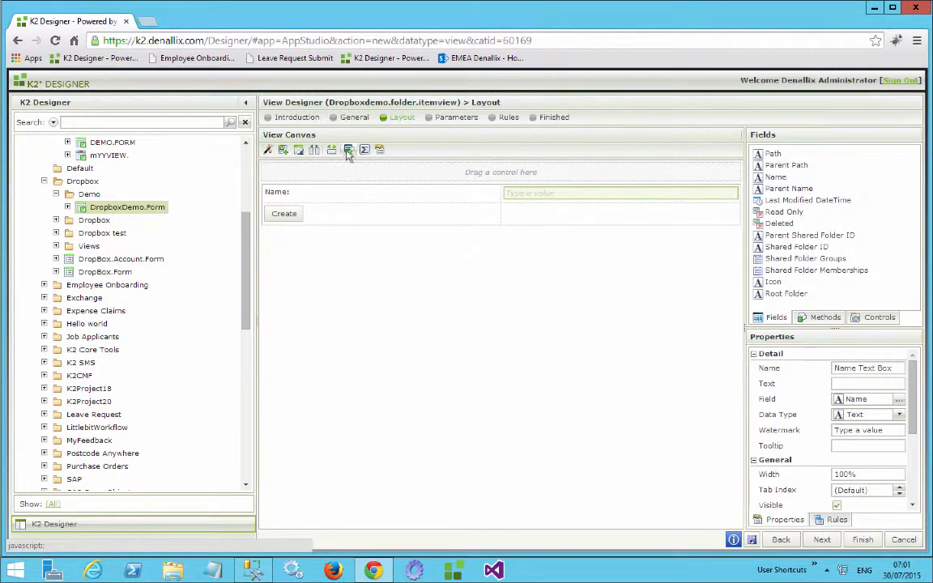
left_click(349, 152)
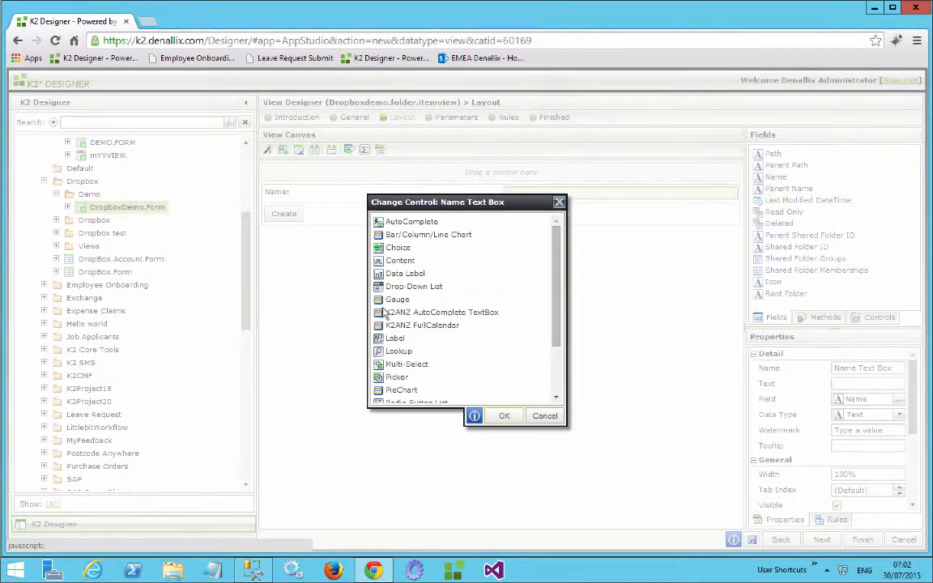
left_click(391, 378)
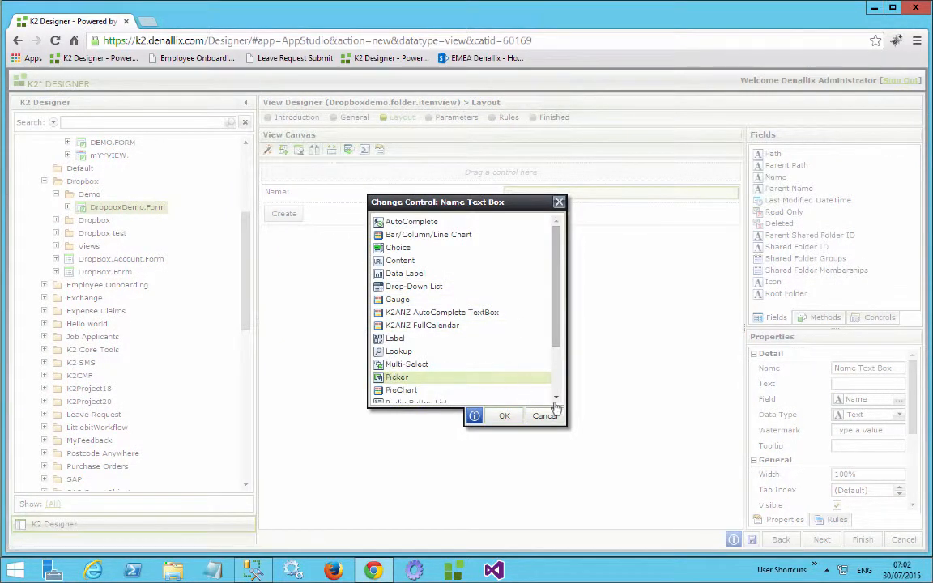
left_click(505, 417)
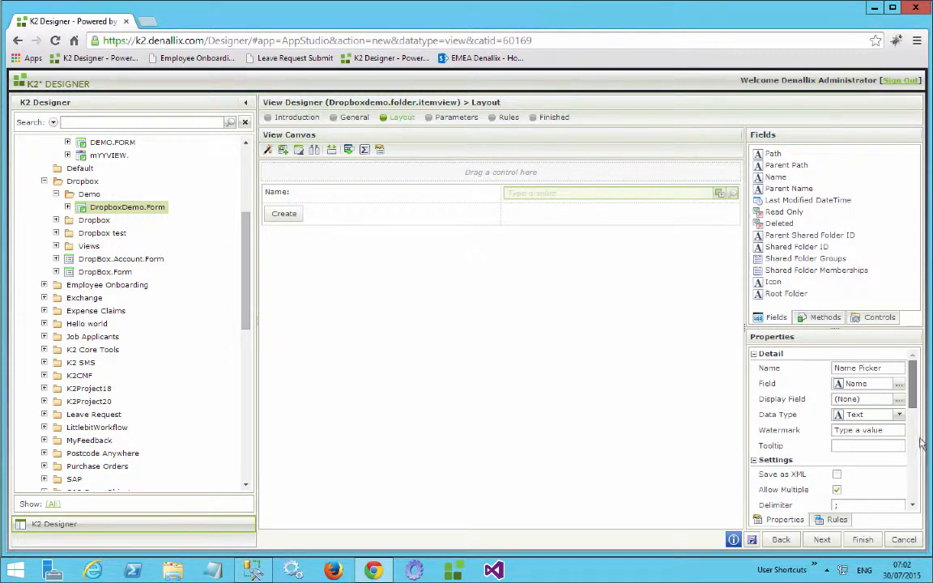
Step: Set the Name Picker's data source to the Account SmartObject from the CRM SmartObjects category
left_click_drag(914, 387, 908, 440)
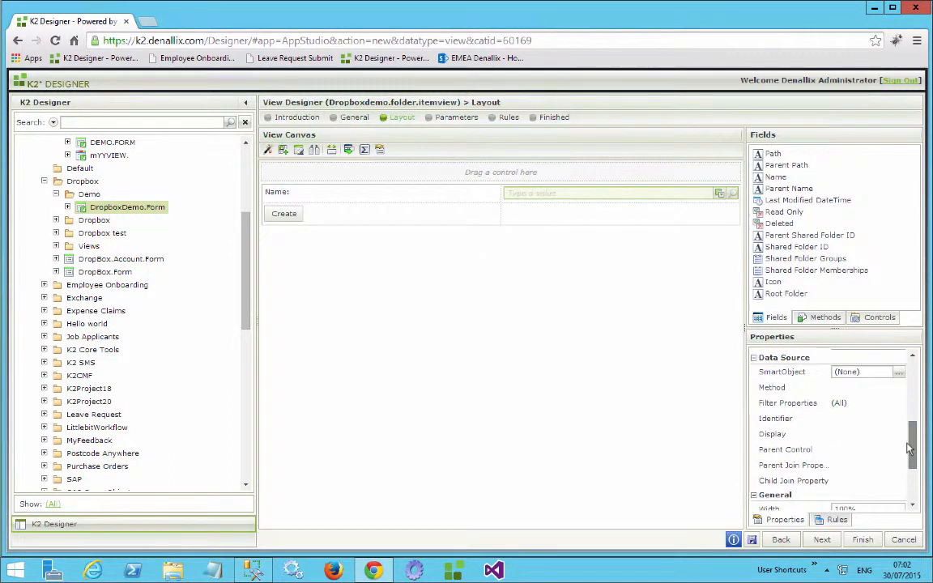
left_click(899, 374)
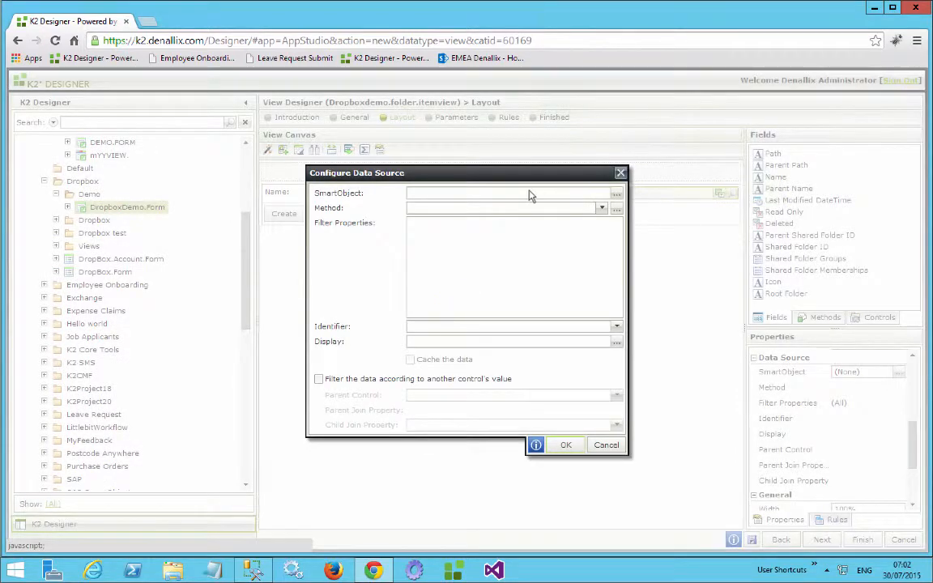
left_click(616, 193)
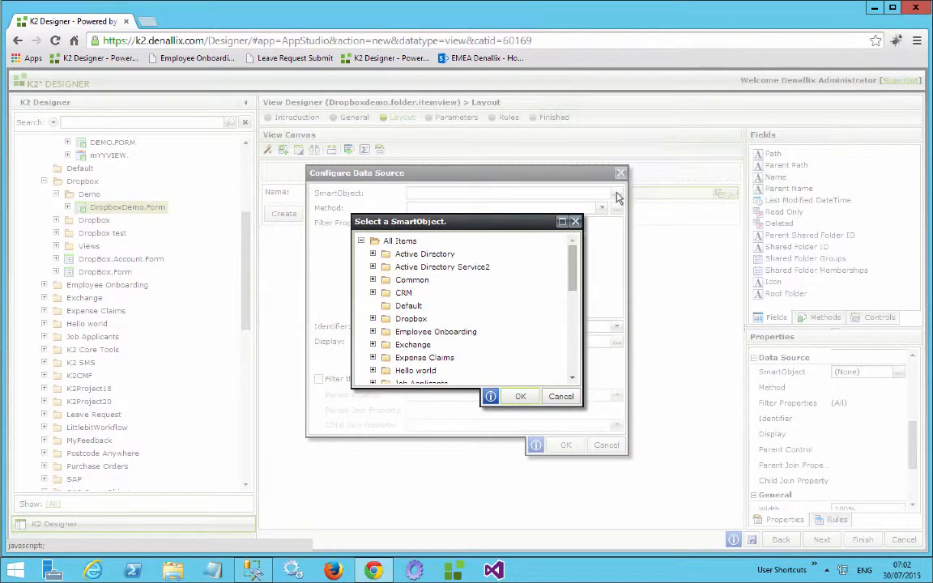
left_click(373, 293)
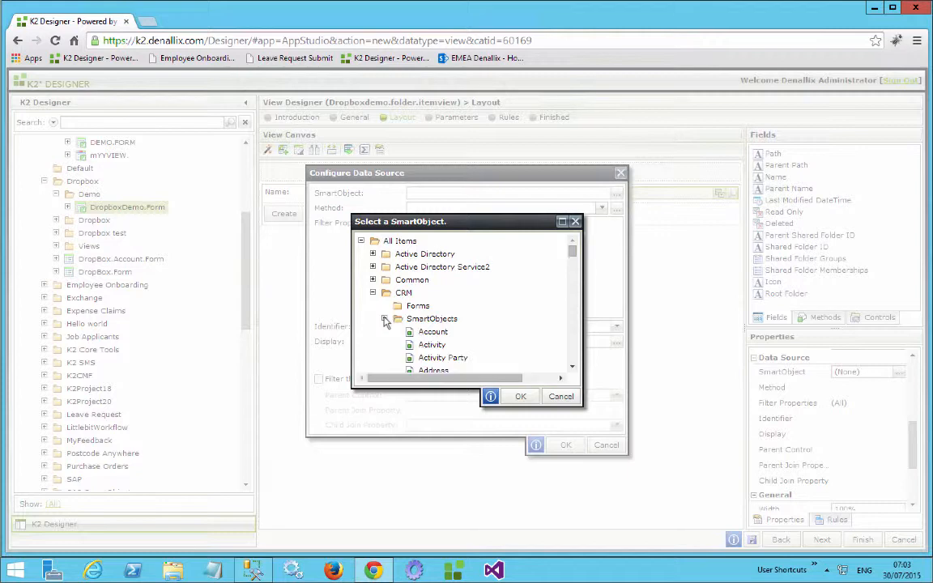
left_click(430, 332)
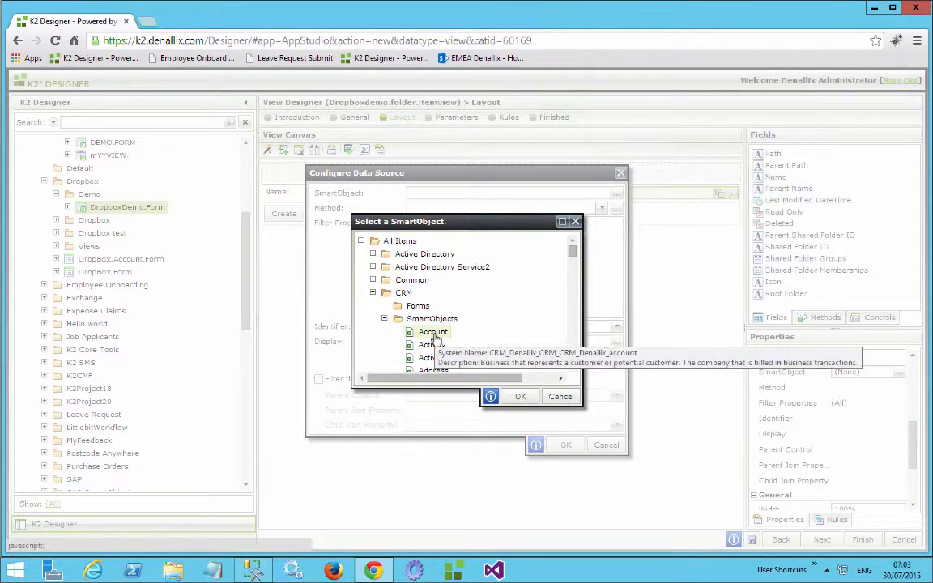
left_click(520, 397)
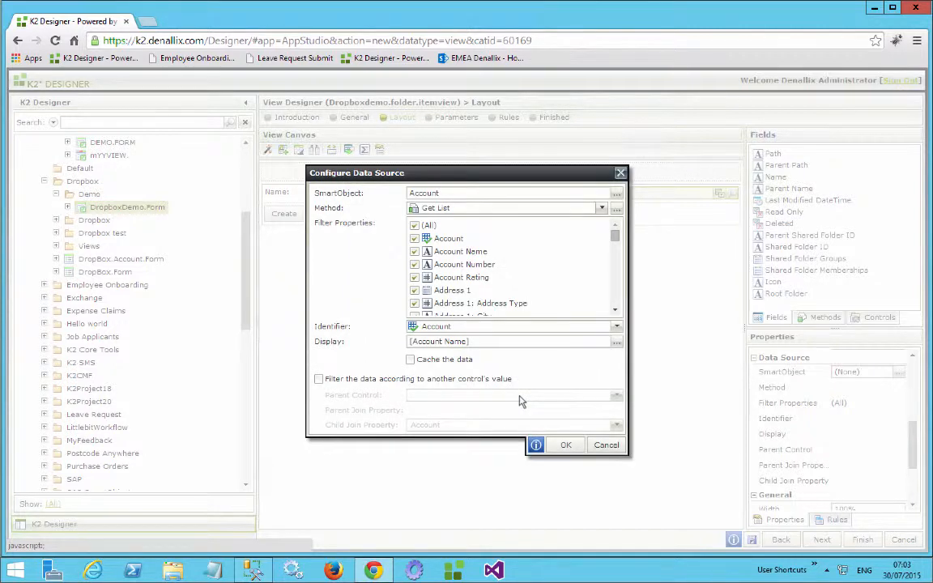
Step: Limit the picker's filter properties to Account Name only, apply the data source and finish the view
left_click(415, 226)
left_click(414, 252)
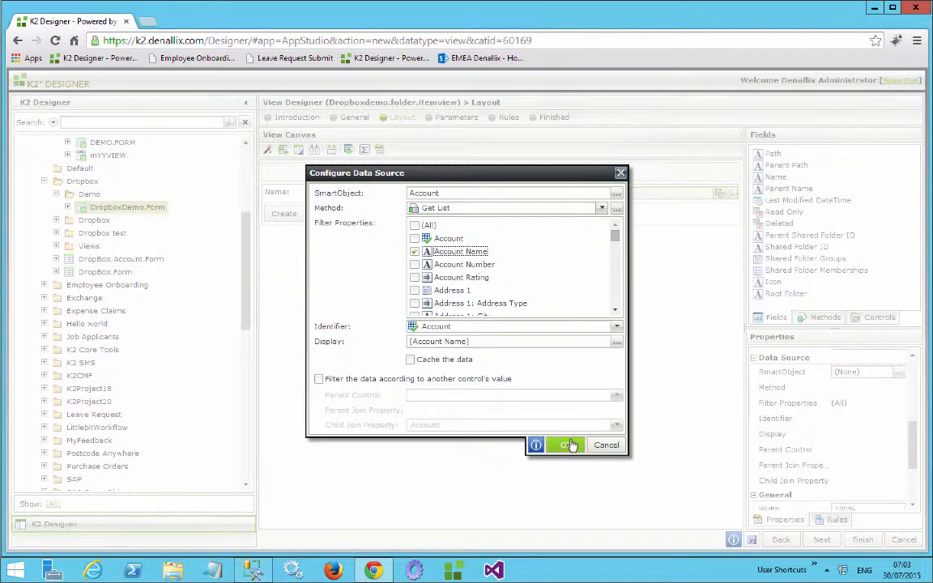
left_click(570, 445)
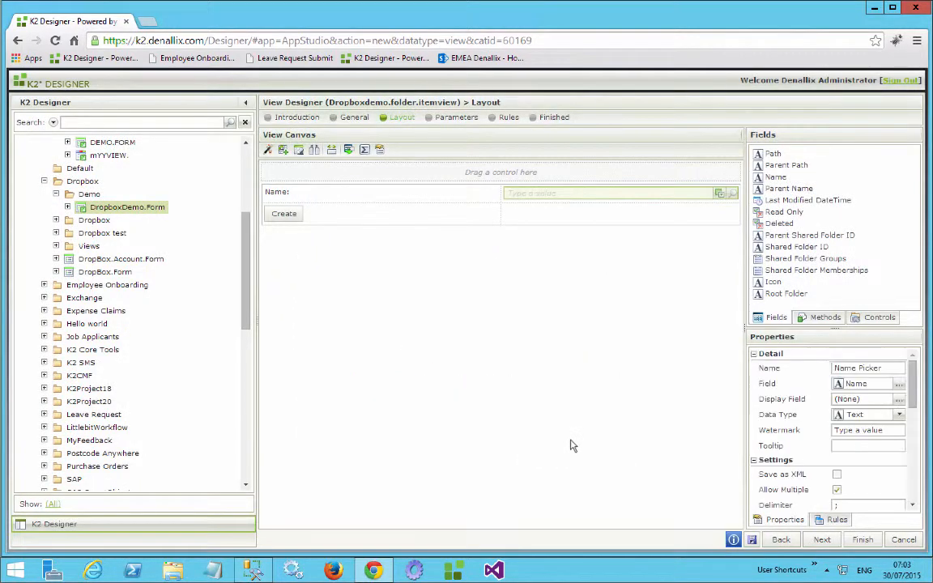
left_click(864, 540)
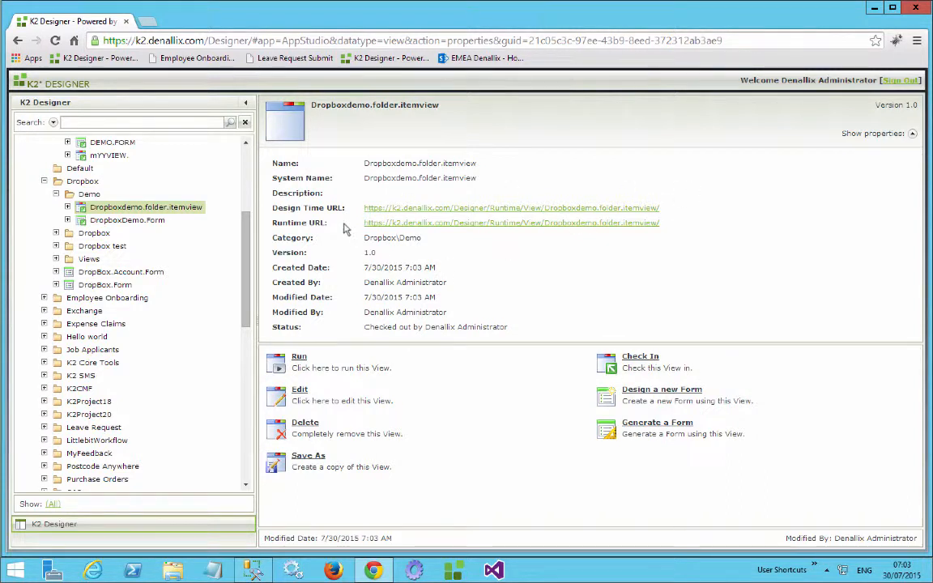
Step: Open DropboxDemo.Form for editing and place Dropboxdemo.folder.itemview to the left of the Account Details view
left_click(128, 221)
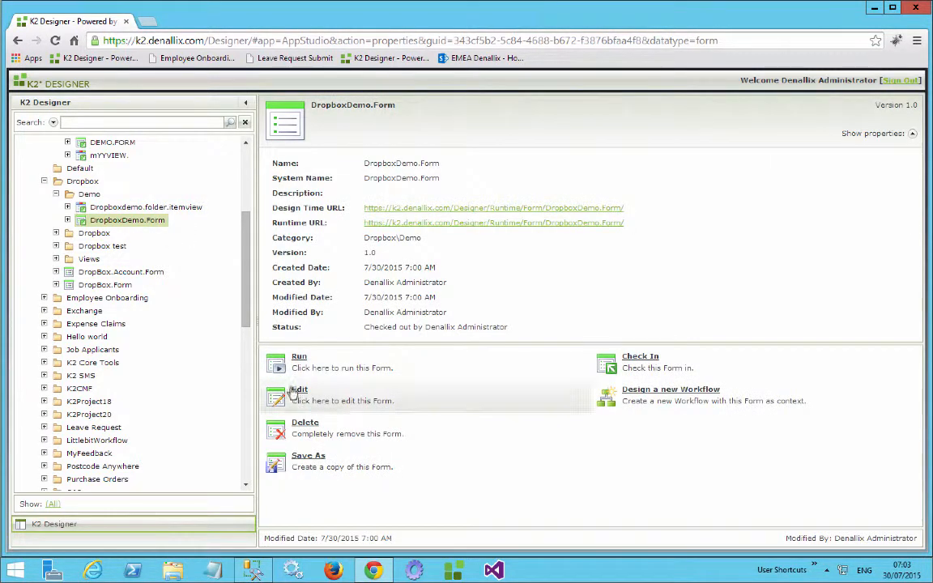
left_click(291, 390)
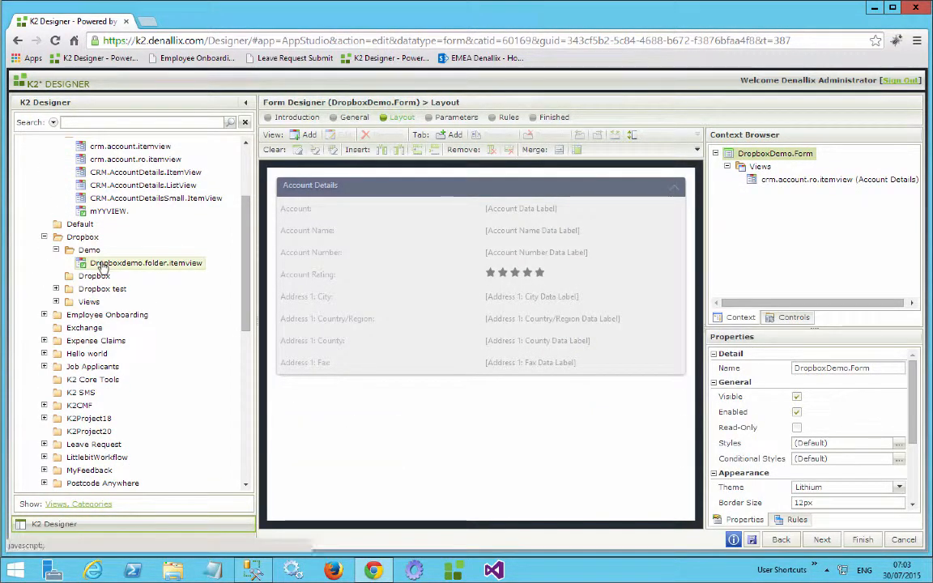
left_click_drag(101, 266, 287, 224)
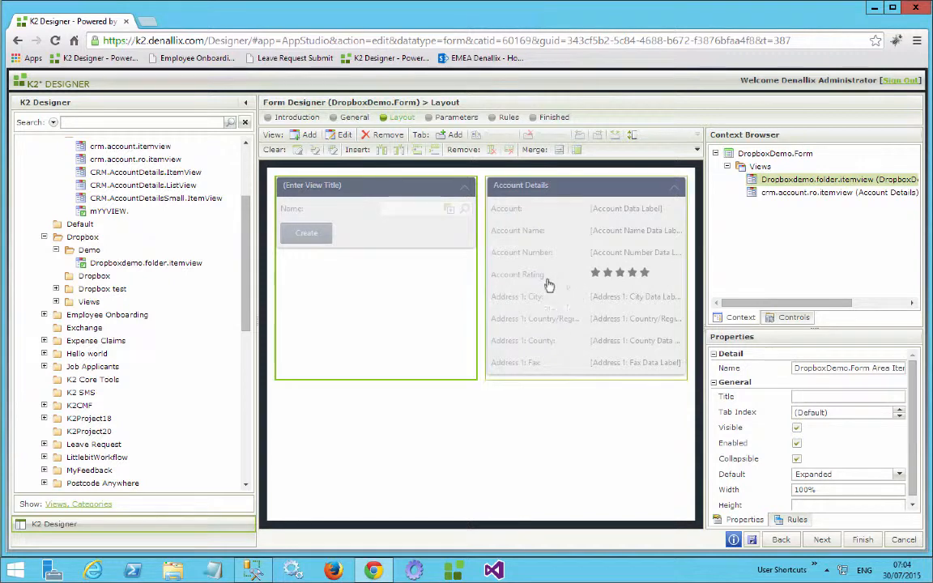
Step: Add a form rule that fires when the Name Picker on Dropboxdemo.folder.itemview is Changed
left_click(509, 118)
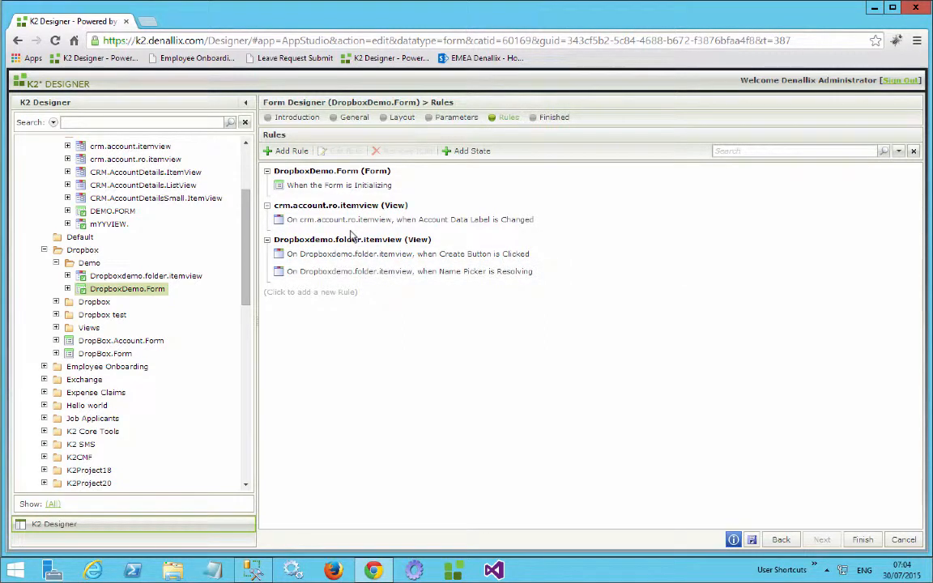
left_click(292, 152)
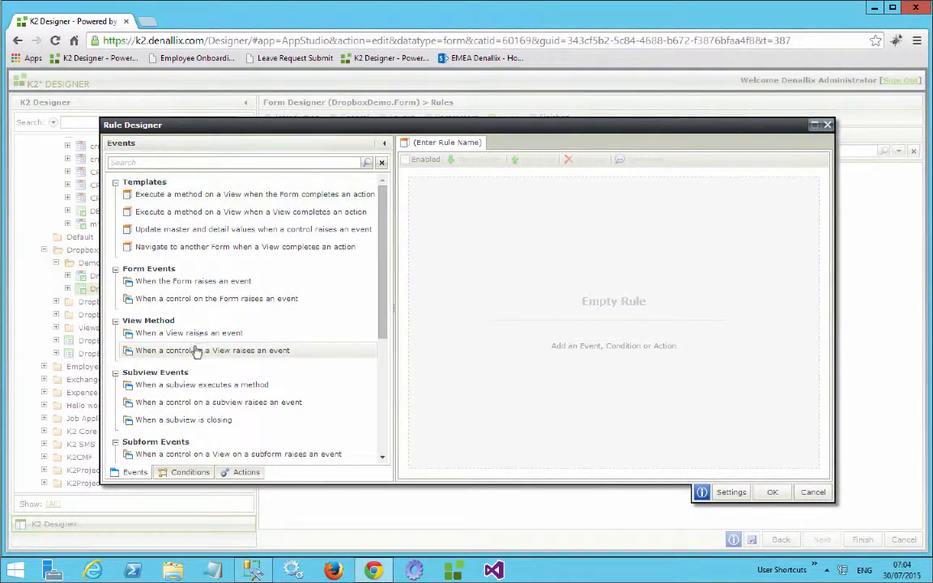
double_click(195, 351)
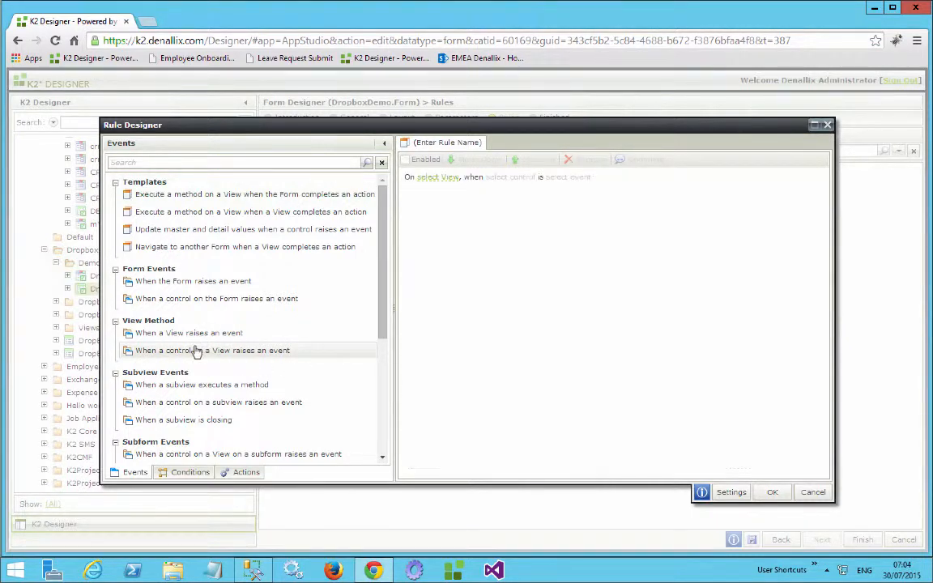
left_click(422, 178)
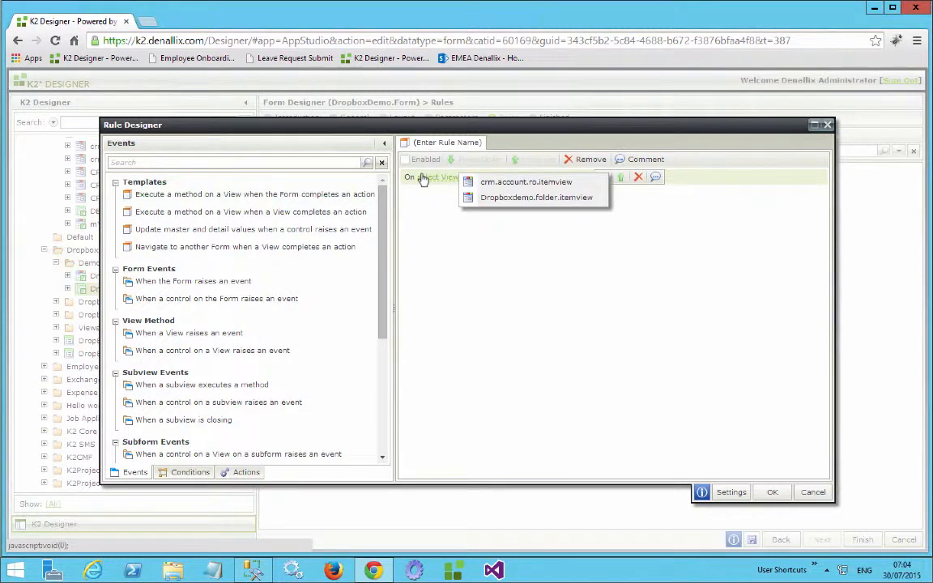
left_click(504, 198)
left_click(564, 180)
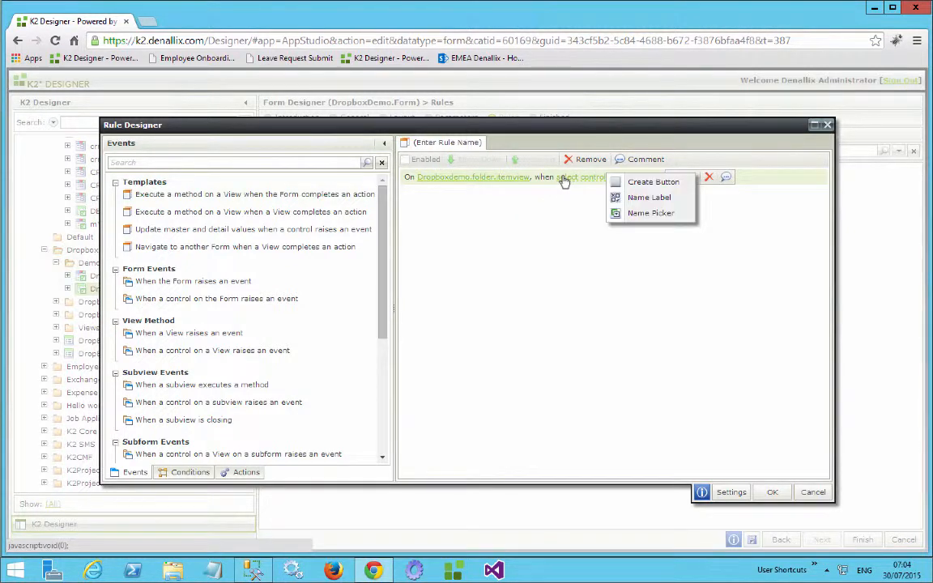
left_click(638, 214)
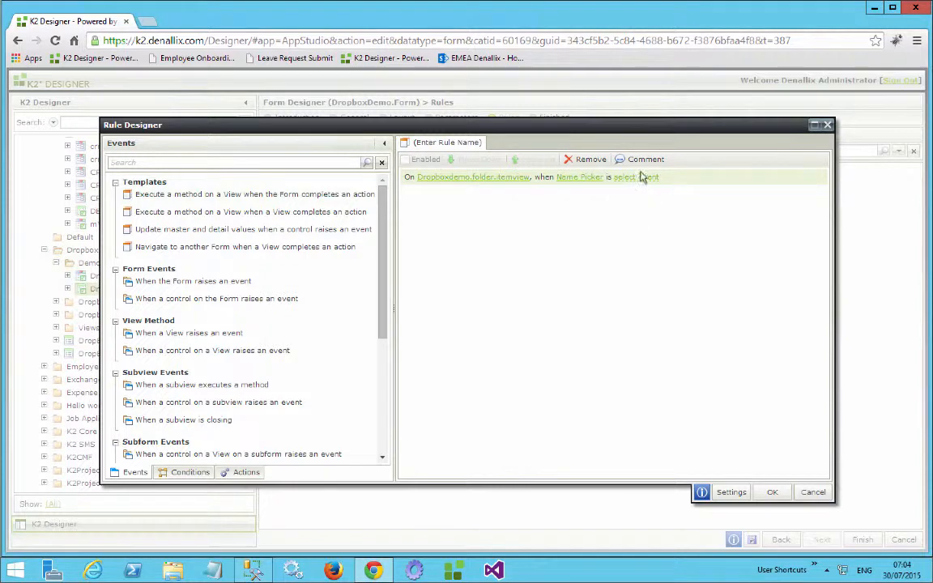
left_click(642, 178)
left_click(681, 182)
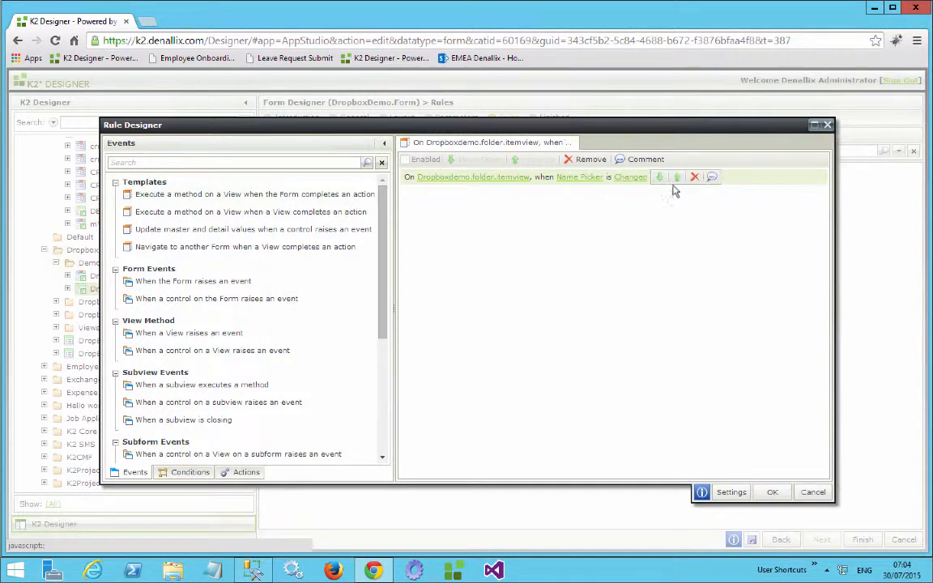
Step: Find the Transfer data action with "trans" and add it to the Name Picker rule
left_click(240, 472)
type("tr")
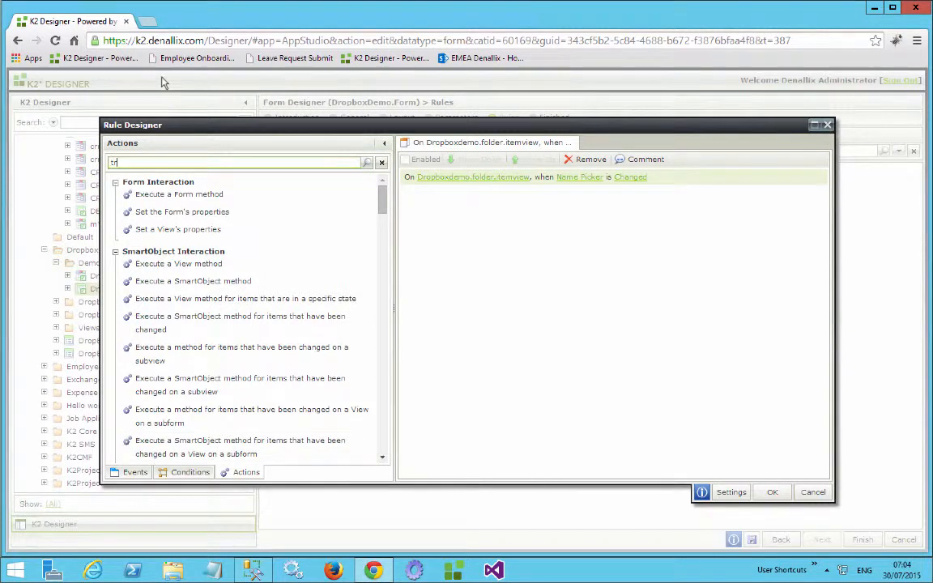
type("ans")
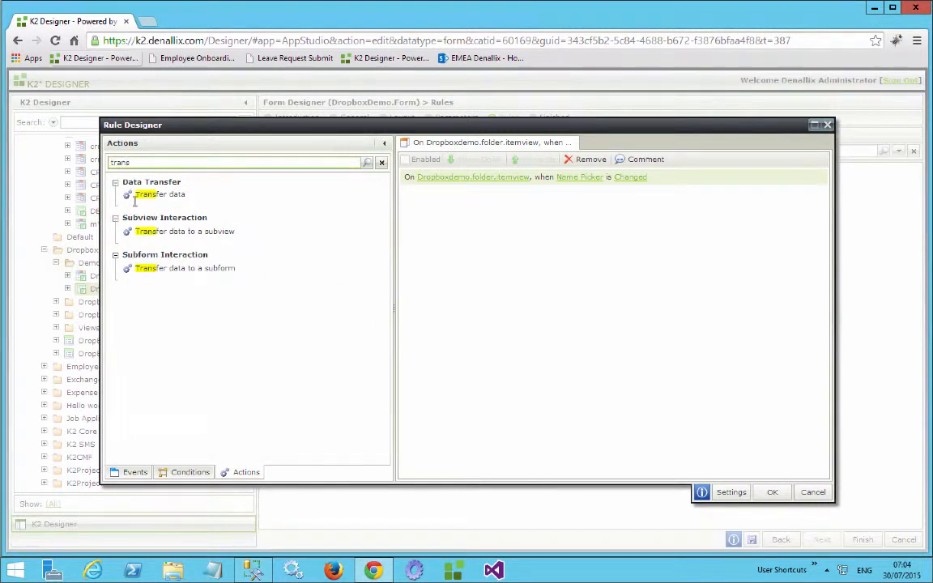
left_click_drag(150, 200, 453, 194)
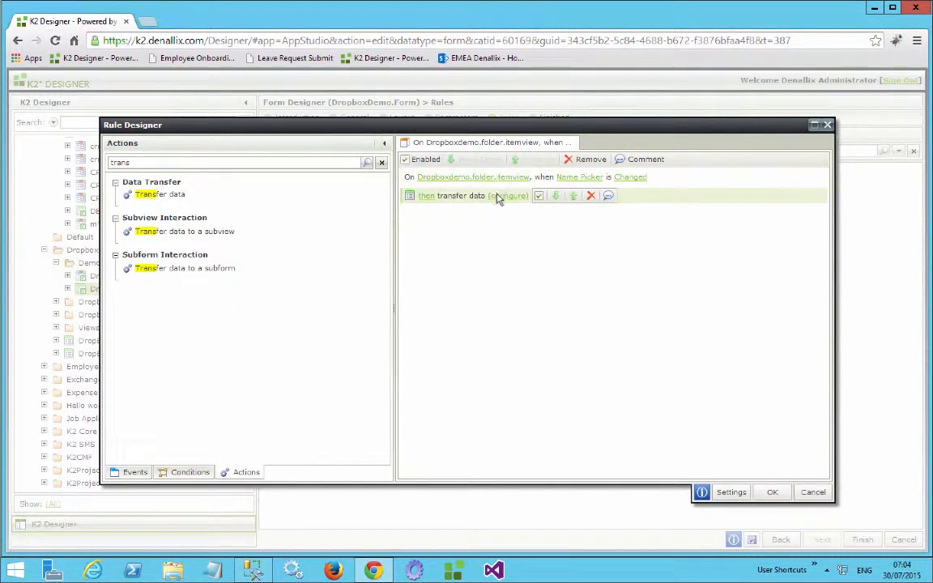
Step: Map the Name Picker to the Account Data Label of crm.account.ro.itemview in the data transfer and save the rule
left_click(498, 197)
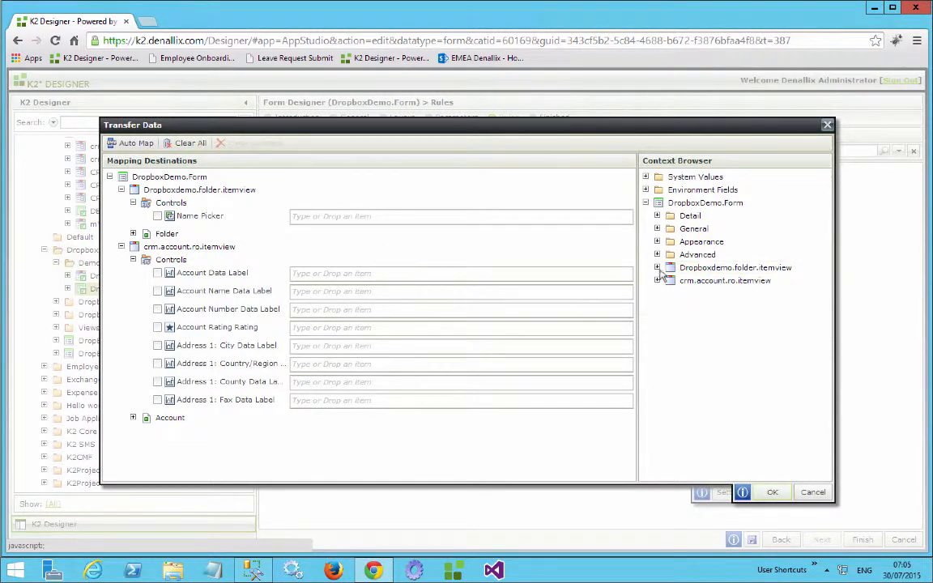
left_click(656, 268)
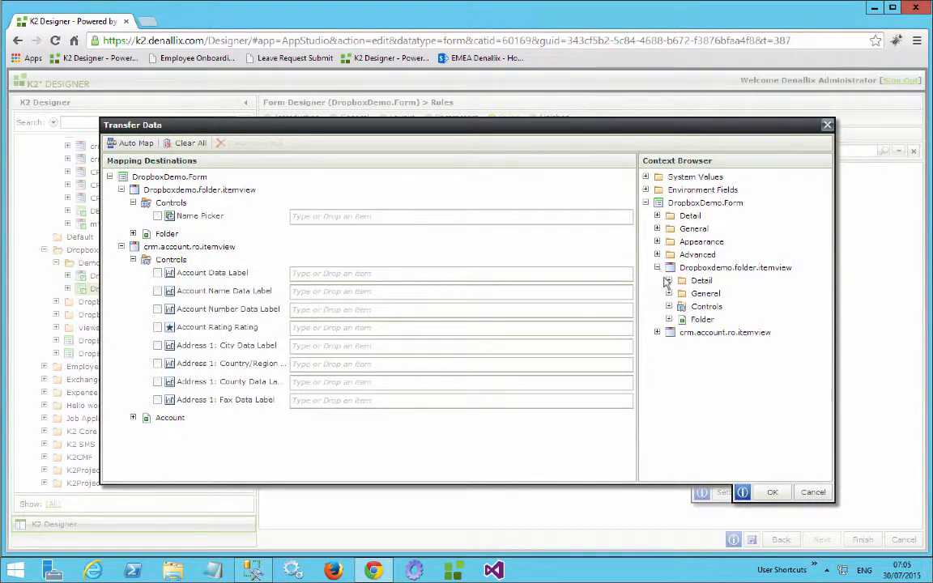
left_click(669, 306)
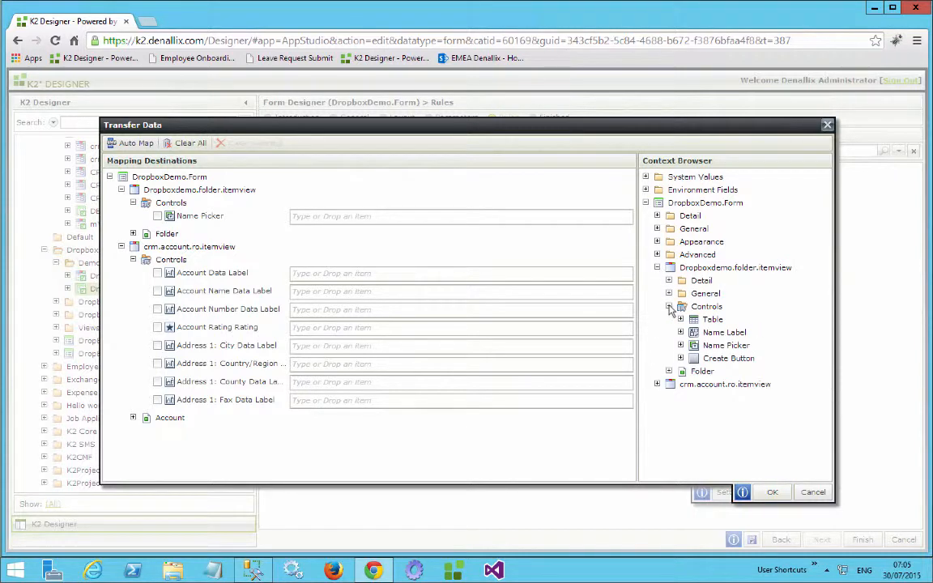
left_click_drag(704, 346, 297, 276)
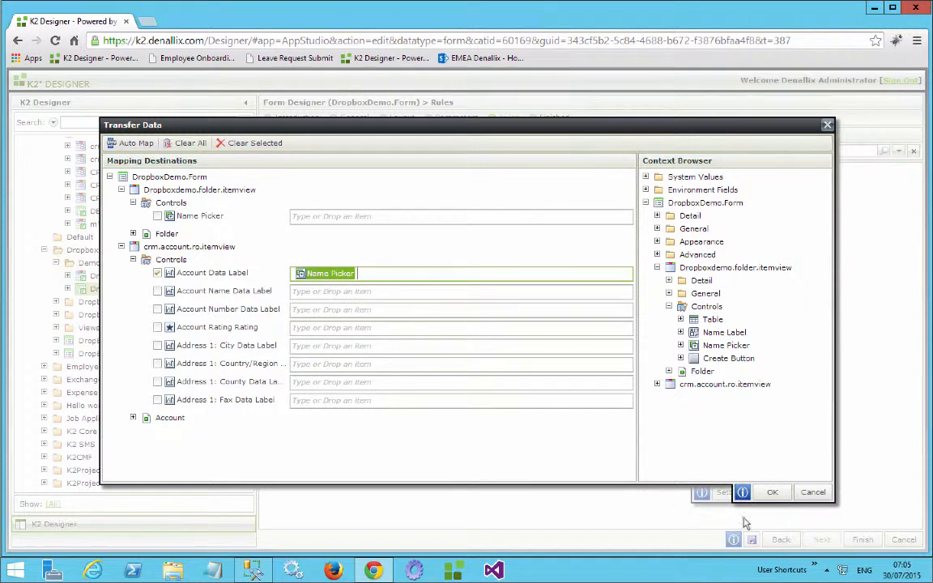
left_click(773, 492)
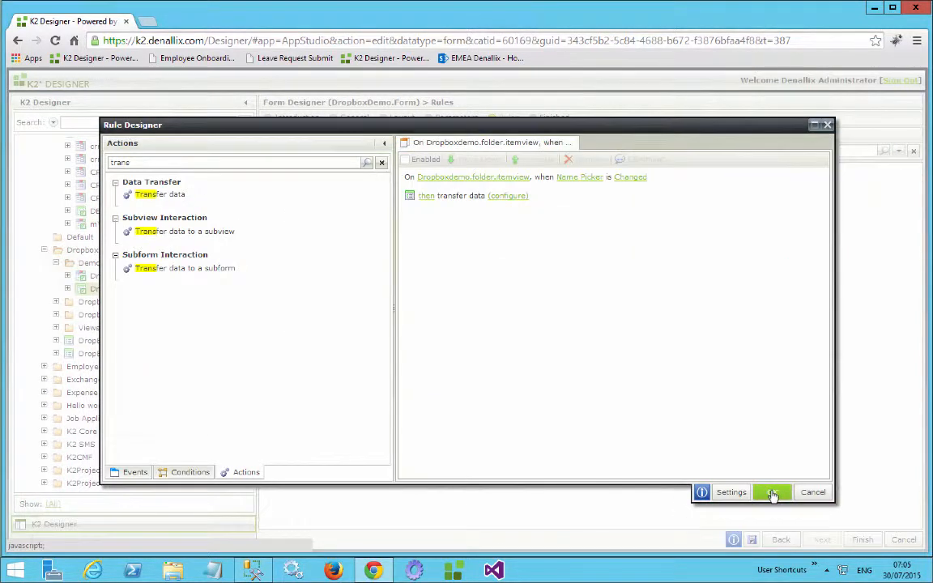
left_click(774, 495)
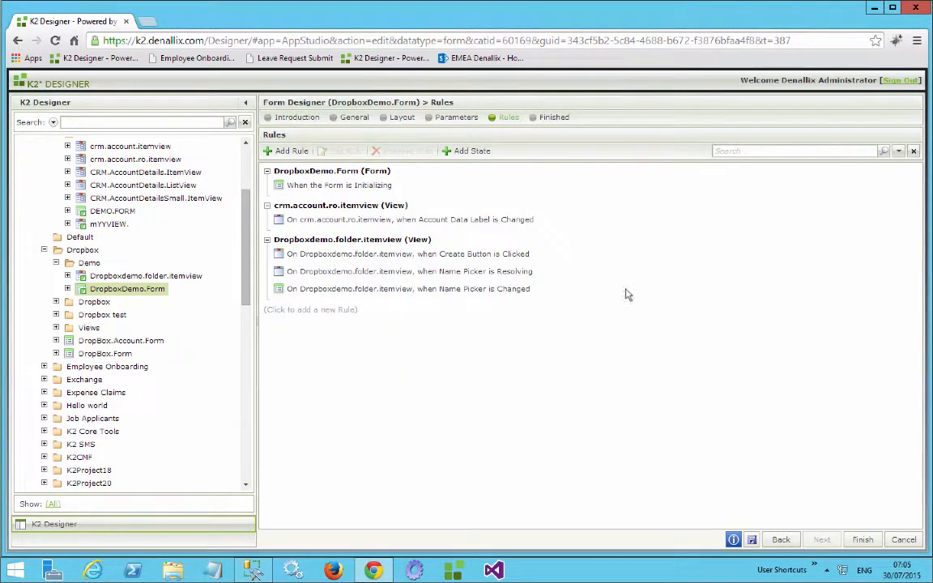
Step: Return to the form layout and title the Dropboxdemo.folder.itemview view "Create Folder"
left_click(405, 122)
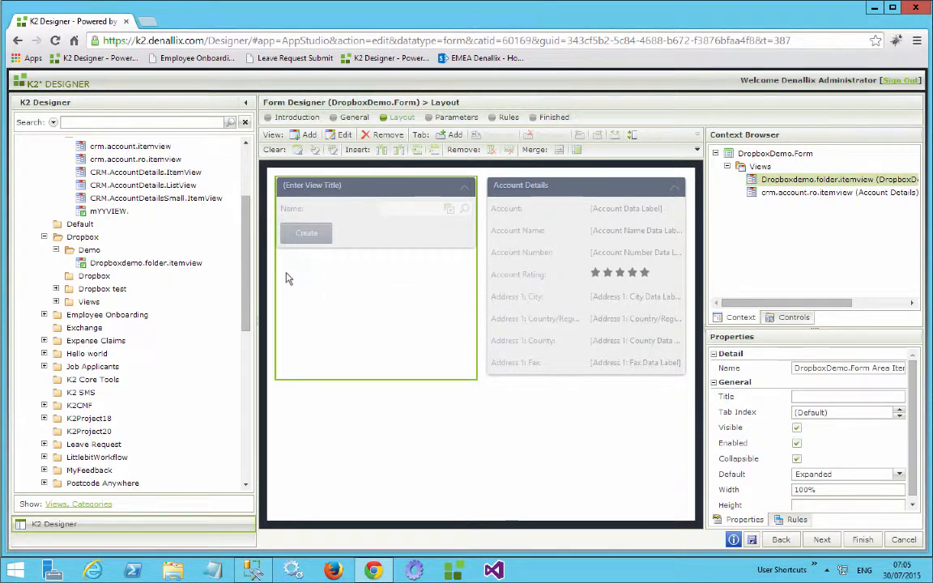
left_click(348, 185)
type("Cre")
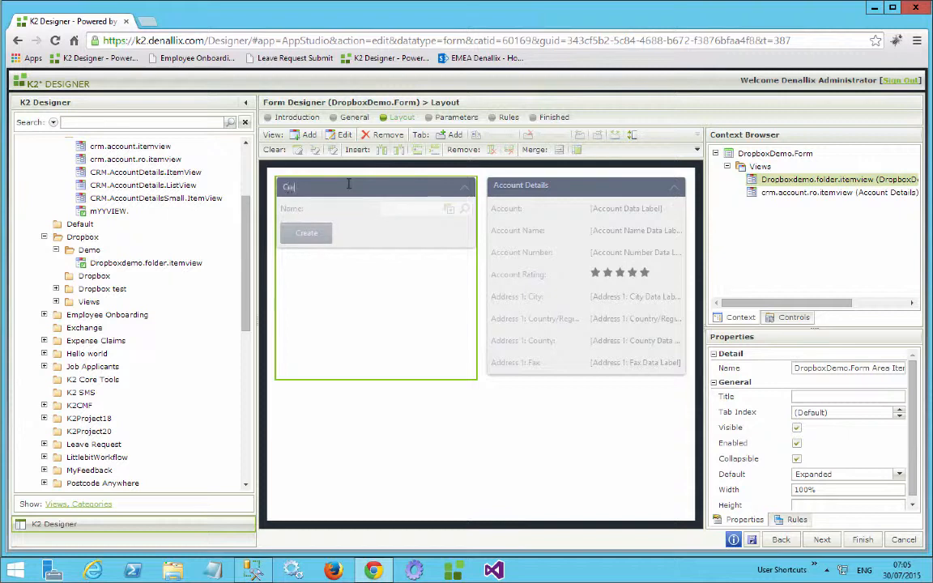
type("a")
type("a")
type("te Folder")
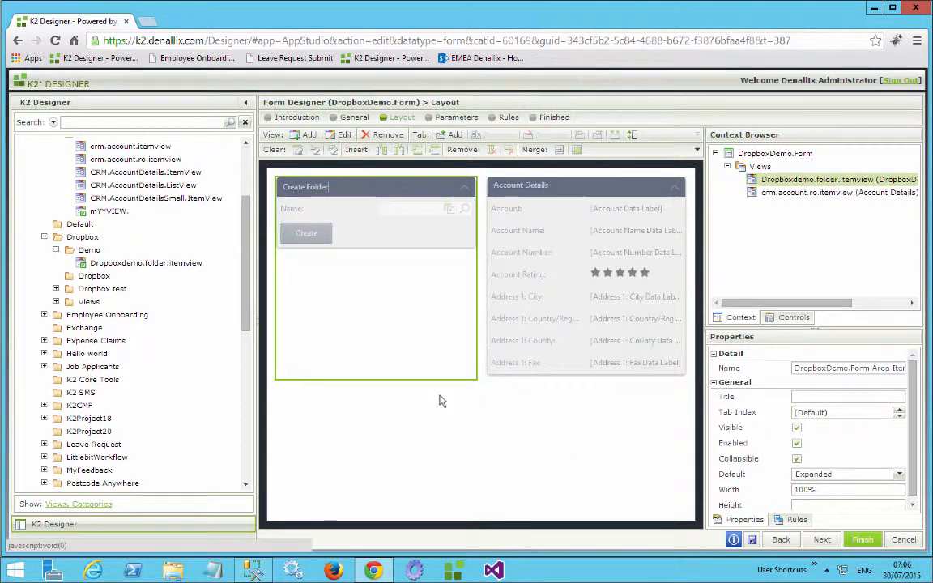
Step: Save and finish DropboxDemo.Form, and start a new view in the Demo category under Dropbox
left_click(752, 540)
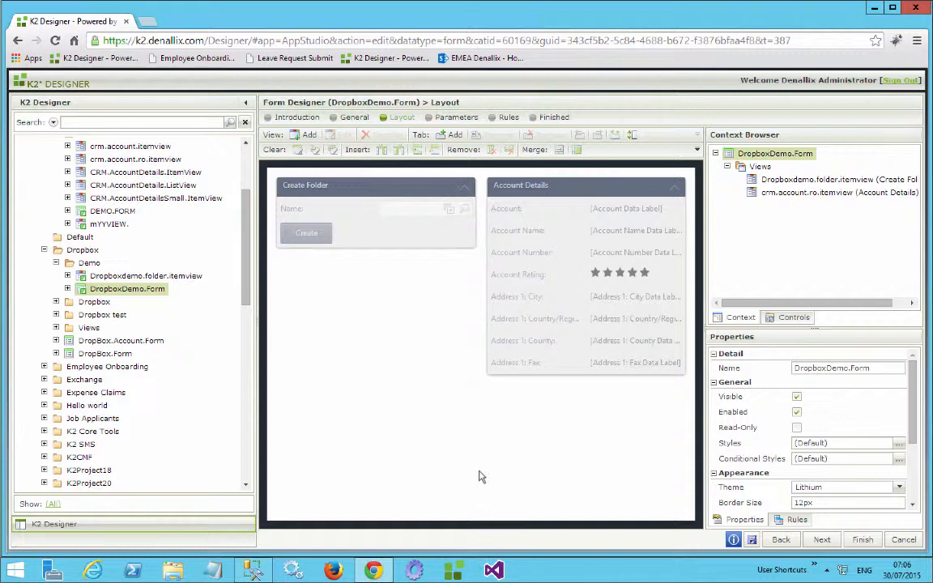
left_click(863, 540)
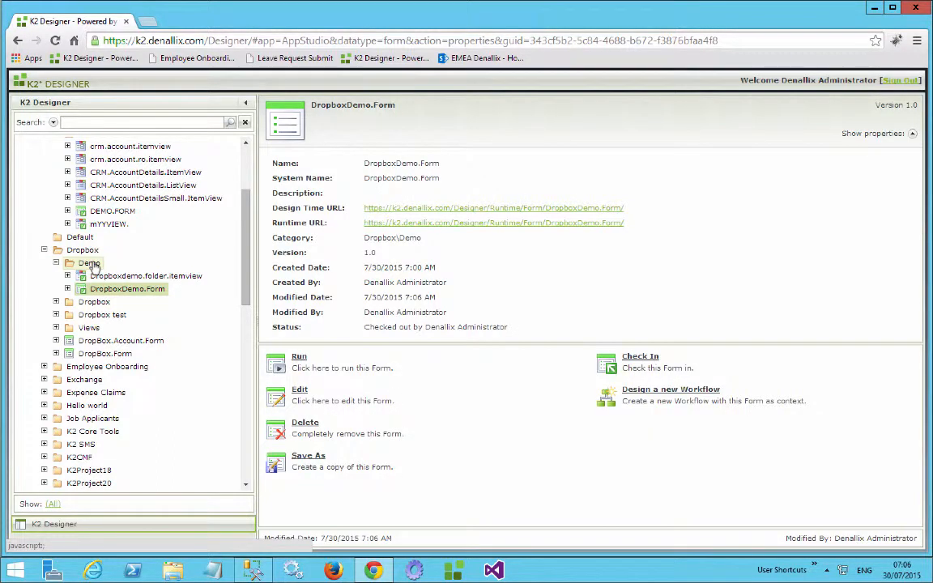
left_click(89, 264)
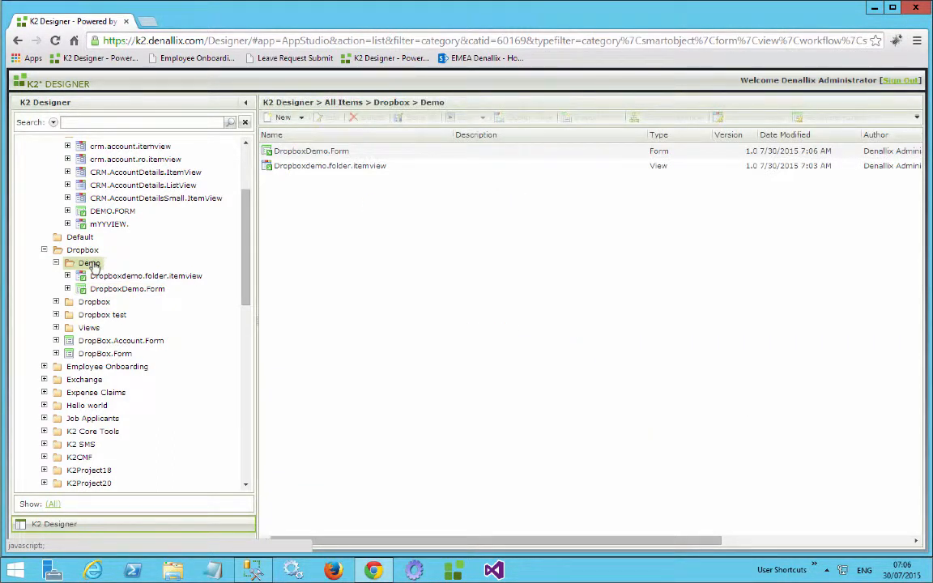
right_click(92, 262)
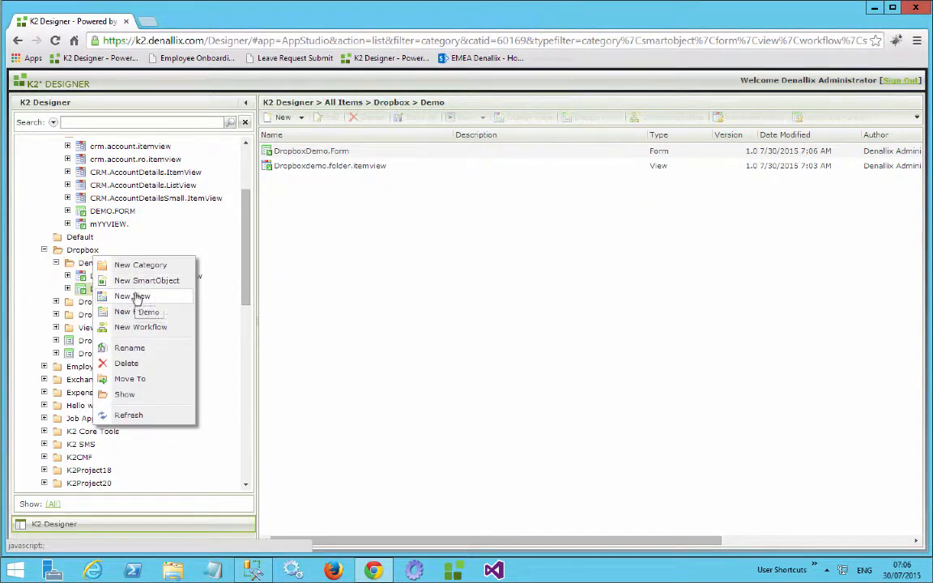
left_click(133, 297)
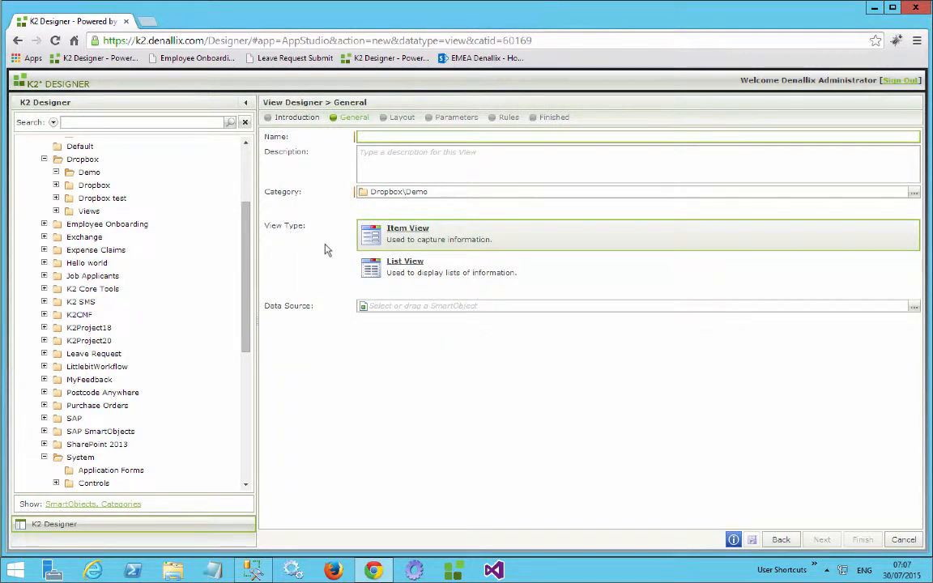
Step: Name the new item view DropBoxDemo.AddDocument and proceed to its layout without a data source
type("DropBox")
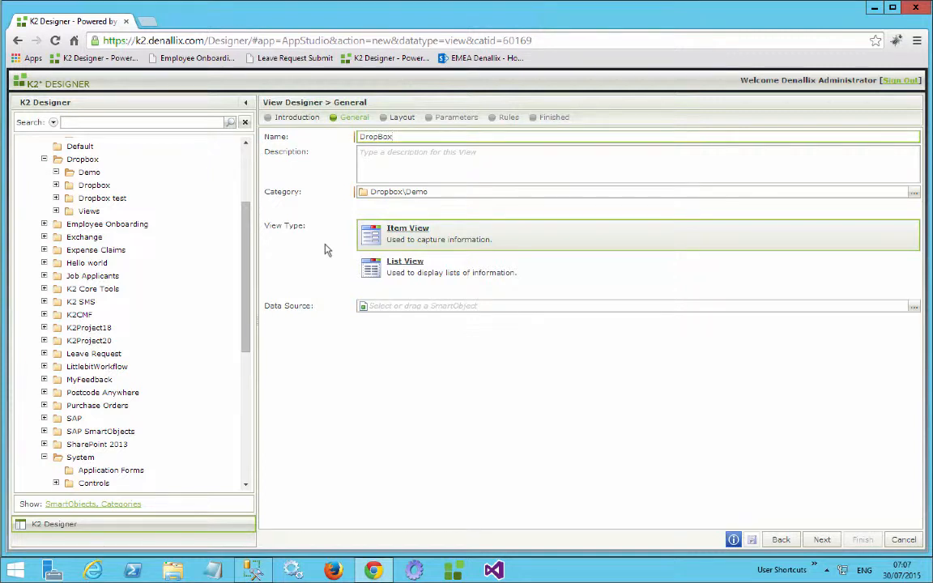
type("Demo")
type("a")
key("BackSpace")
key("BackSpace")
type("A")
key("BackSpace")
type(".A")
type("dd")
type("F")
key("BackSpace")
type("d")
key("BackSpace")
type("Document")
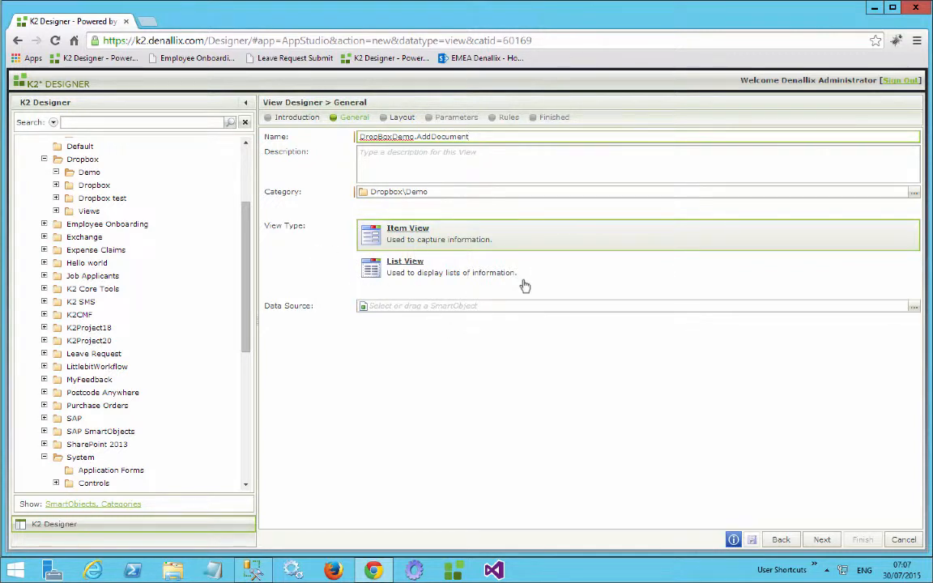
left_click(820, 540)
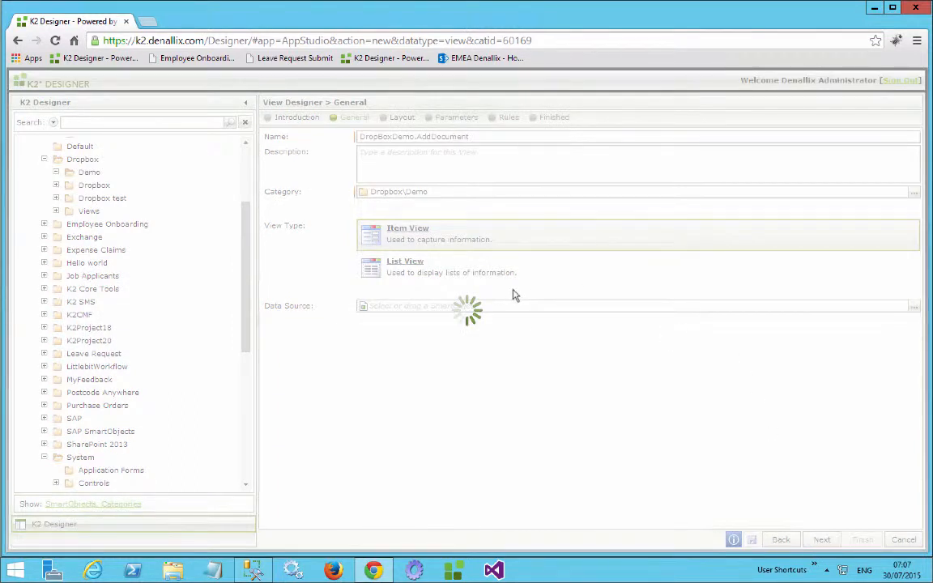
Step: Create a layout table with 1 column and 2 rows and place a Multi-Select control in its first row
mouse_move(521, 572)
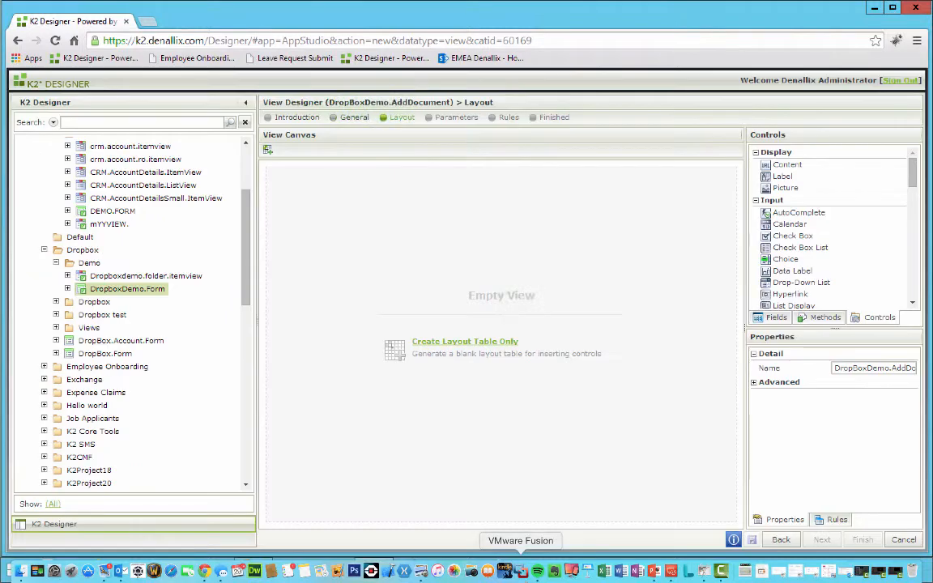
left_click(425, 354)
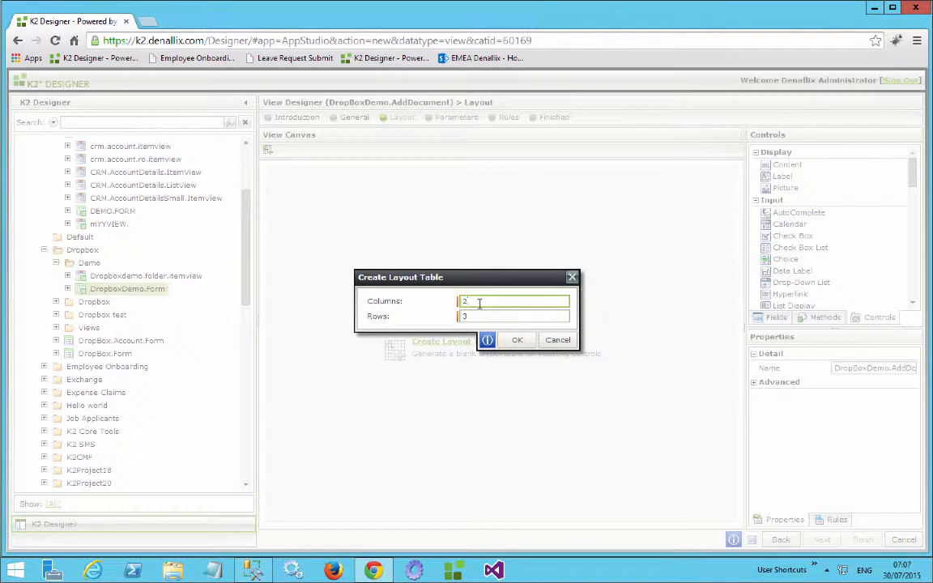
type("1")
key("Tab")
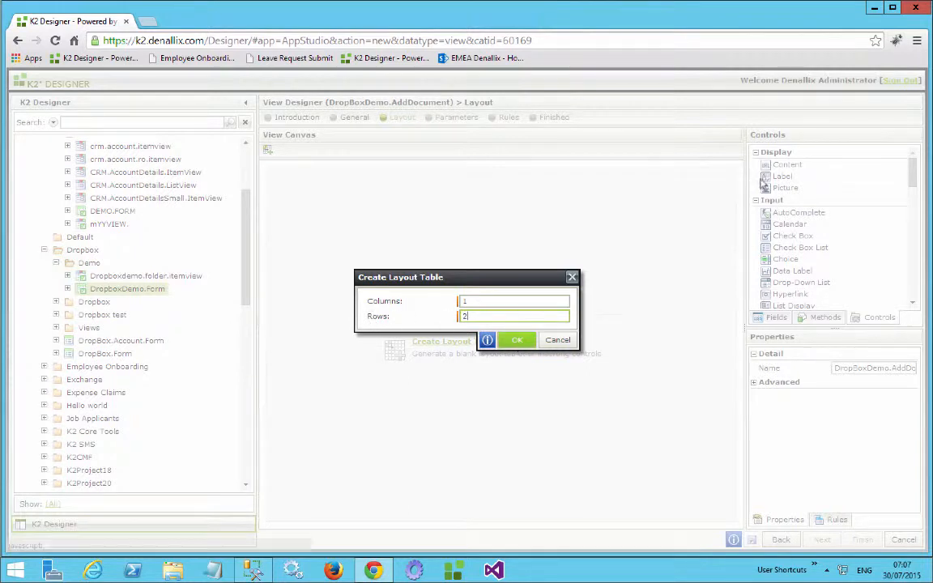
left_click(517, 340)
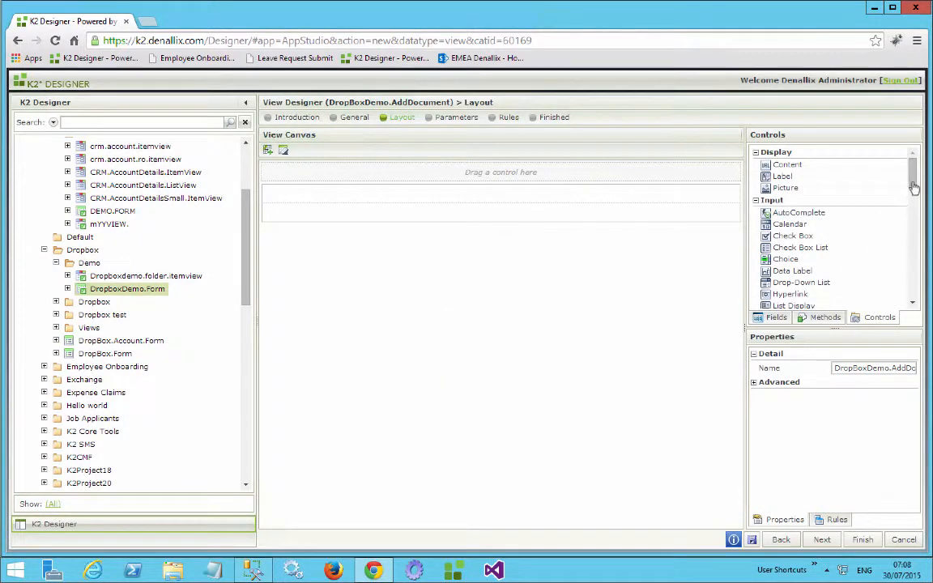
left_click_drag(914, 187, 914, 214)
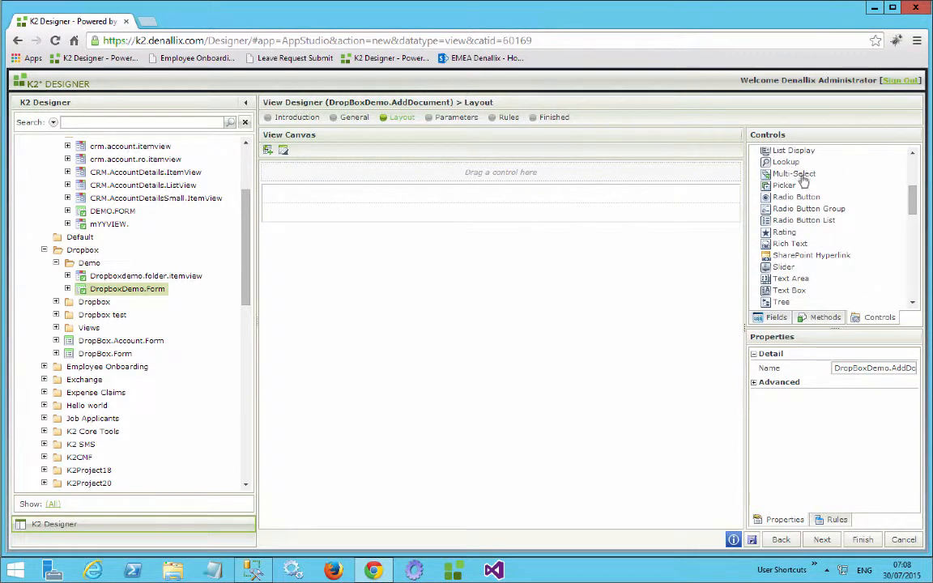
left_click_drag(704, 209, 699, 202)
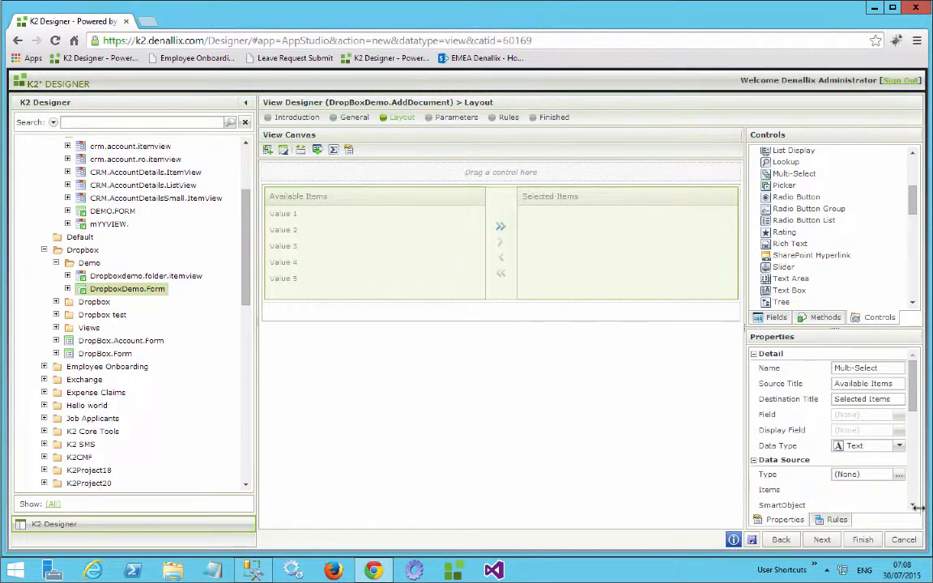
Step: Set the Multi-Select's data source to the Doc Test SmartObject from the portal.denallix.com libraries under SharePoint 2013
left_click(898, 479)
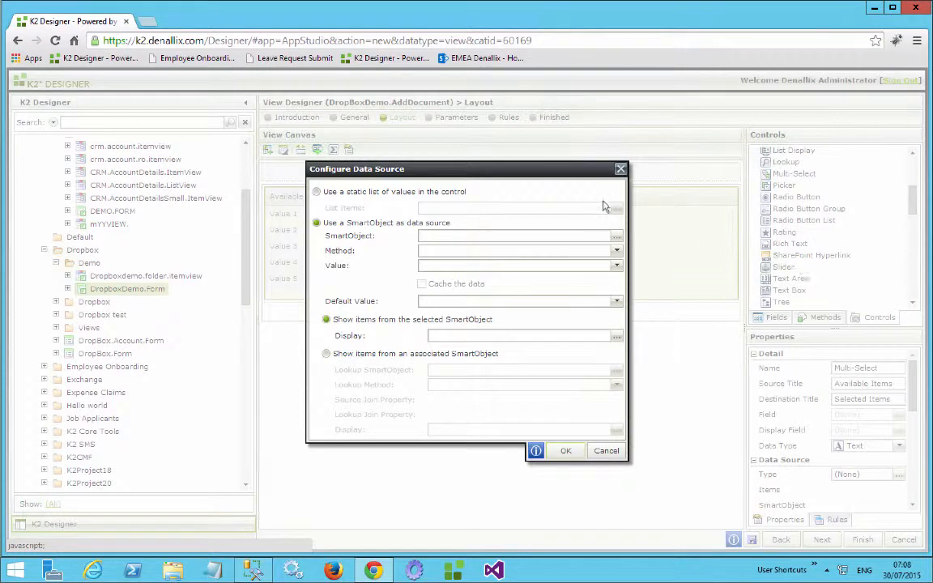
left_click(617, 239)
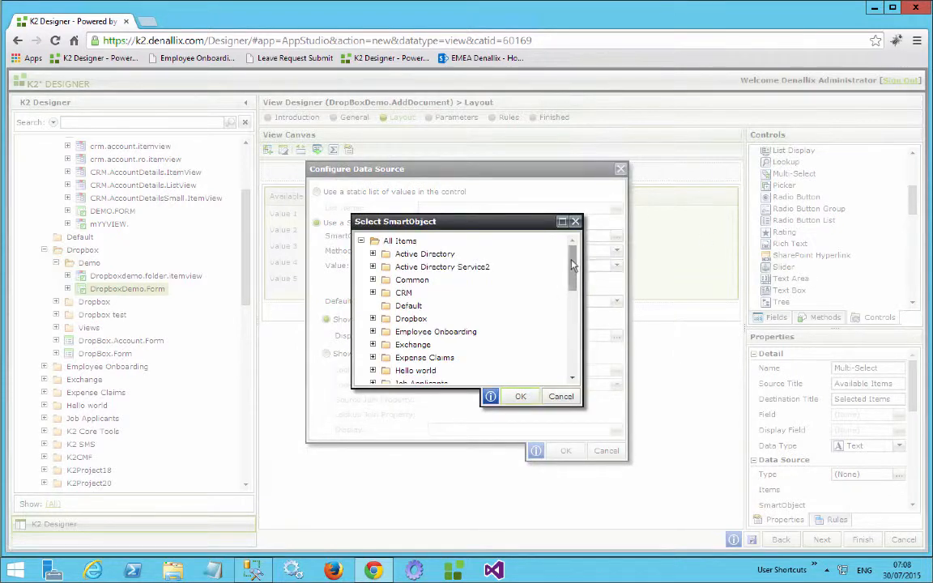
left_click(570, 306)
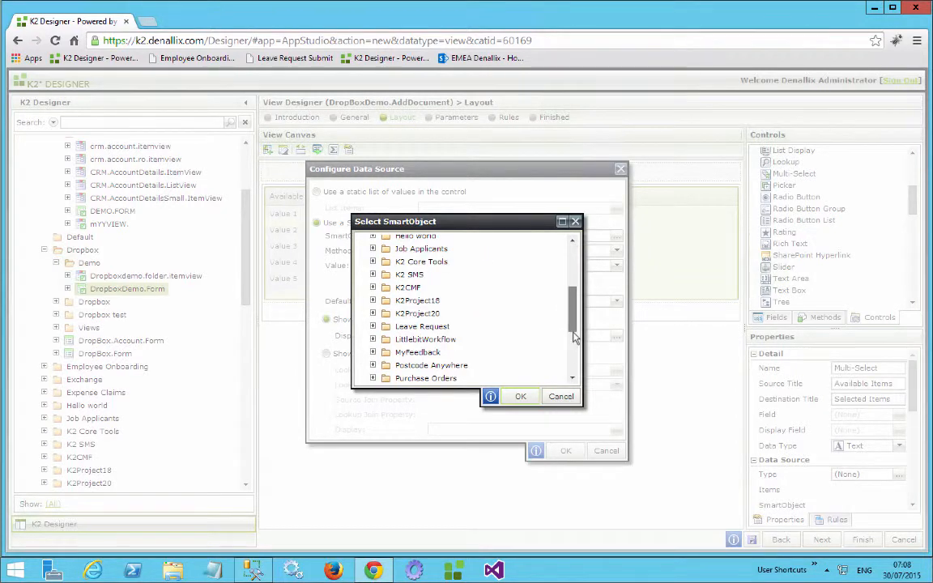
left_click(573, 338)
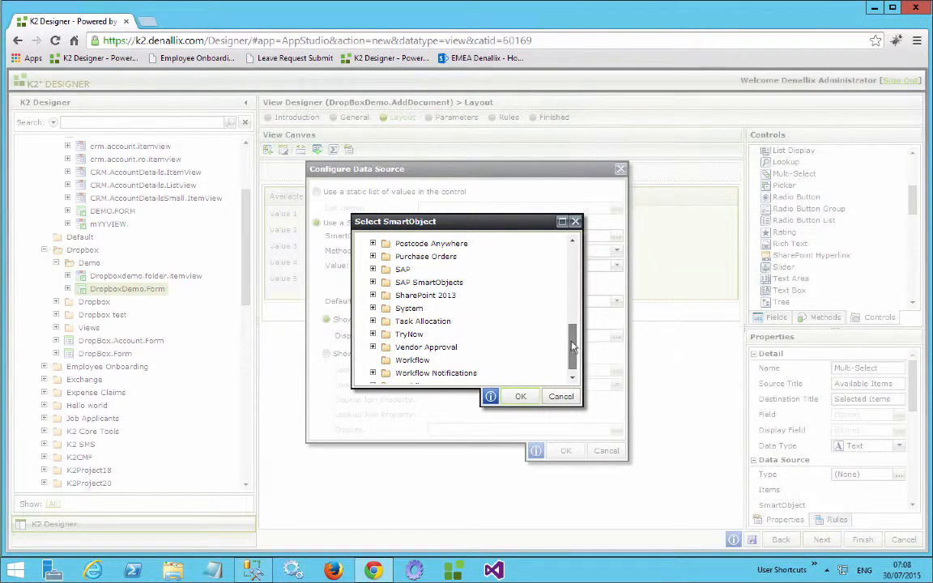
scroll(513, 307, "down", 1)
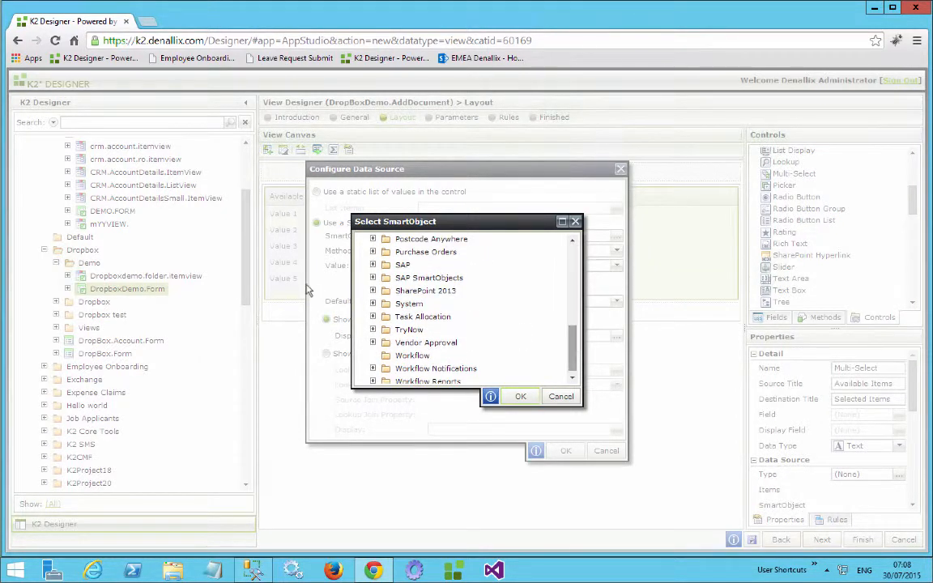
left_click(373, 290)
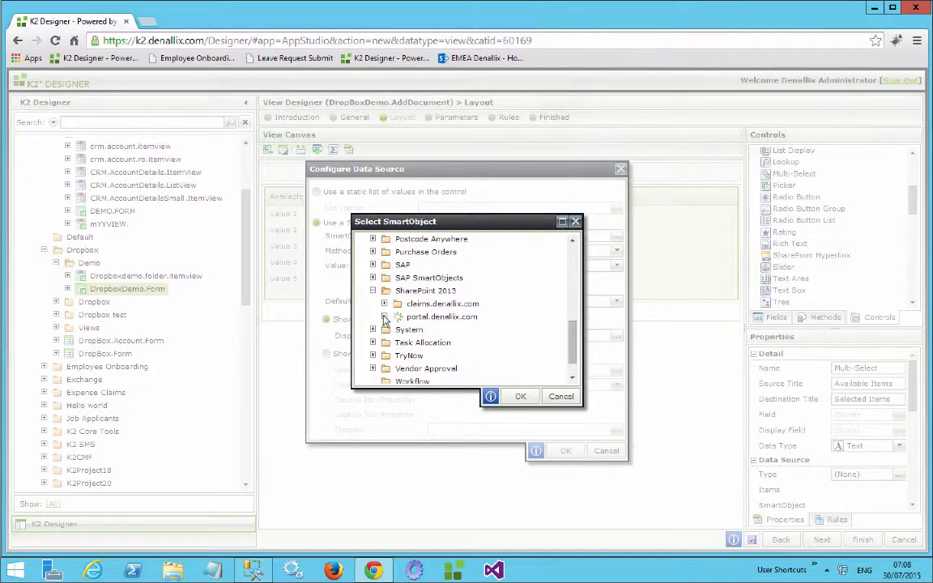
left_click(384, 317)
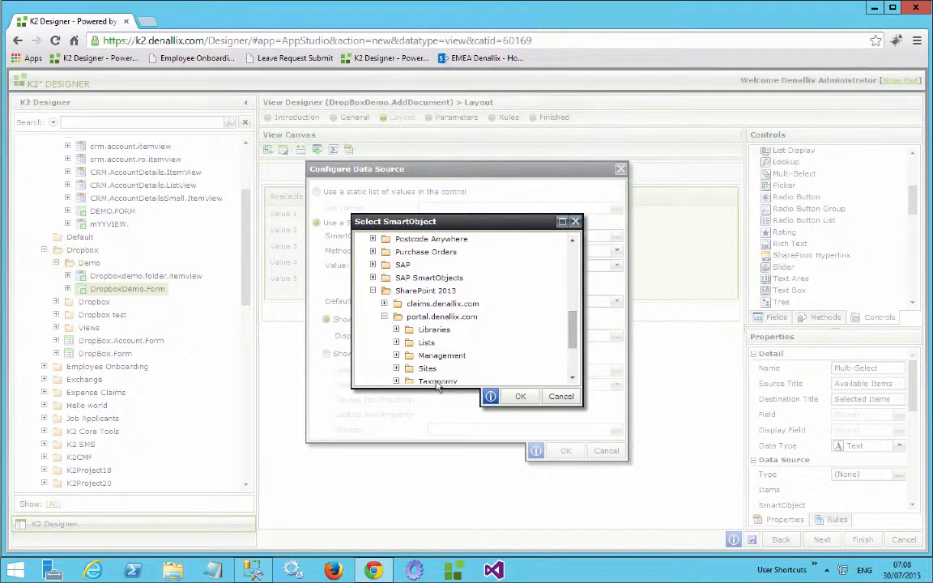
left_click(396, 330)
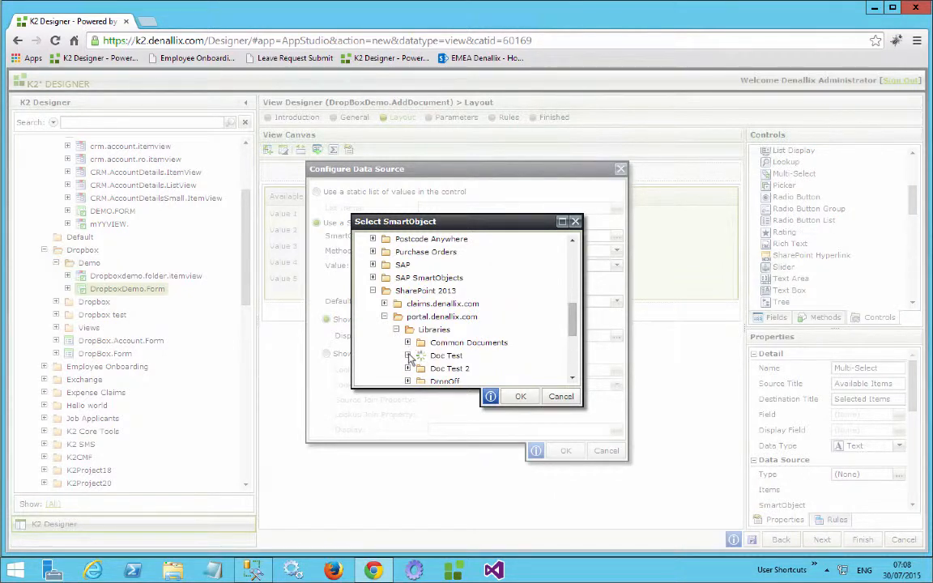
left_click(408, 355)
left_click(451, 369)
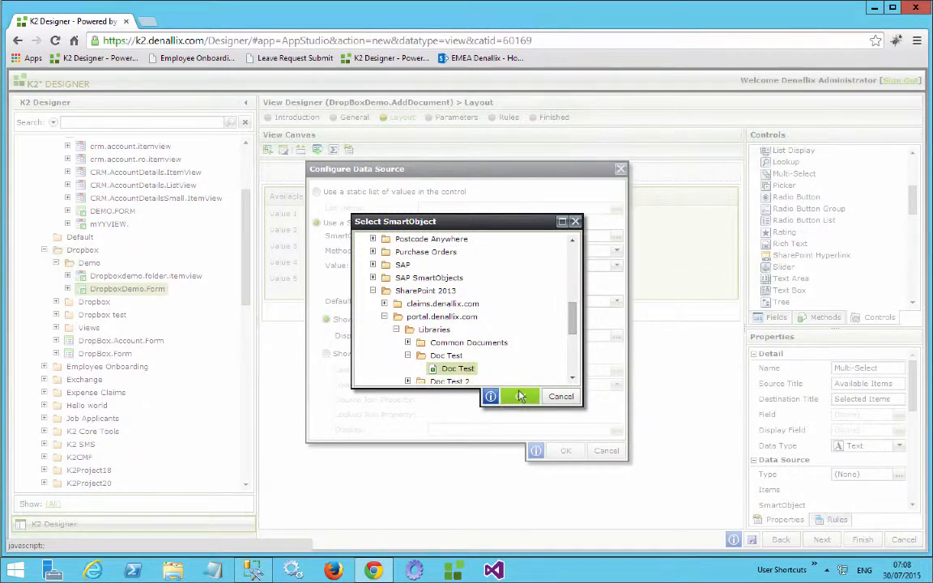
left_click(519, 396)
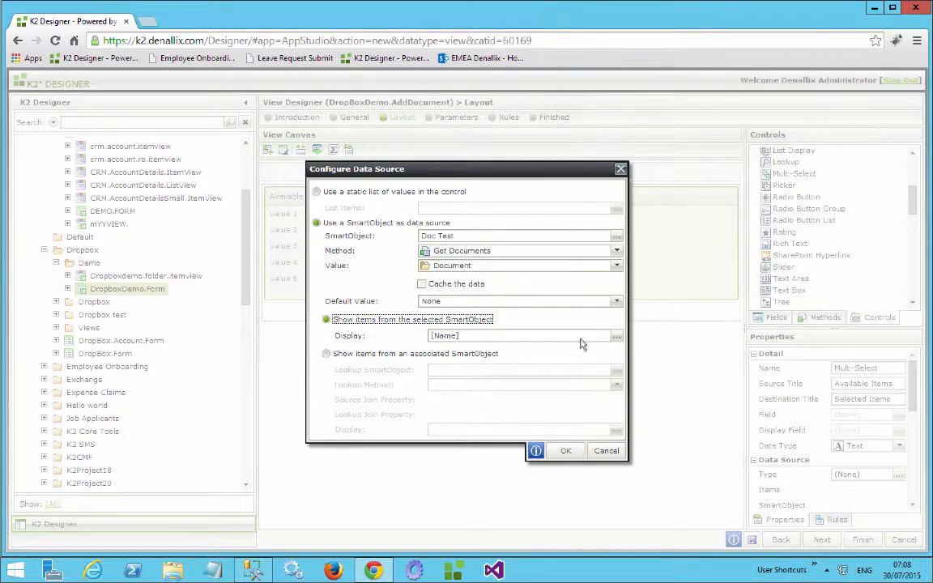
Step: Set the data source's value property to ID and apply the configuration
left_click(616, 268)
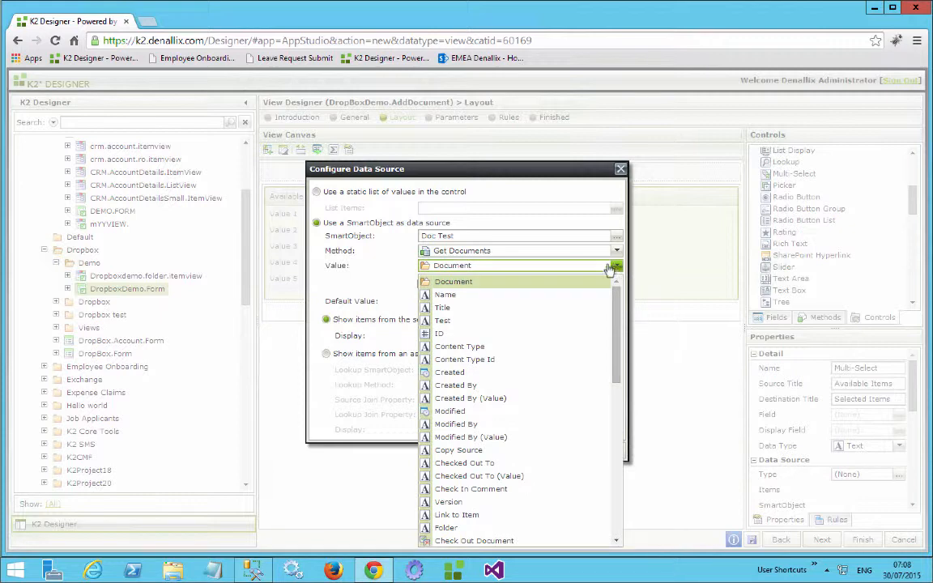
left_click(483, 340)
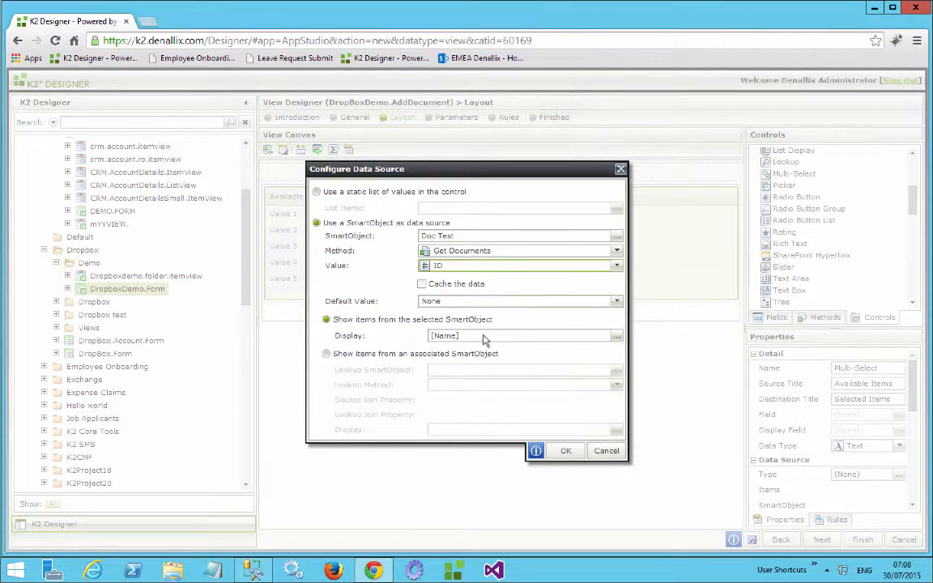
left_click(560, 451)
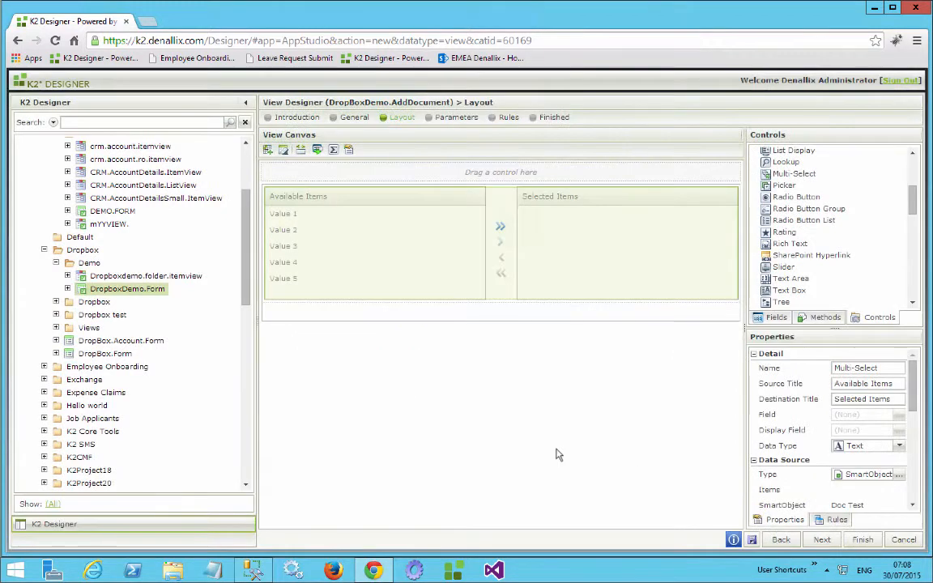
Step: Set the Multi-Select's source title to "Sharepoint Document" and its destination title to "Dropbox"
left_click(294, 202)
left_click_drag(894, 385, 797, 388)
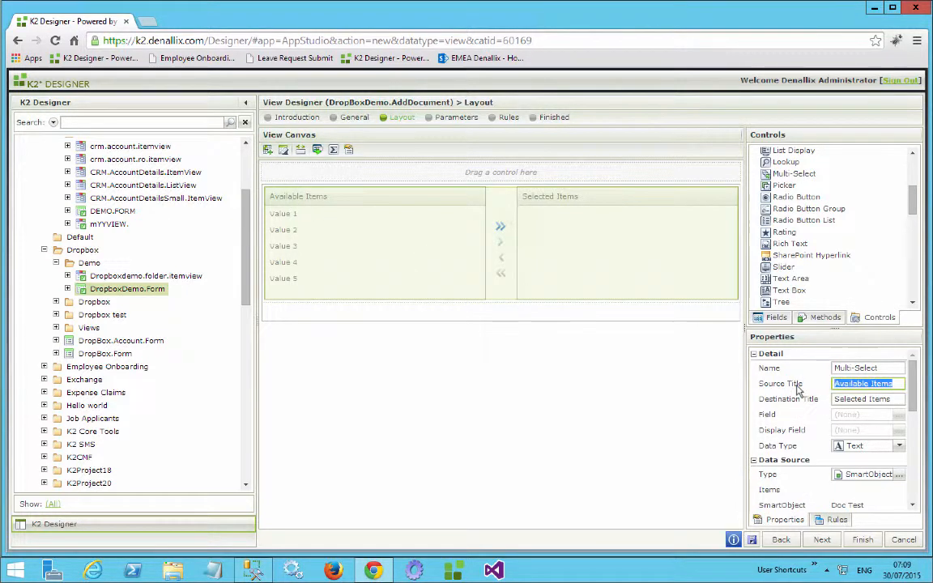
type("Sha")
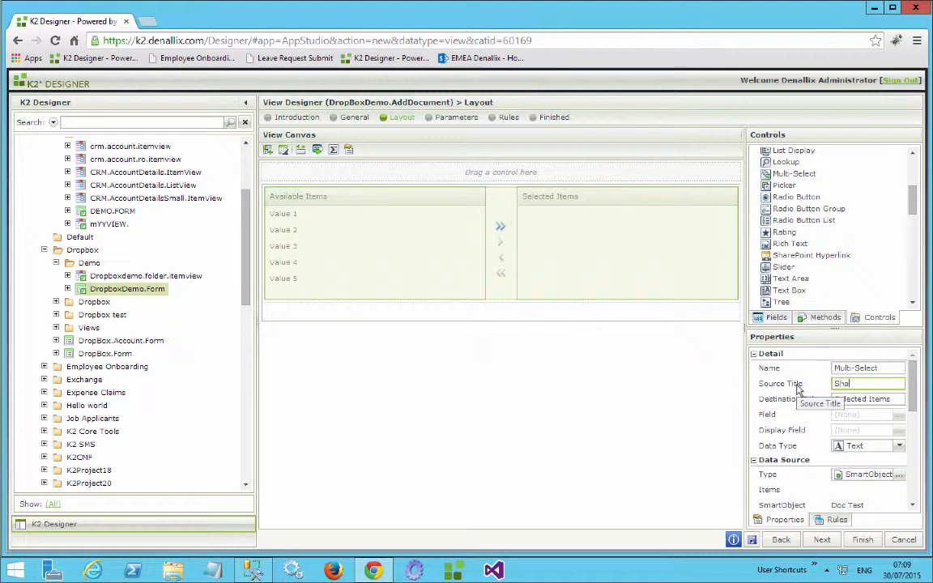
type("repoint Document")
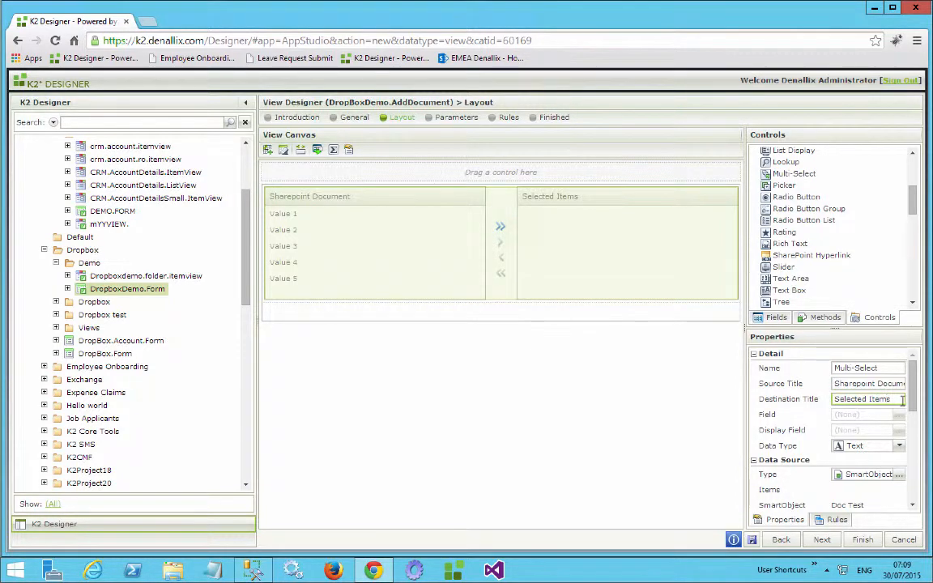
key("ctrl+a")
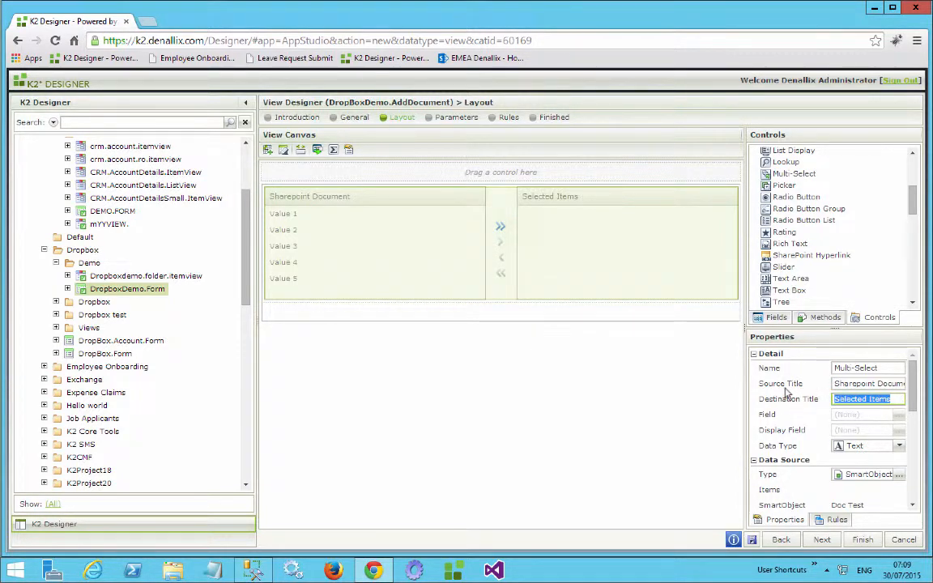
key("BackSpace")
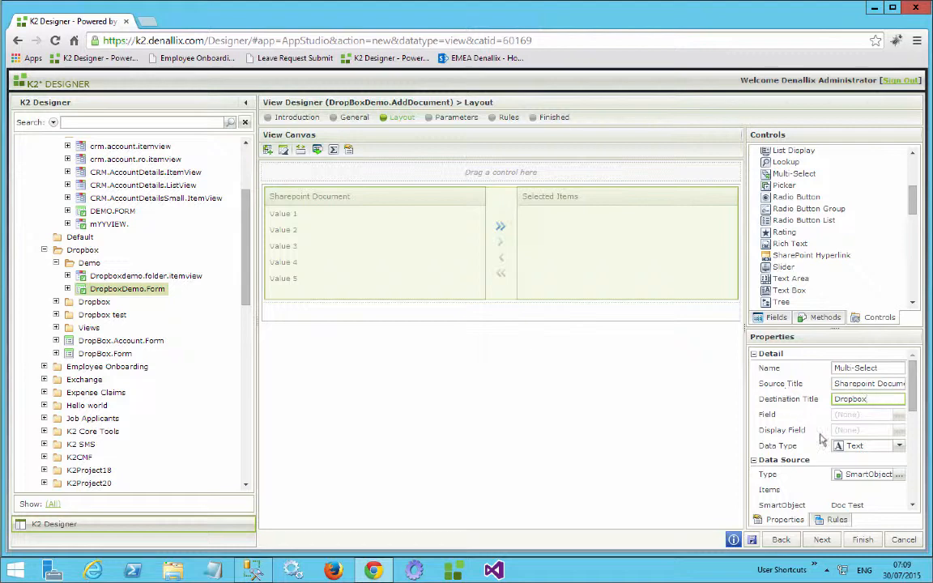
Step: Place a Button control in the table's second row, below the Multi-Select
left_click(914, 426)
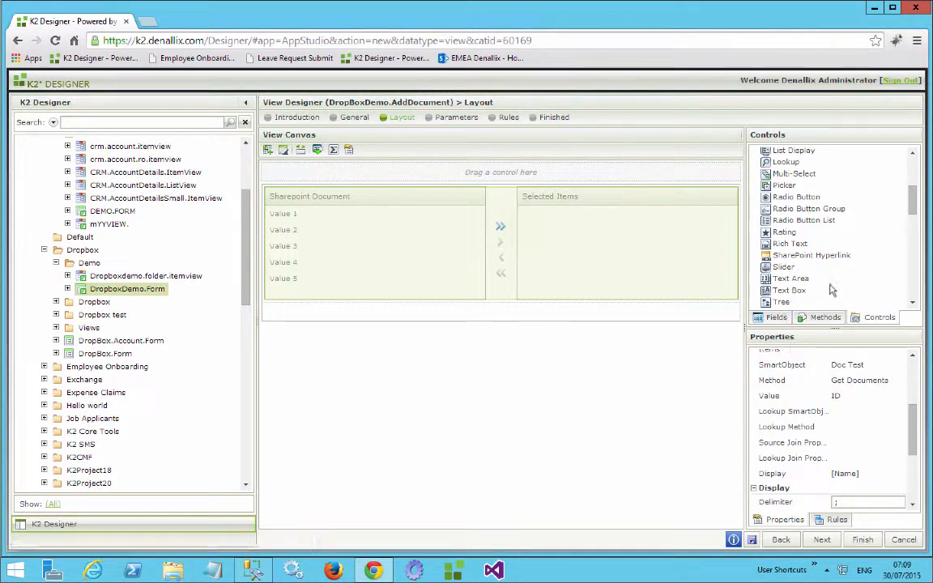
scroll(899, 161, "up", 5)
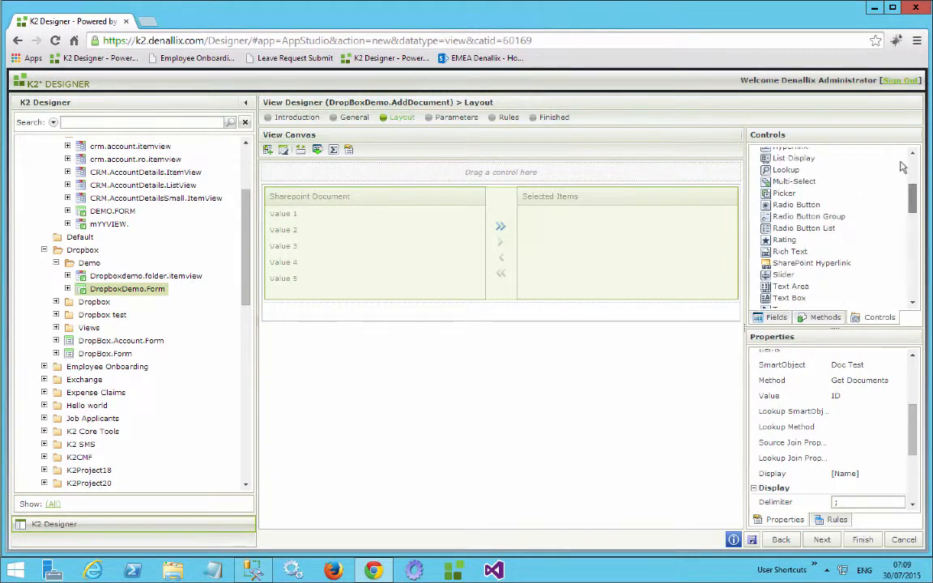
scroll(899, 251, "down", 10)
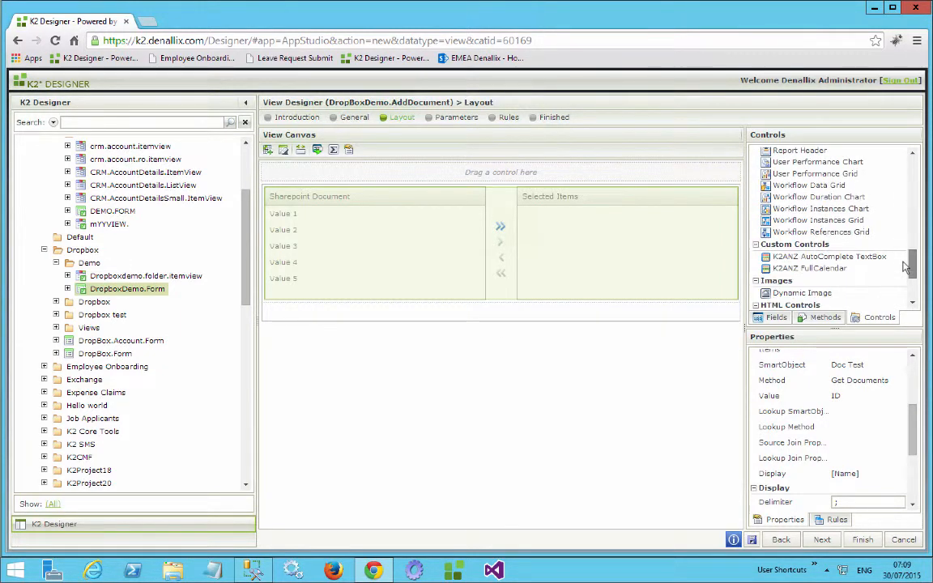
scroll(897, 216, "up", 5)
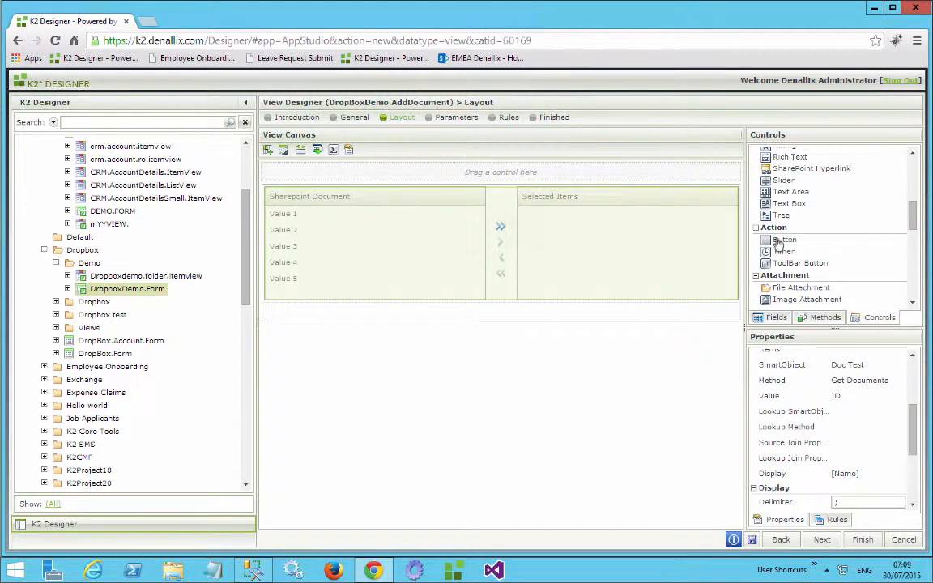
left_click_drag(786, 240, 683, 318)
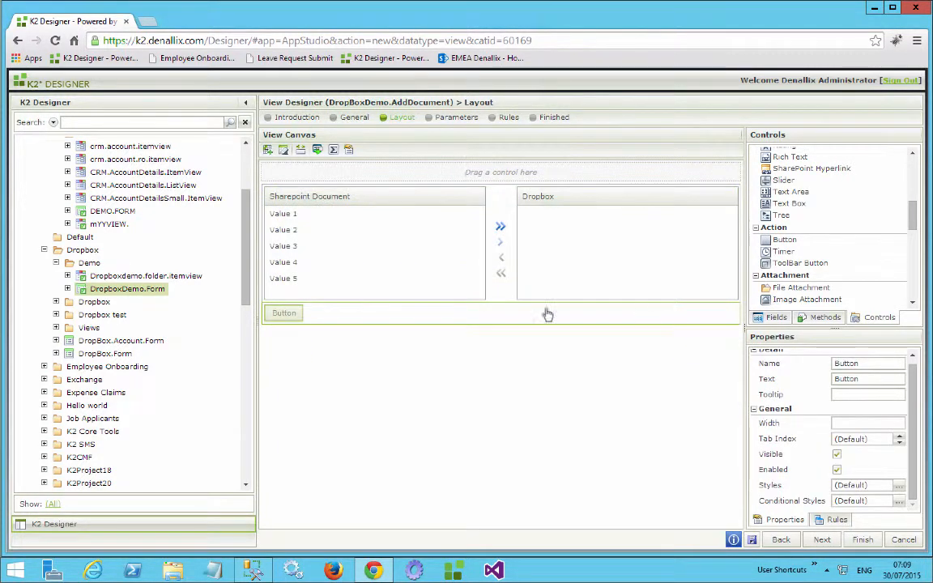
Step: Set the new button's text to "Upload" and its name to Upload.Button
double_click(850, 378)
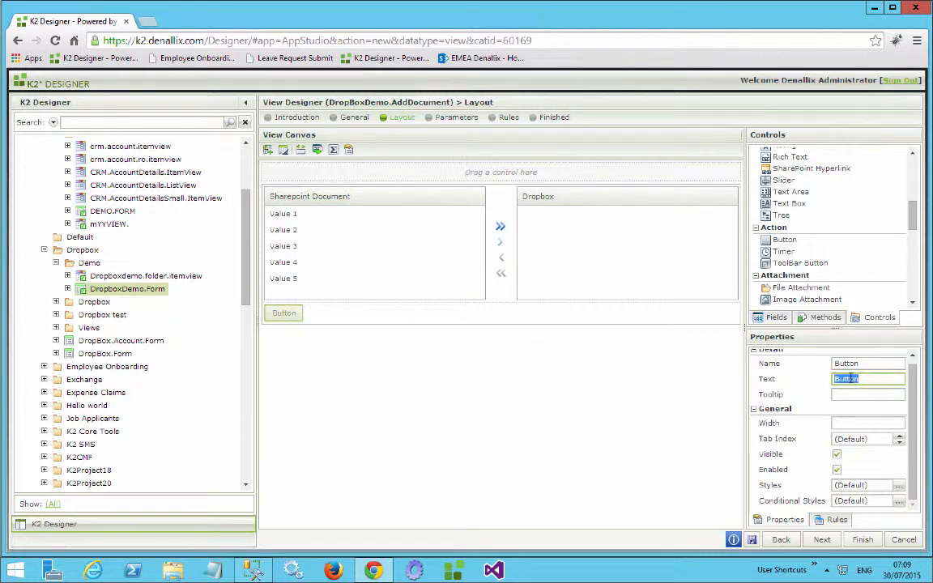
type("Upl")
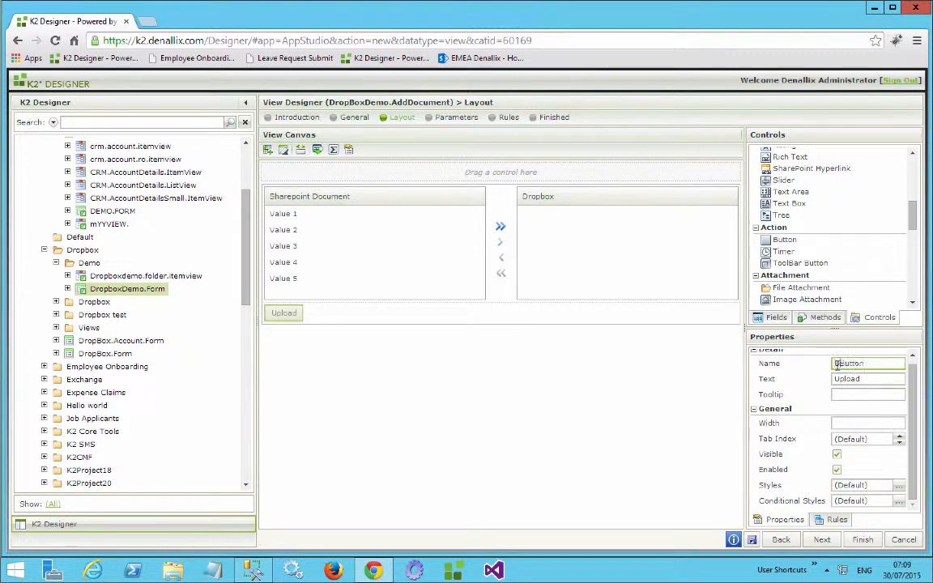
type("oadload")
key("BackSpace")
key("BackSpace")
key("BackSpace")
type("oa")
left_click(576, 375)
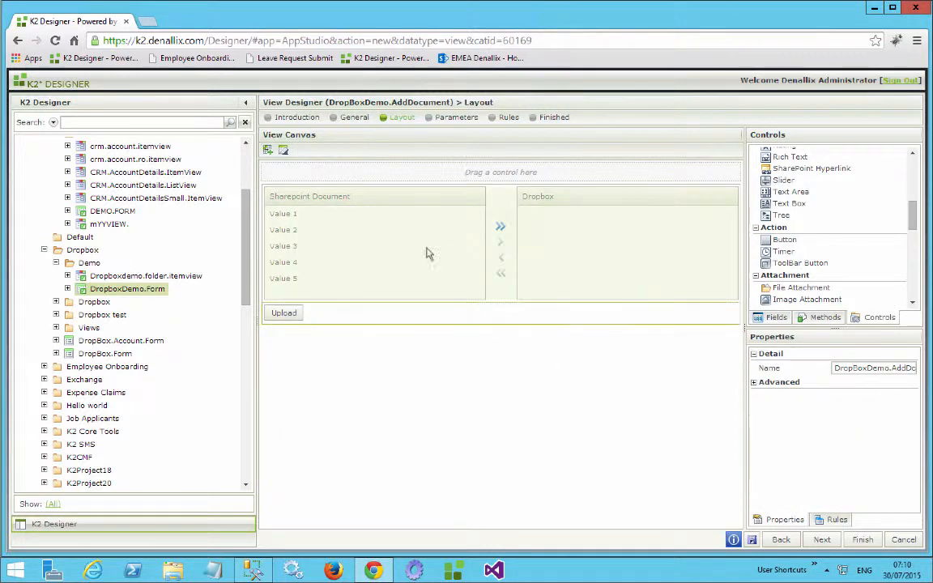
Step: Center the Upload button within its table cell and finish the DropBoxDemo.AddDocument view
left_click(441, 319)
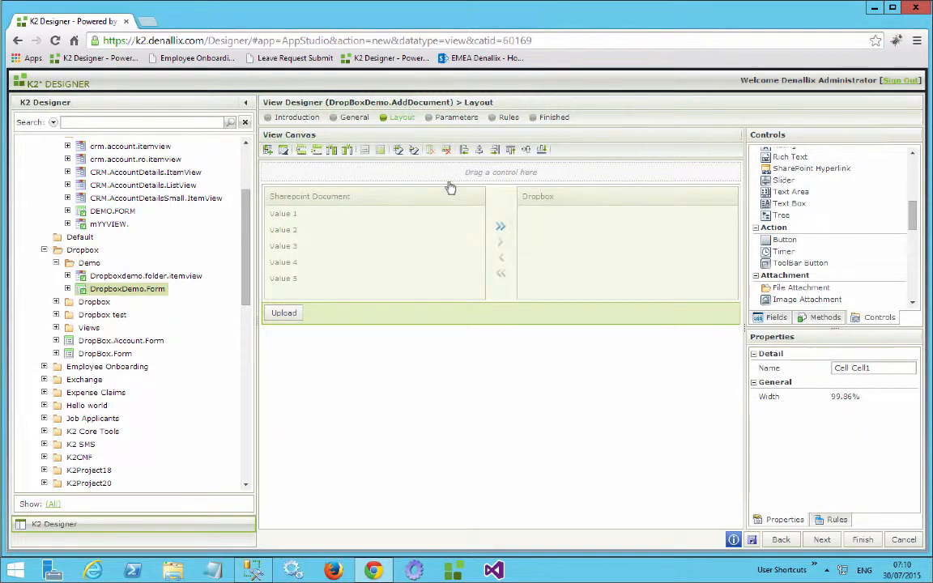
left_click(479, 150)
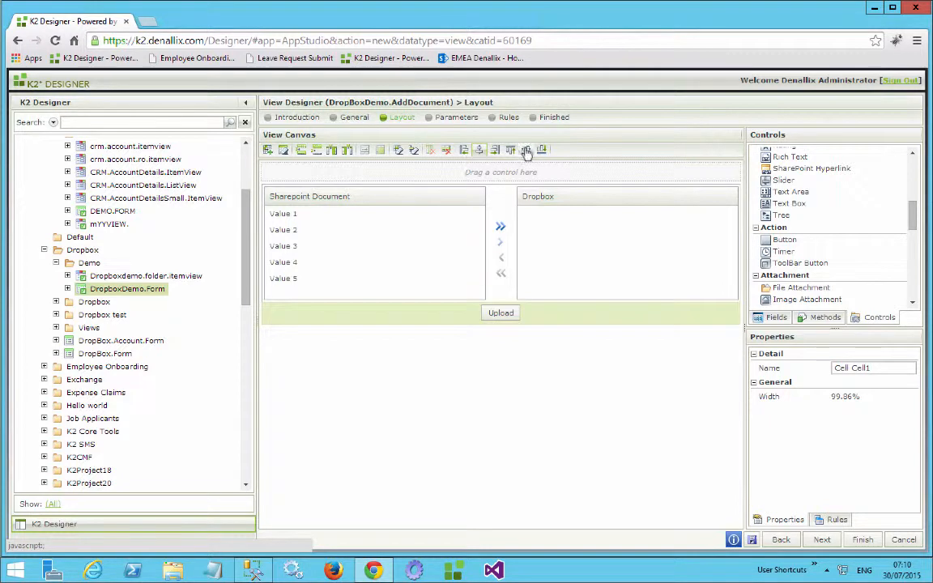
left_click(408, 371)
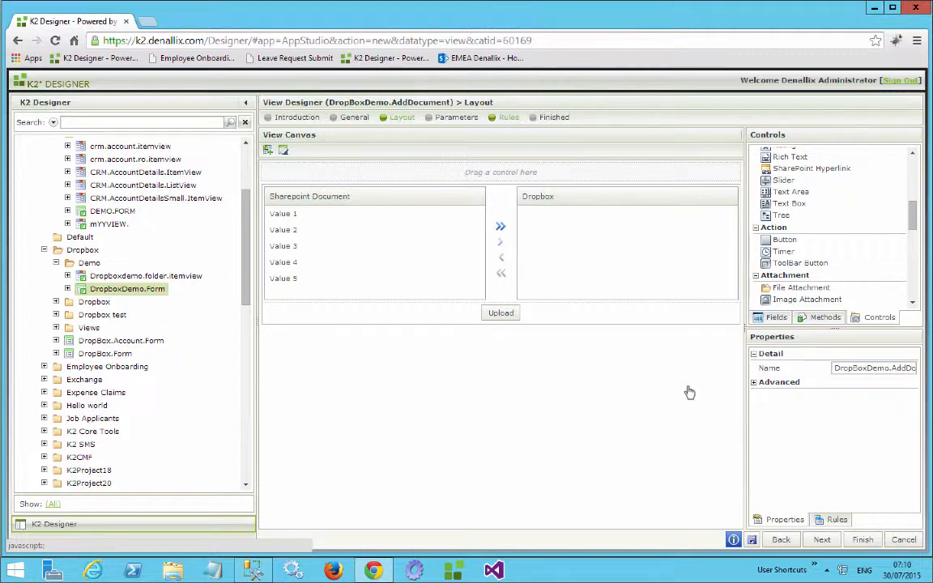
left_click(862, 542)
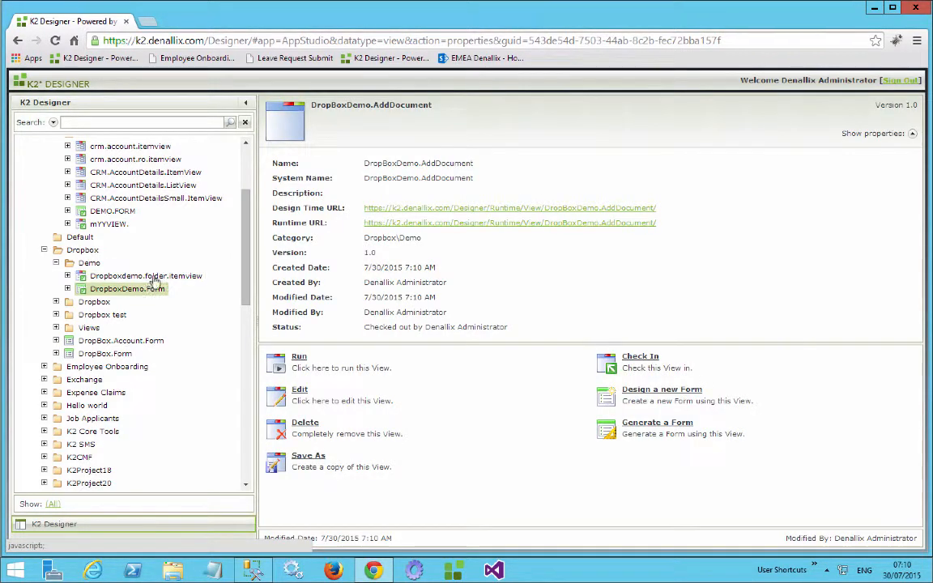
Step: Edit DropboxDemo.Form, adding the DropBoxDemo.AddDocument view below the existing views with the title "Add Documents"
left_click(130, 302)
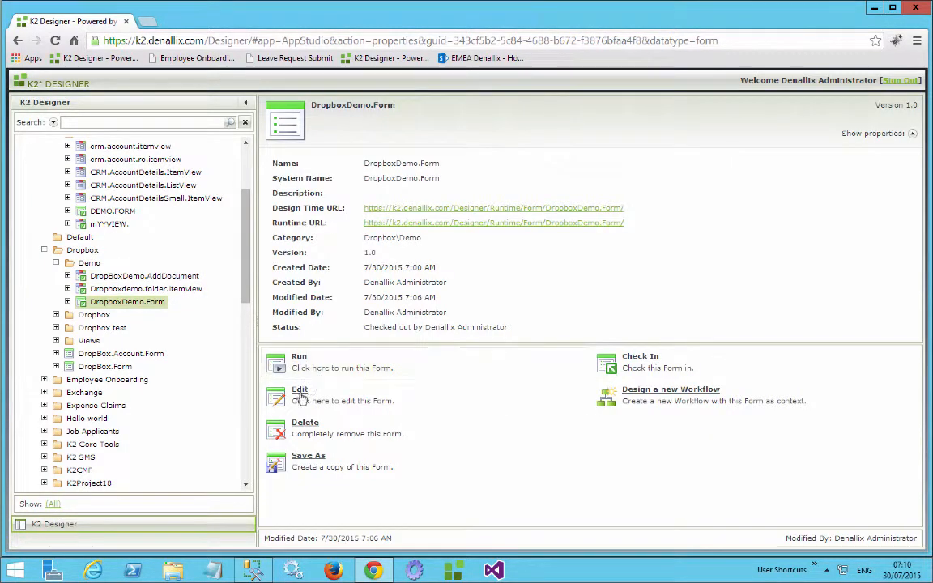
left_click(300, 394)
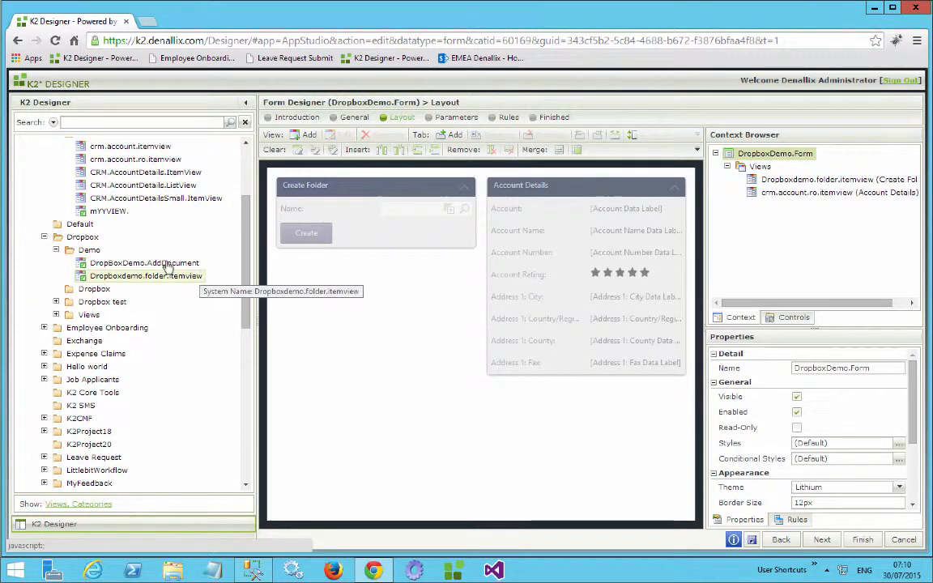
left_click_drag(166, 266, 414, 431)
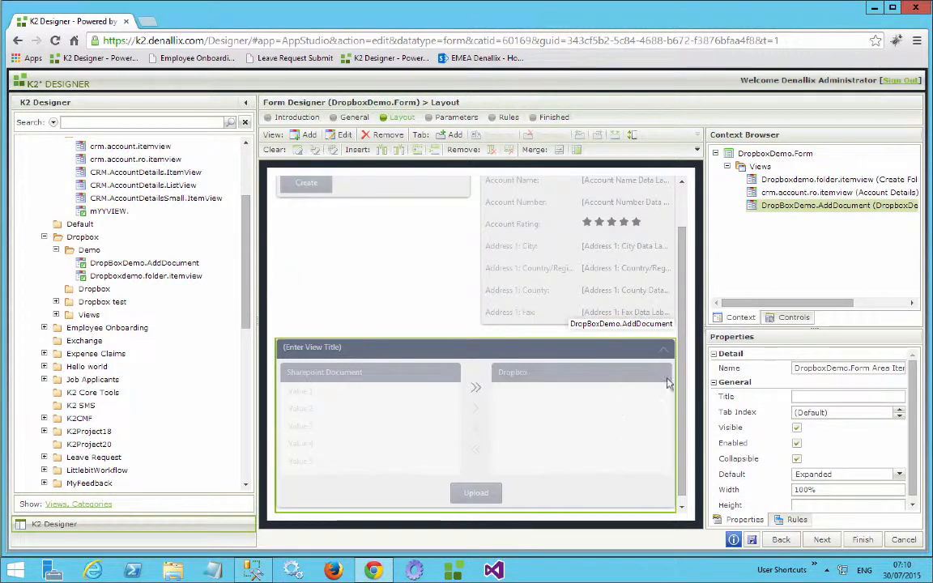
left_click(307, 344)
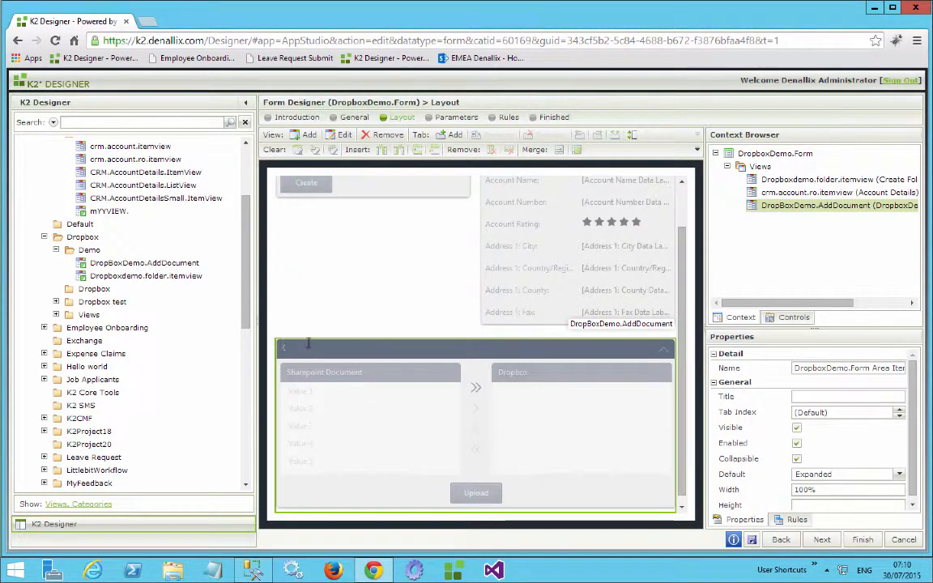
type("Add Documents")
left_click(310, 295)
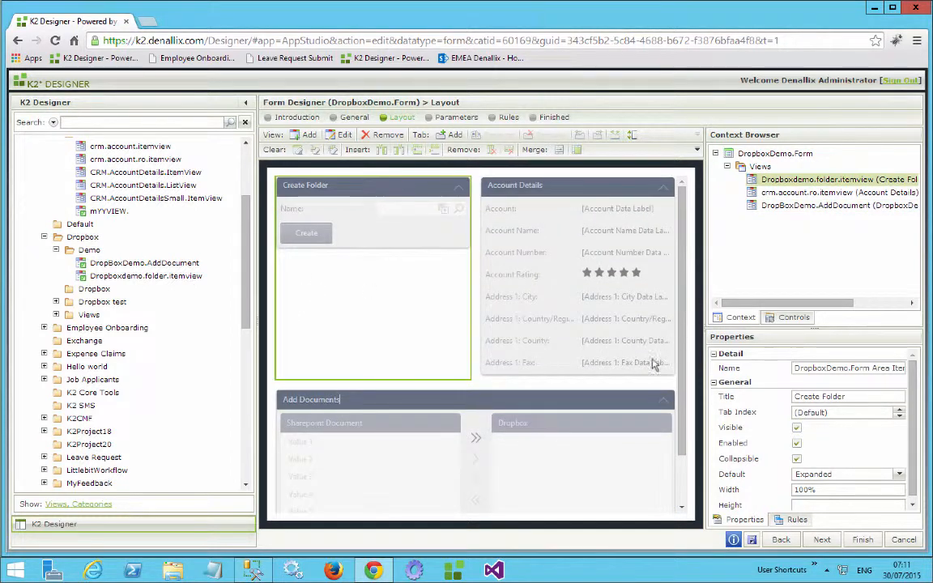
Step: Place a Text Box control on the form directly above the Add Documents view
left_click(793, 317)
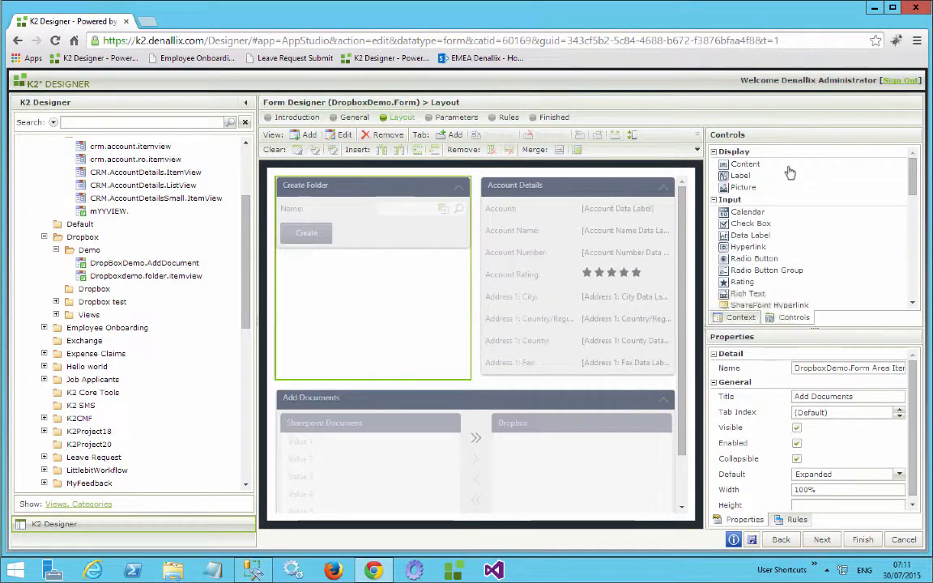
scroll(790, 287, "down", 1)
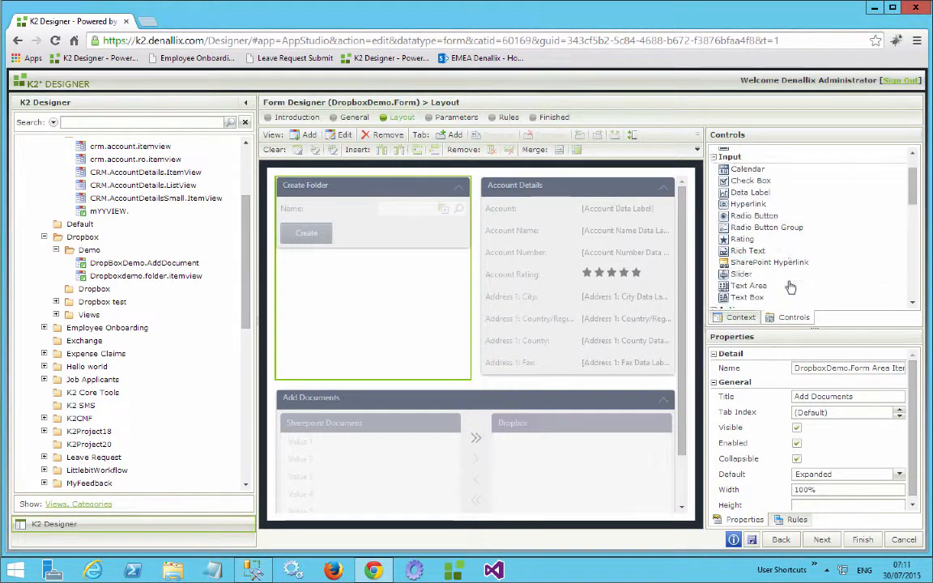
scroll(790, 287, "down", 4)
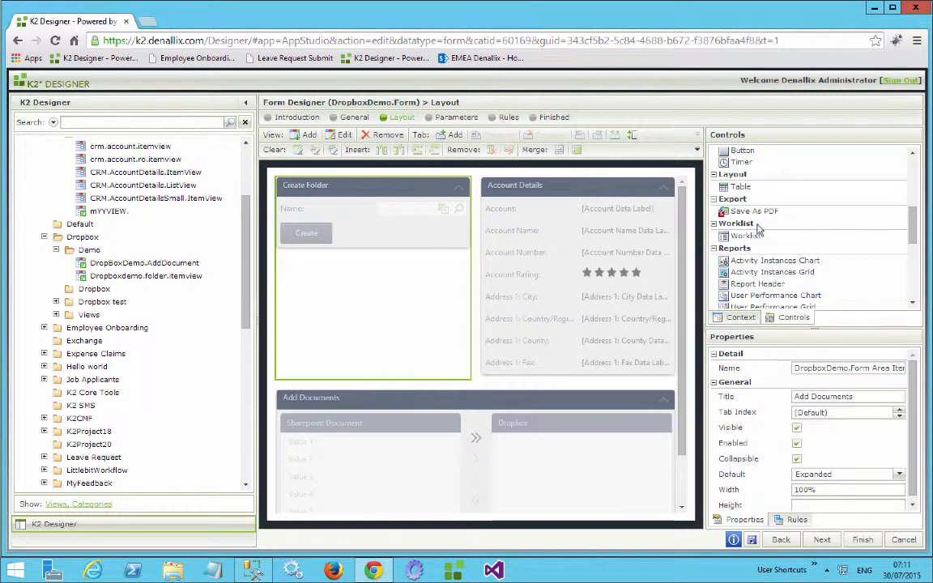
scroll(753, 231, "up", 3)
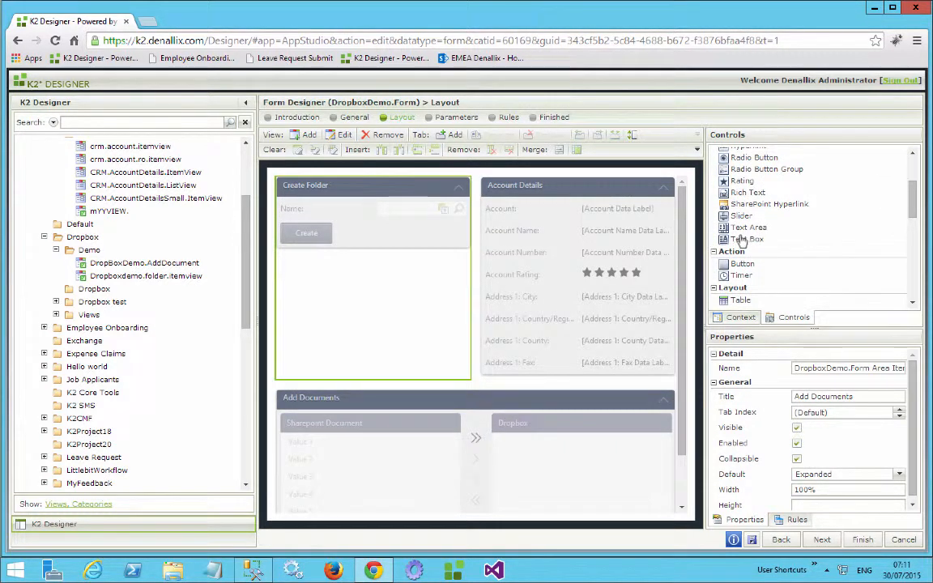
left_click_drag(739, 240, 387, 415)
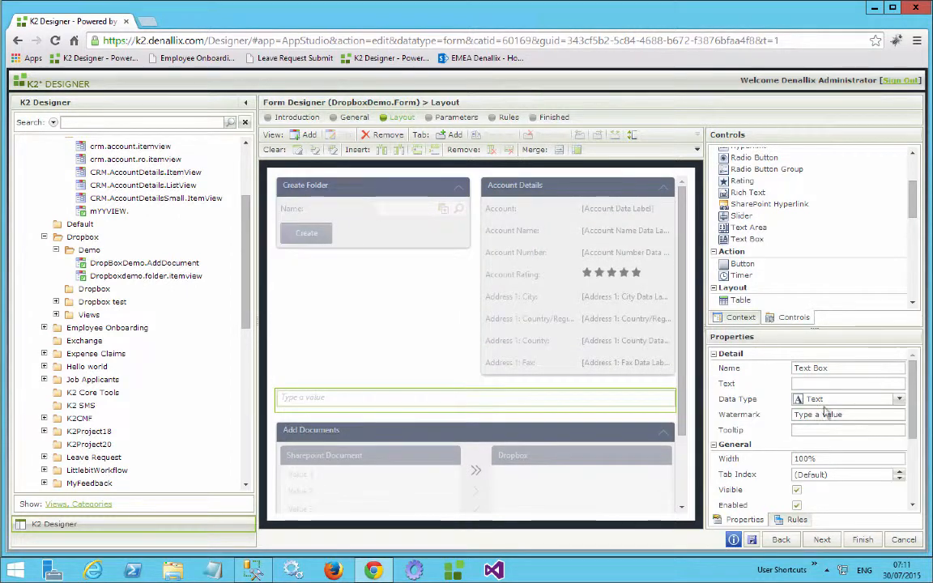
Step: Name the text box path.textbox and make it not visible
left_click_drag(859, 371, 728, 383)
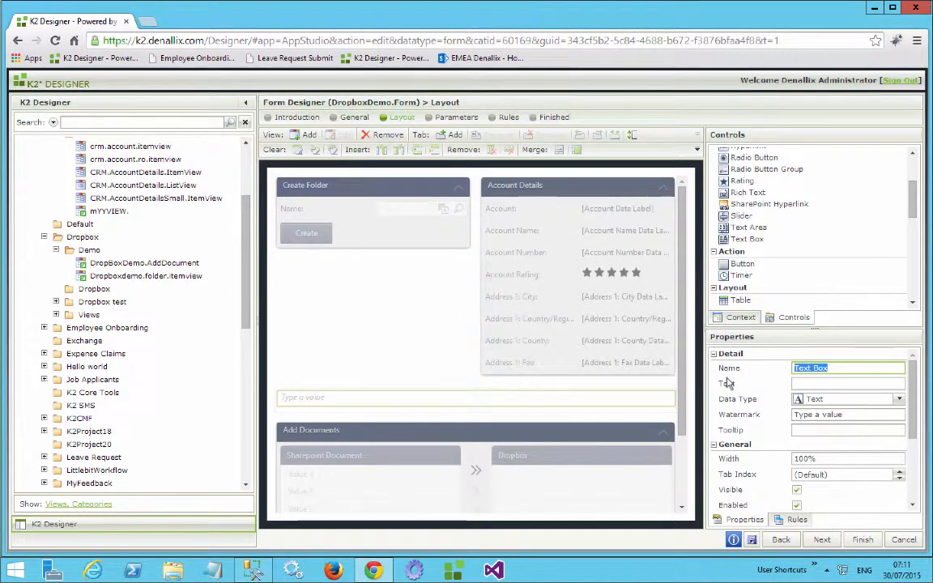
type("d")
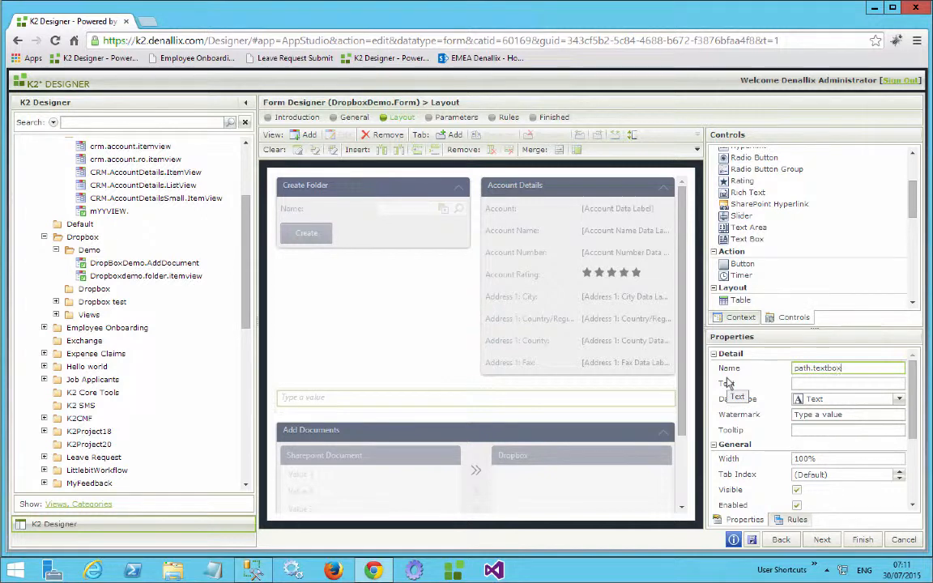
left_click(797, 488)
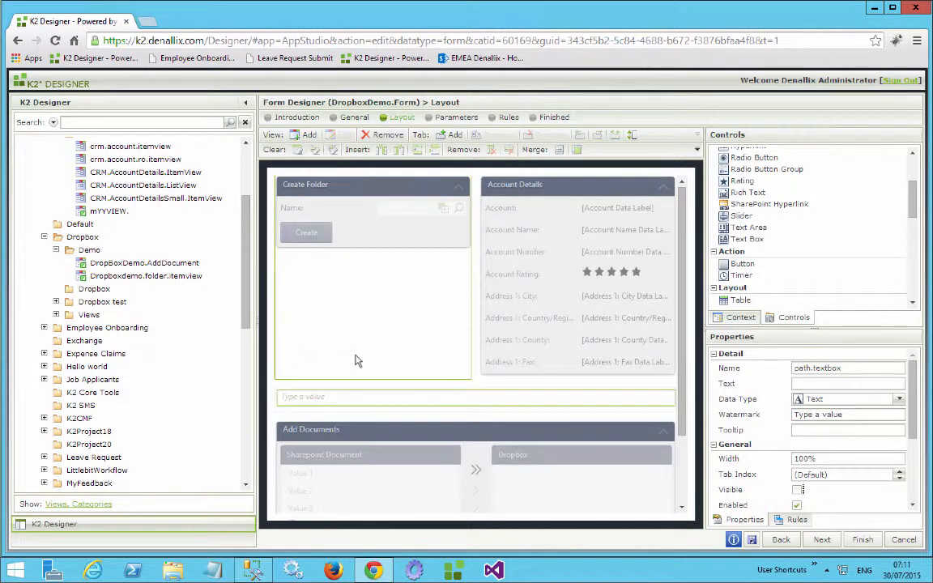
scroll(357, 368, "down", 1)
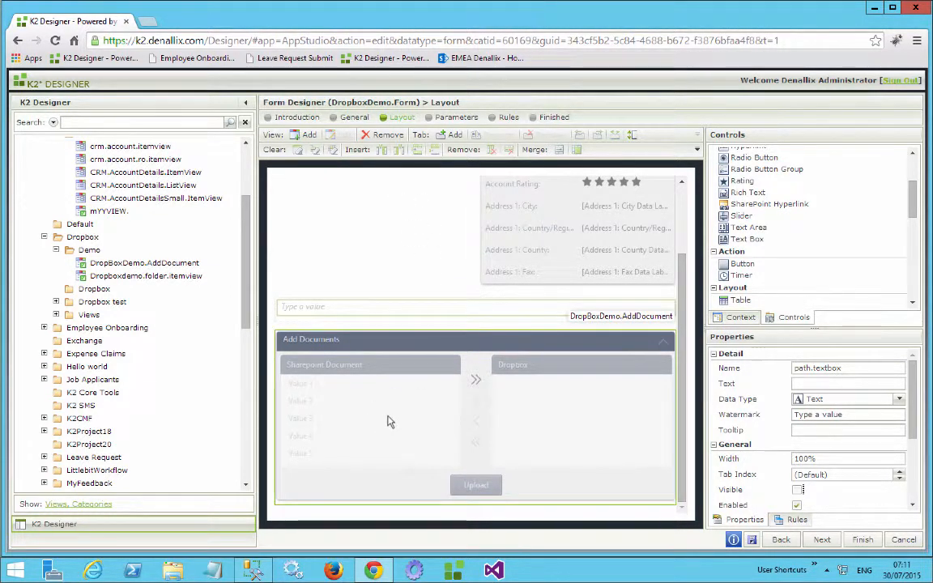
Step: Add a form rule triggered when Upload.Button on the DropBoxDemo.AddDocument view is clicked
left_click(510, 118)
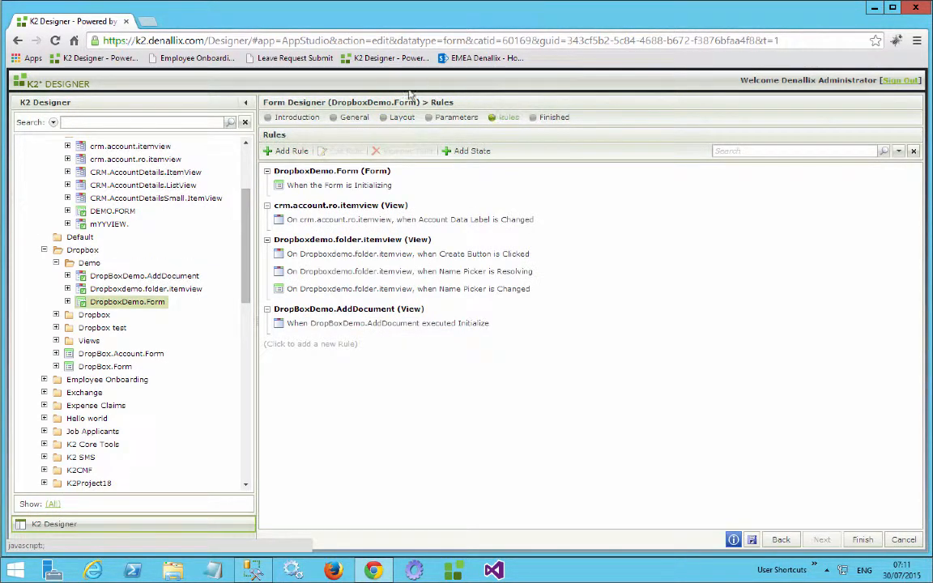
left_click(293, 152)
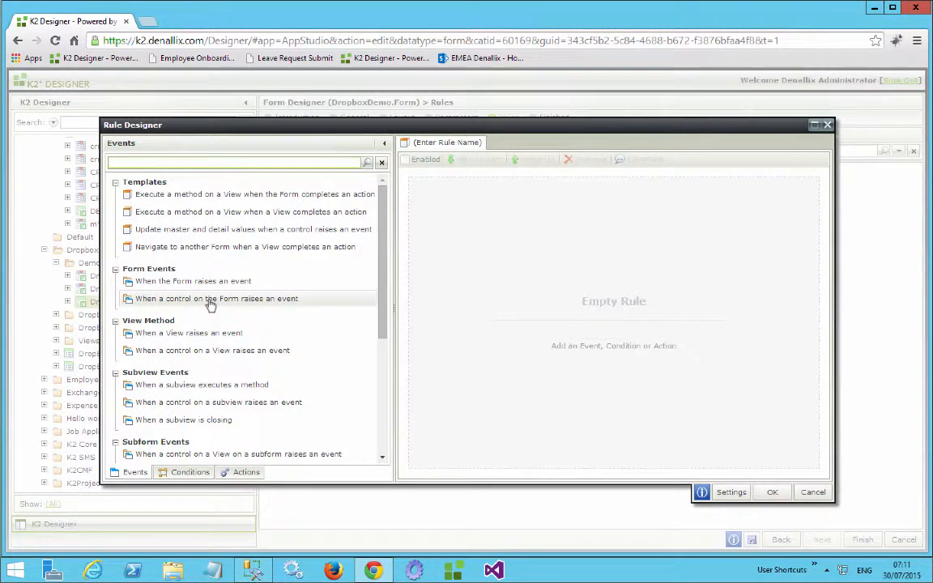
left_click(210, 299)
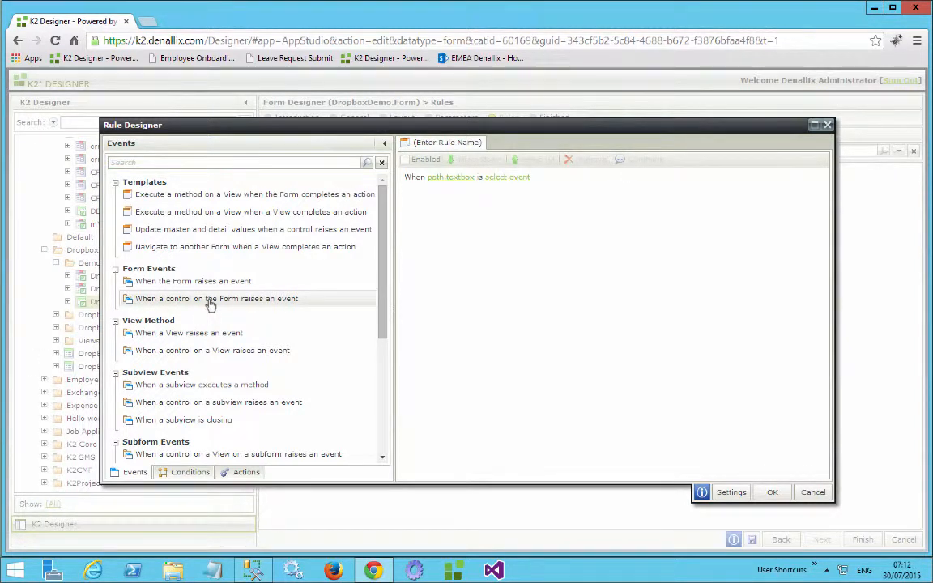
left_click(577, 177)
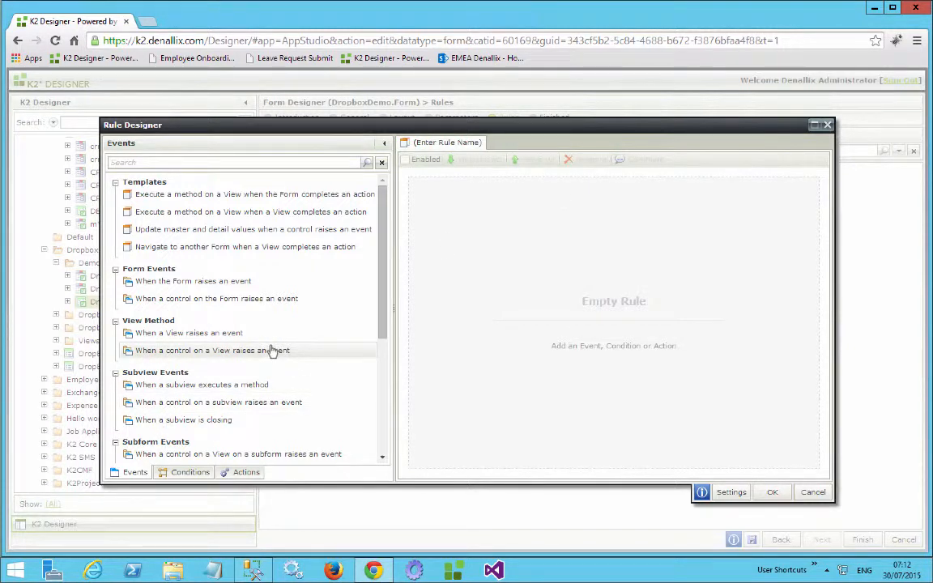
left_click(209, 351)
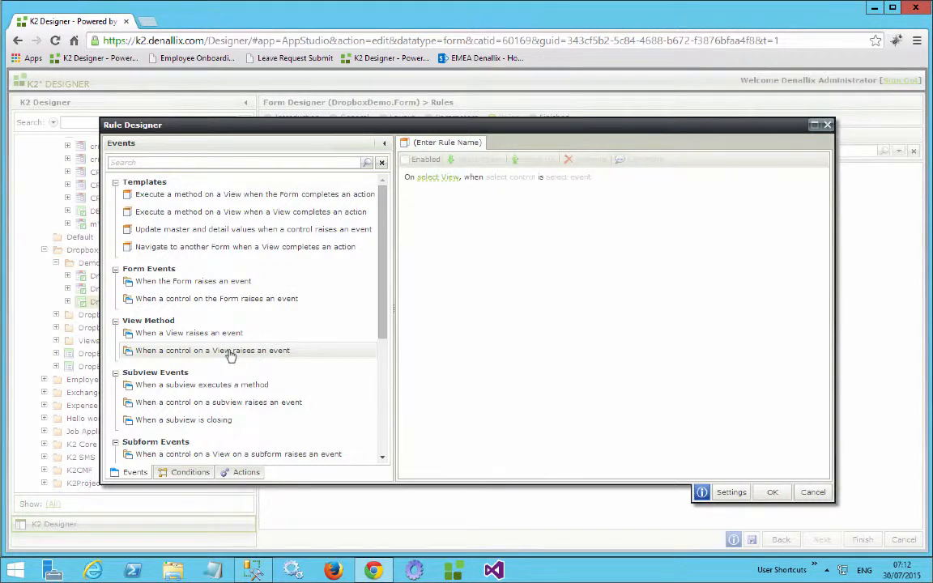
left_click(433, 178)
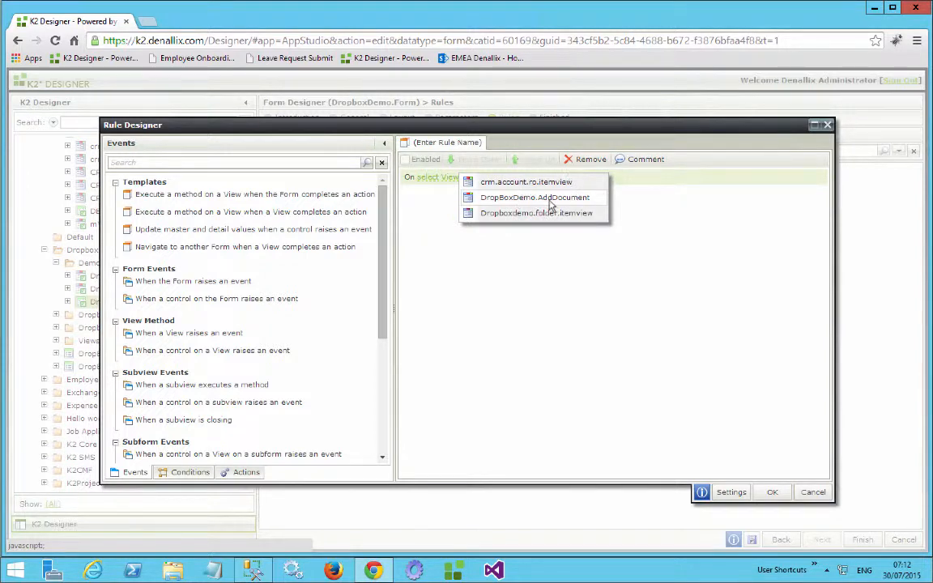
left_click(550, 199)
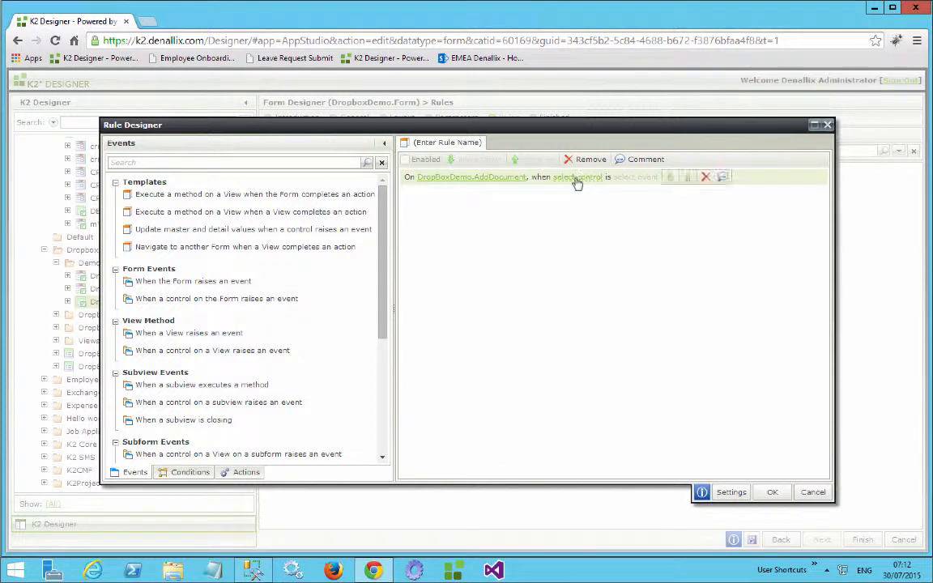
left_click(576, 178)
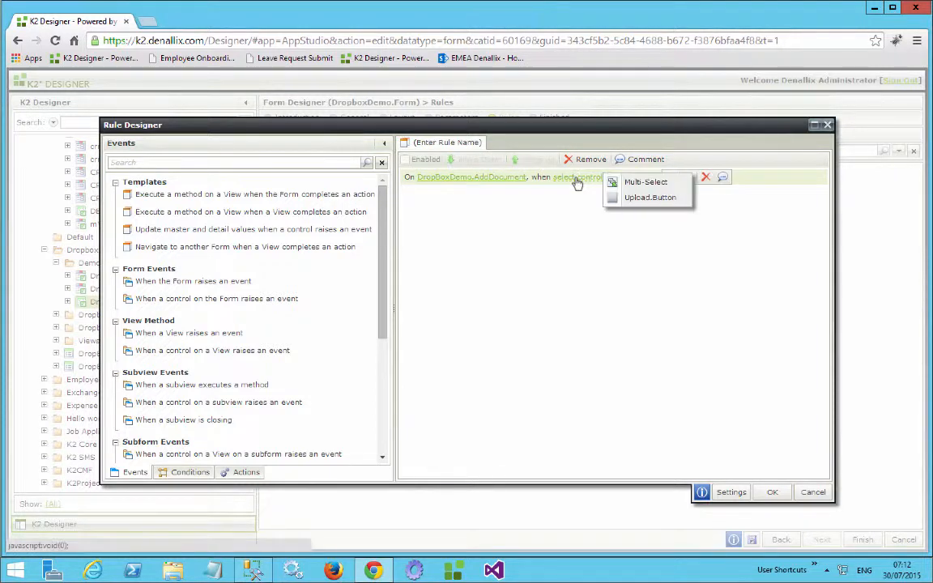
left_click(651, 198)
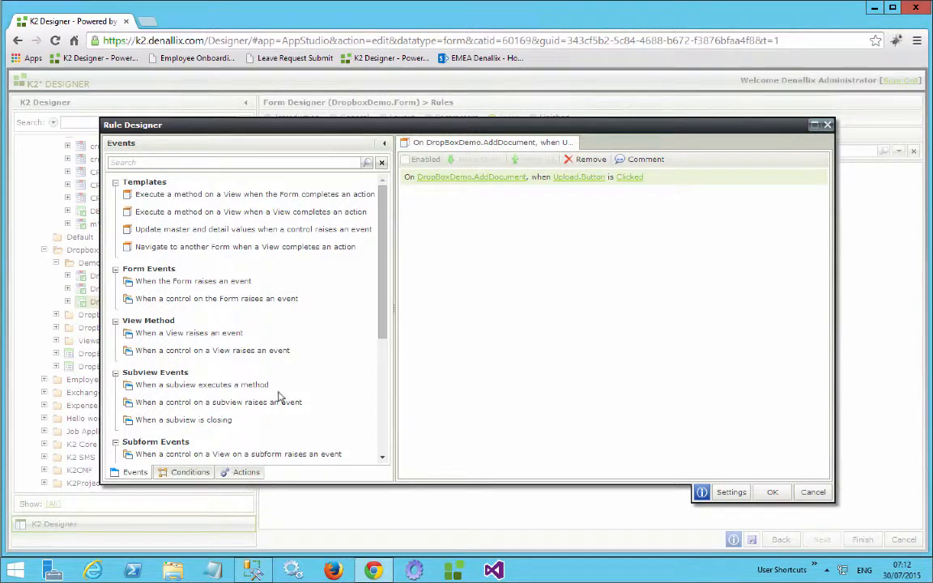
Step: Add an Execute a View method action to the rule that runs the Create method on the Dropboxdemo.folder.itemview view
left_click(225, 473)
left_click(241, 469)
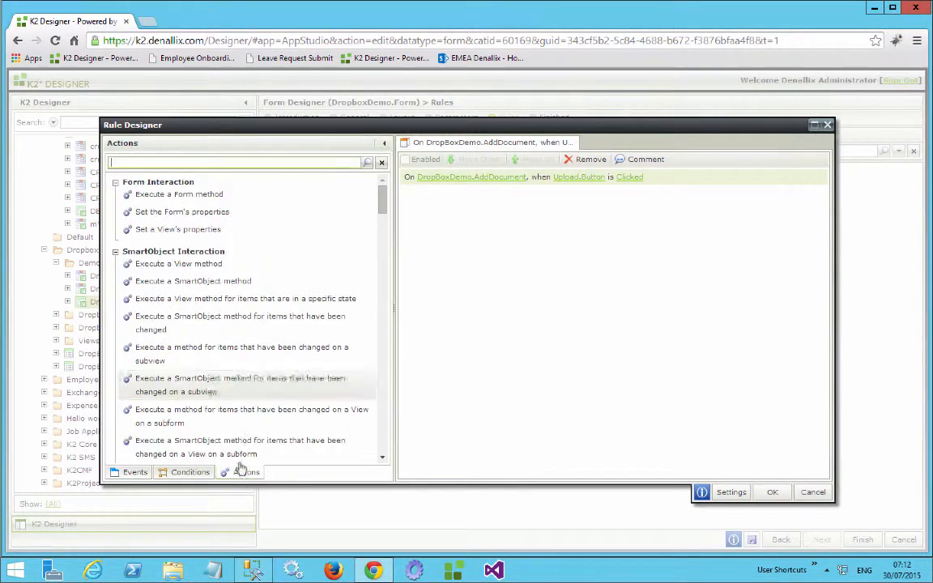
left_click(244, 162)
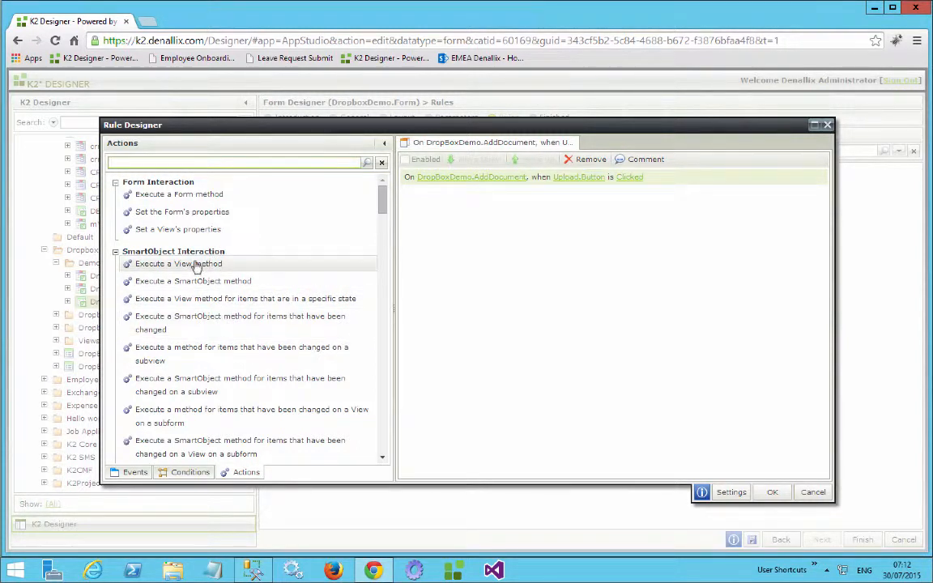
left_click_drag(194, 267, 467, 168)
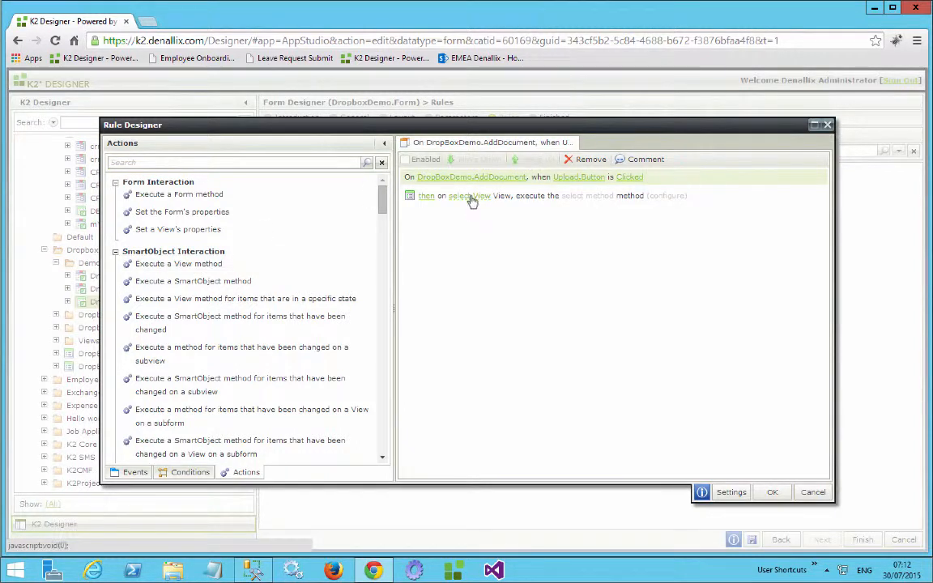
left_click(470, 197)
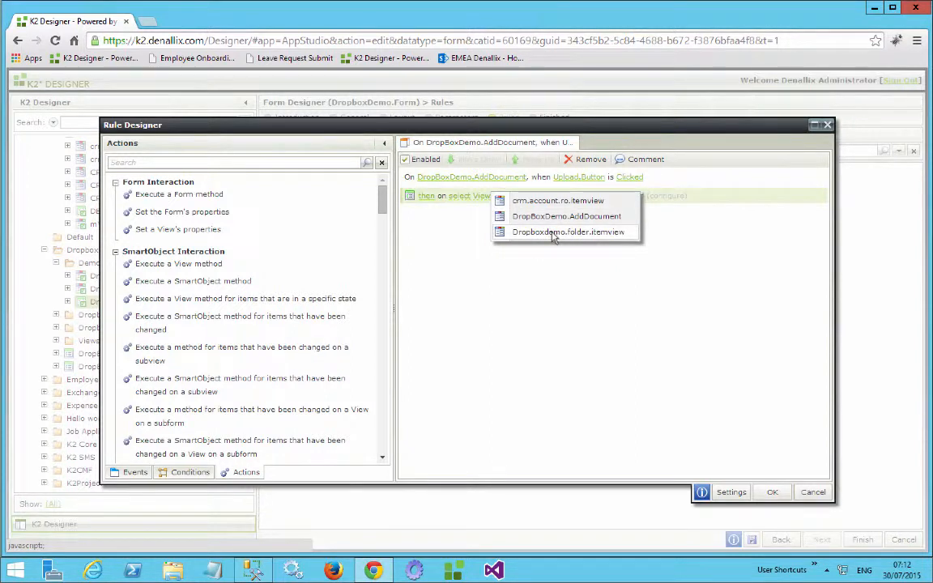
left_click(553, 233)
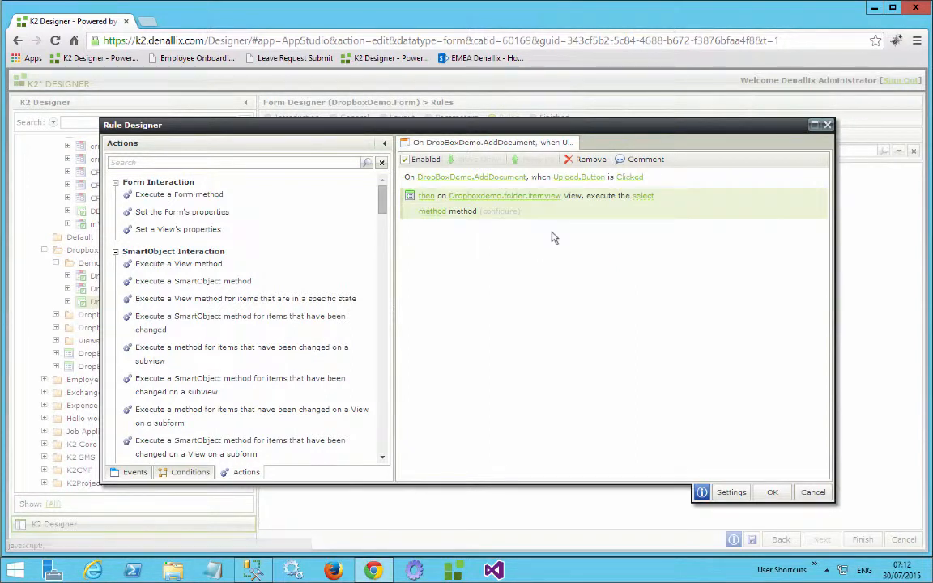
left_click(638, 197)
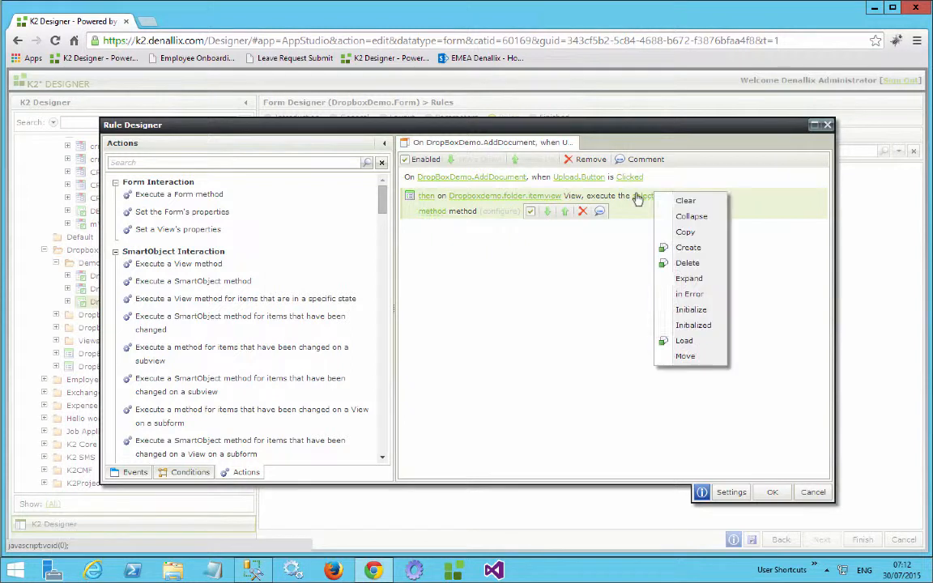
left_click(680, 249)
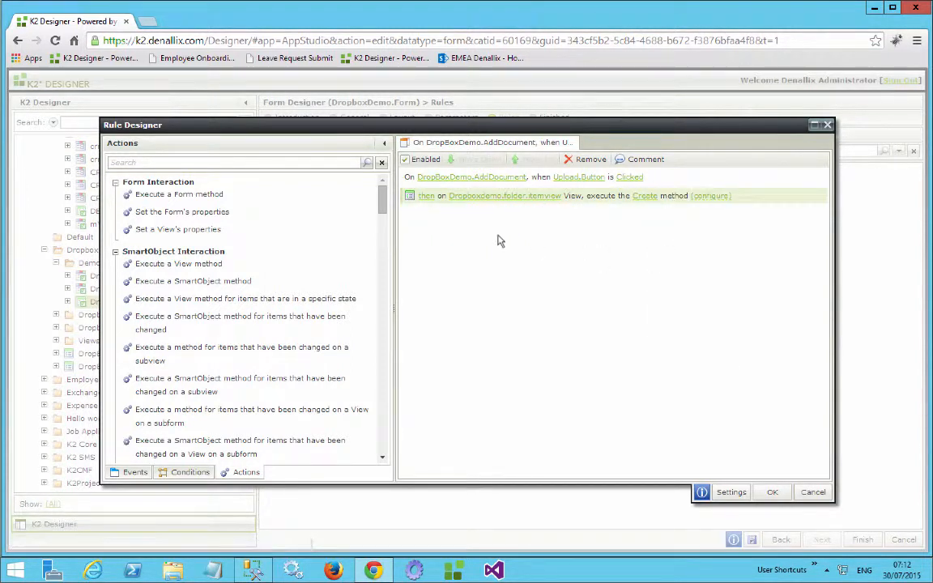
Step: Map the folder view's Name Picker control to the Path input property of the Create method
left_click(710, 198)
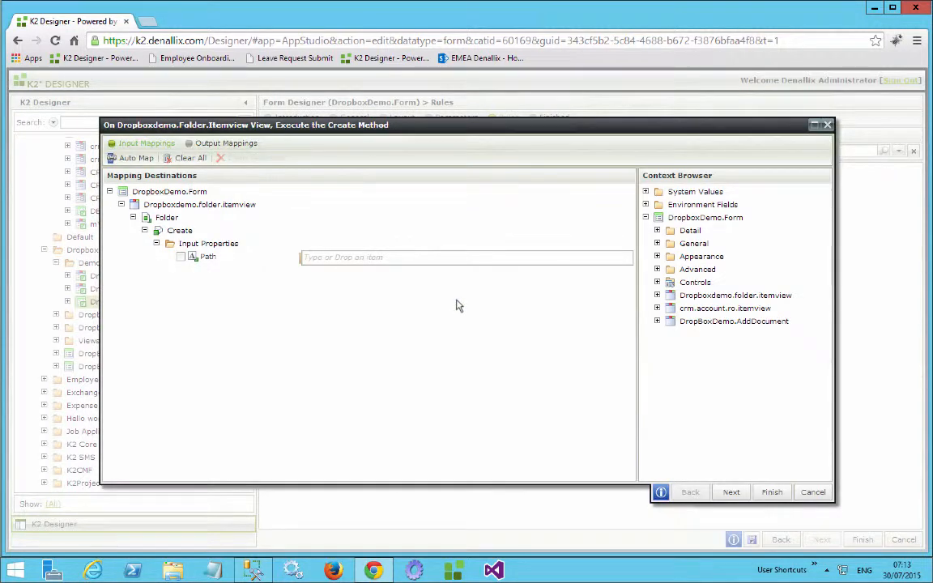
left_click(656, 295)
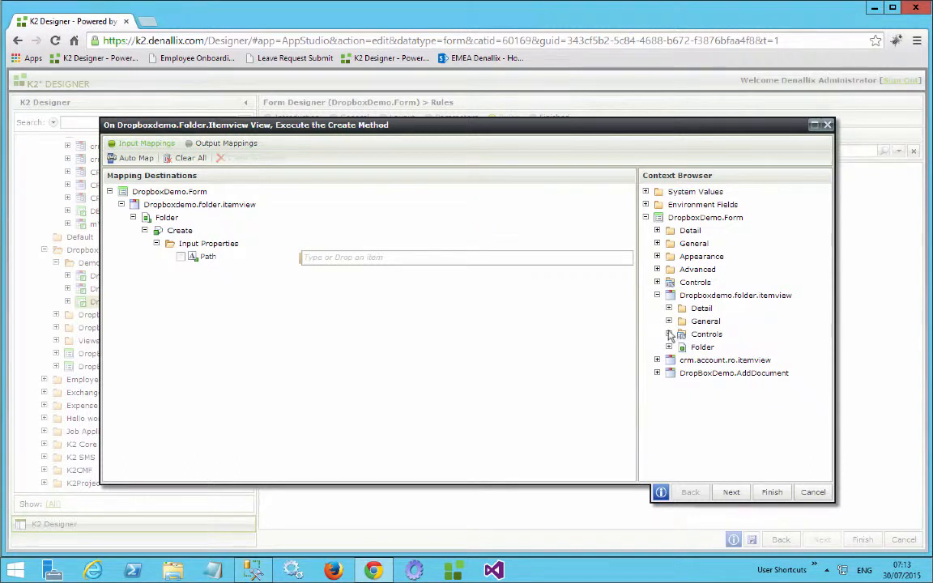
left_click(669, 334)
left_click(712, 373)
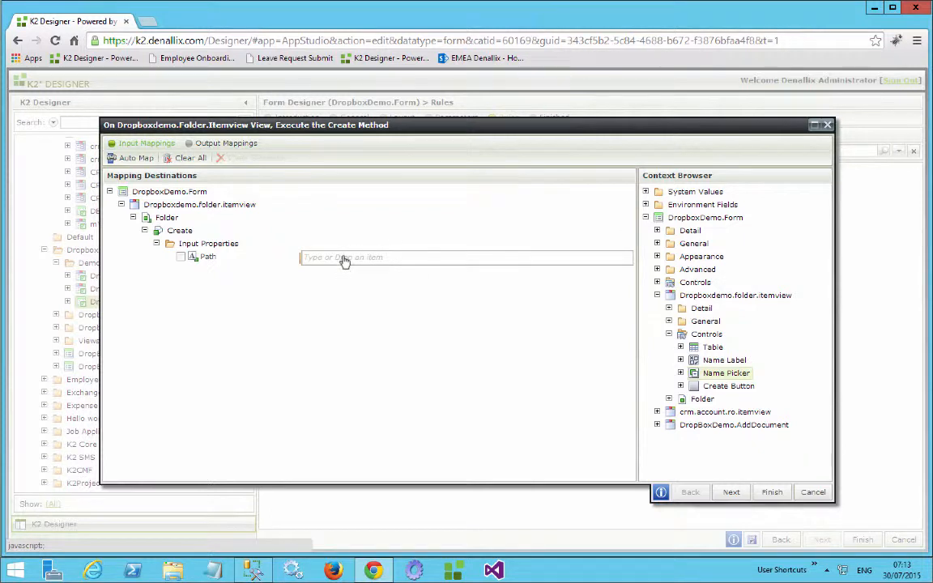
left_click_drag(713, 374, 368, 258)
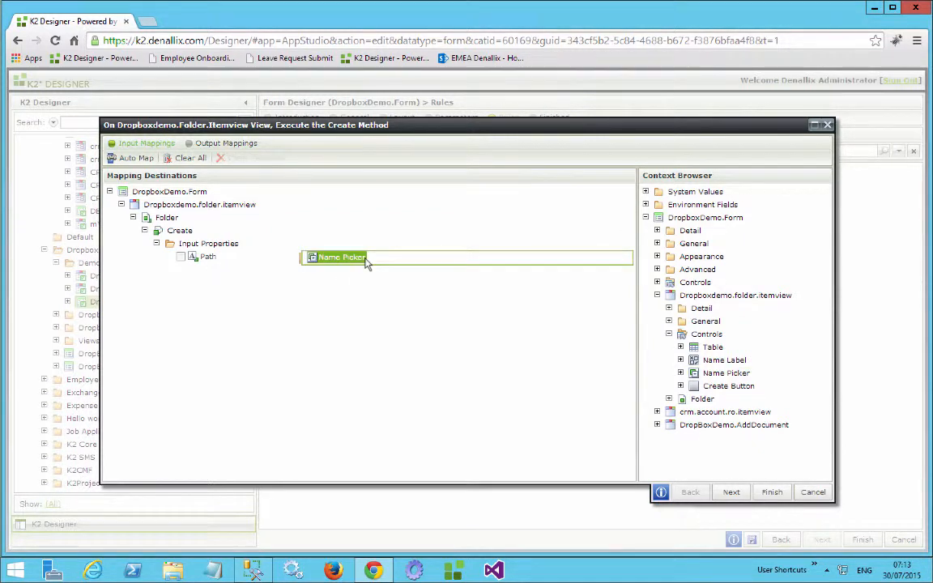
Step: Map the Create method's returned Path property to the form's path.textbox and finish the method configuration
left_click(225, 143)
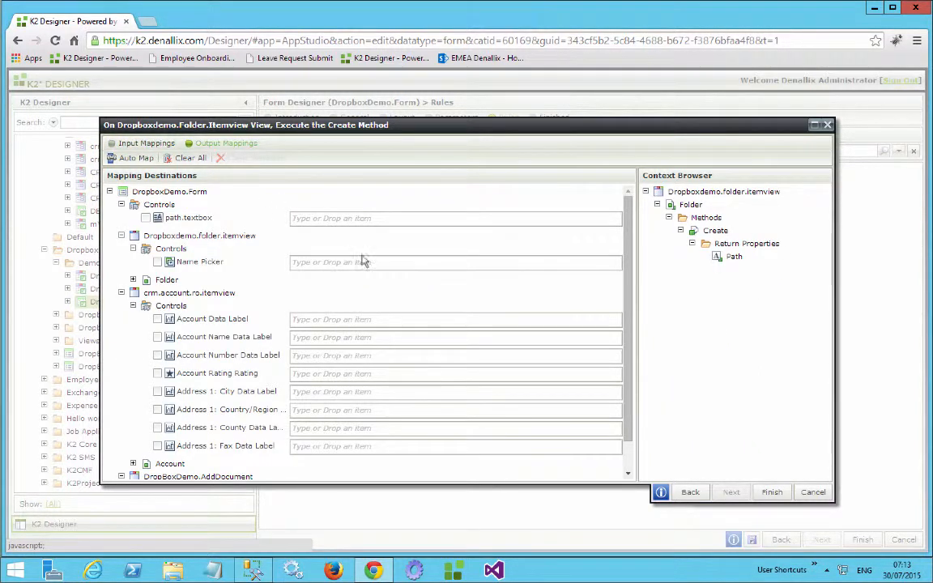
left_click(731, 256)
left_click(401, 221)
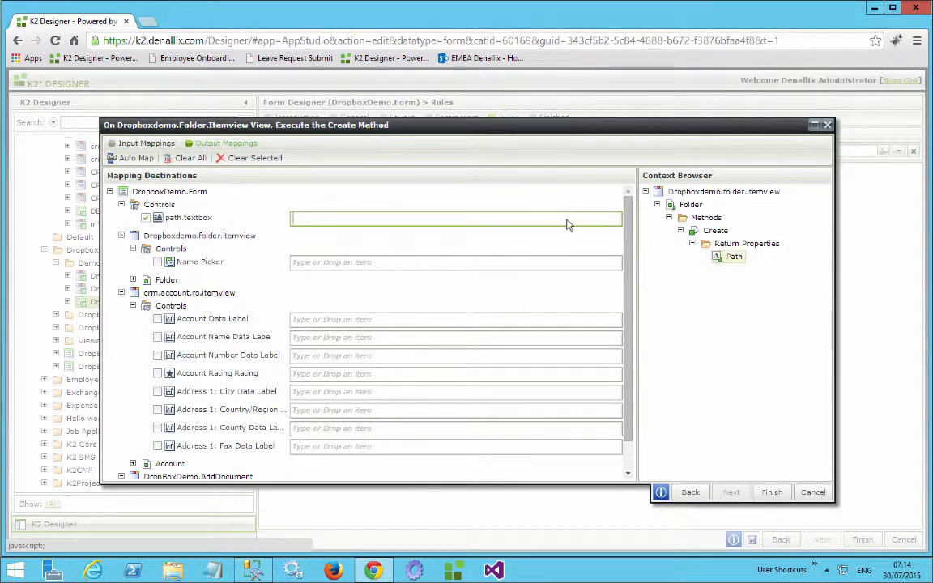
left_click_drag(519, 229, 462, 223)
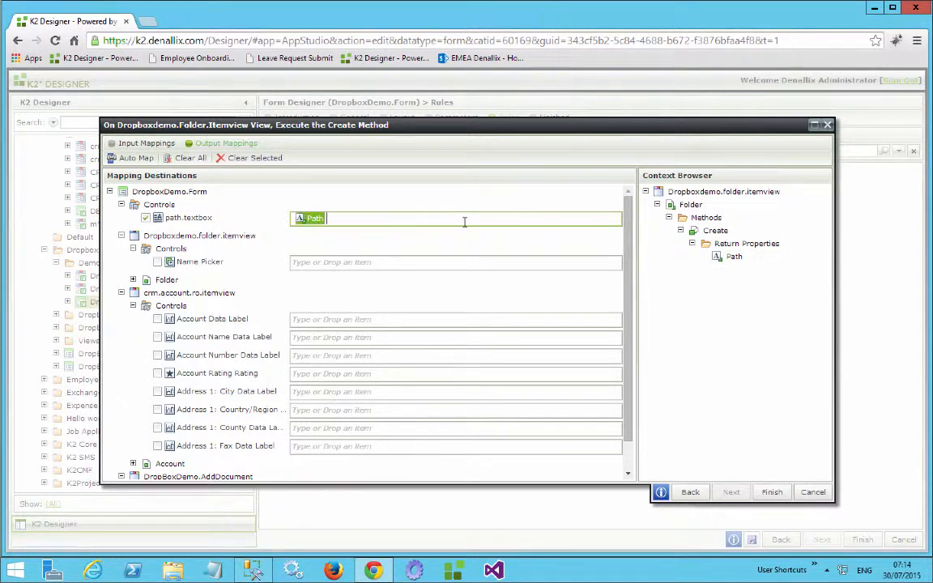
left_click(772, 497)
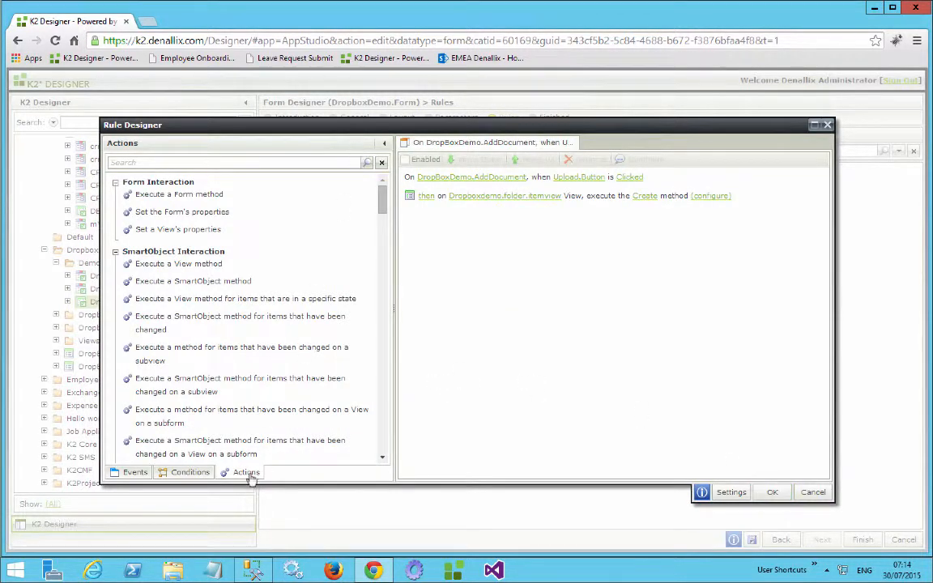
Step: Add a for-each list control condition looping over Checked items of the Multi-Select control on the DropBoxDemo.AddDocument view
left_click(196, 472)
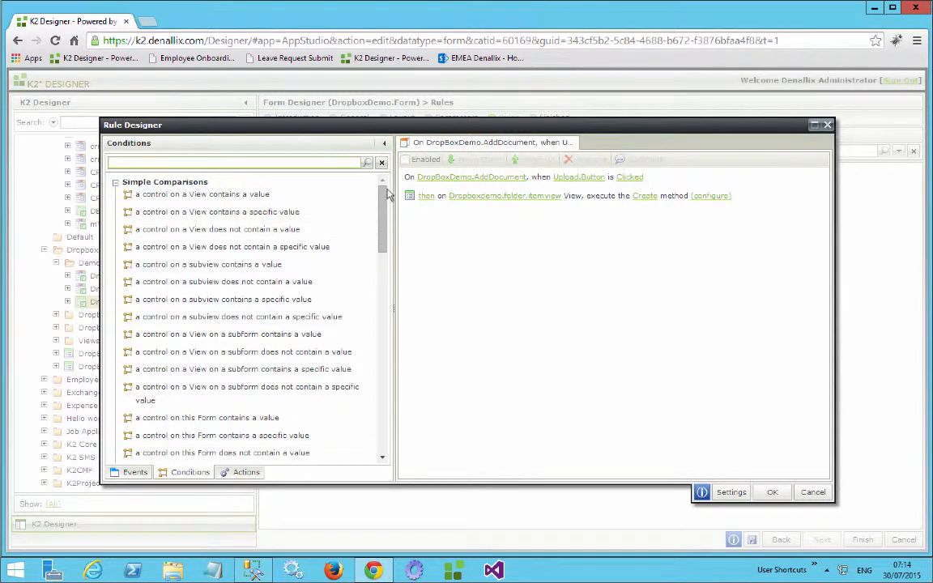
scroll(381, 403, "down", 12)
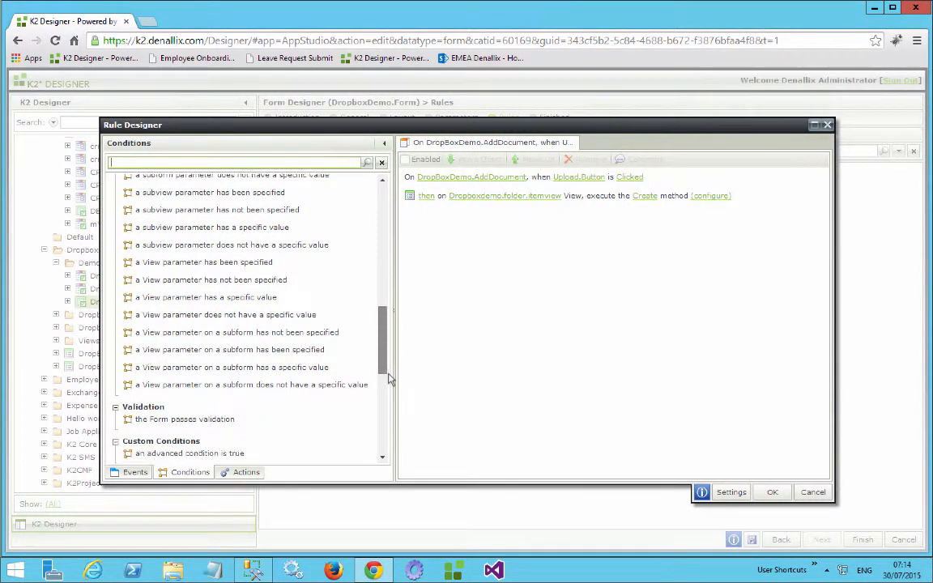
scroll(381, 403, "down", 5)
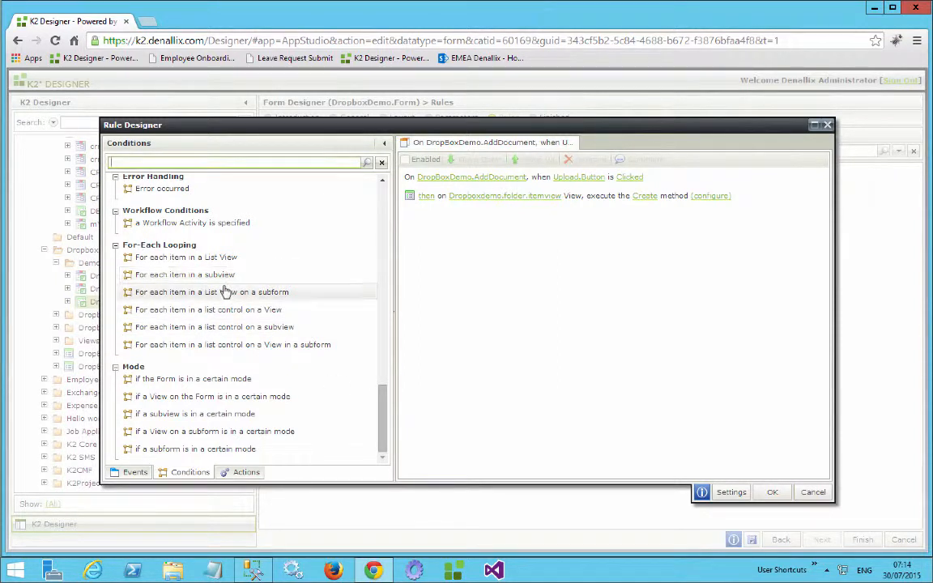
double_click(243, 311)
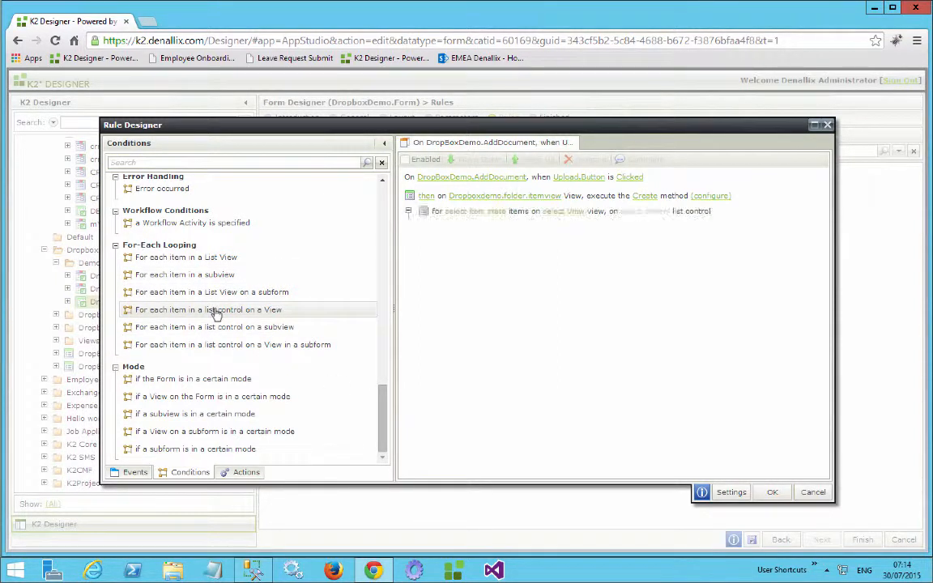
left_click(466, 212)
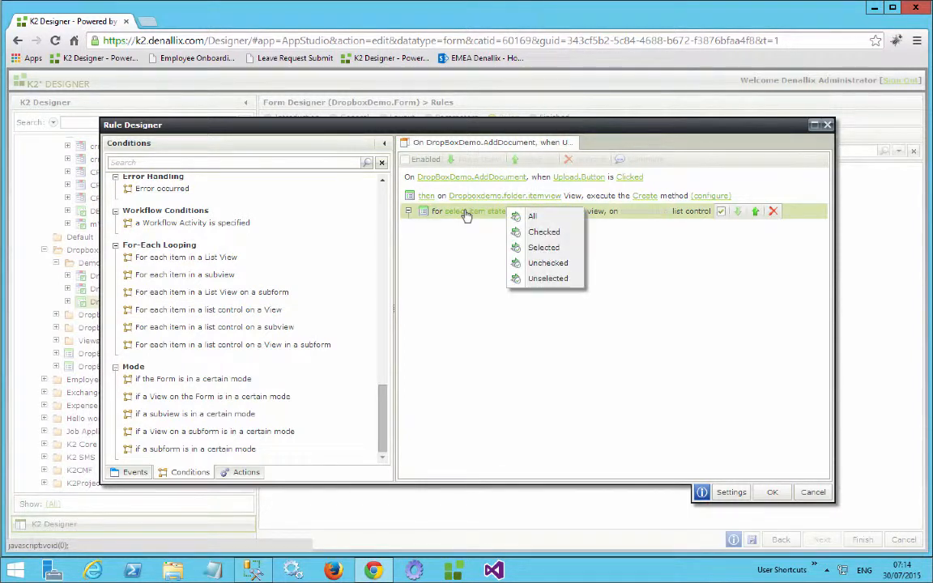
left_click(557, 233)
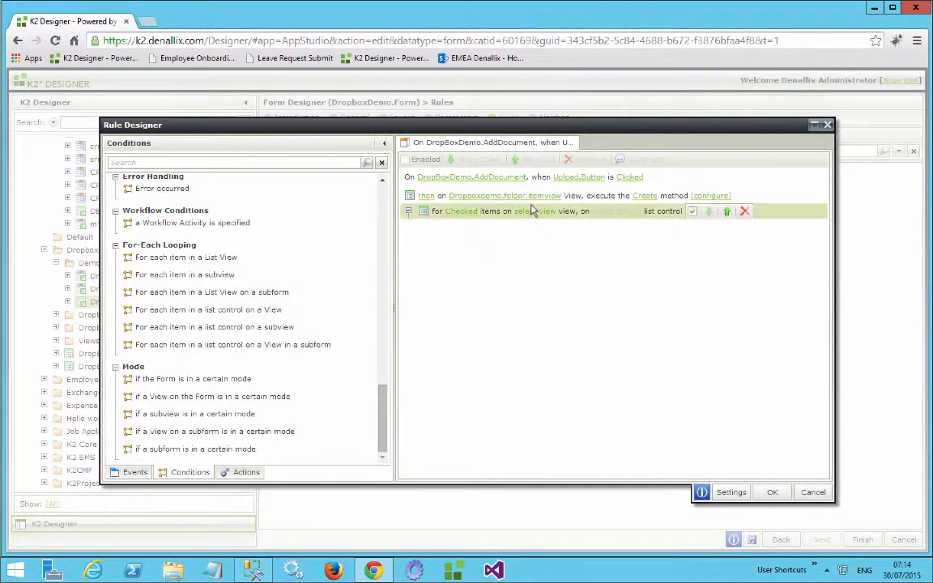
left_click(529, 213)
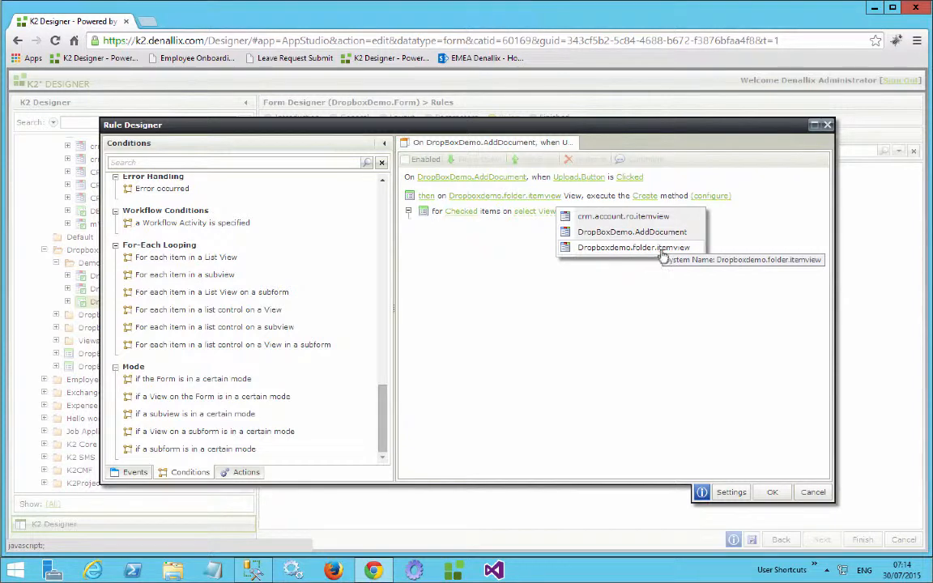
left_click(596, 232)
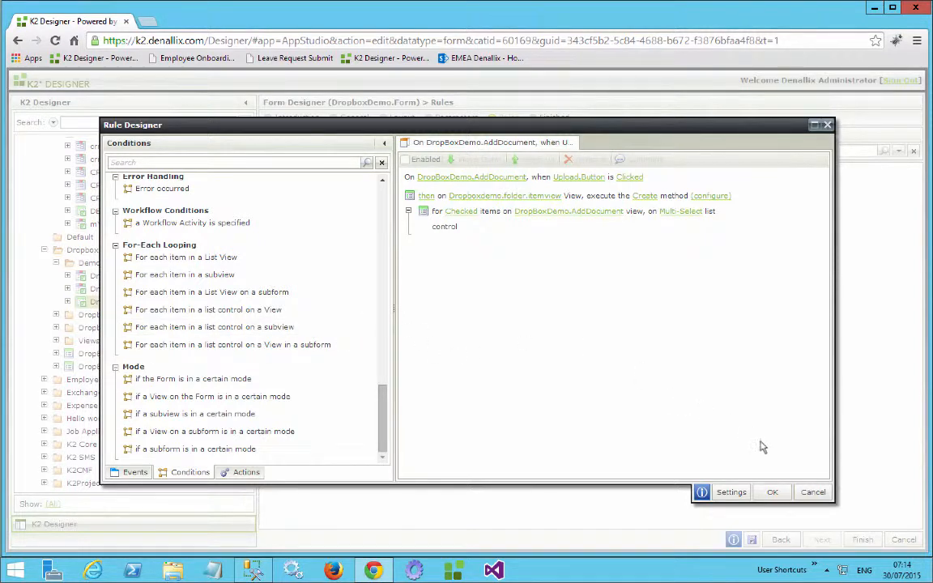
Step: Add a Show a message action inside the loop with title "Dropbox", heading "Dropbox" and body "All done"
left_click(246, 473)
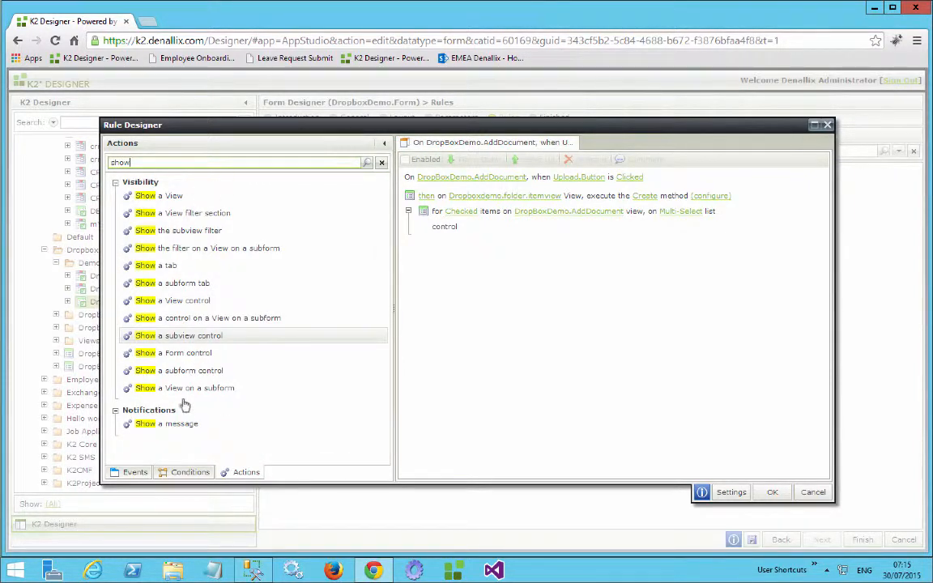
double_click(182, 426)
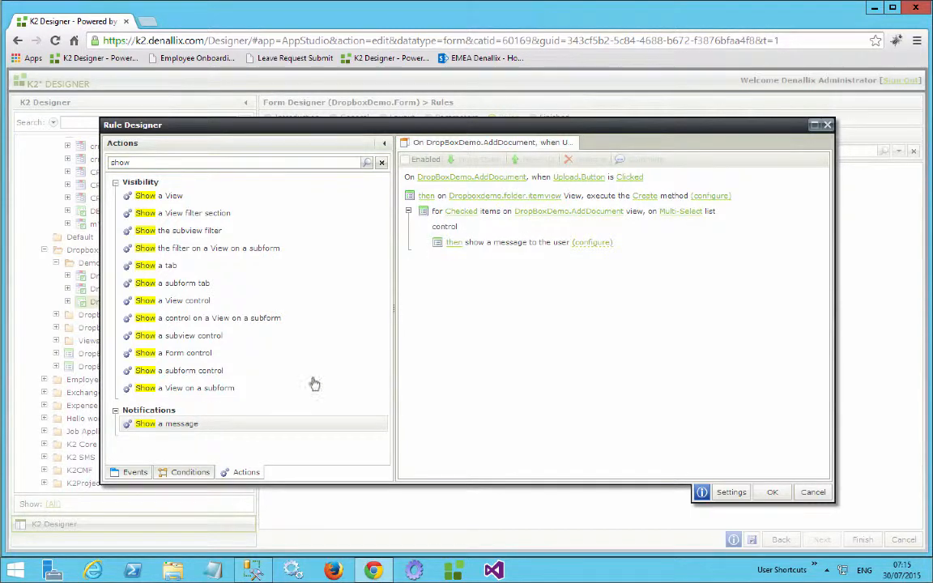
mouse_move(589, 244)
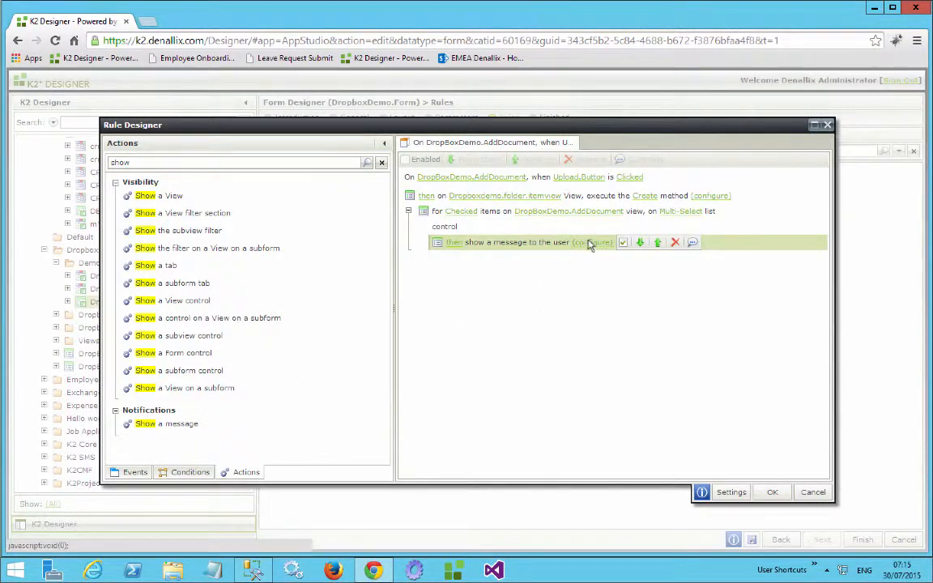
left_click(590, 243)
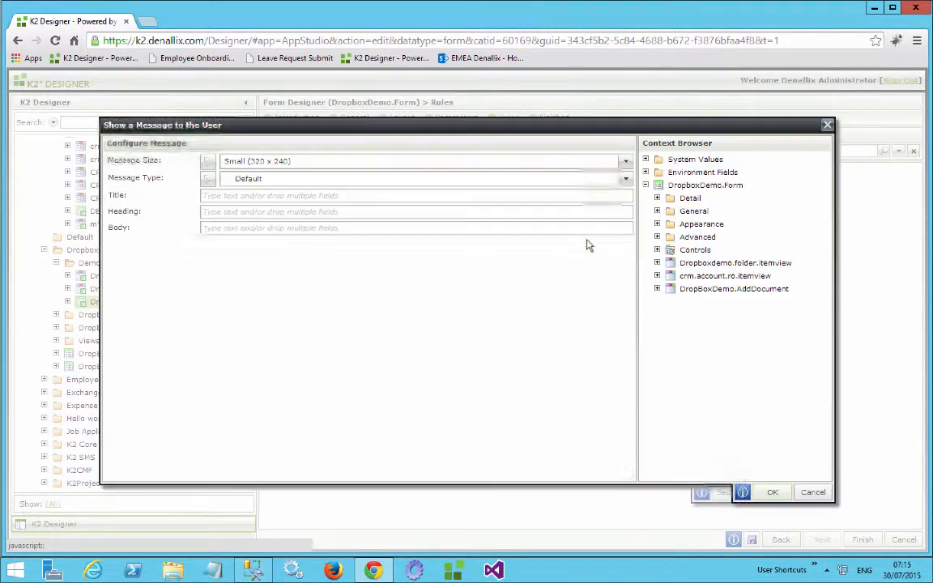
left_click(486, 194)
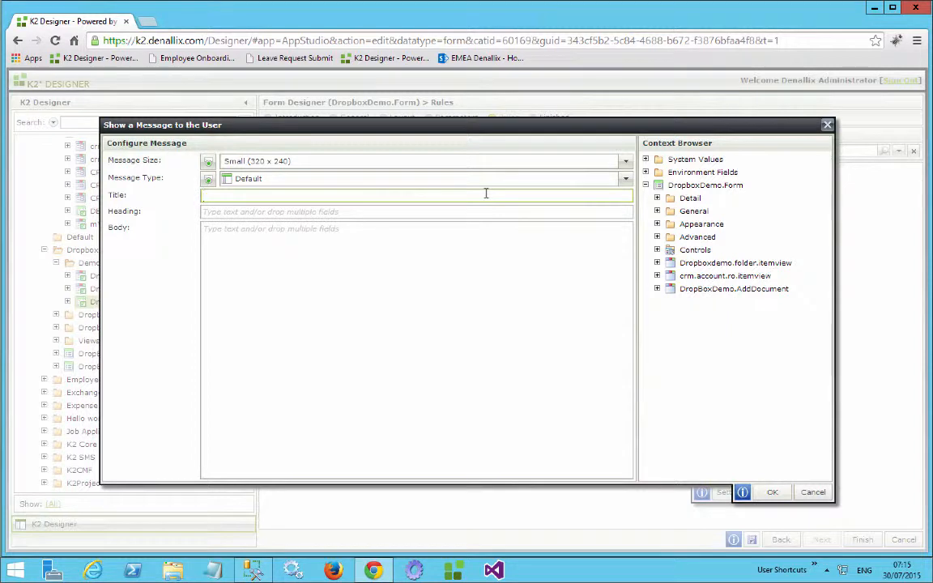
type("Dropbox")
key("Tab")
type("Drop")
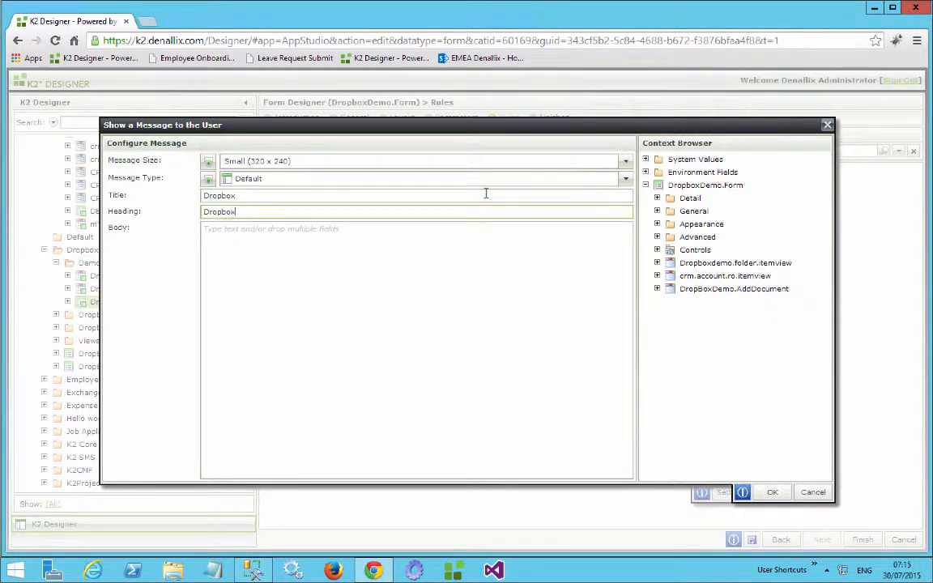
key("Tab")
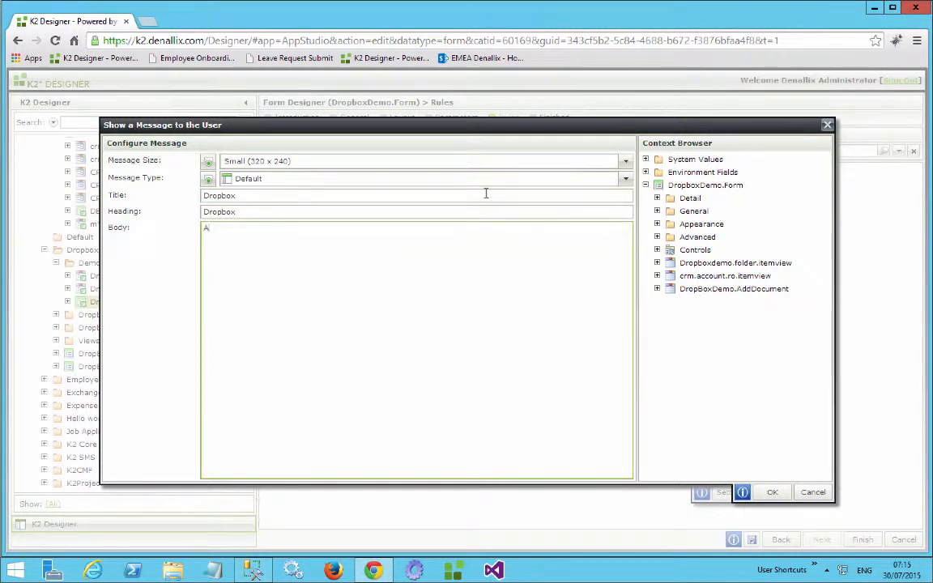
type("All done")
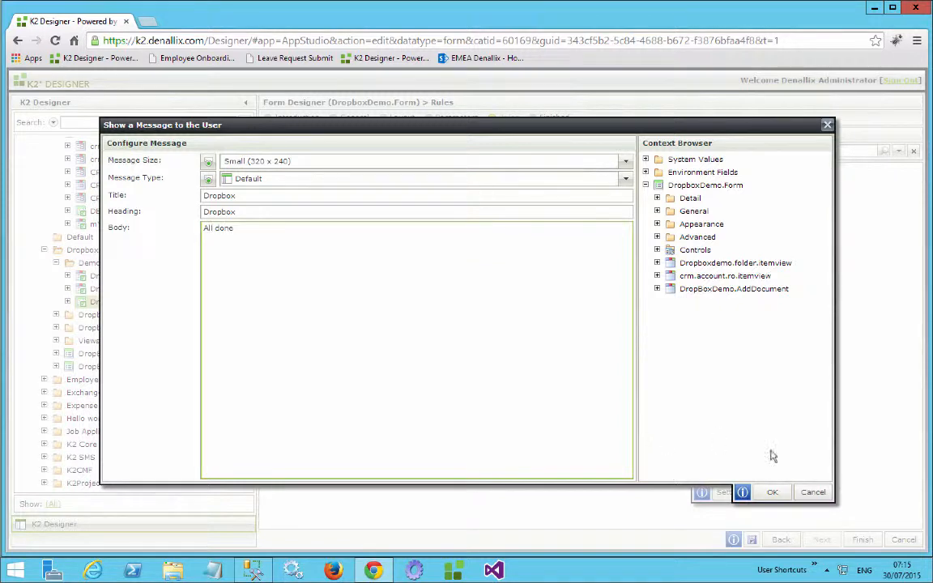
left_click(774, 494)
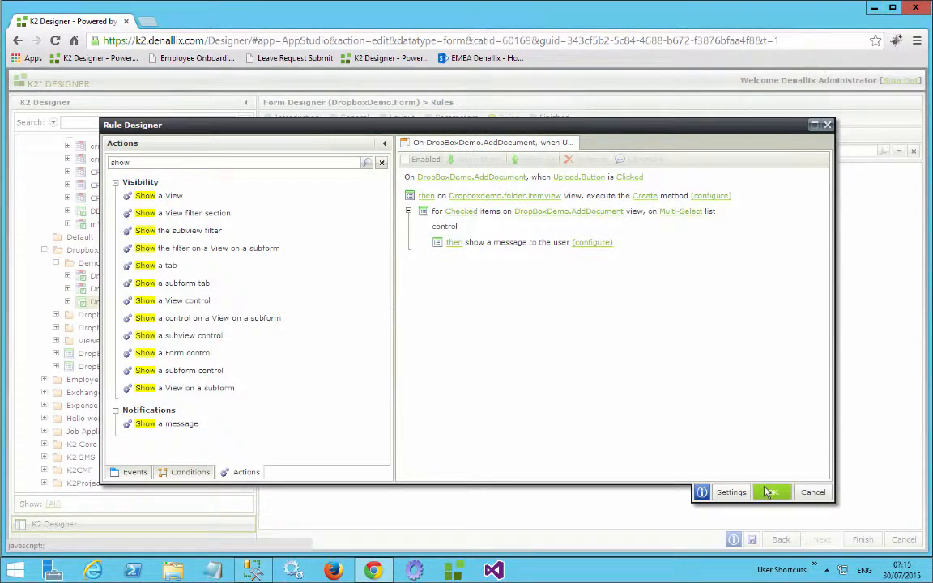
Step: Save the Upload.Button rule and finish editing DropboxDemo.Form
left_click(770, 492)
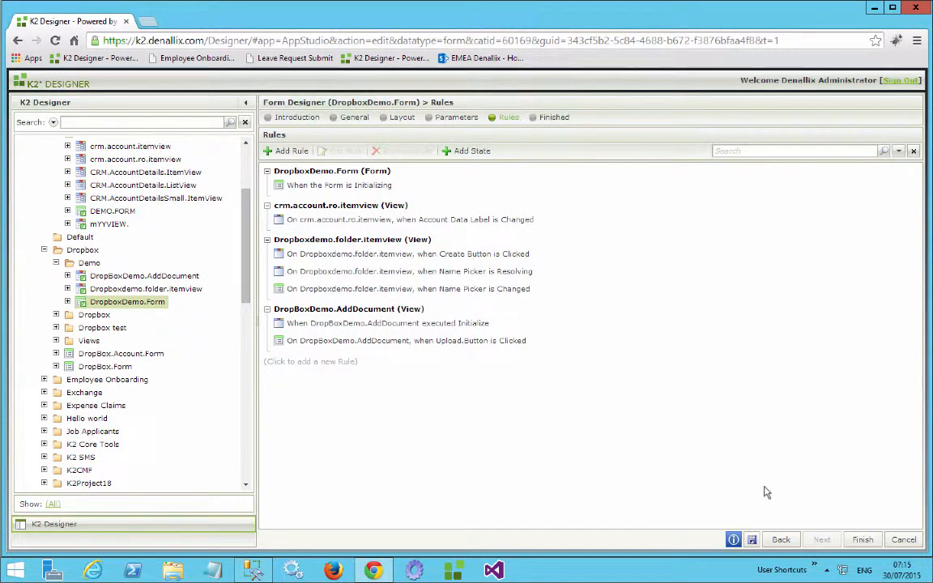
left_click(863, 539)
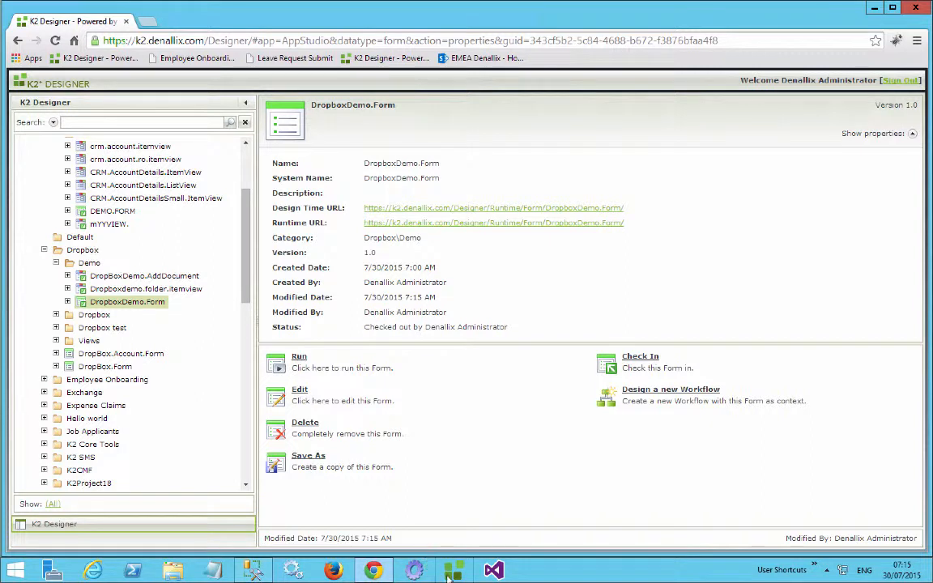
Step: Switch to K2 Studio and start a new blank K2 process named DropboxDemo
left_click(452, 573)
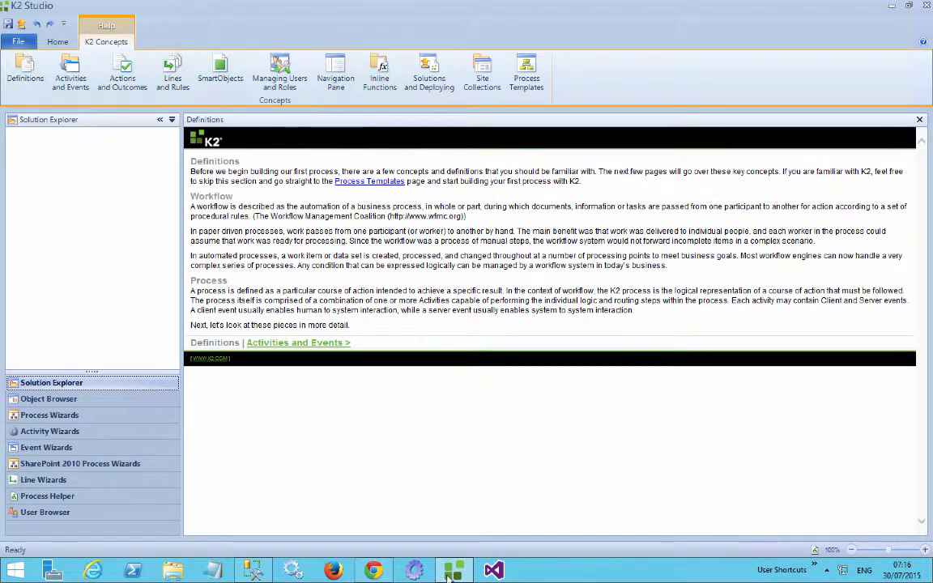
left_click(12, 42)
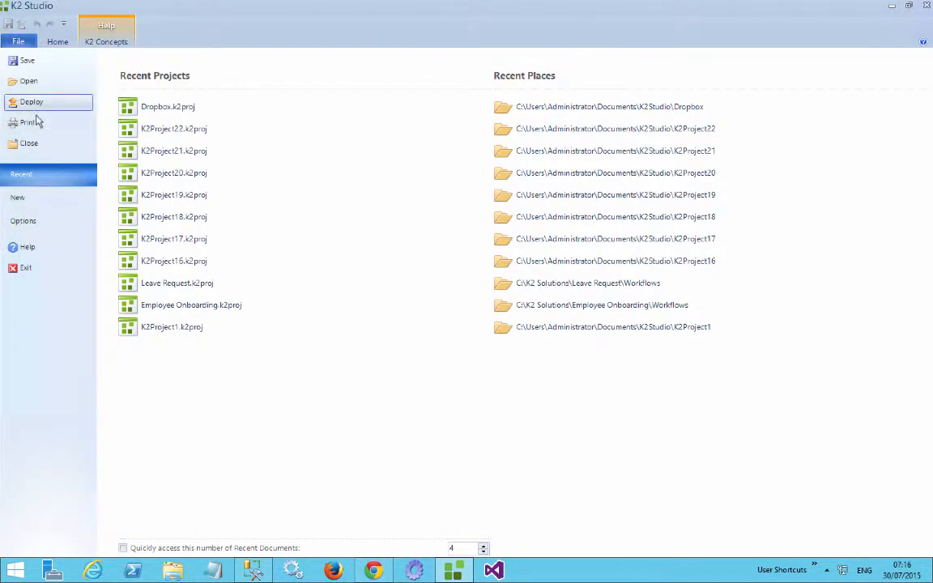
left_click(21, 197)
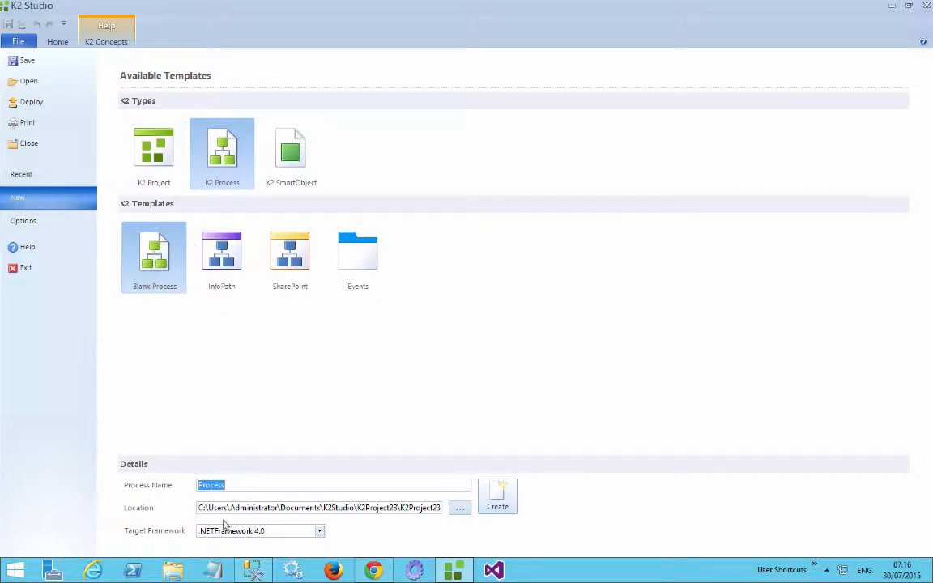
type("DropboxDemo")
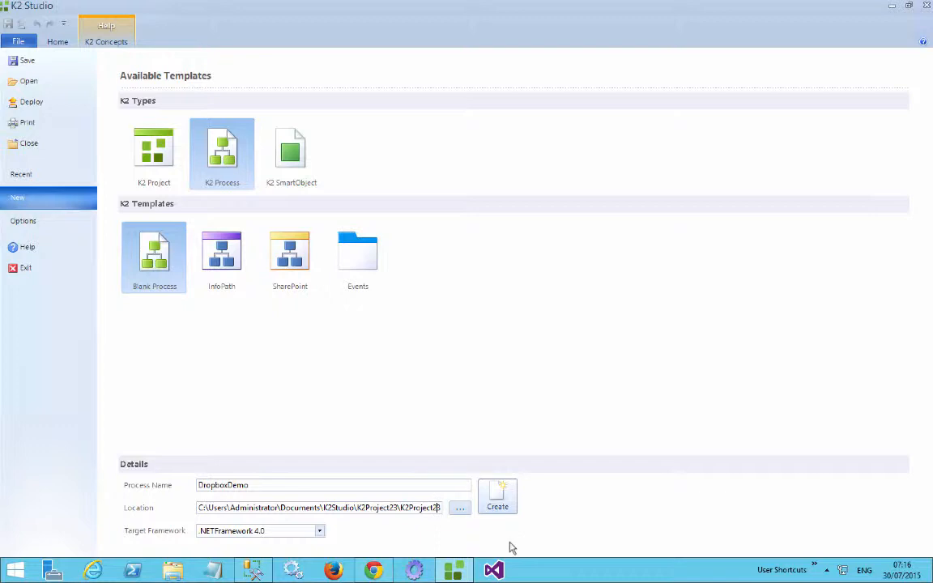
Step: Set the process location to the project file Dropboxdemo.k2proj in a Dropboxdemo folder under K2Studio and create the process
key("BackSpace")
key("BackSpace")
key("BackSpace")
key("BackSpace")
key("BackSpace")
key("BackSpace")
key("BackSpace")
type("Dropboxdemo.k2pr")
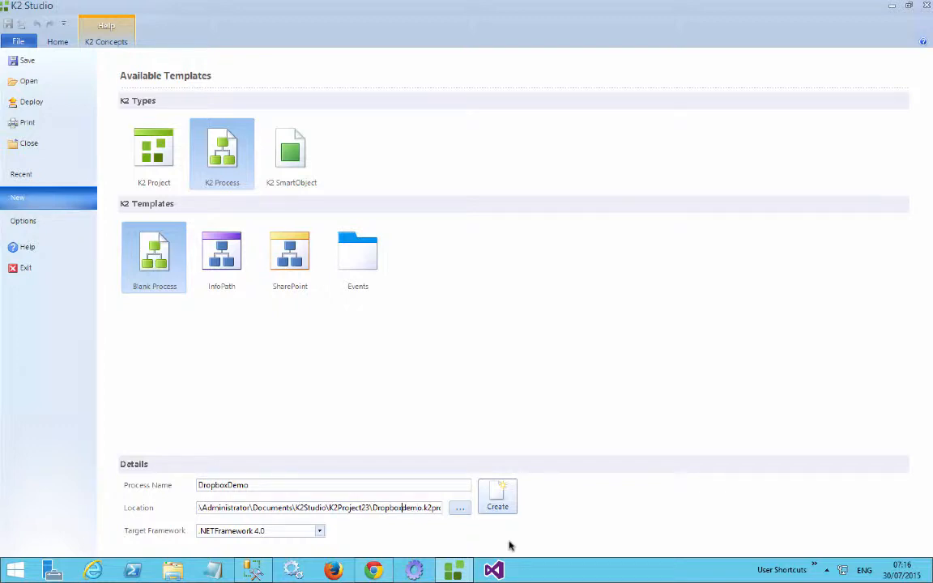
key("BackSpace")
key("BackSpace")
key("BackSpace")
key("BackSpace")
key("BackSpace")
key("BackSpace")
key("BackSpace")
key("BackSpace")
key("BackSpace")
key("BackSpace")
key("BackSpace")
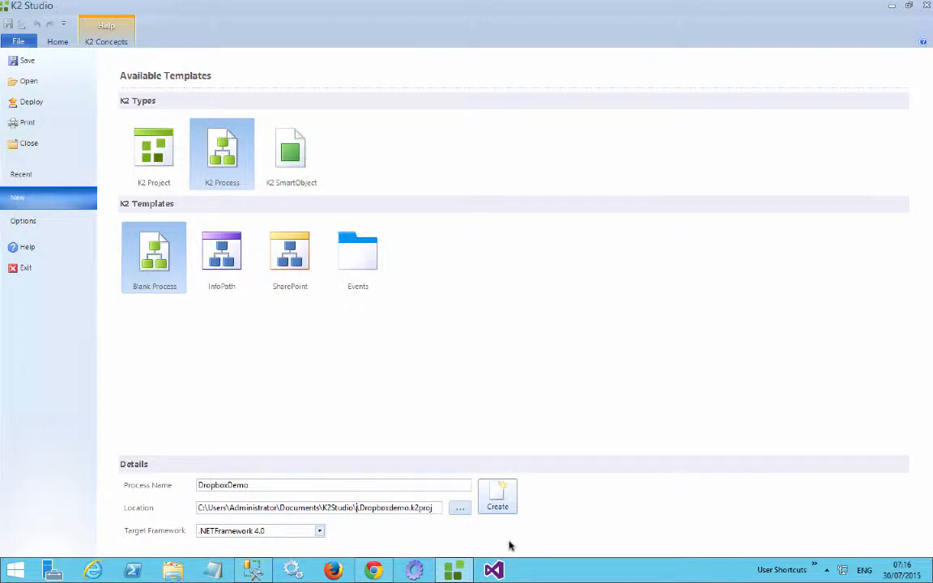
type("Dropboxdemo")
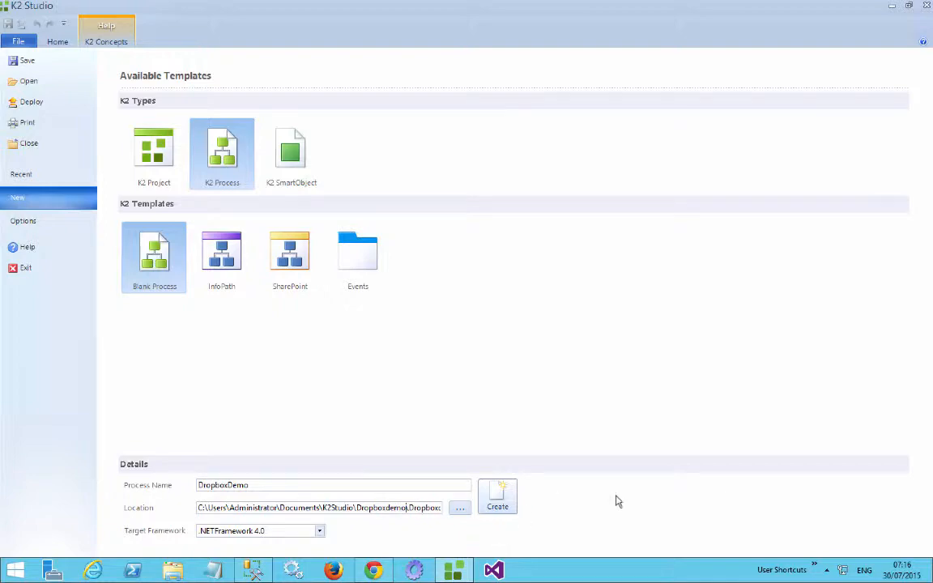
left_click(509, 499)
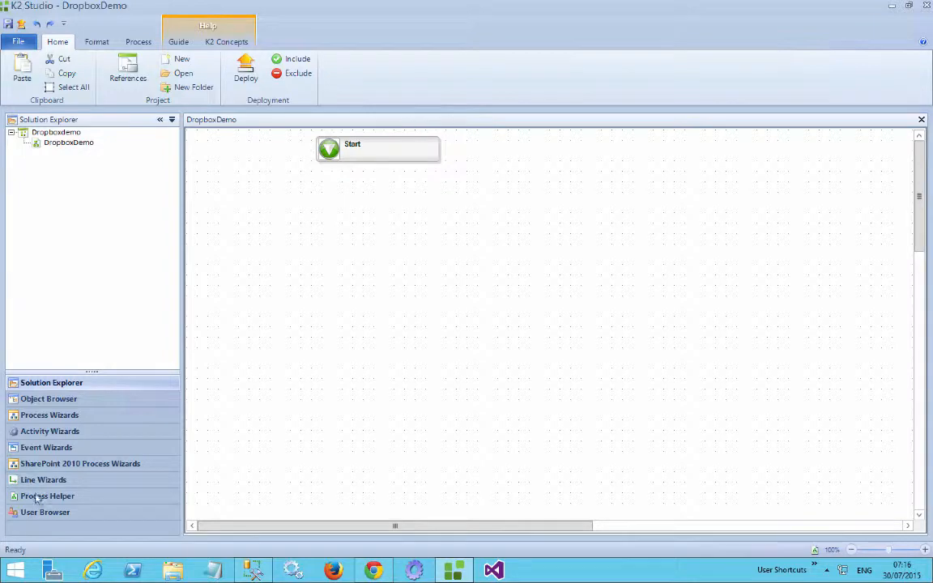
Step: Add an Integer data field named Id to the DropboxDemo process with On Demand turned off
left_click(48, 399)
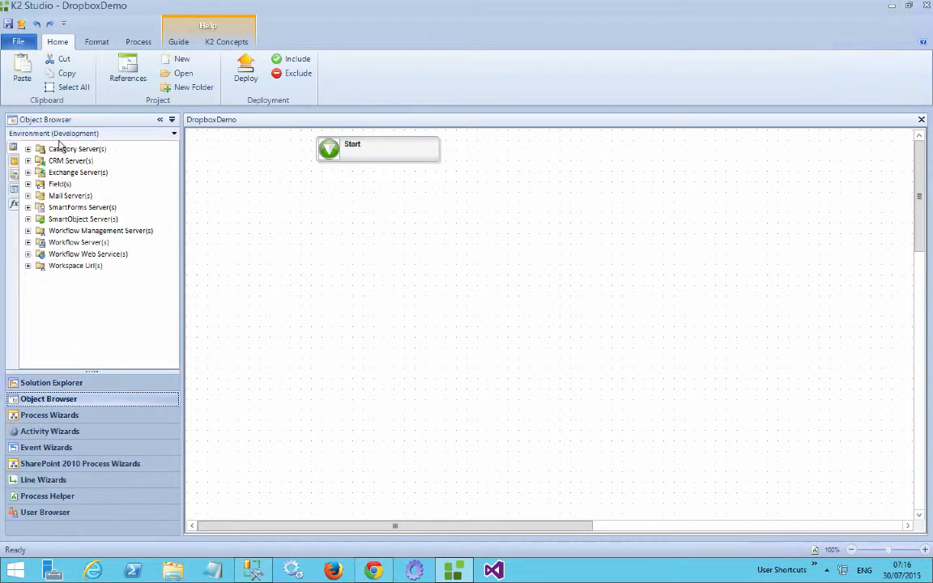
left_click(15, 175)
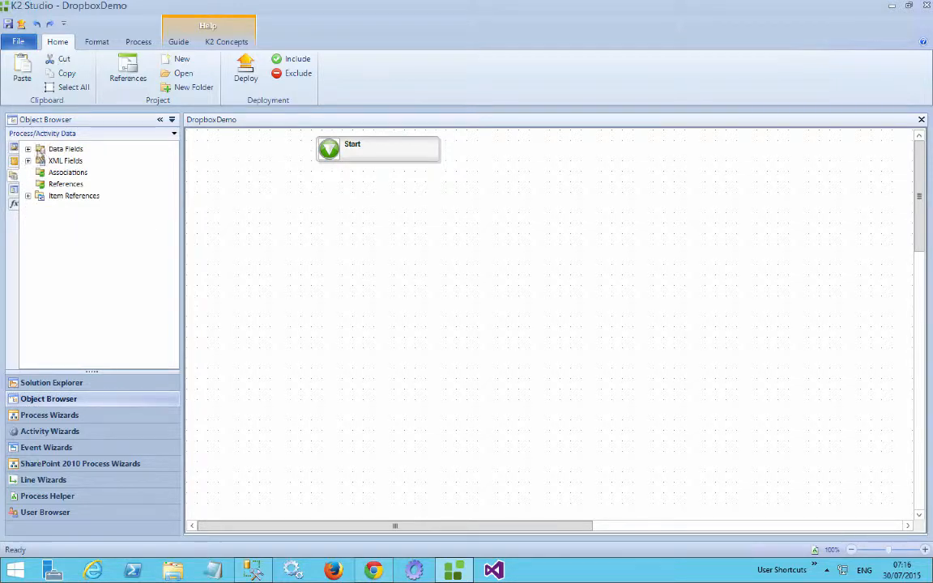
left_click(28, 149)
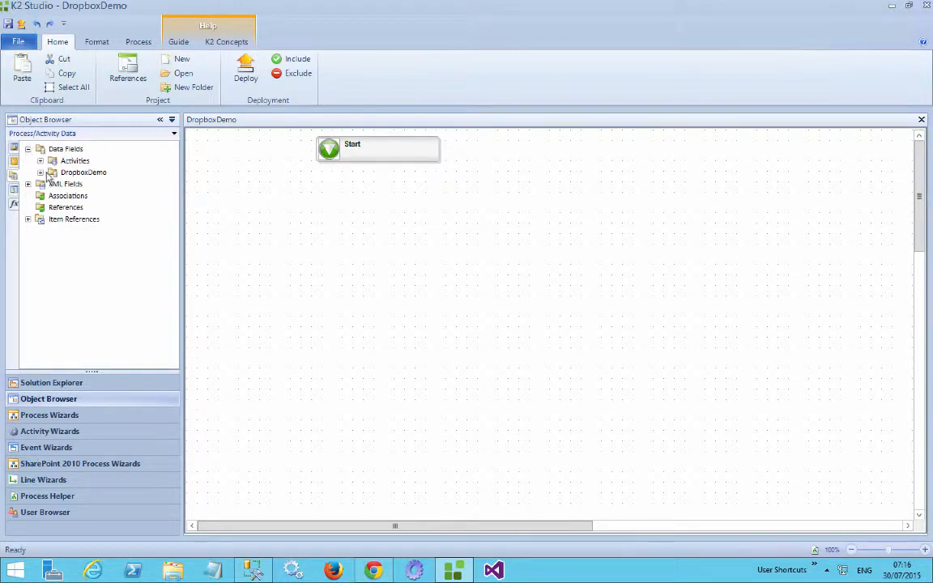
left_click_drag(57, 177, 63, 176)
left_click(78, 177)
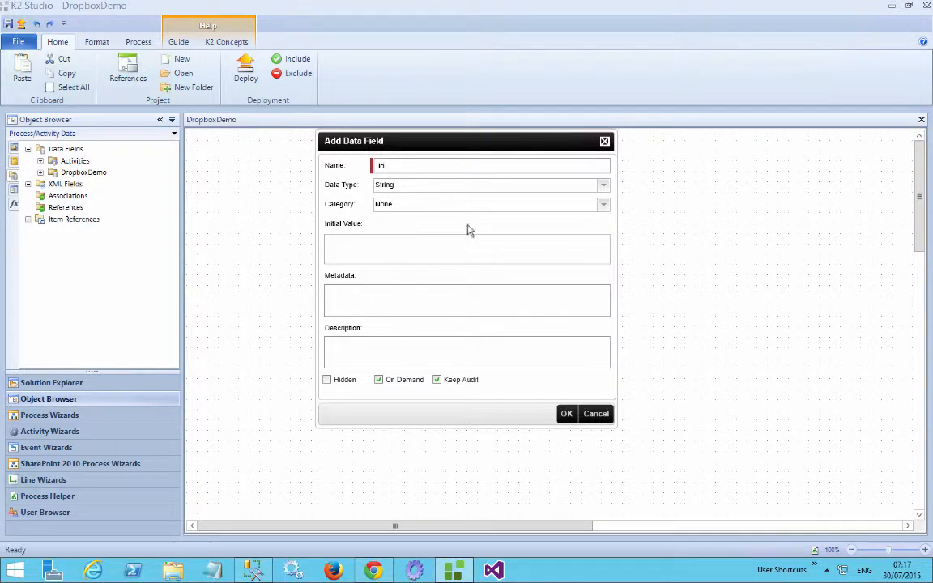
left_click(459, 187)
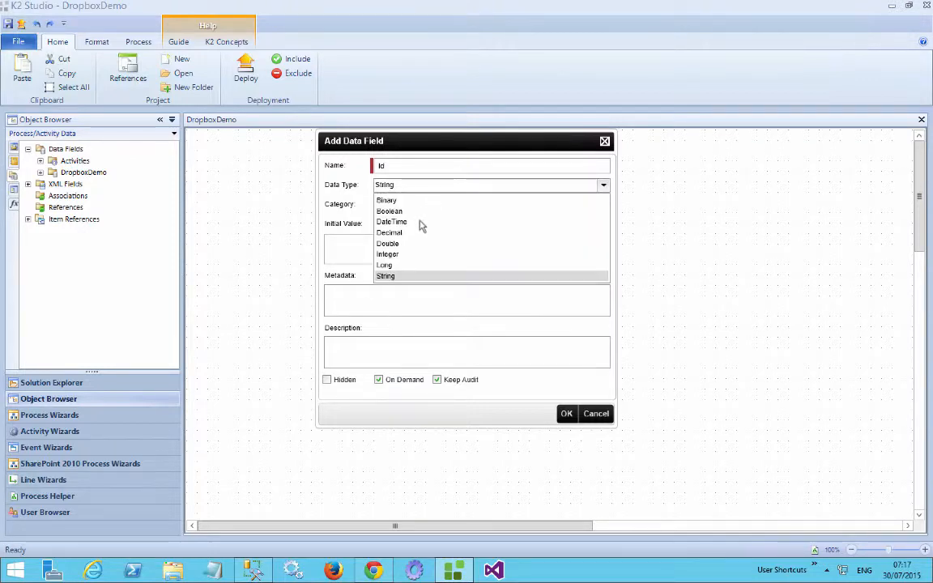
left_click(395, 256)
left_click(378, 379)
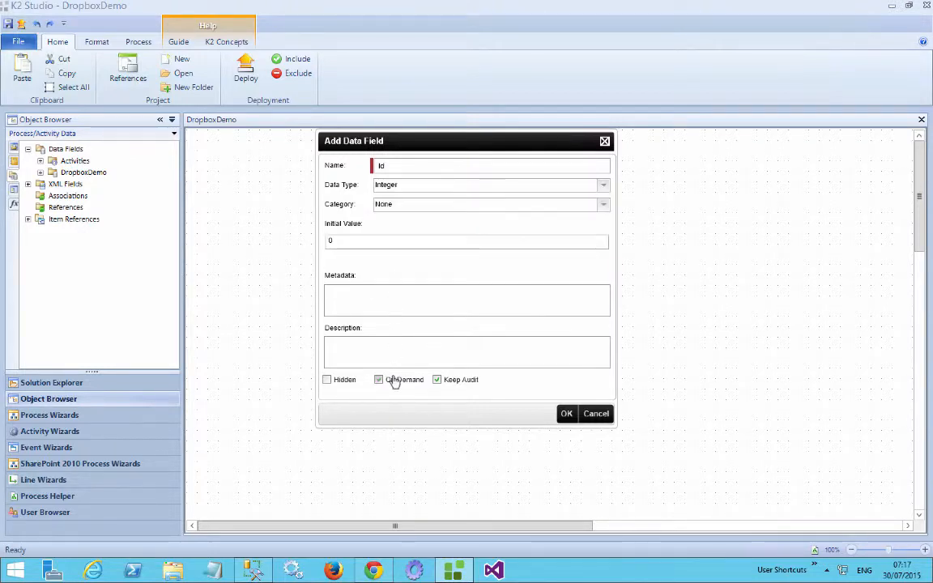
left_click(565, 413)
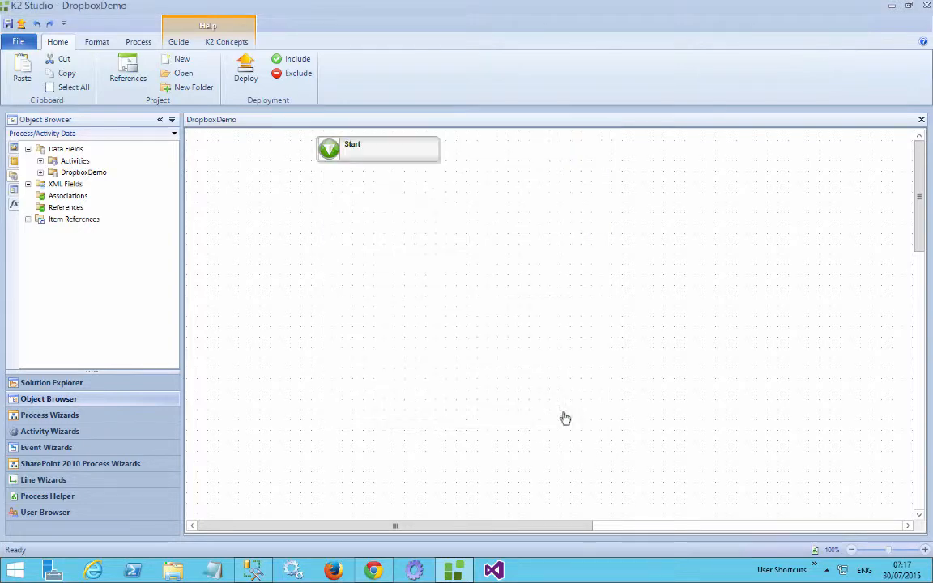
Step: Add a String data field named Path to the DropboxDemo process with On Demand turned off
right_click(70, 177)
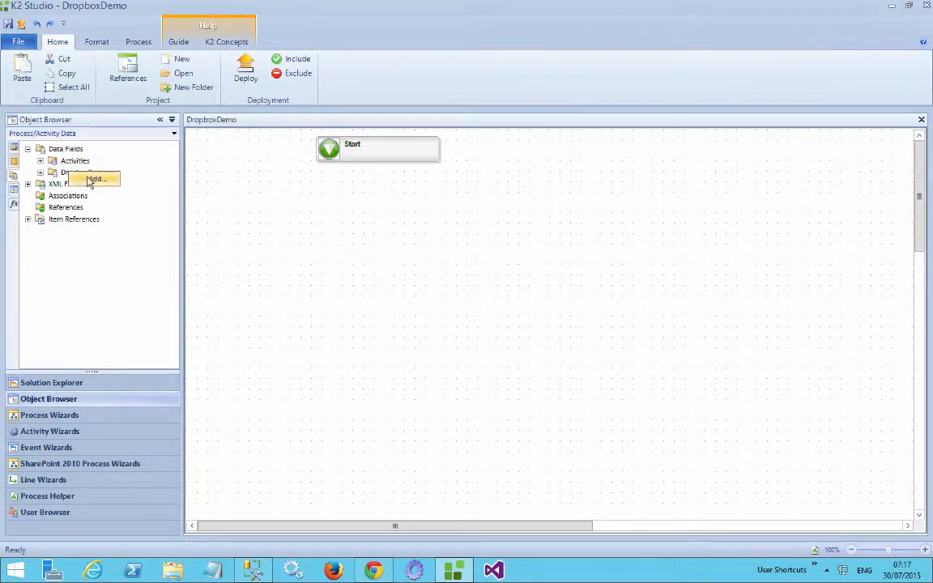
left_click(89, 182)
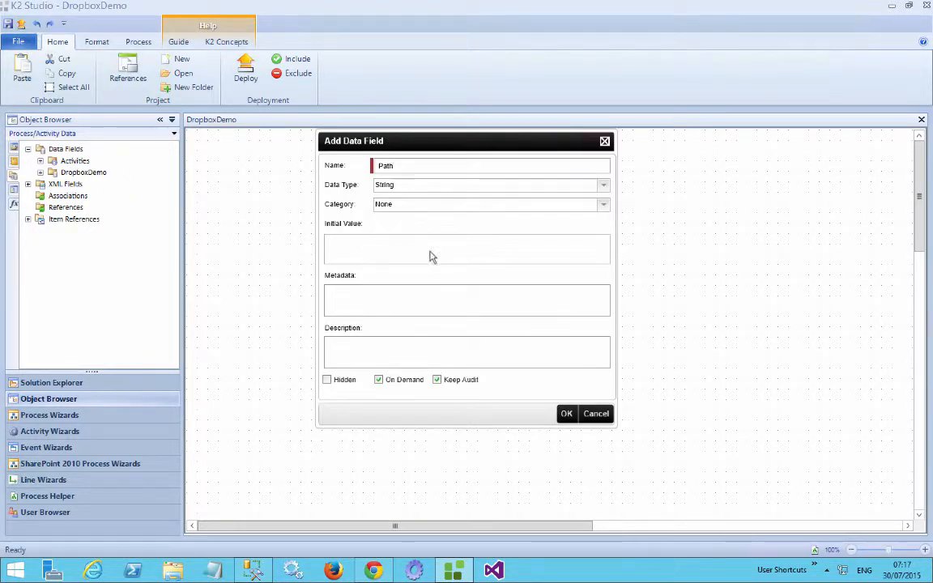
left_click(448, 379)
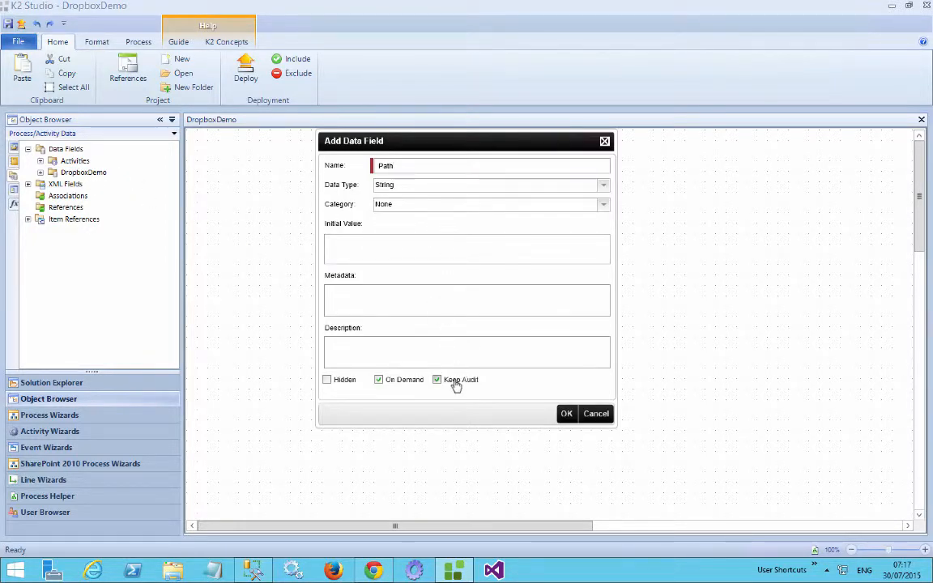
left_click(378, 380)
left_click(566, 414)
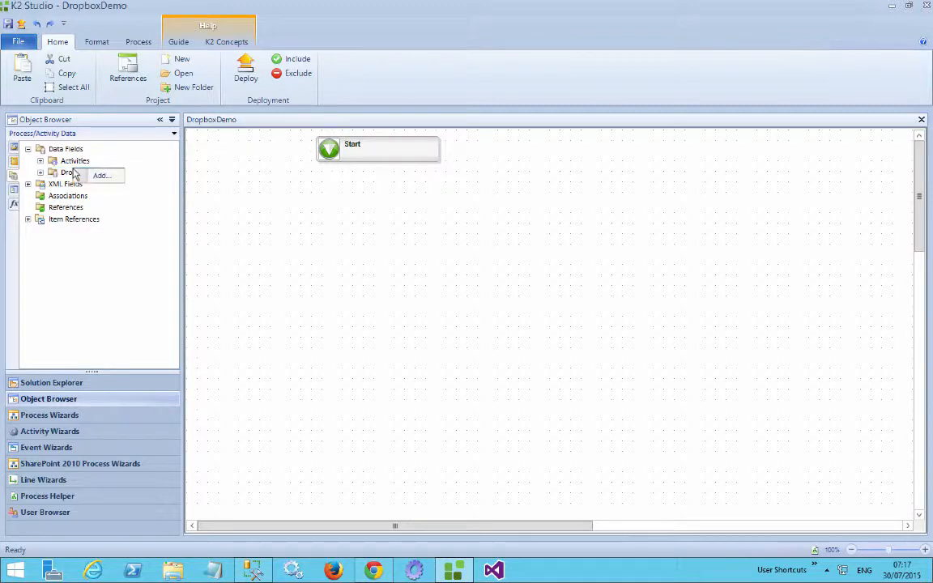
Step: Add a String data field named PublicURL to the DropboxDemo process with On Demand turned off
left_click(96, 173)
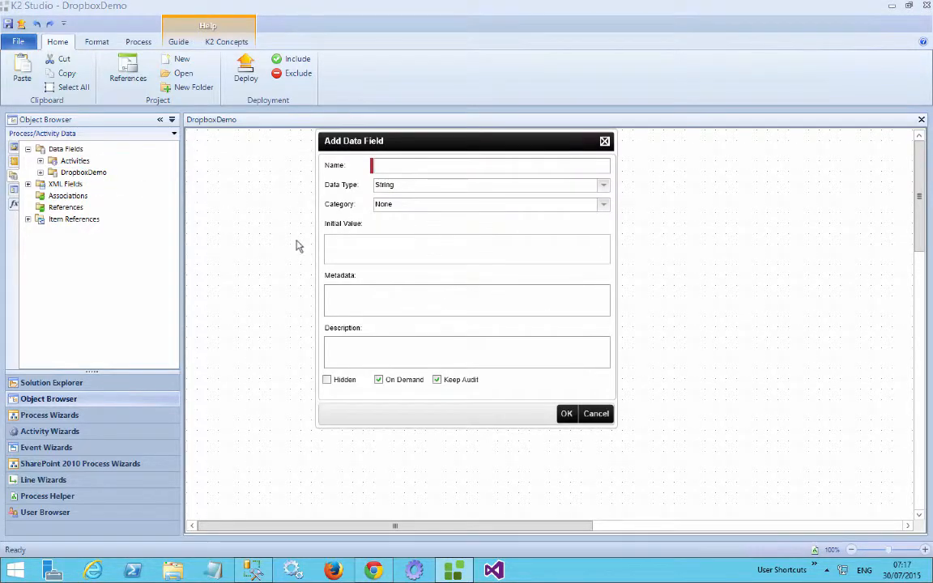
type("PublicURL")
left_click(395, 380)
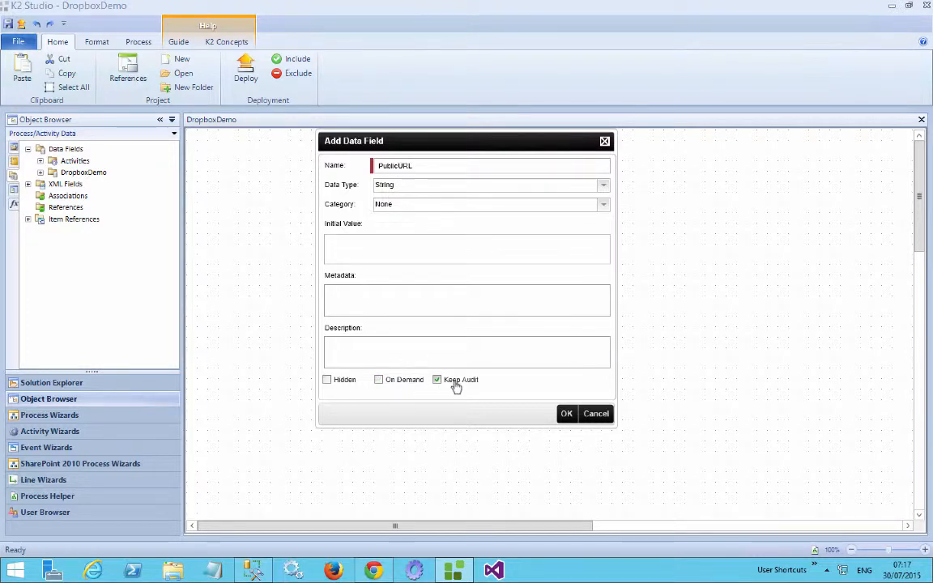
left_click(565, 414)
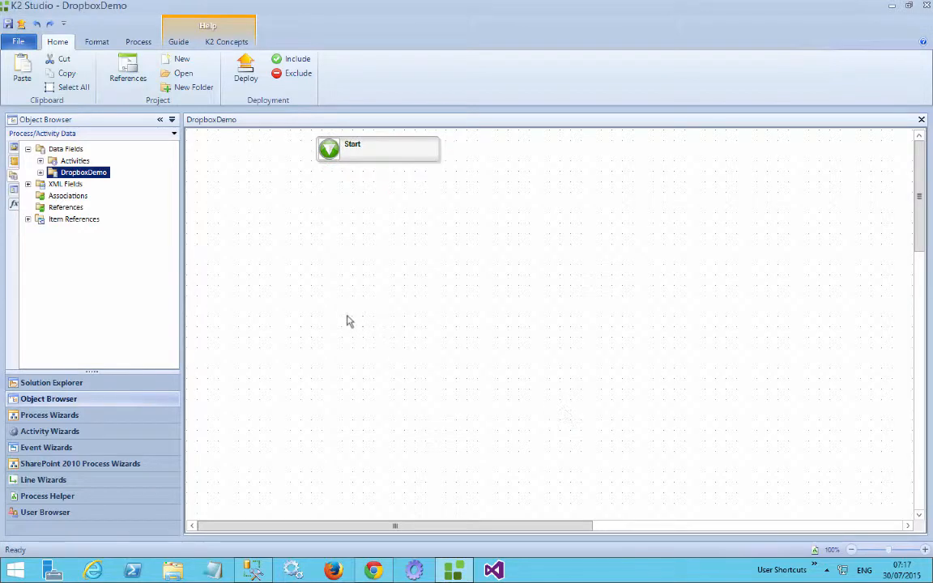
Step: Add a SmartObject method reference to the process and name it dOCUMENT
left_click(33, 399)
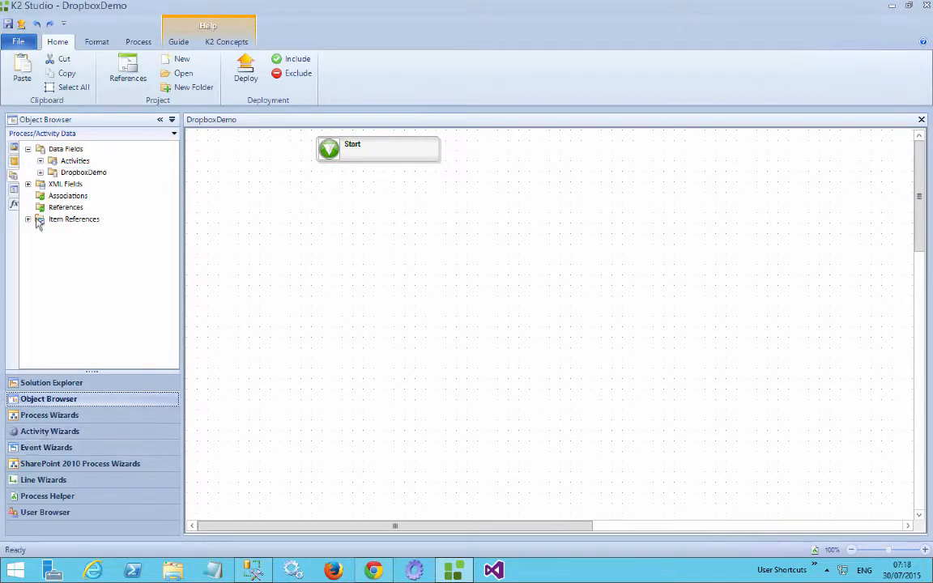
right_click(58, 222)
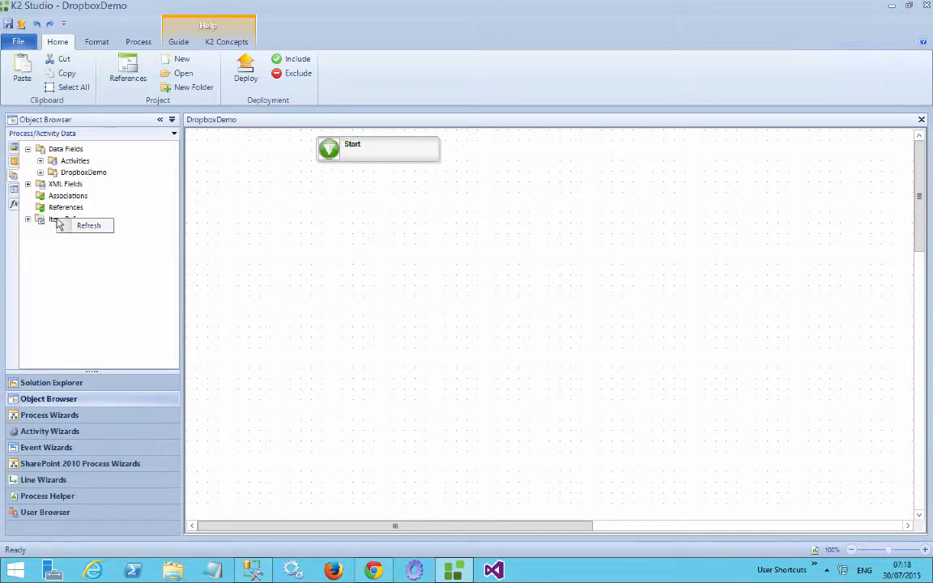
left_click(60, 209)
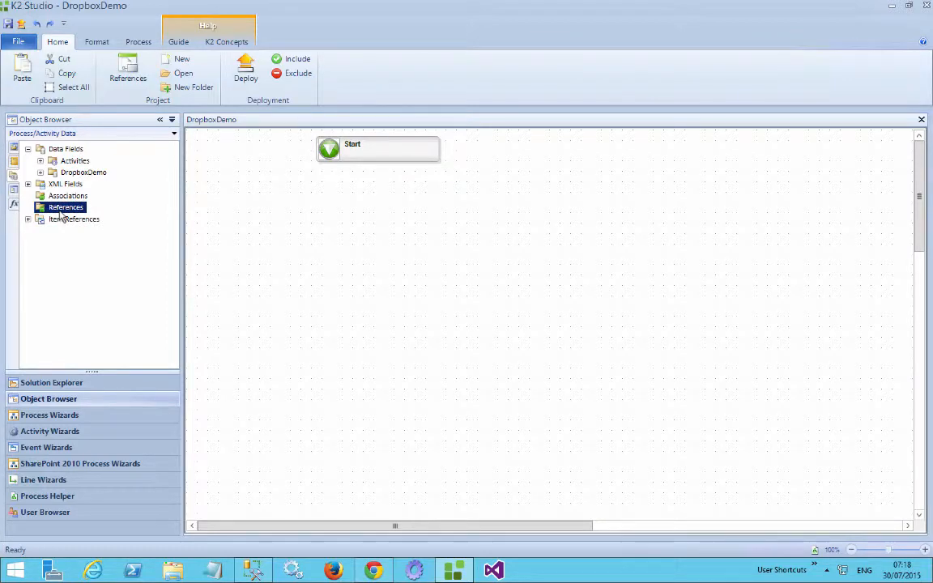
right_click(61, 210)
left_click(85, 218)
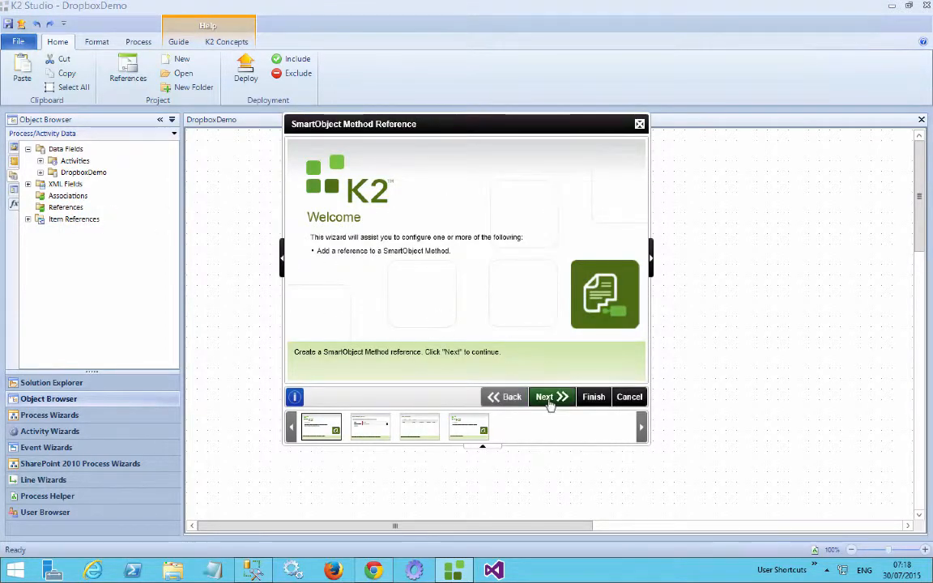
left_click(547, 397)
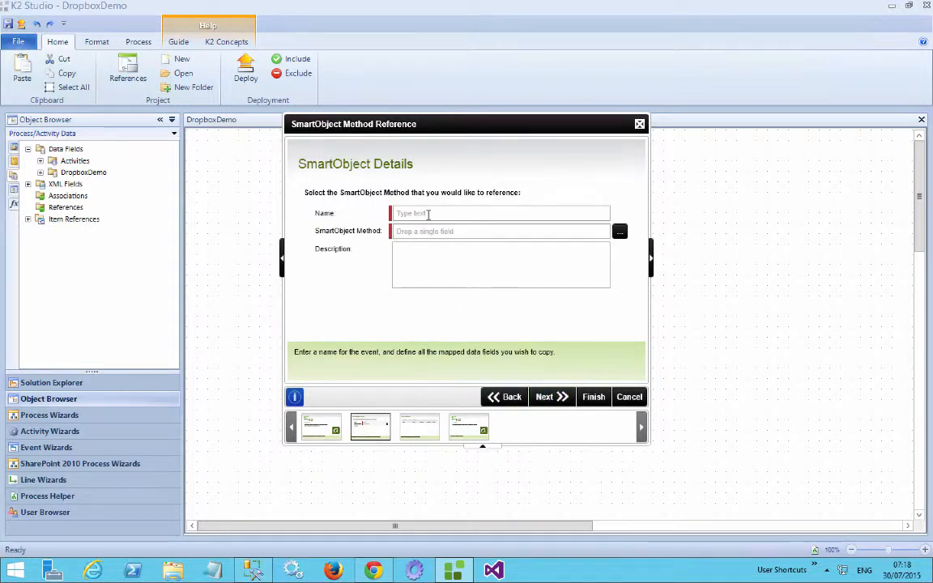
type("cOCUMENT")
Step: Set the reference's SmartObject method to Get Document By ID of the Doc Test library under SharePoint 2013, portal.denallix.com
left_click(619, 235)
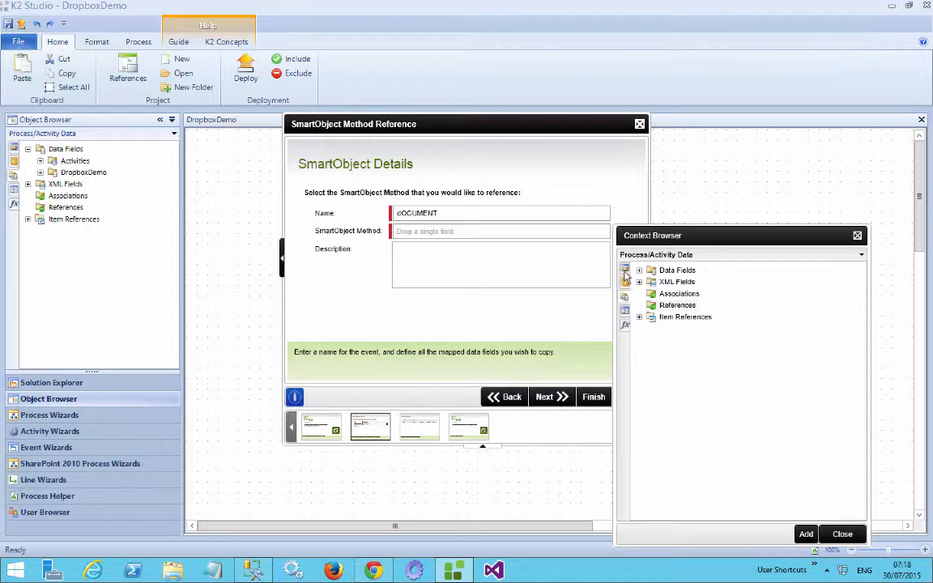
left_click(625, 296)
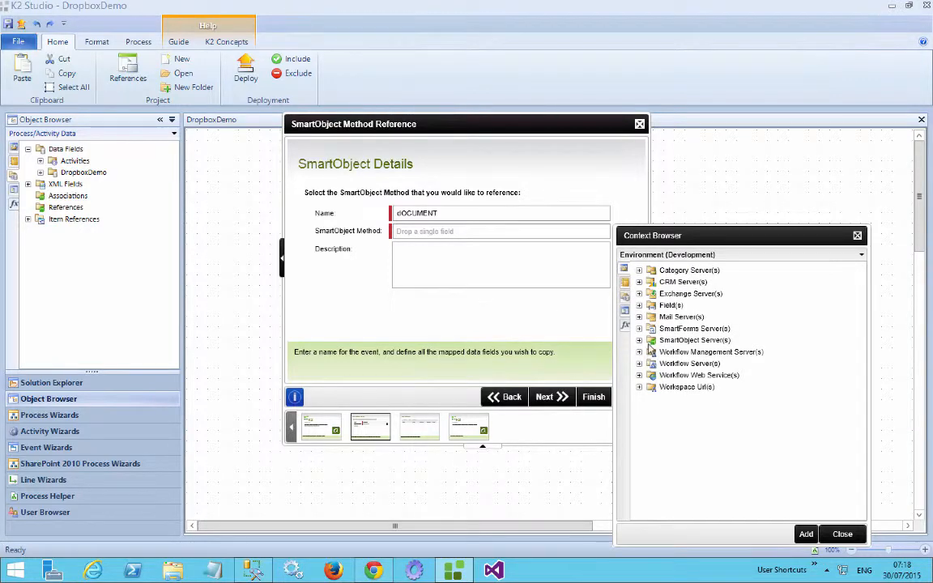
left_click(640, 340)
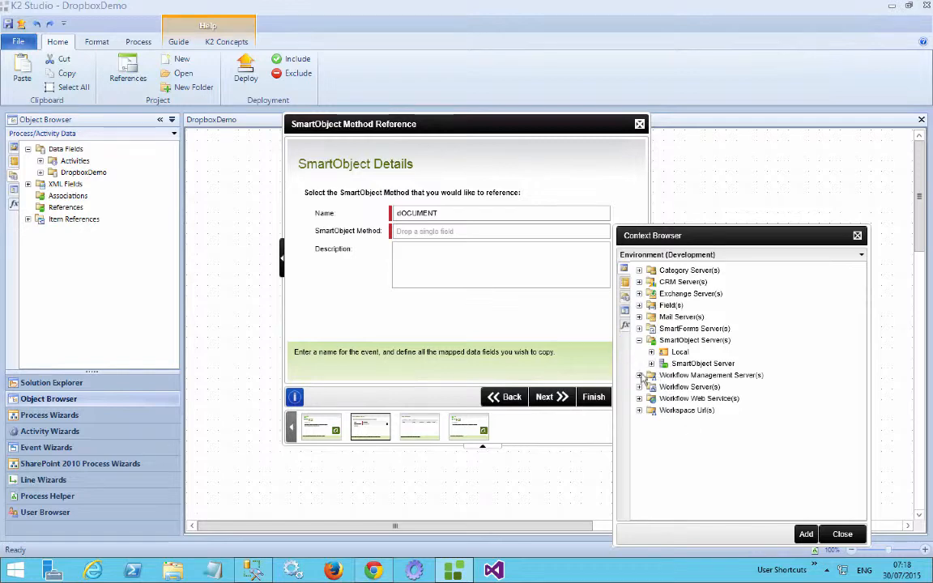
scroll(674, 418, "down", 7)
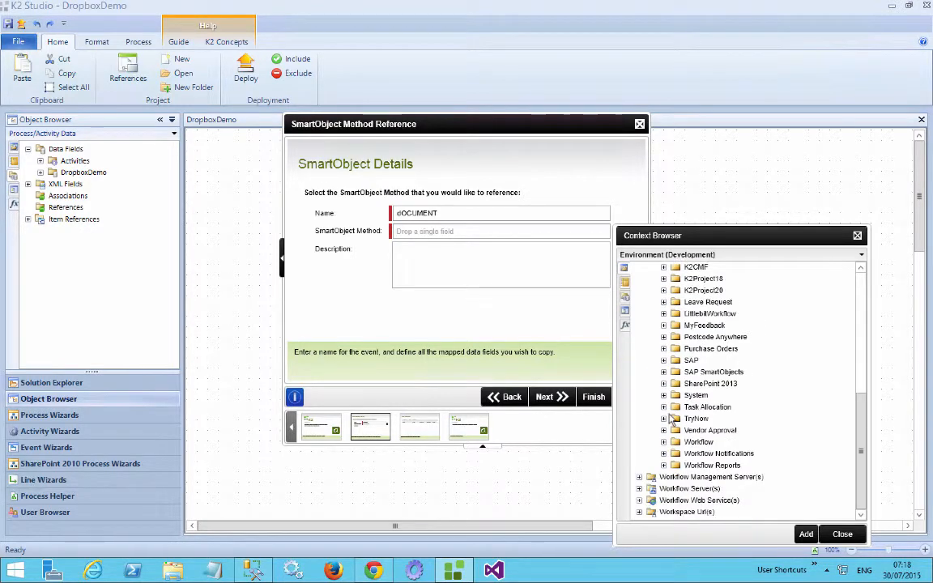
left_click(664, 384)
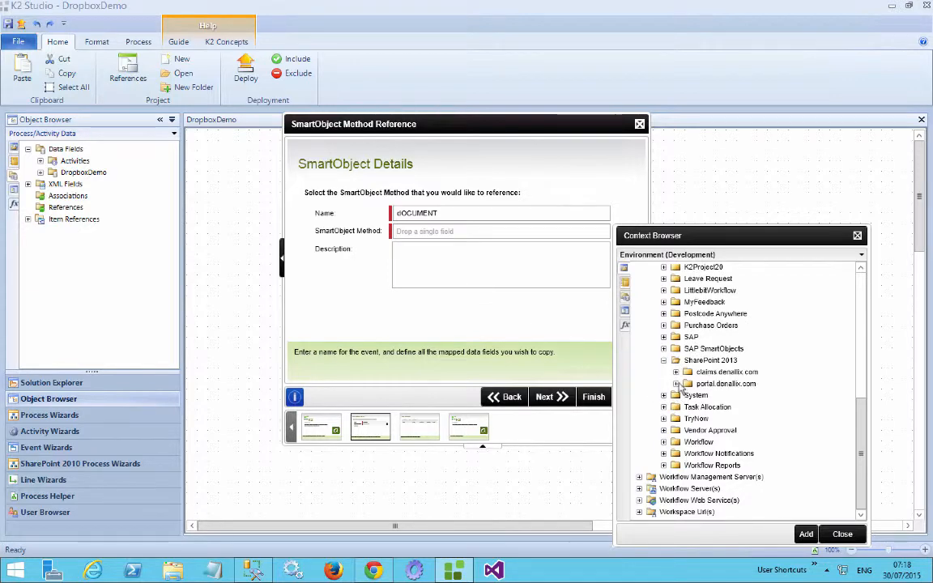
left_click(676, 383)
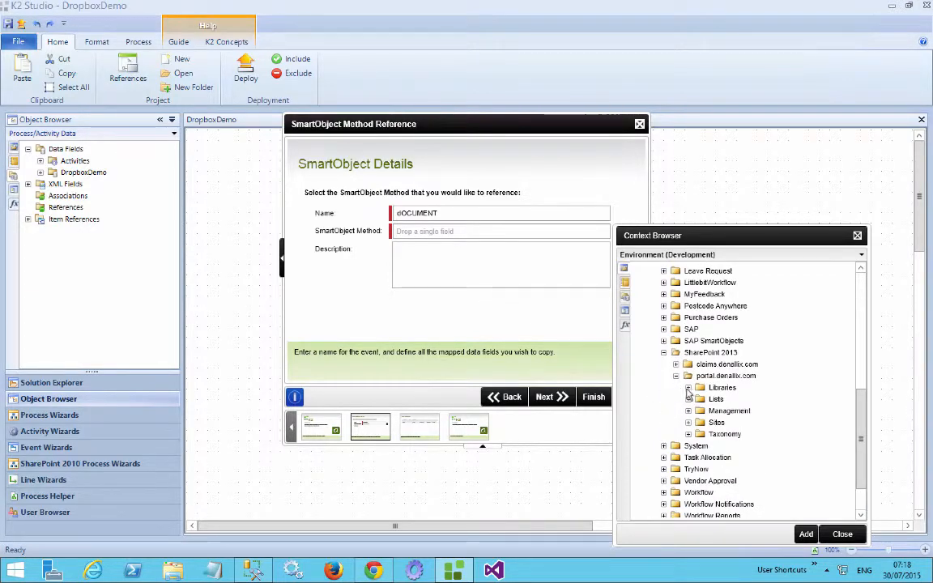
left_click(688, 388)
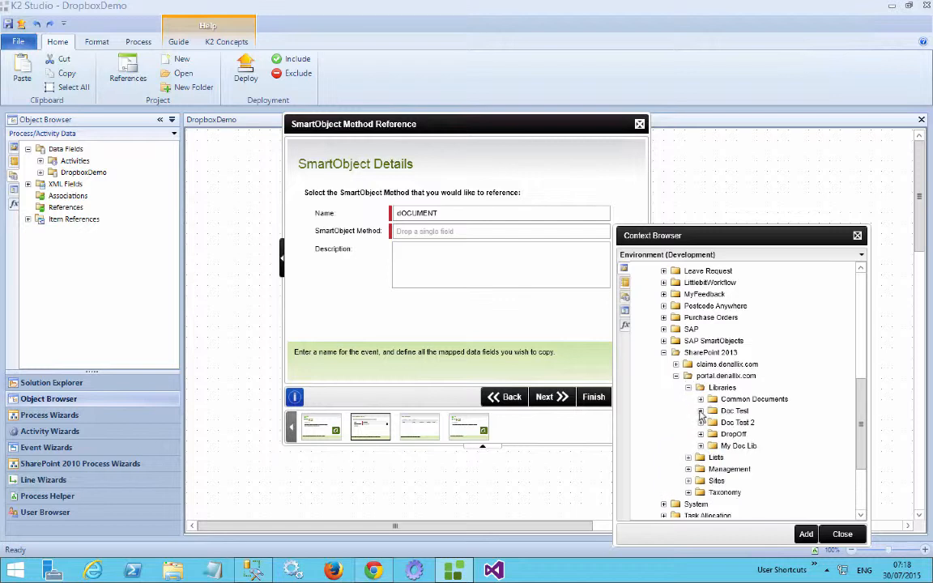
left_click(701, 411)
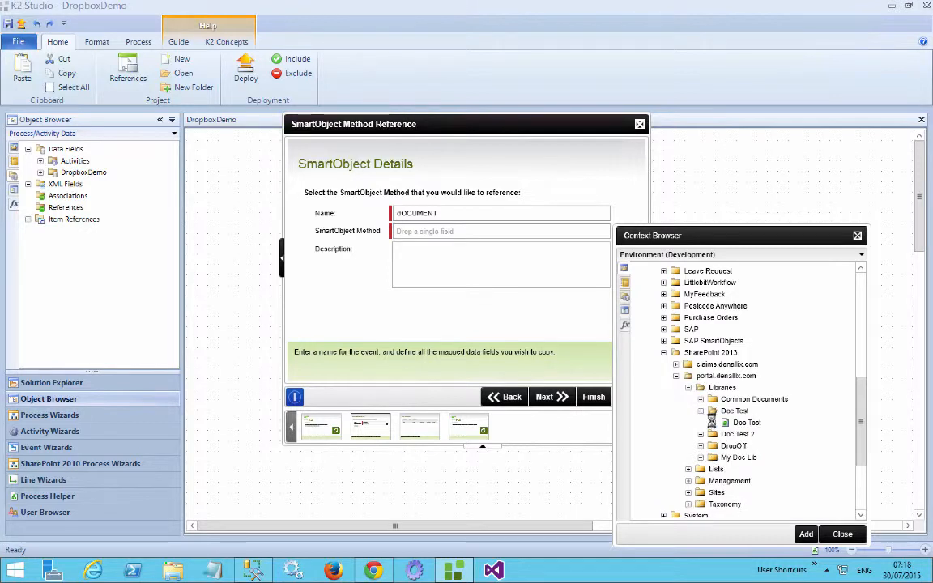
left_click(713, 422)
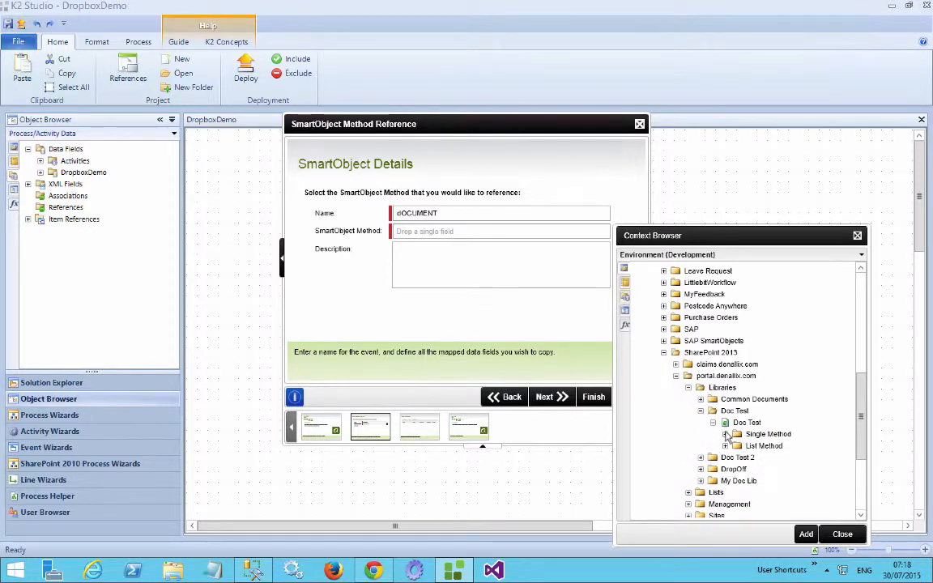
left_click(726, 434)
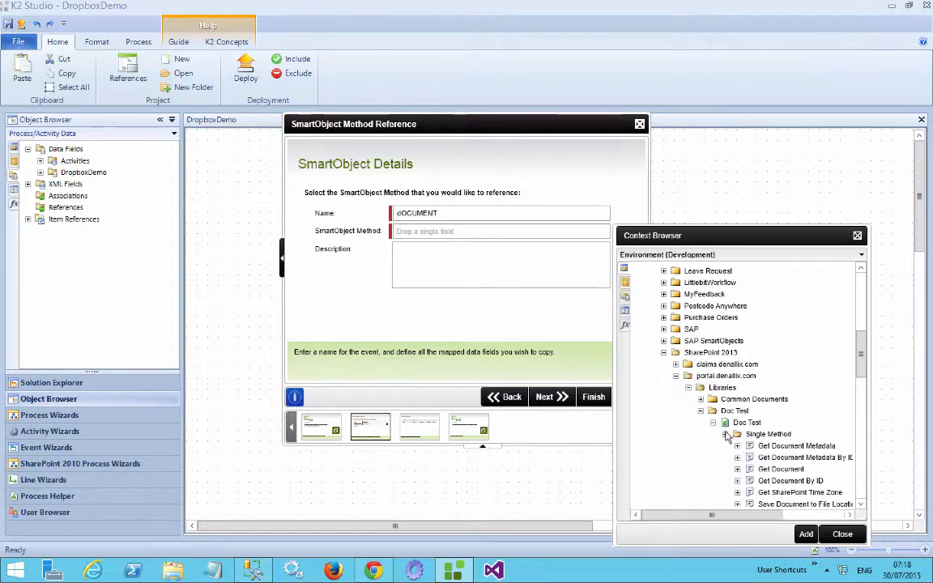
left_click(782, 480)
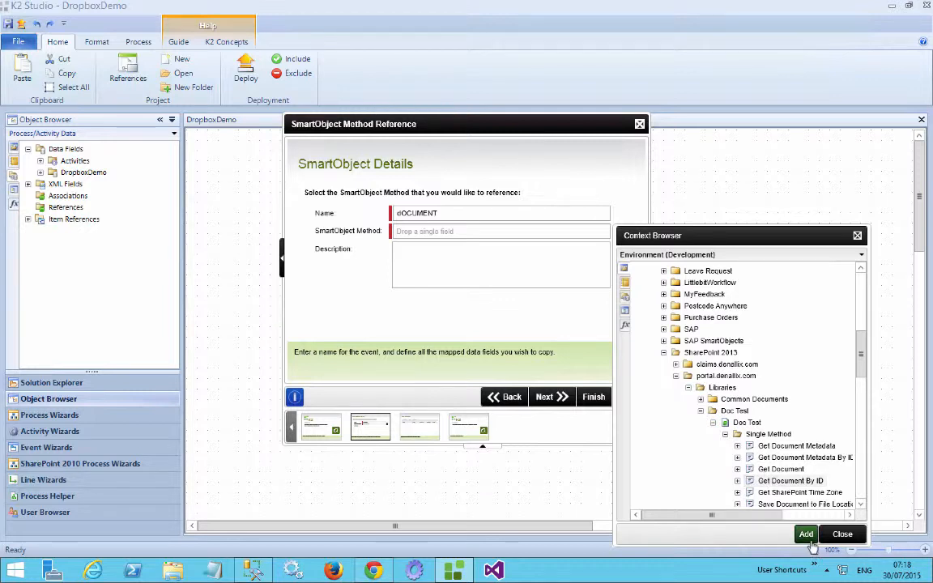
left_click(807, 536)
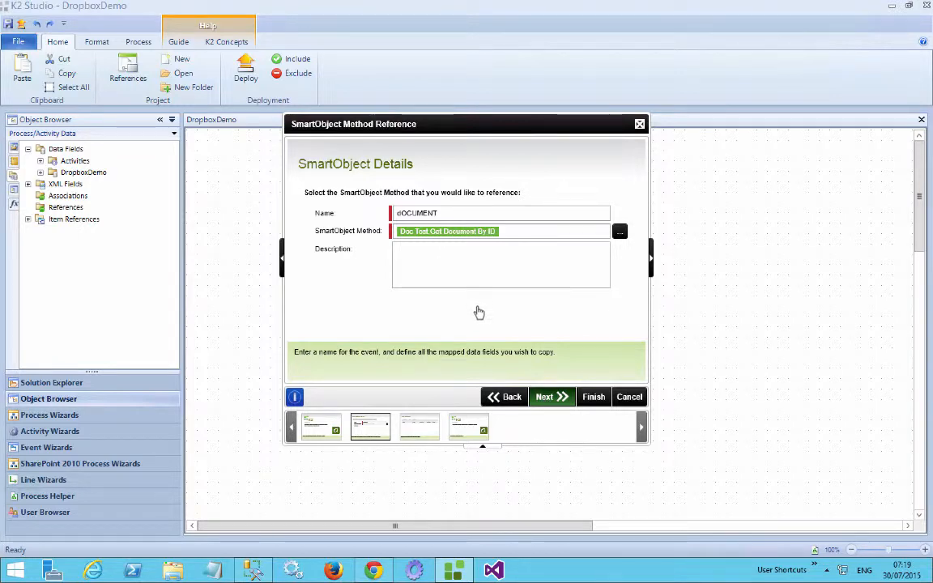
Step: Map the method's required ID input to the DropboxDemo process data field Id
left_click(545, 396)
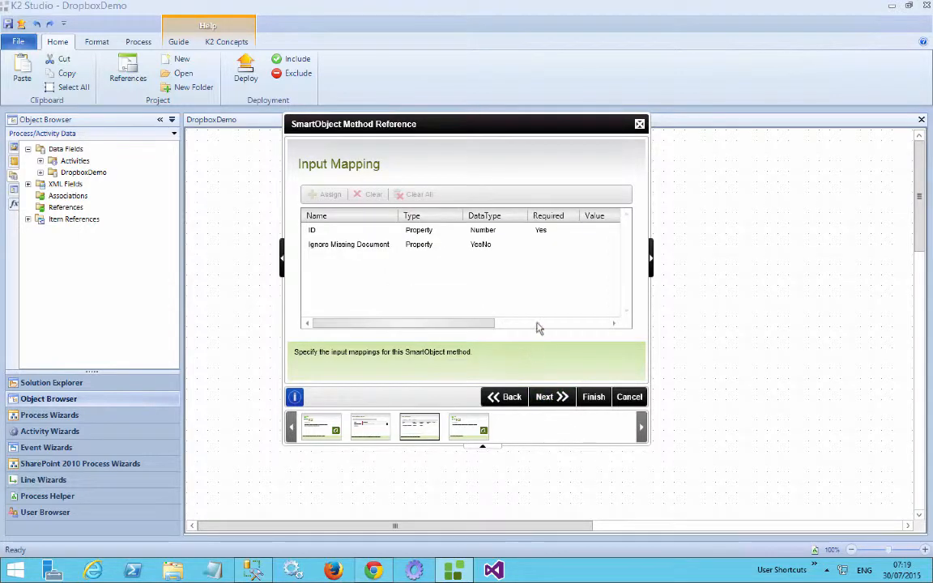
double_click(446, 236)
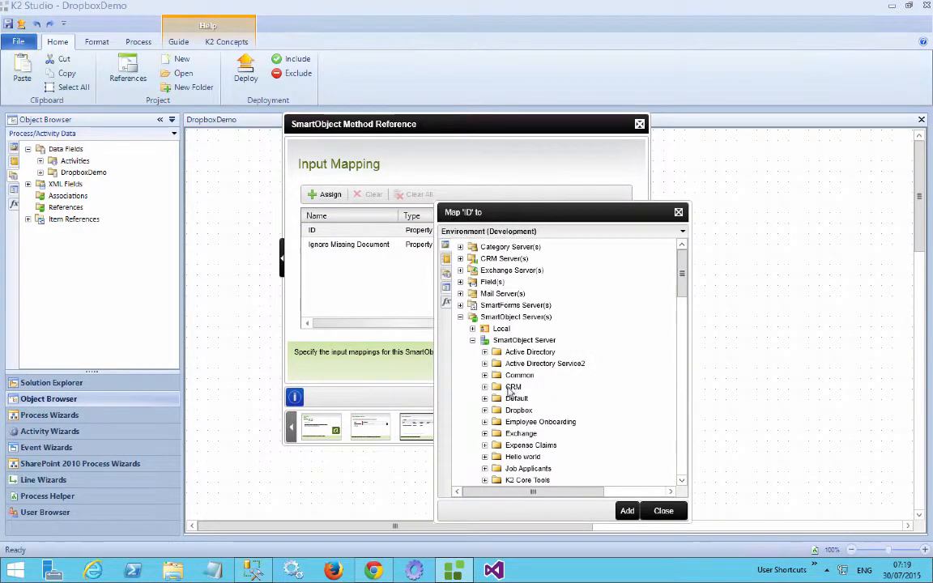
left_click(447, 275)
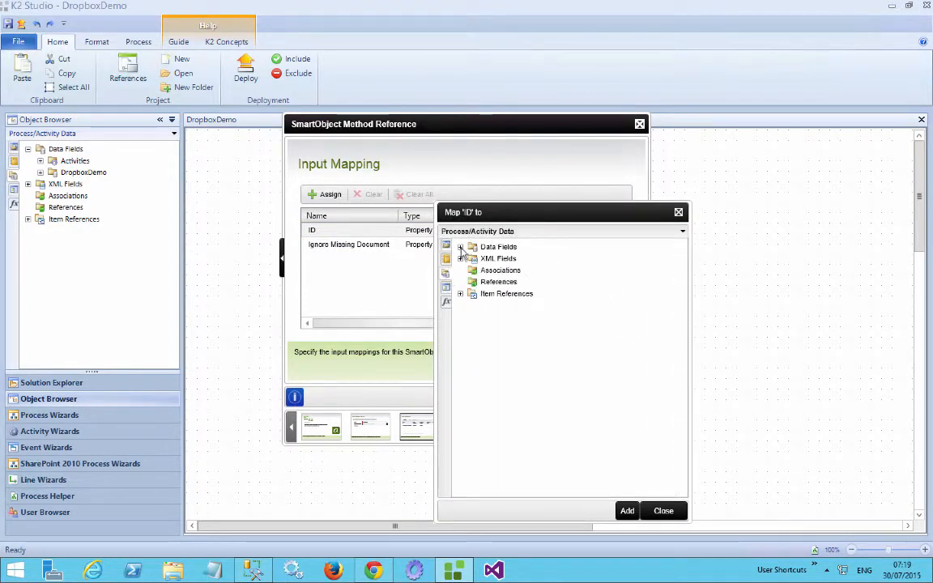
left_click(460, 246)
left_click(473, 270)
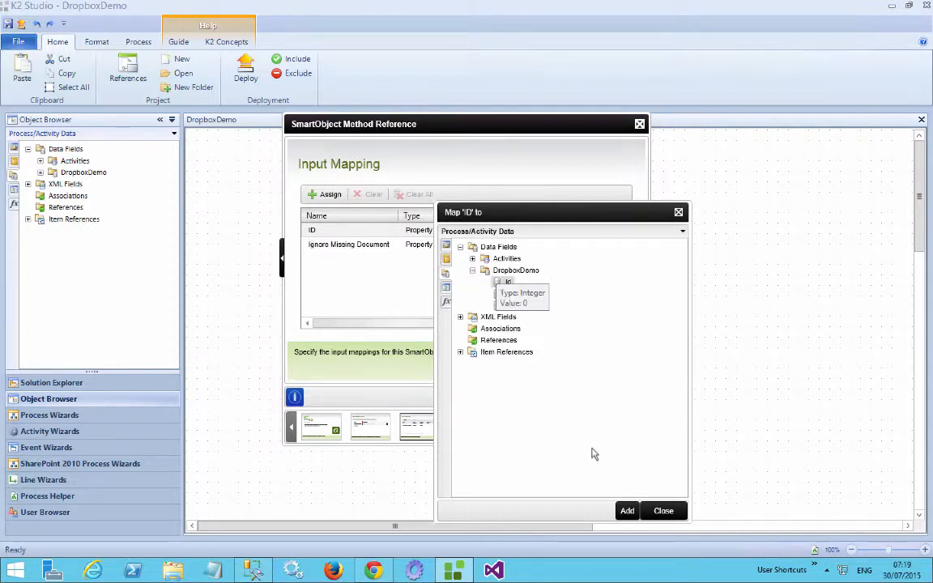
Step: Map the required ID input to the DropboxDemo process's Id data field and complete the SmartObject method reference
left_click(627, 511)
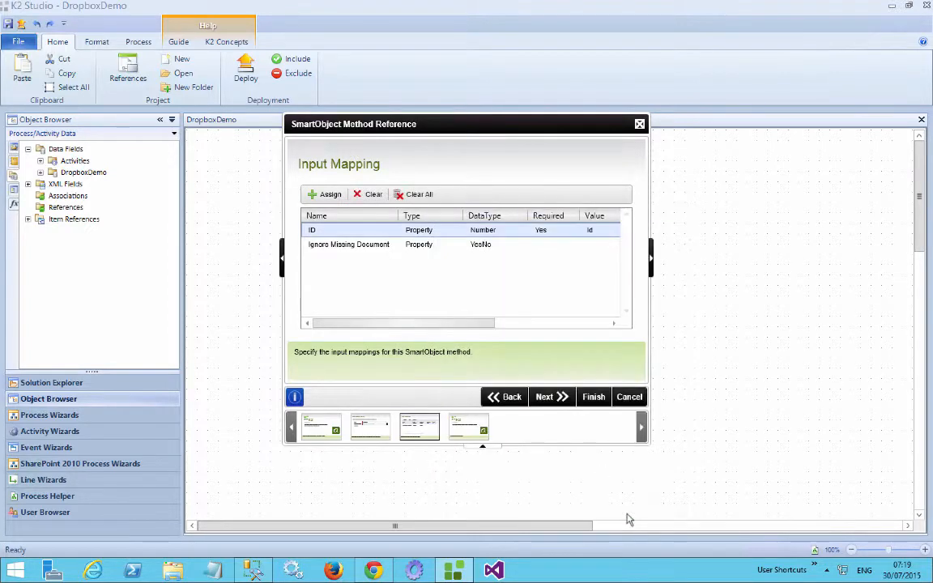
left_click(545, 399)
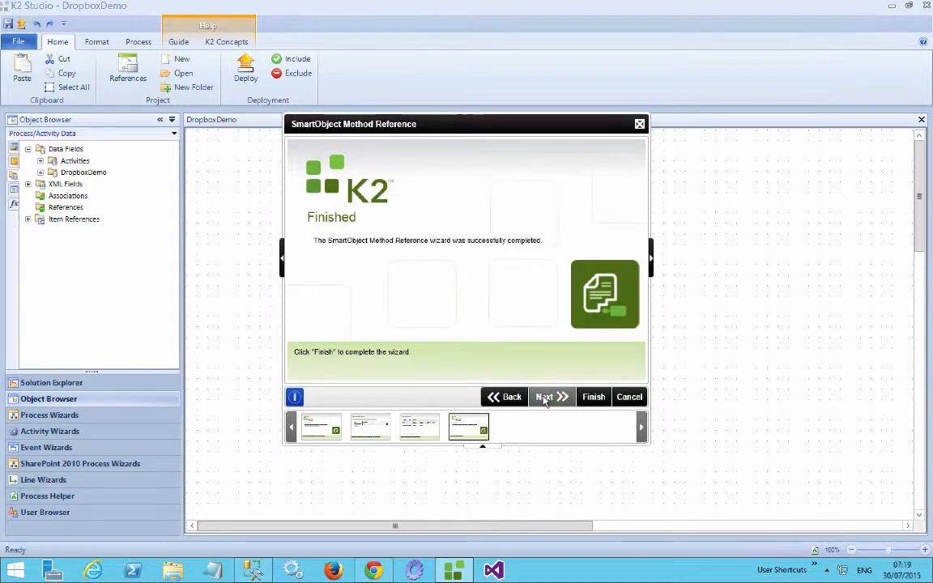
left_click(585, 399)
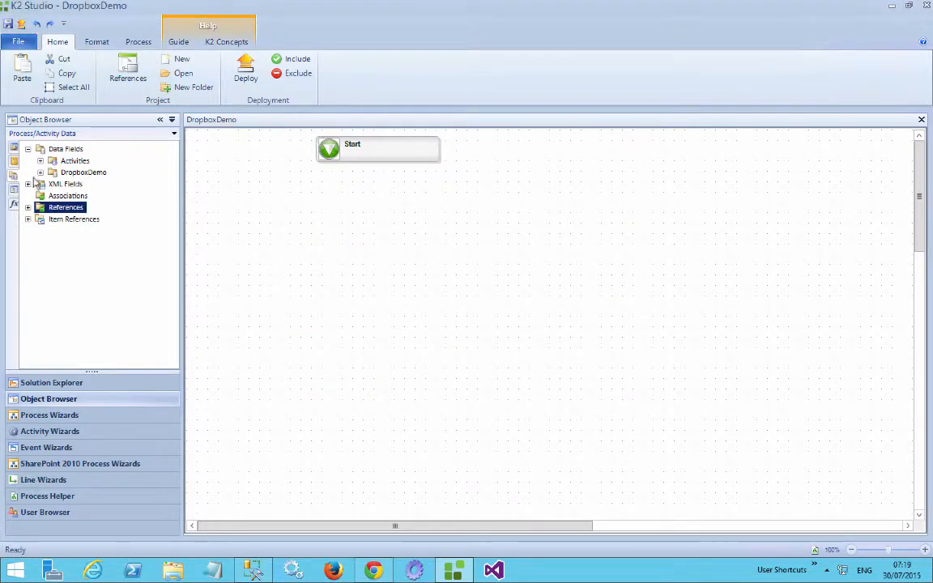
Step: Expand the dOCUMENT reference in the process data and look through its available properties
left_click(29, 208)
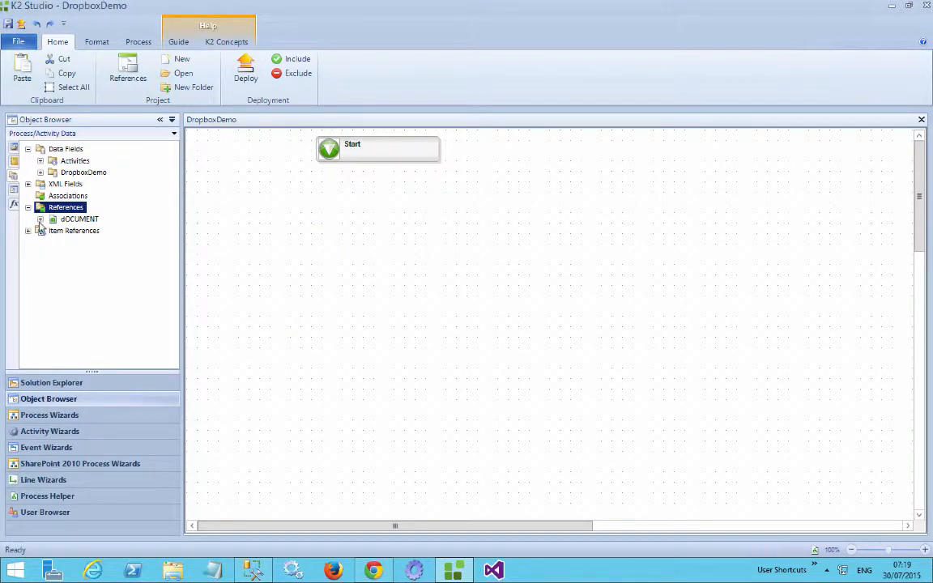
left_click(40, 220)
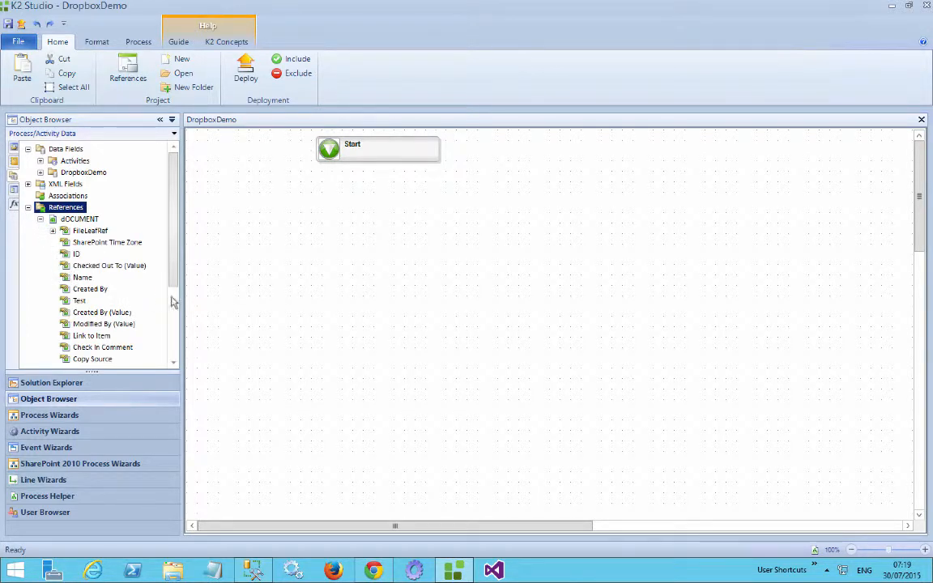
scroll(198, 356, "down", 5)
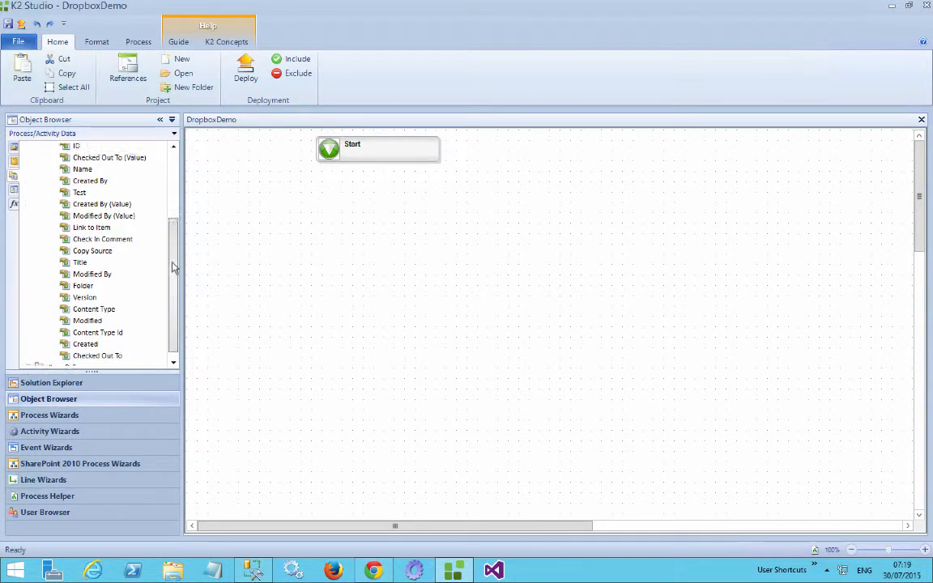
scroll(175, 255, "up", 5)
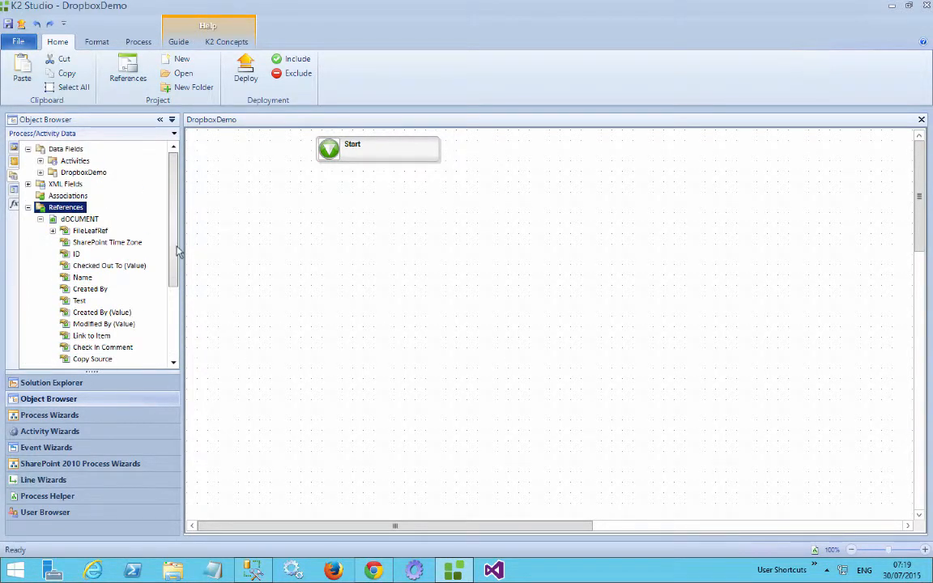
Step: Add a SmartObject Event to the process canvas below Start and name it Upload Document
left_click(65, 447)
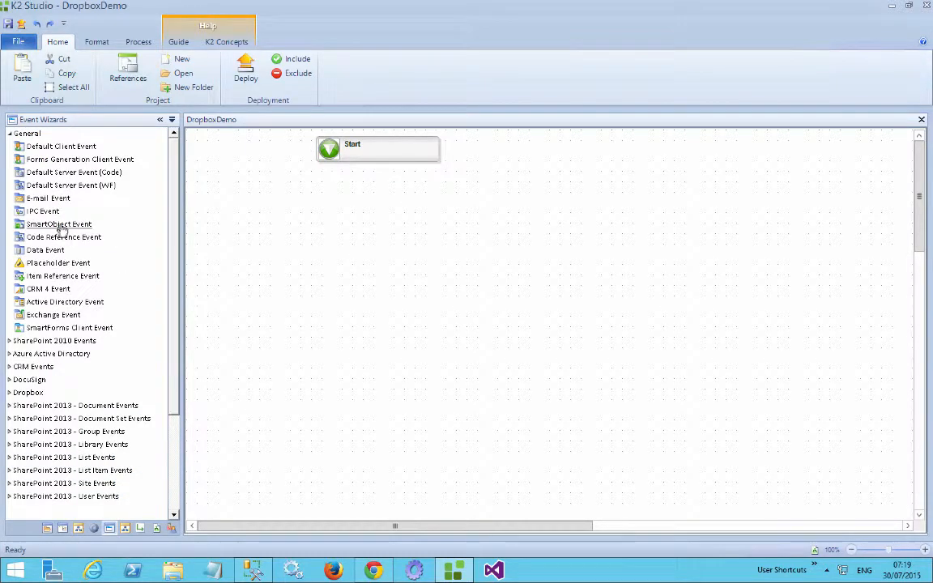
left_click_drag(61, 229, 343, 237)
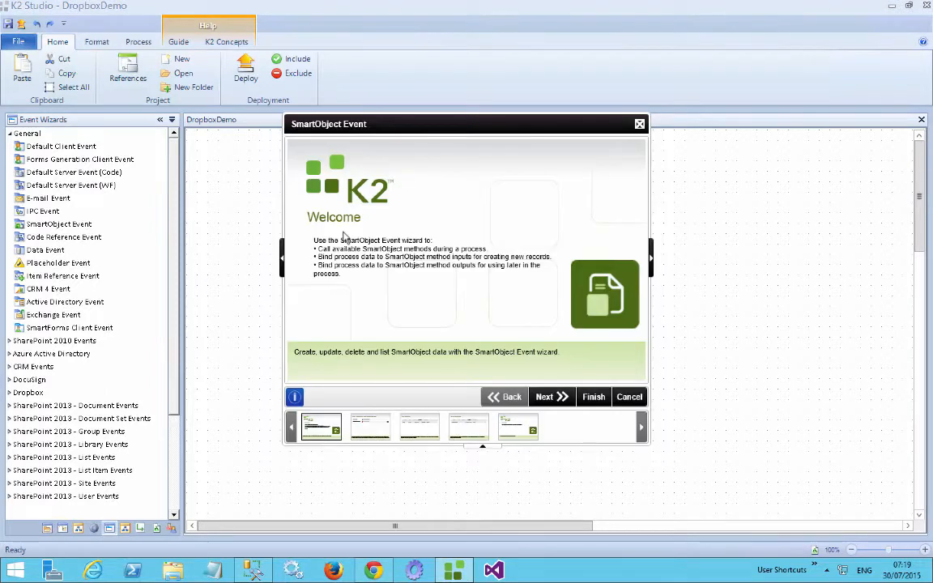
left_click(545, 397)
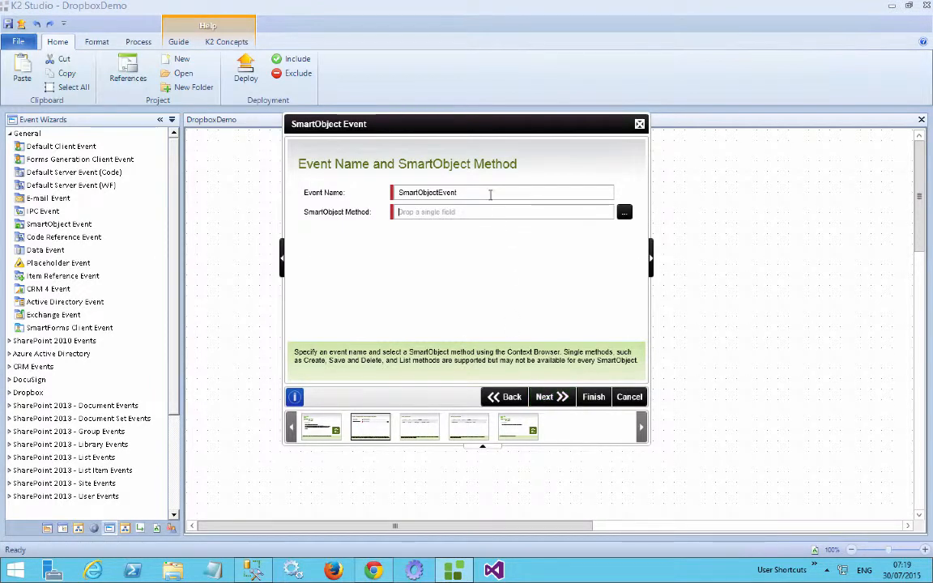
double_click(485, 193)
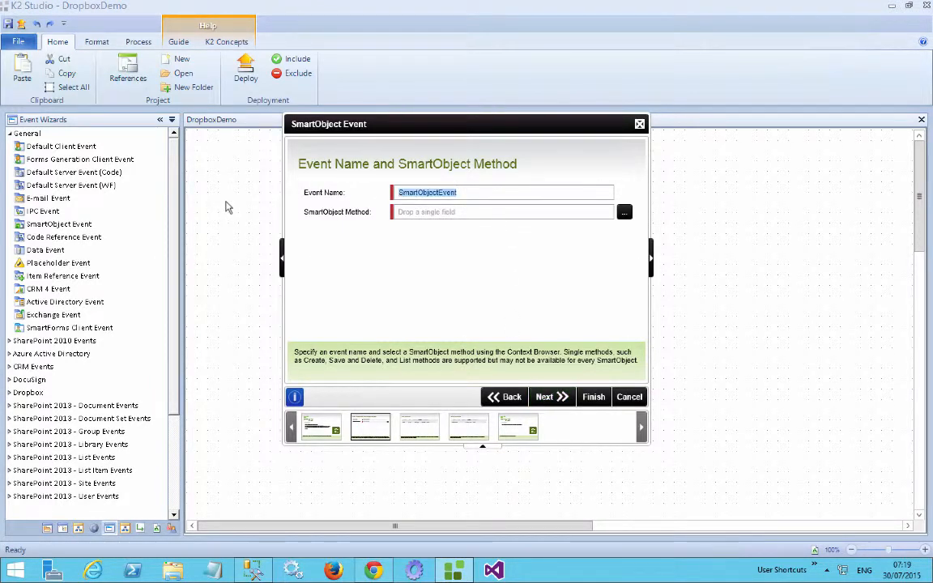
type("u")
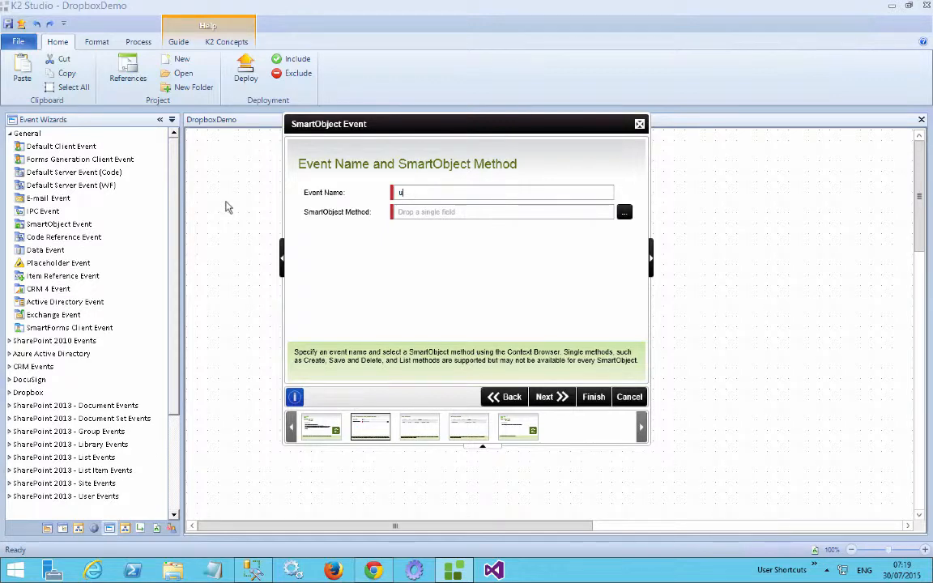
type("Upload Docu")
type("ment")
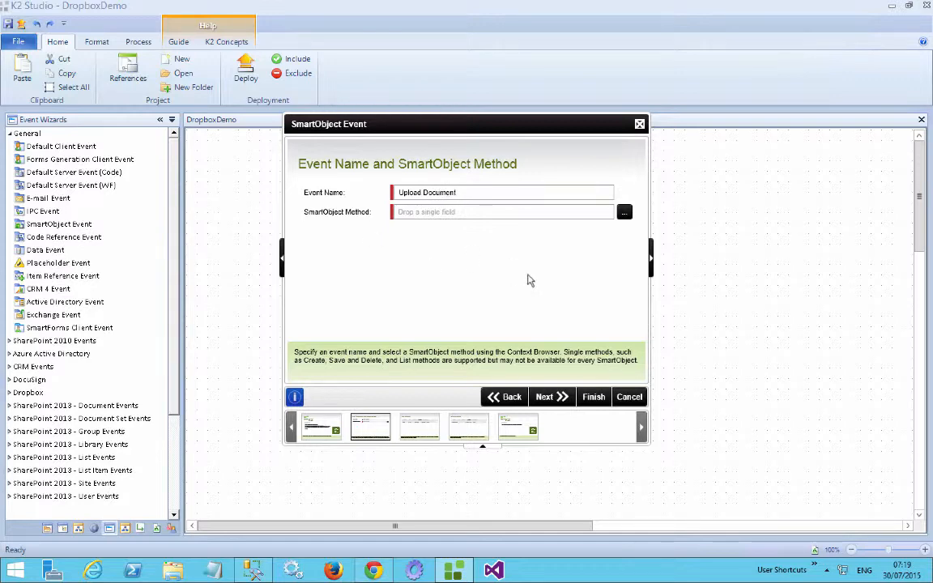
Step: Set the event's SmartObject method to the single method Upload of the File object in the server's Dropbox > Dropbox category
left_click(625, 212)
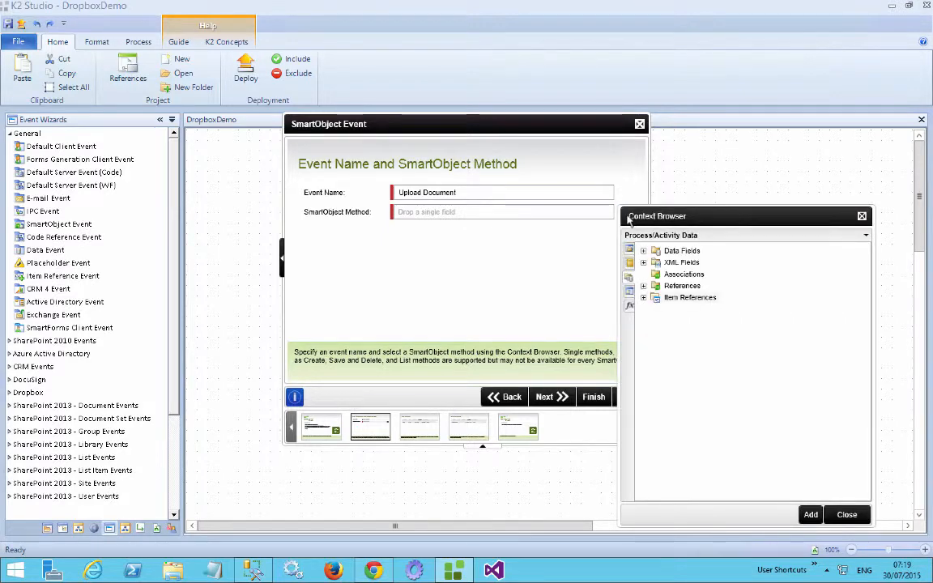
left_click(630, 249)
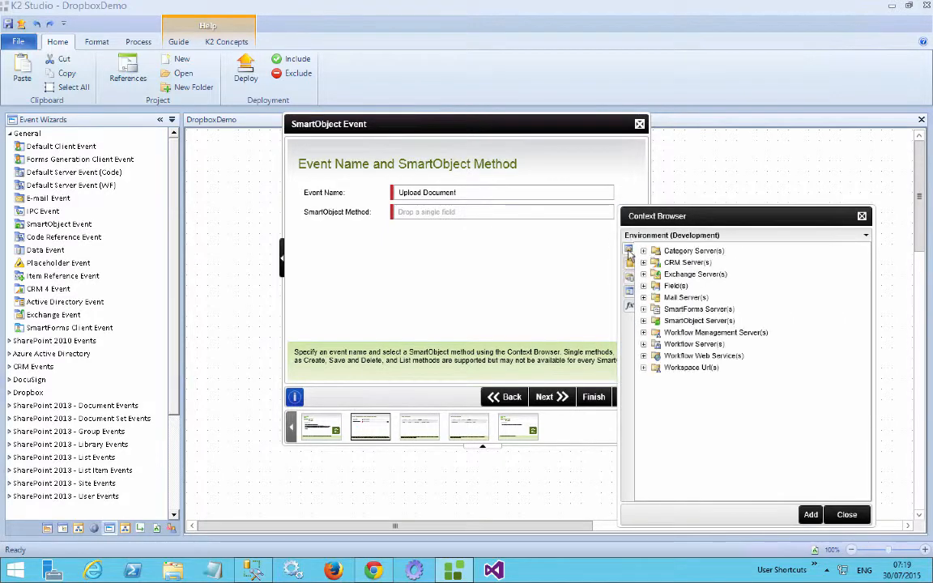
left_click(644, 321)
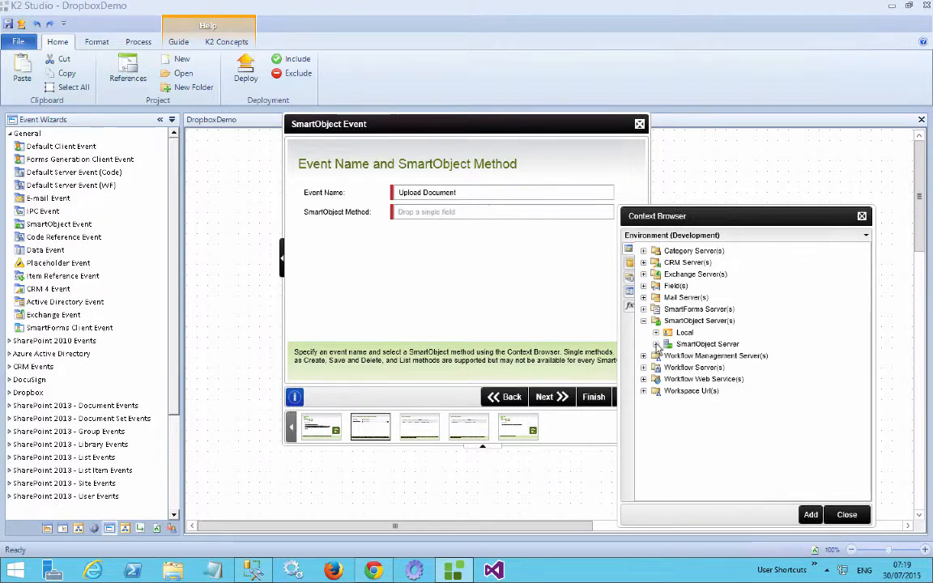
left_click(656, 344)
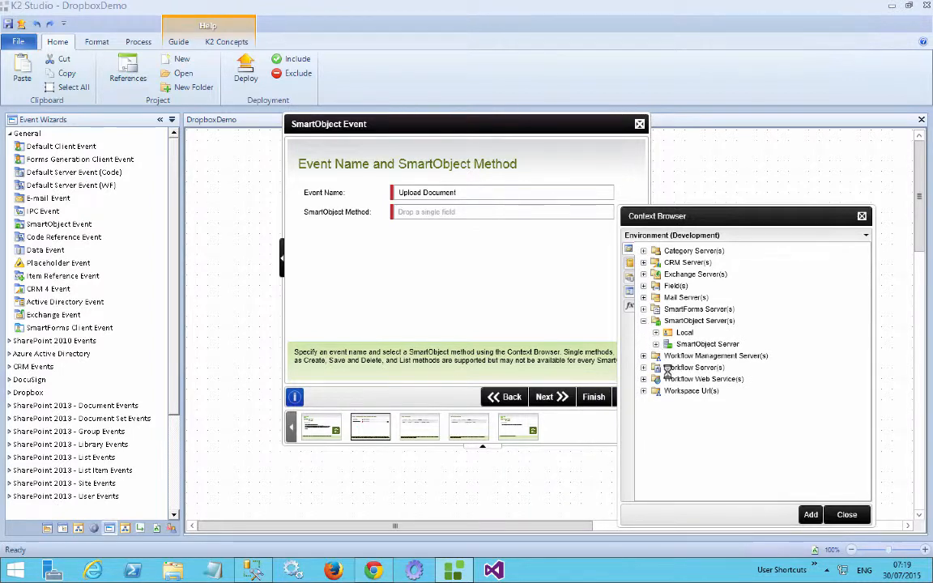
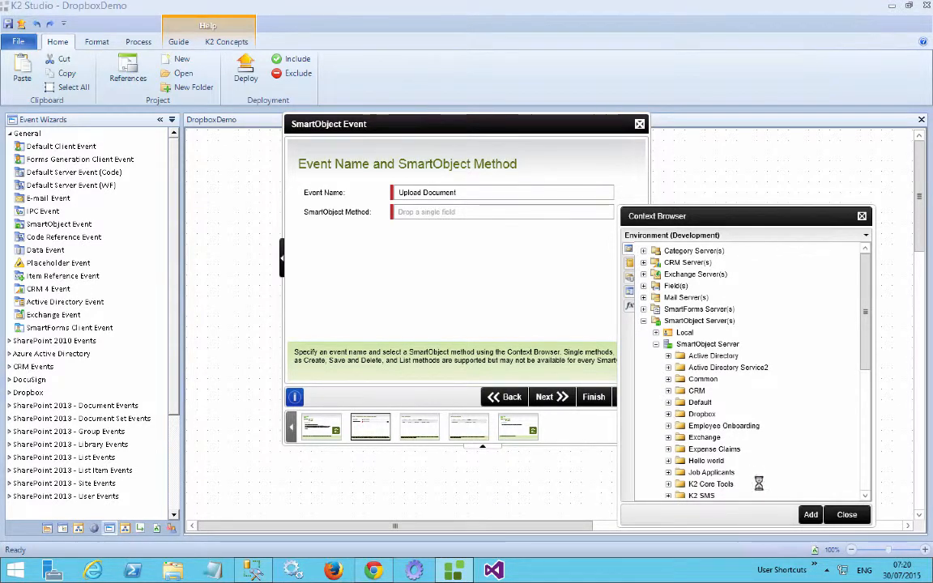
left_click(669, 414)
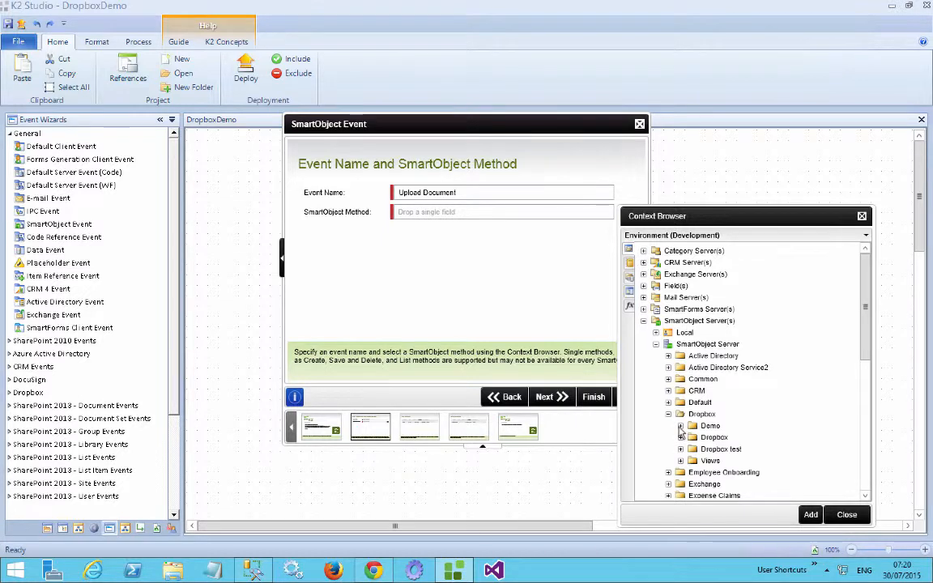
left_click(680, 438)
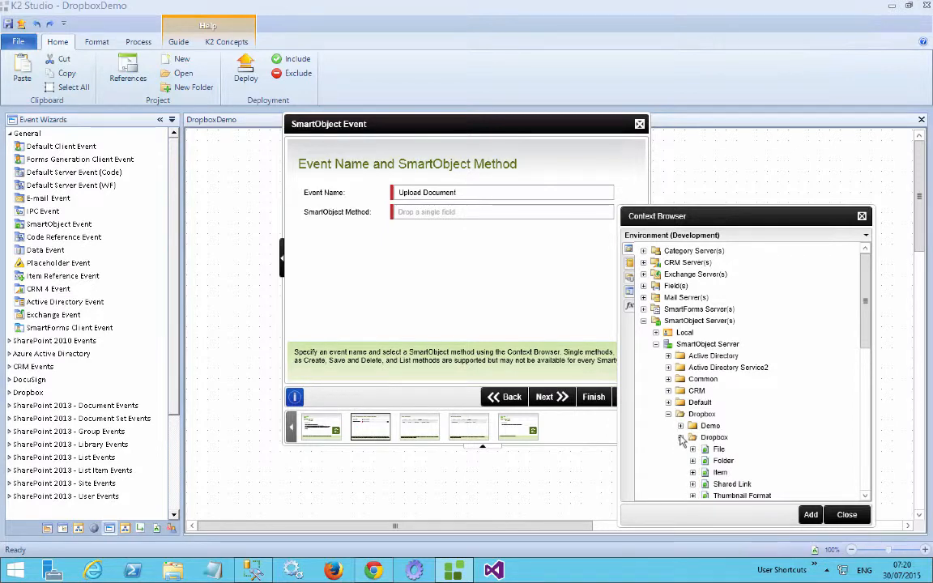
left_click(692, 449)
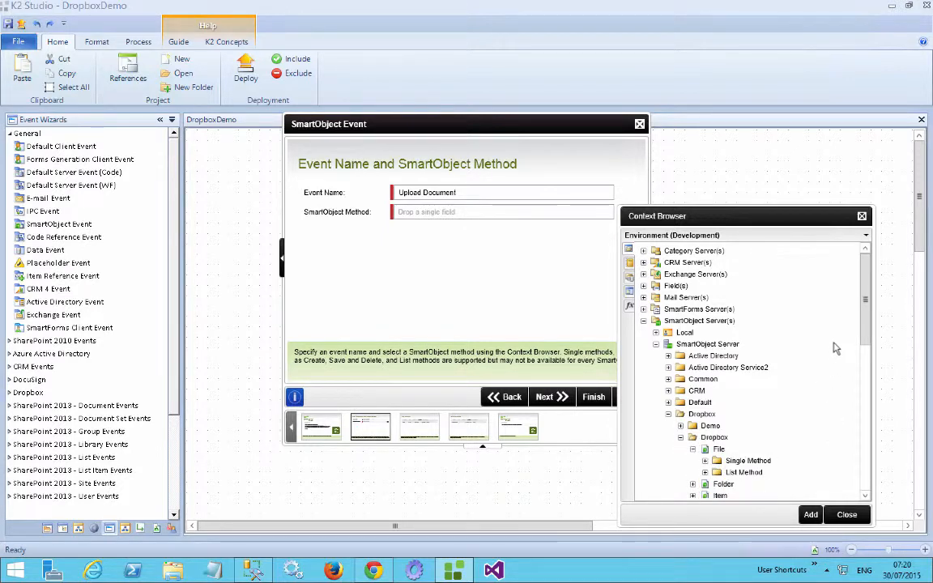
left_click(704, 461)
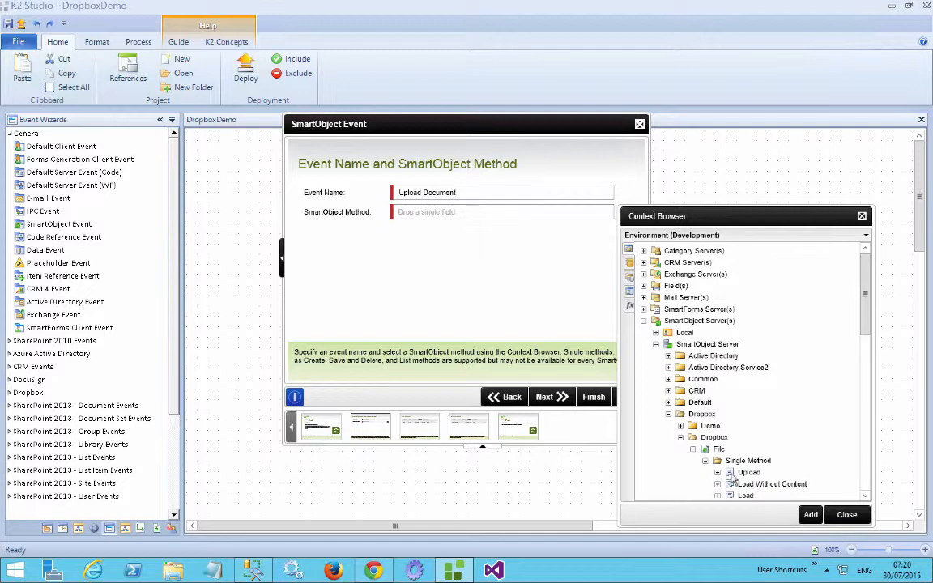
left_click(745, 473)
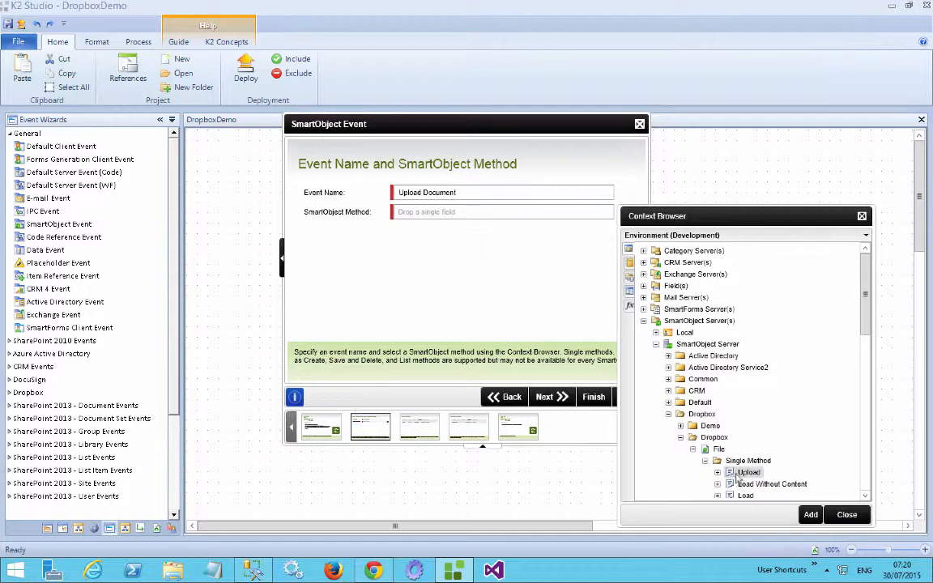
left_click(811, 516)
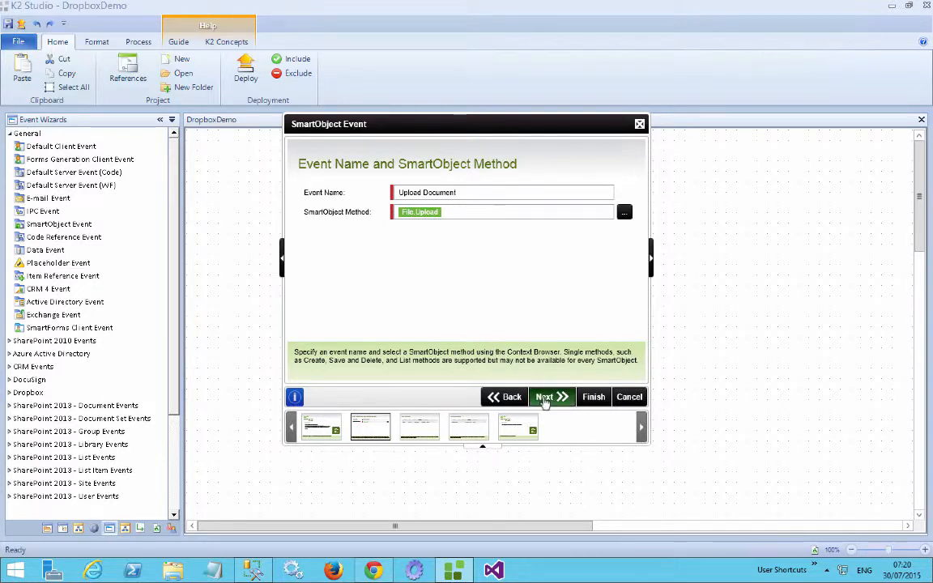
left_click(546, 396)
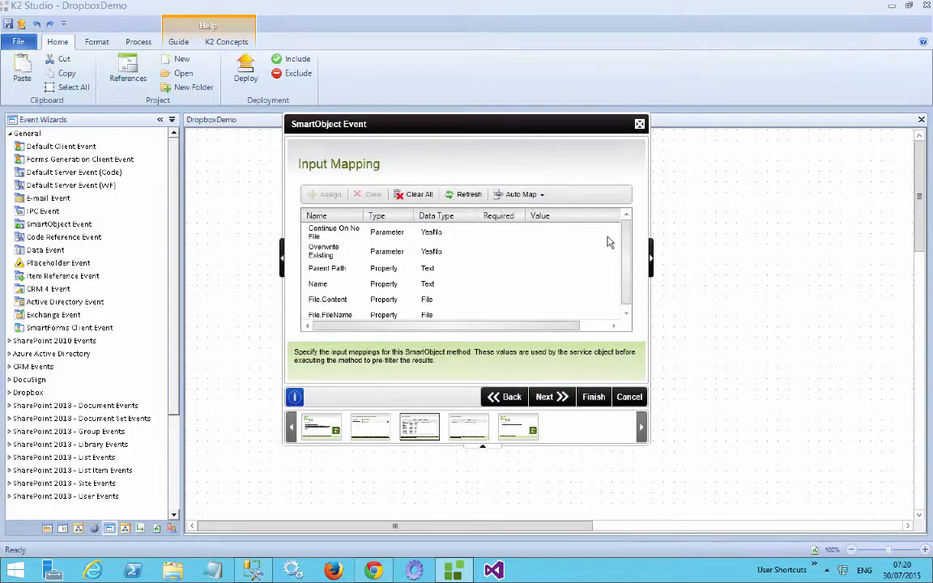
Step: Map the File.Content input to the Content property under FileLeafRef in the process's dOCUMENT reference
scroll(626, 247, "down", 1)
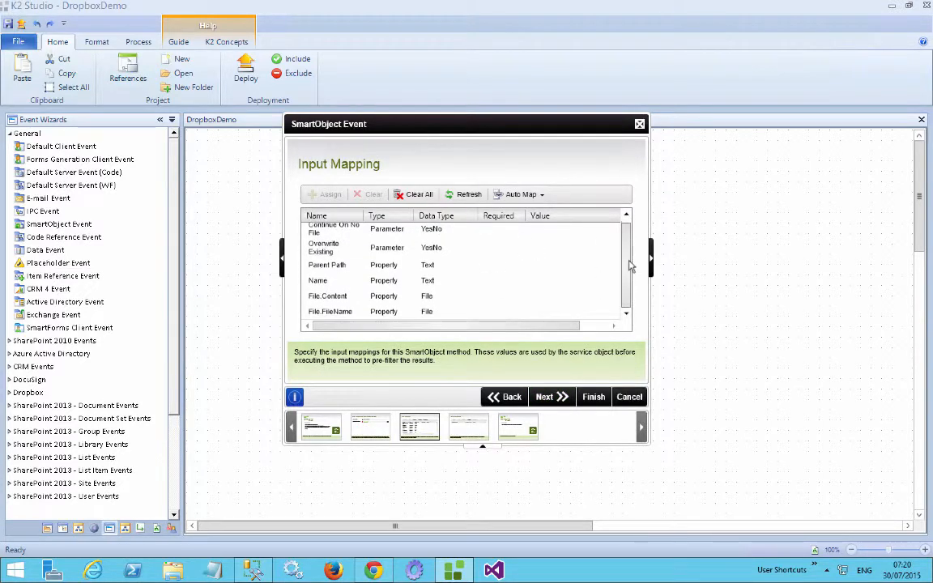
left_click(331, 314)
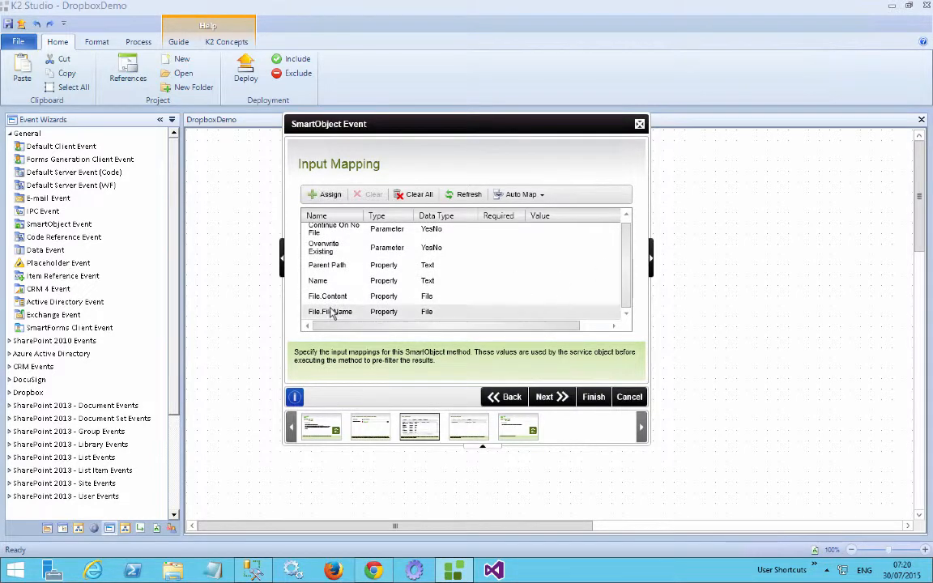
double_click(334, 298)
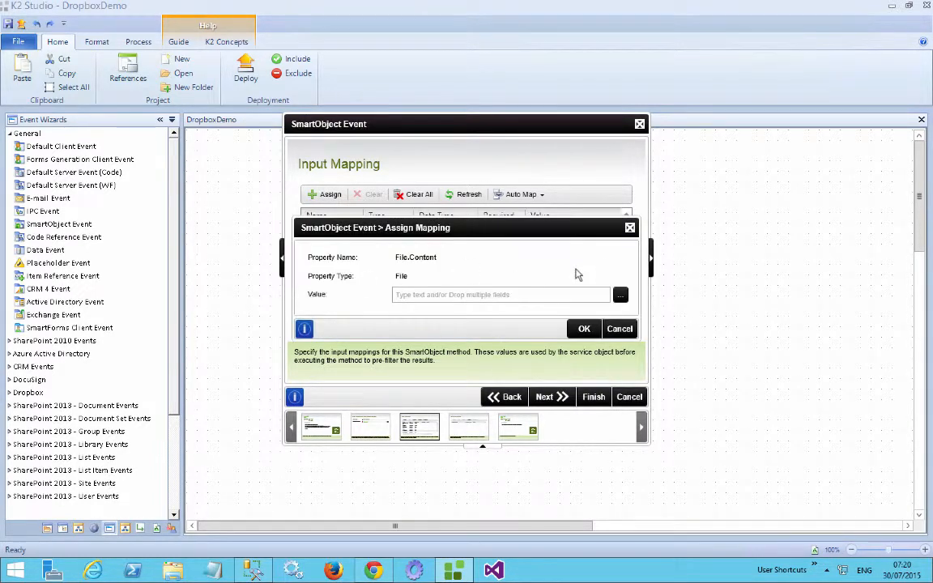
left_click(619, 296)
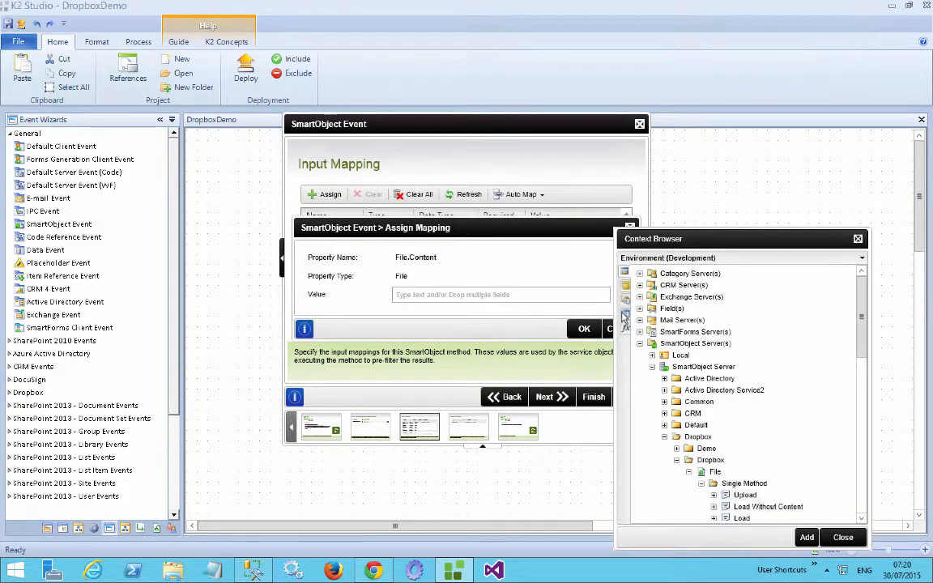
left_click(625, 316)
left_click(625, 285)
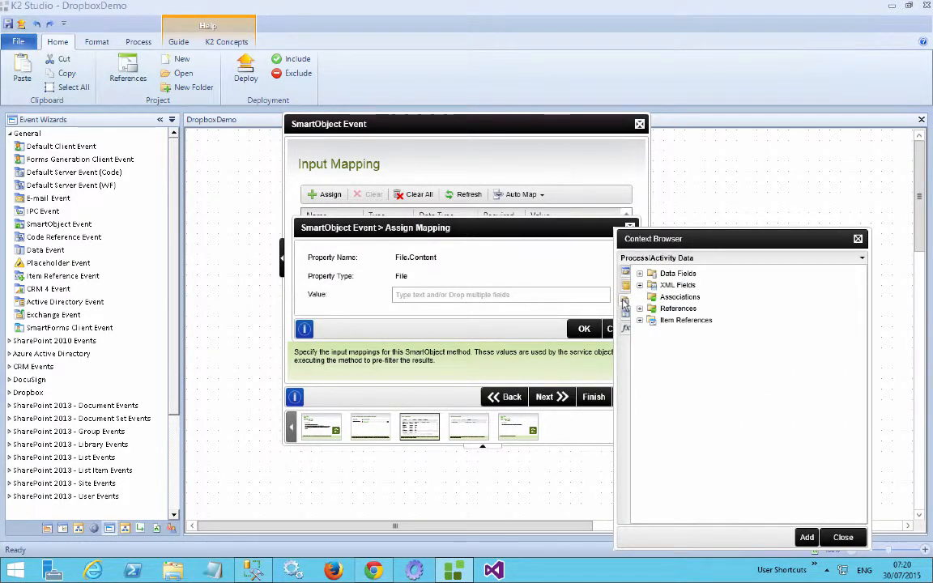
left_click(639, 309)
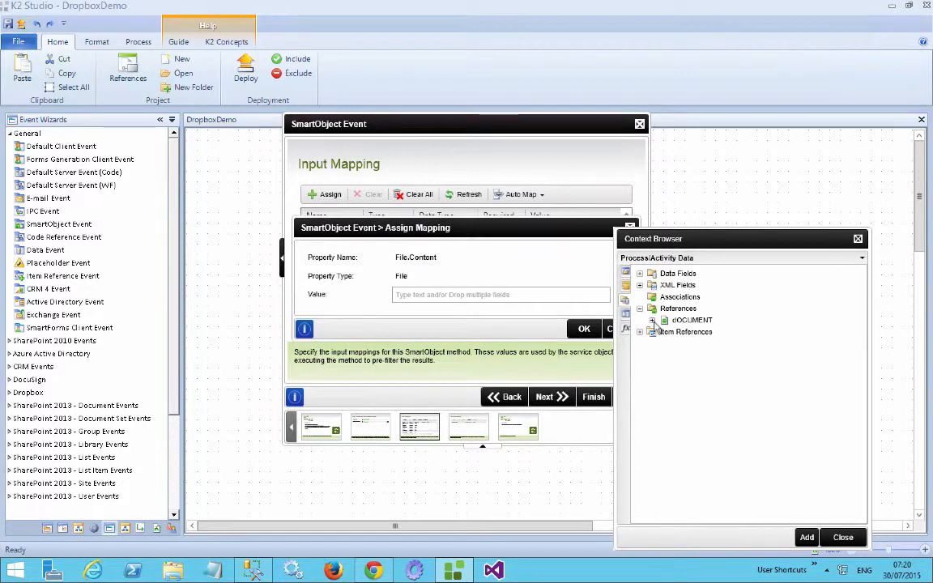
left_click(652, 321)
scroll(766, 387, "down", 2)
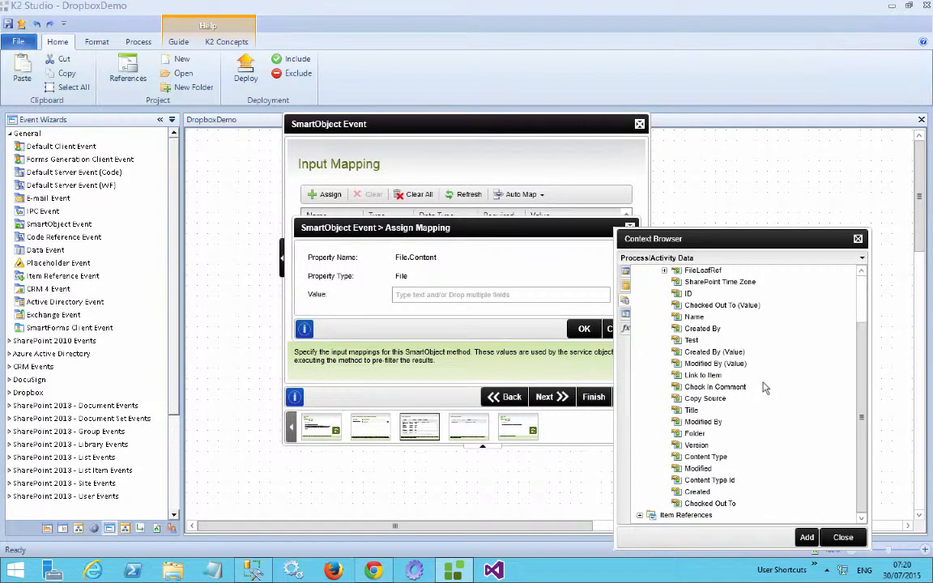
scroll(765, 388, "up", 2)
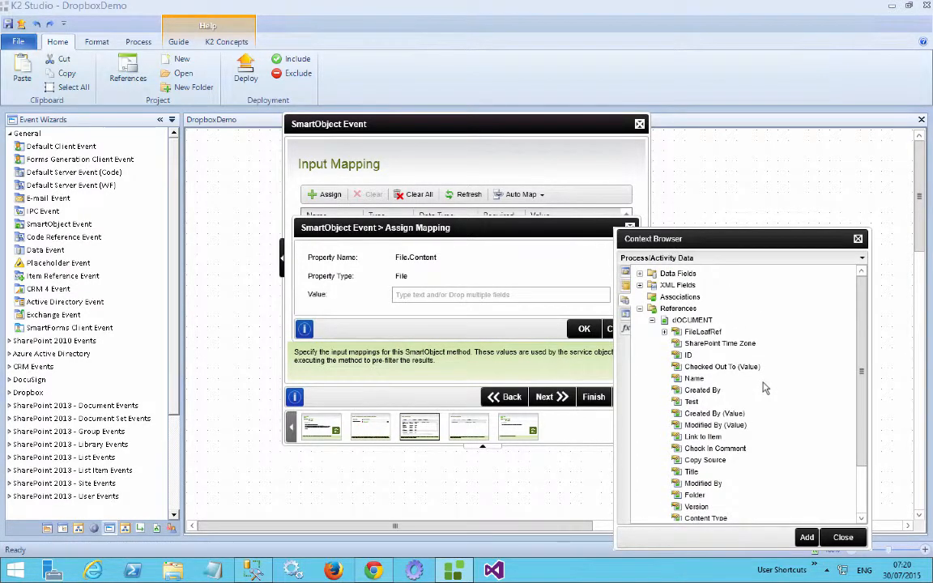
left_click(664, 332)
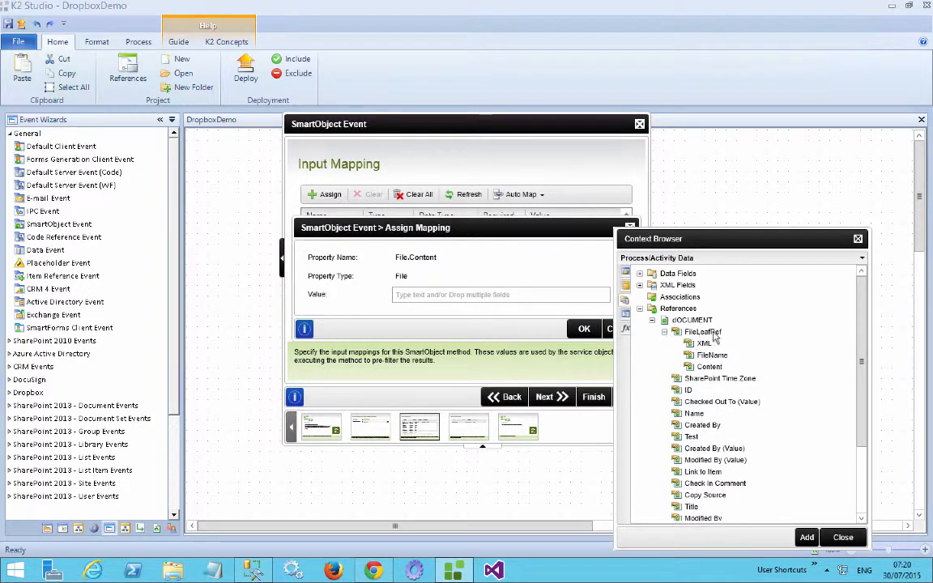
double_click(710, 354)
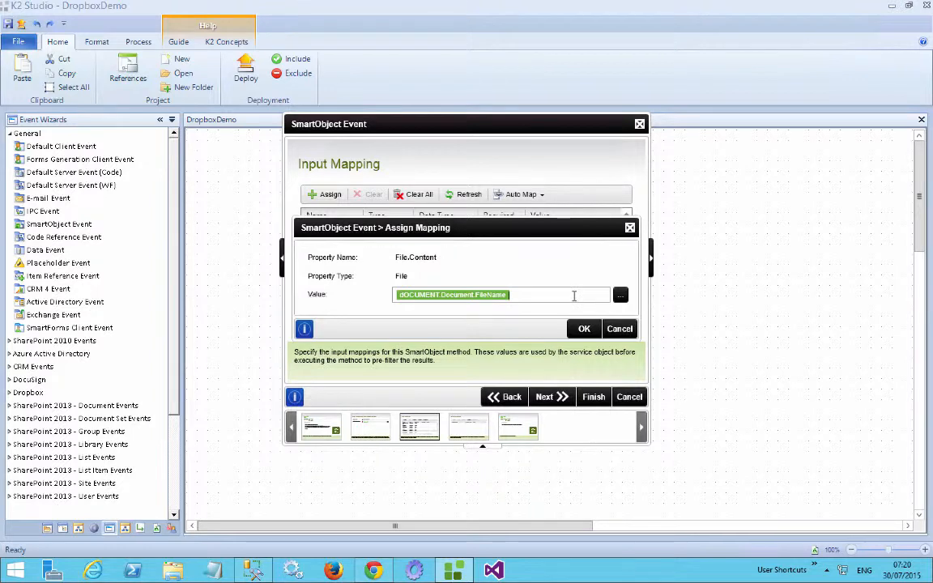
key("Delete")
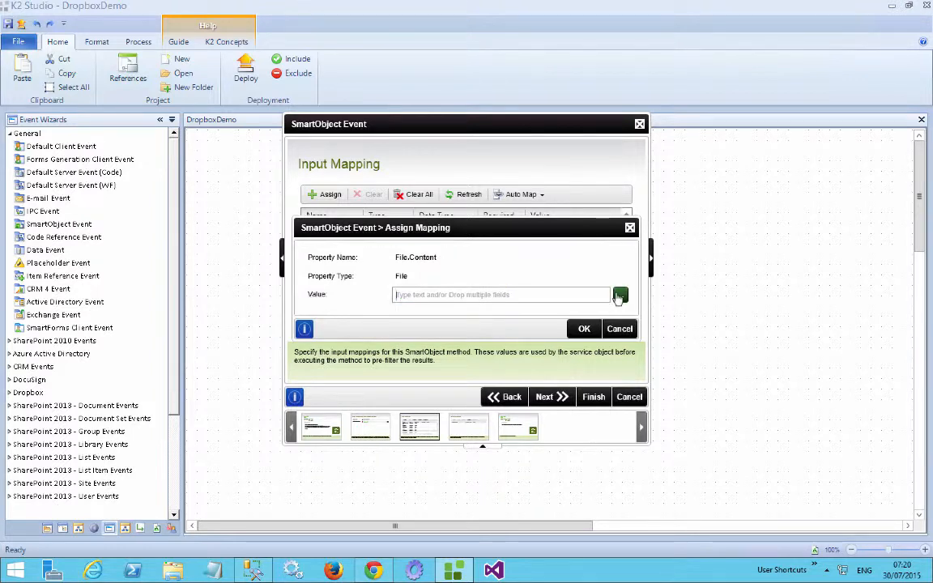
left_click(621, 295)
double_click(720, 368)
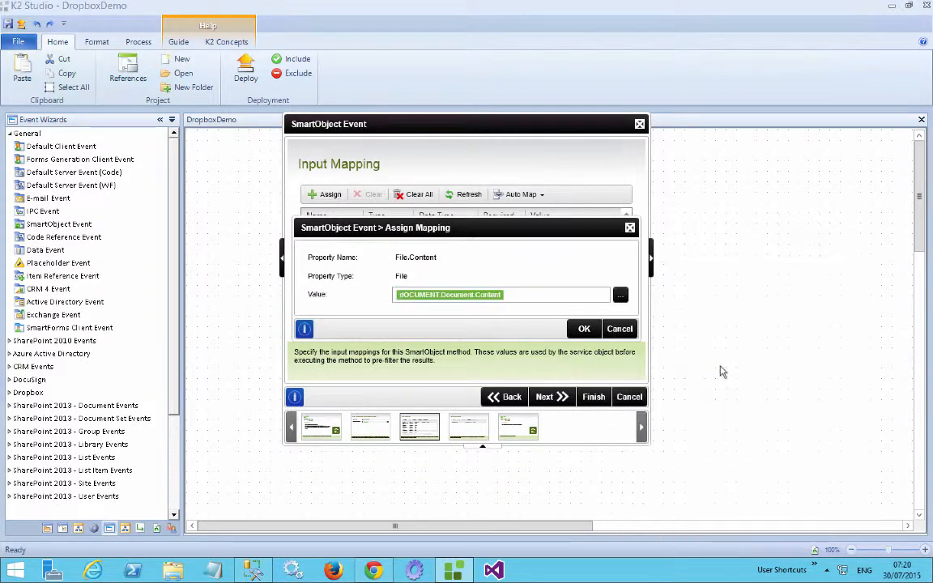
left_click(584, 329)
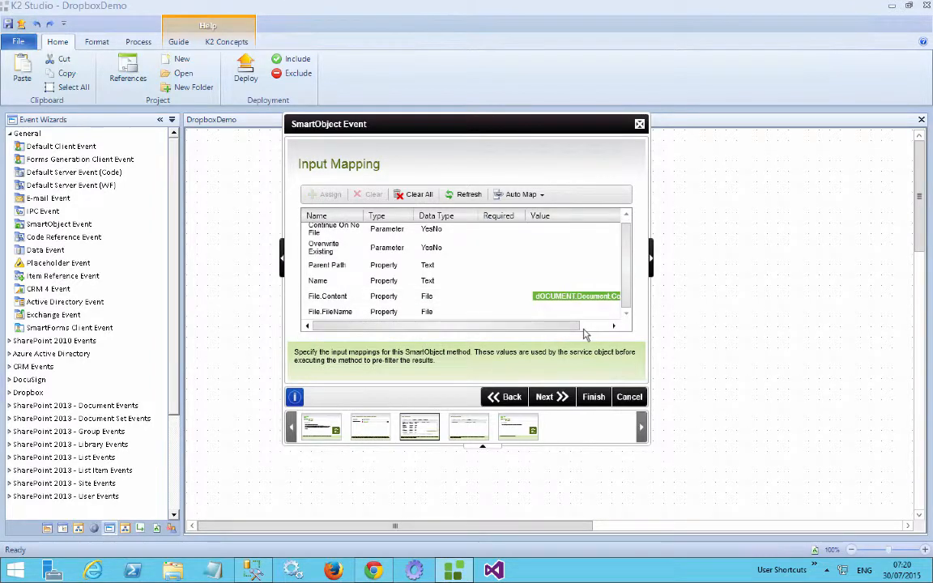
Step: Map the File.FileName input to the FileName property under the dOCUMENT reference's FileLeafRef
double_click(414, 314)
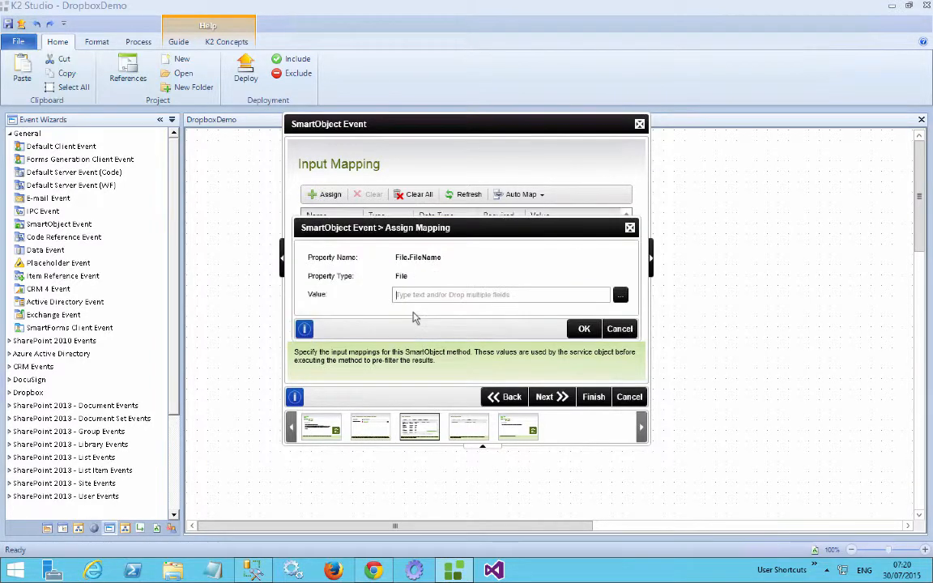
left_click(620, 296)
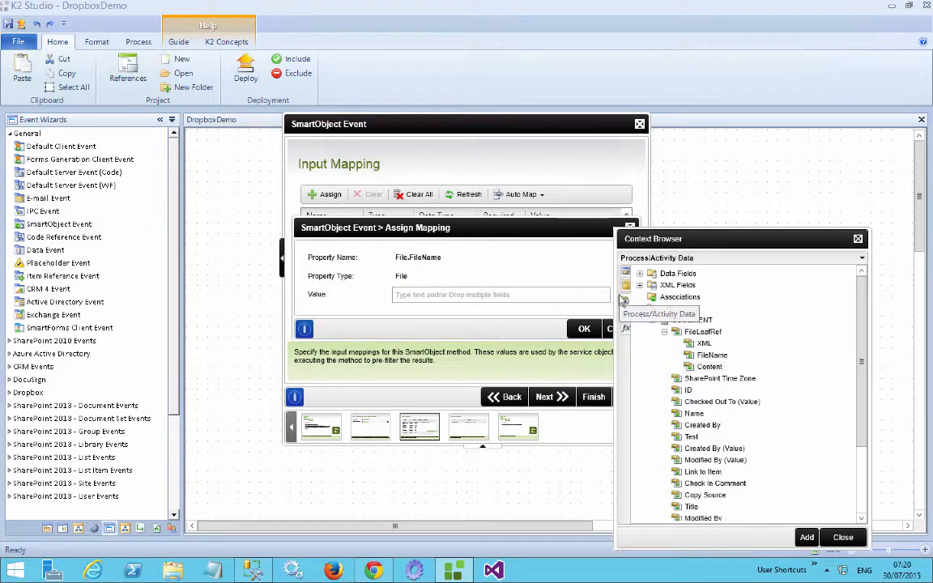
left_click(696, 357)
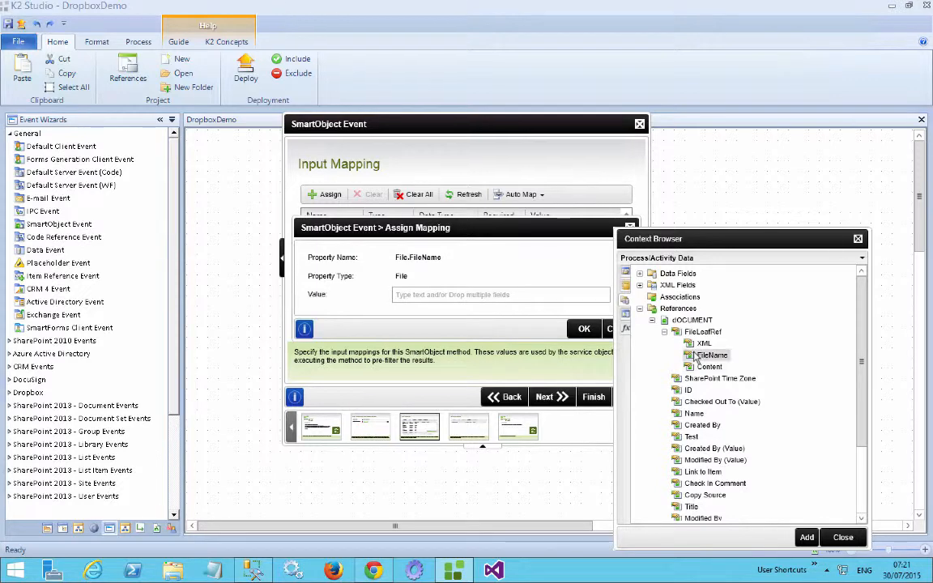
left_click(804, 538)
left_click(579, 328)
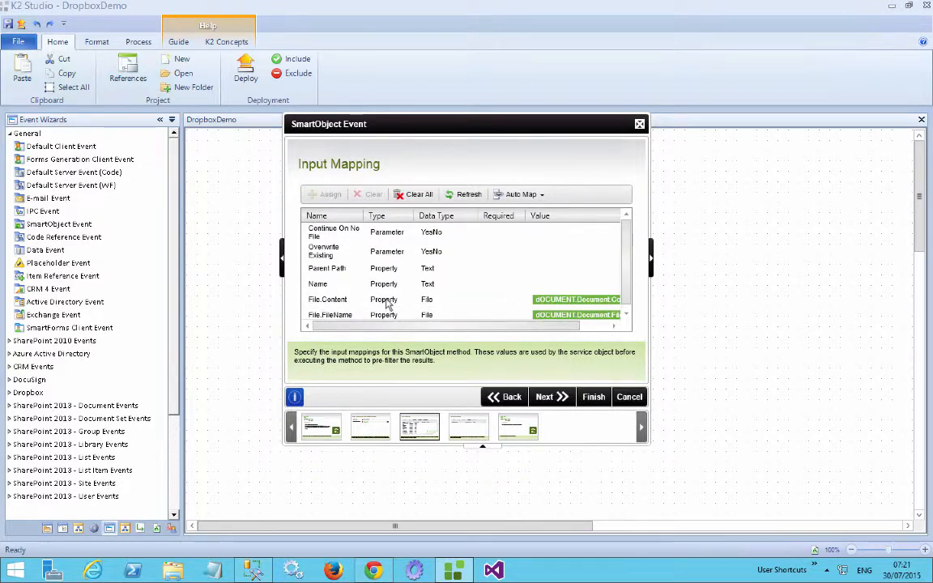
Step: Map the Name input to the Name property of the dOCUMENT reference
double_click(338, 289)
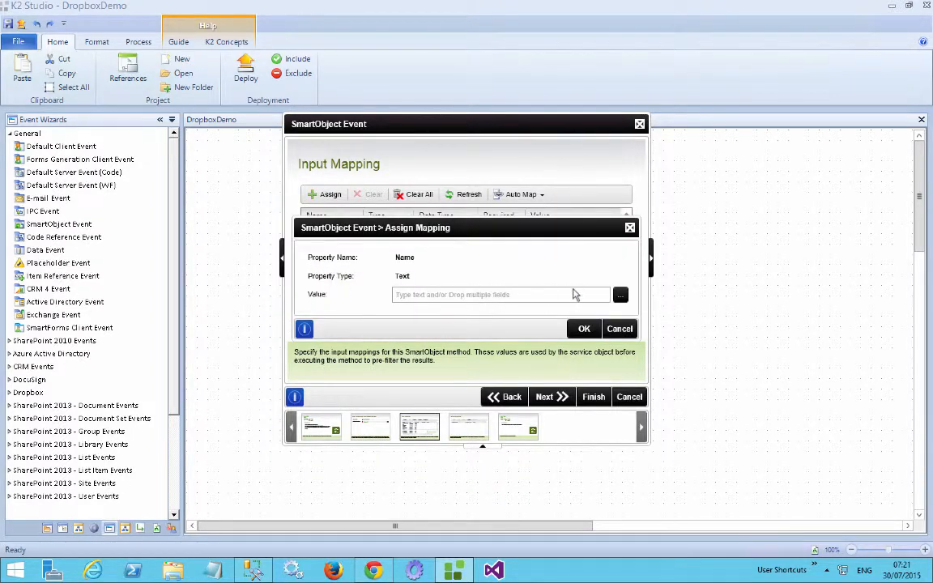
left_click(619, 296)
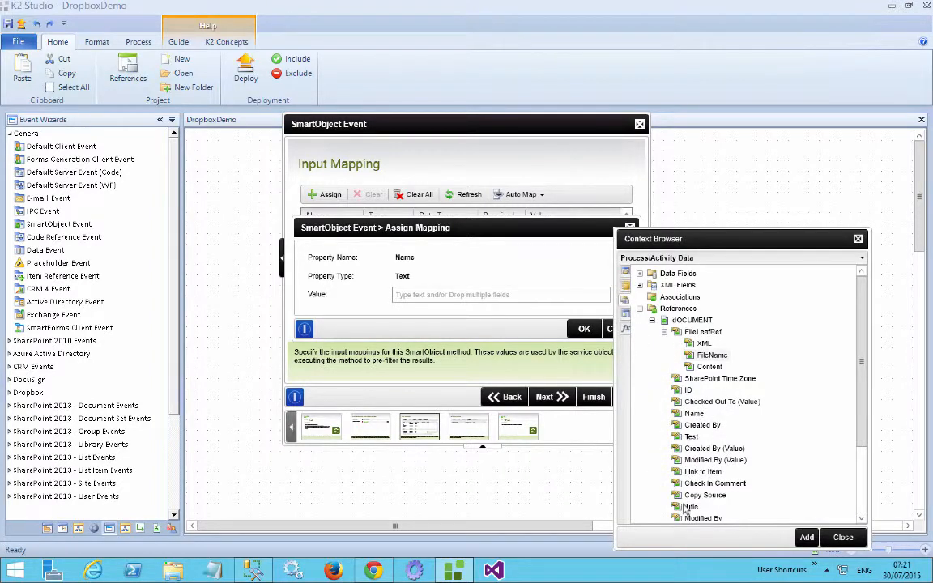
double_click(696, 415)
left_click(582, 329)
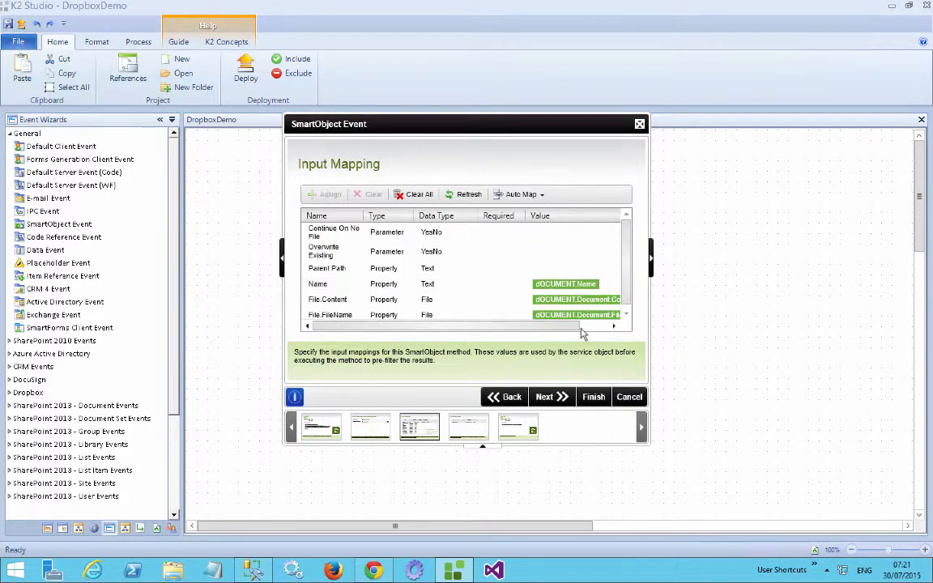
Step: Map the returned Path to the DropboxDemo process's Path data field and finish the Upload Document event
left_click(545, 398)
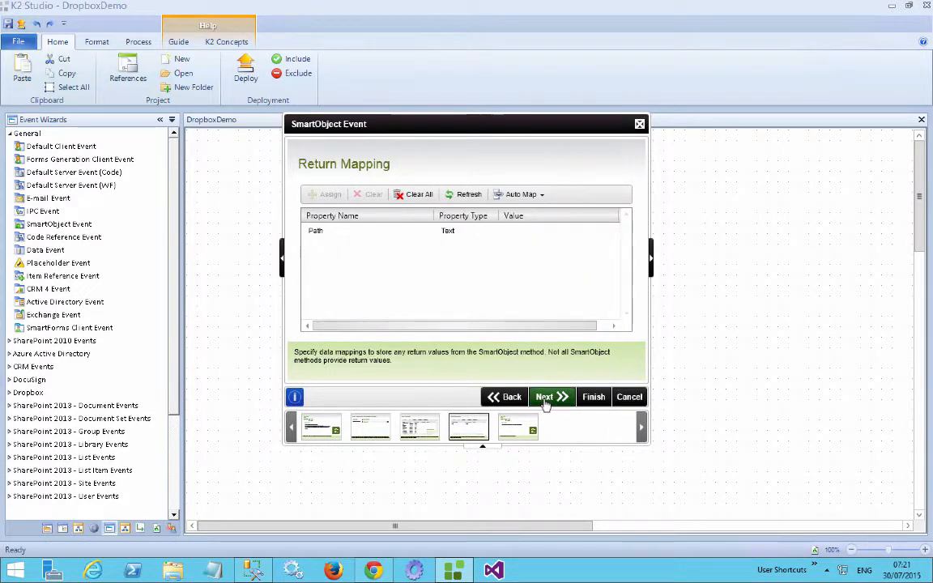
left_click(470, 238)
left_click(324, 194)
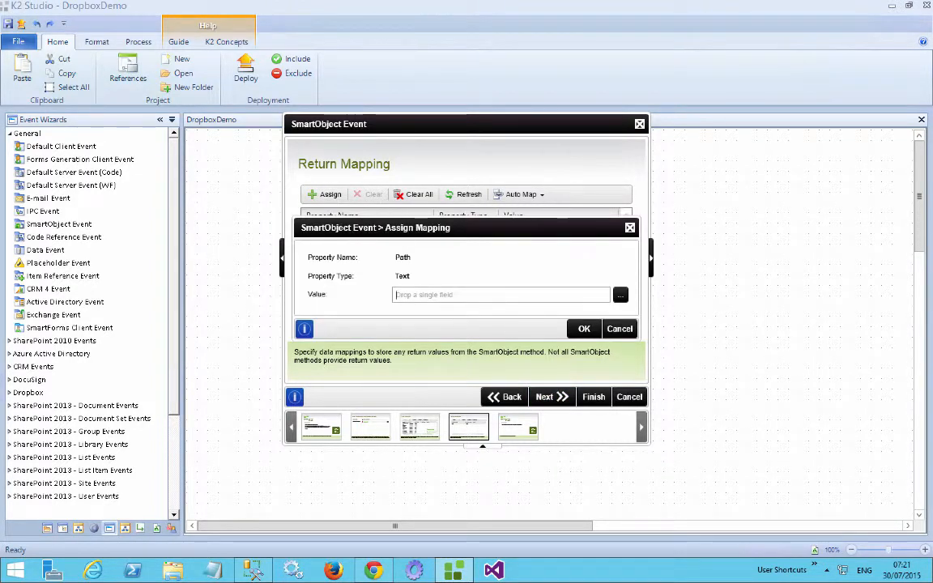
left_click(620, 295)
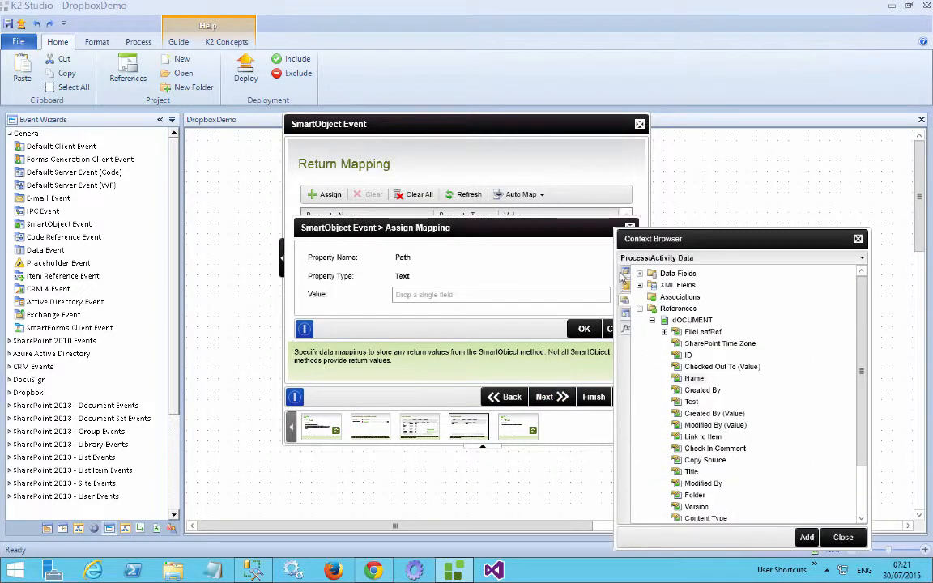
left_click(625, 285)
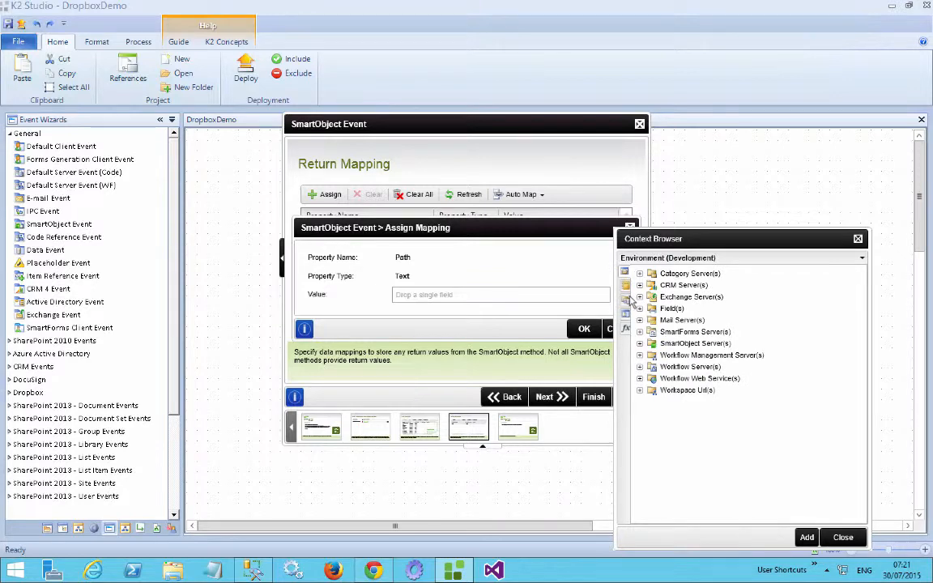
left_click(626, 298)
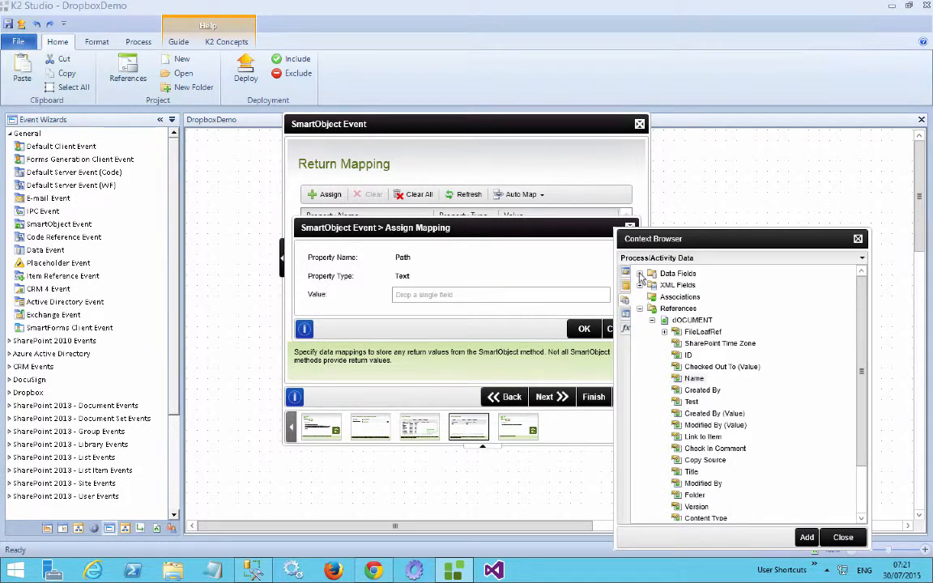
left_click(639, 274)
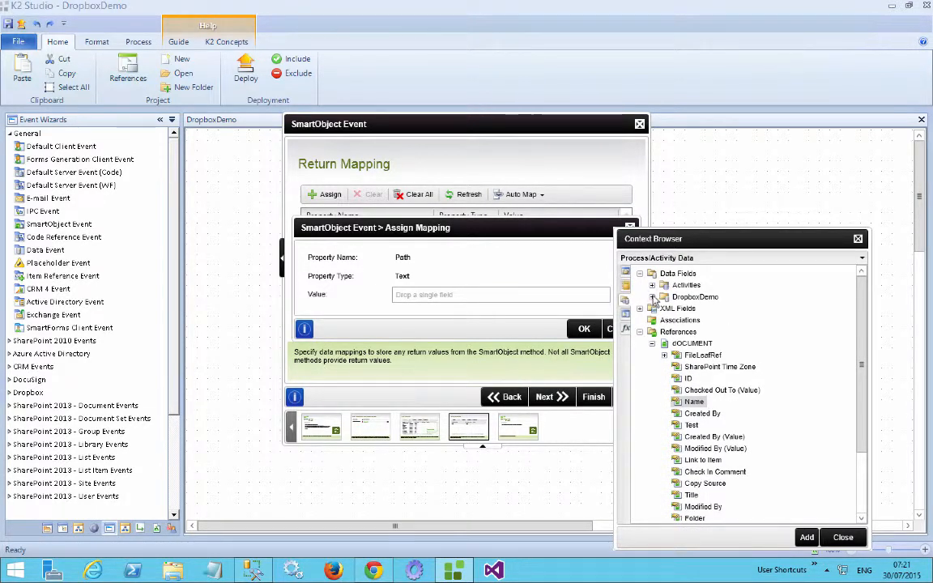
left_click(653, 297)
double_click(679, 321)
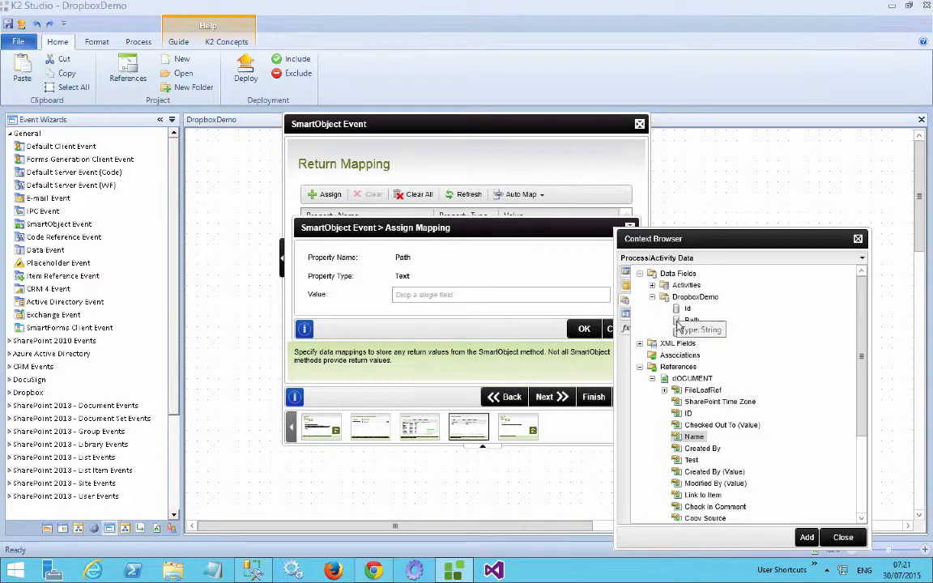
left_click(584, 330)
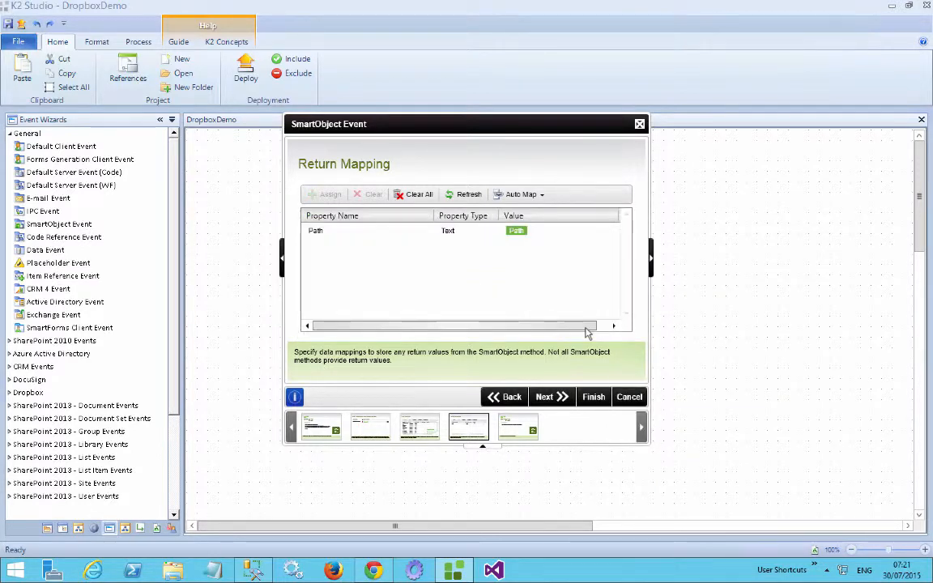
left_click(595, 400)
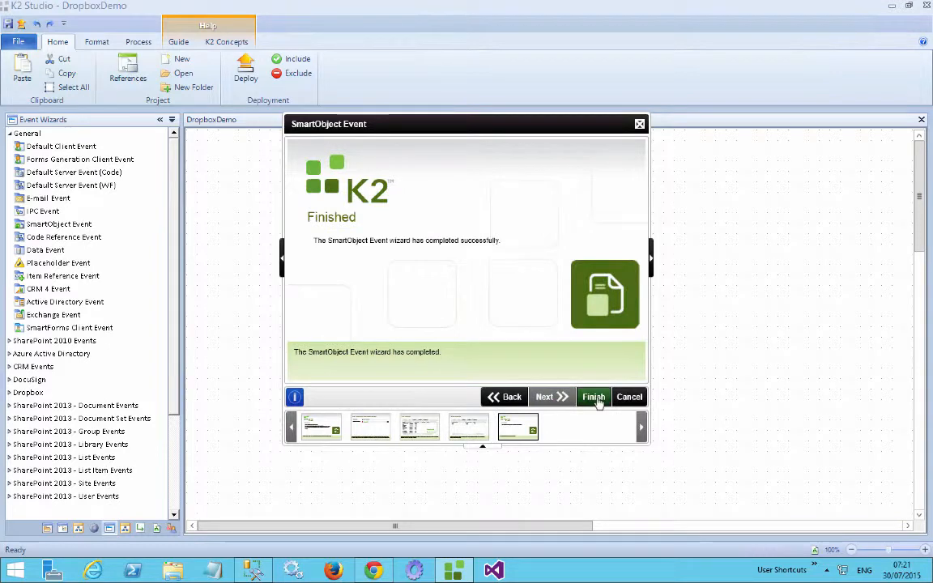
left_click(595, 400)
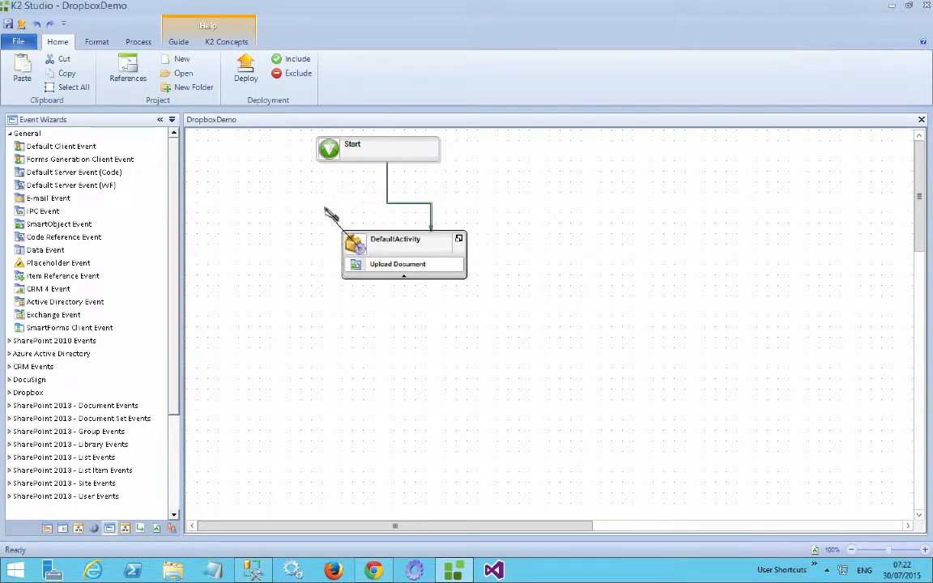
Step: Move the default activity closer beneath Start and rename it Upload to Dropbox
left_click_drag(325, 210, 360, 227)
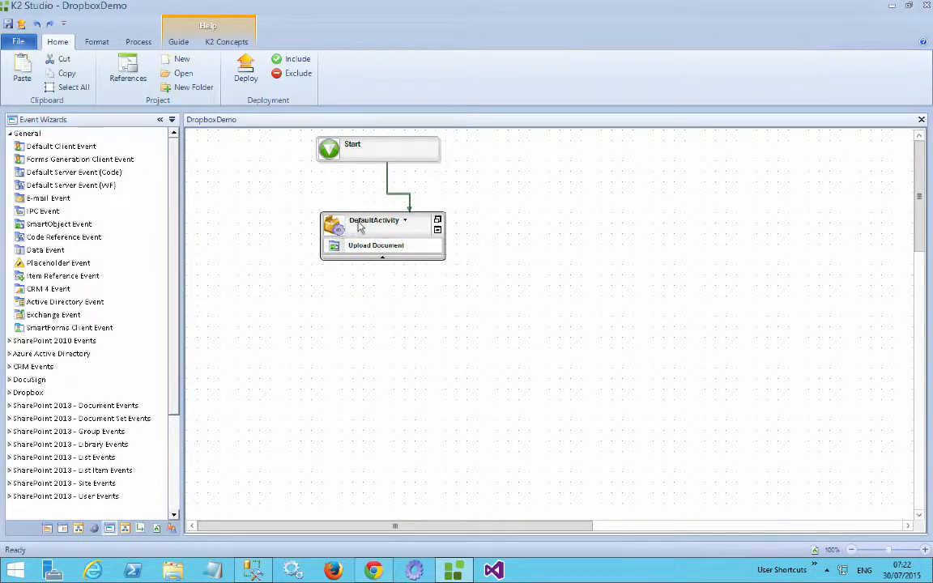
left_click(360, 225)
type("Upload to Dropbox")
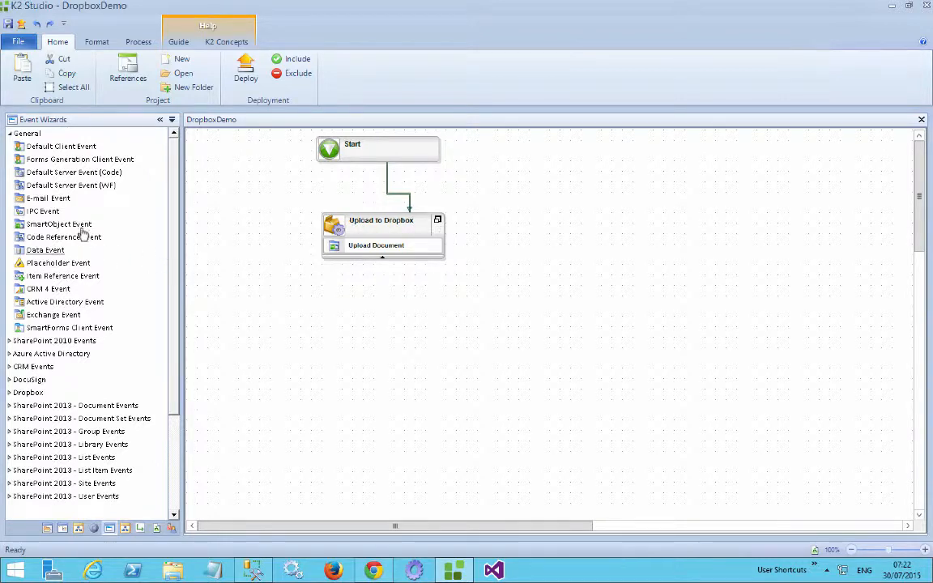
Step: Add a SmartObject event to the Upload to Dropbox activity and name it Get Public link
left_click_drag(78, 227, 376, 253)
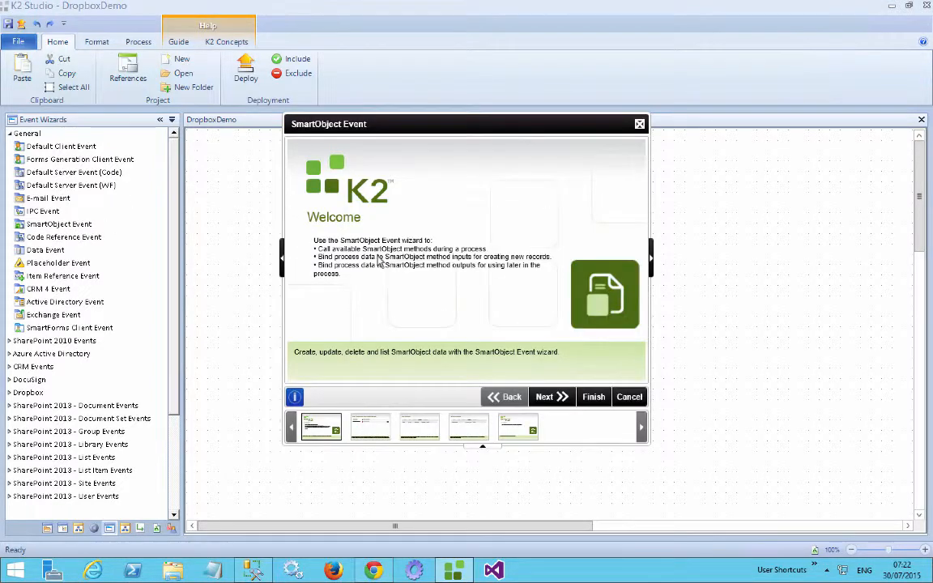
left_click(556, 400)
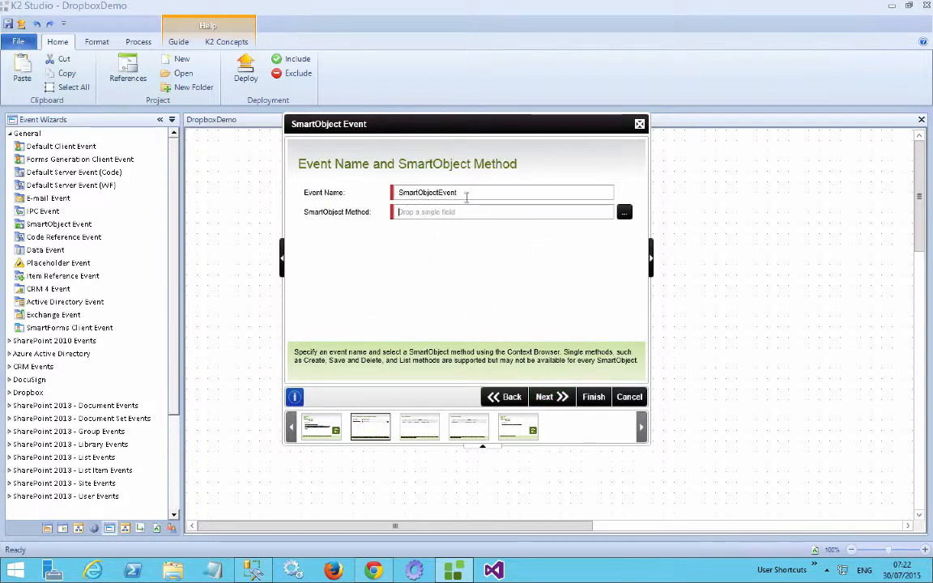
left_click_drag(462, 193, 309, 200)
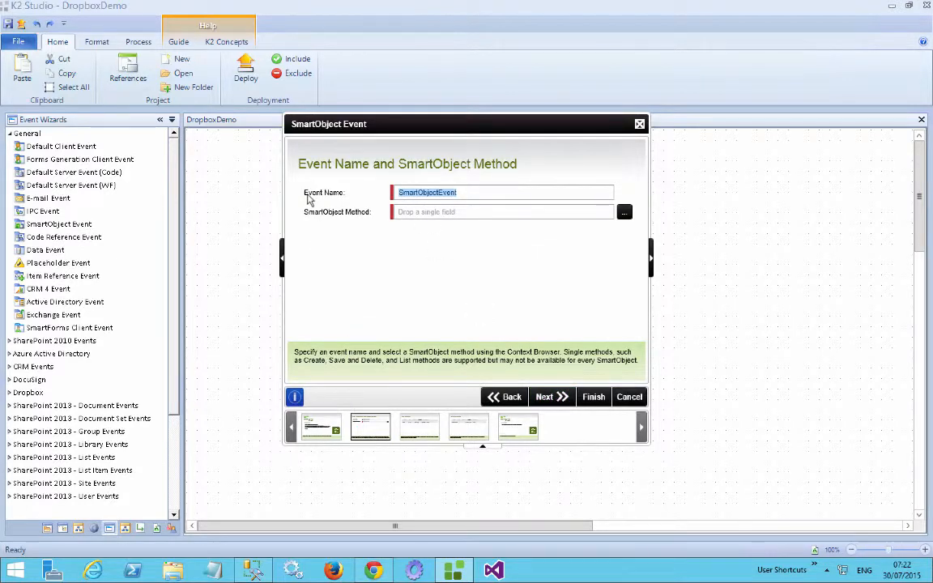
key("BackSpace")
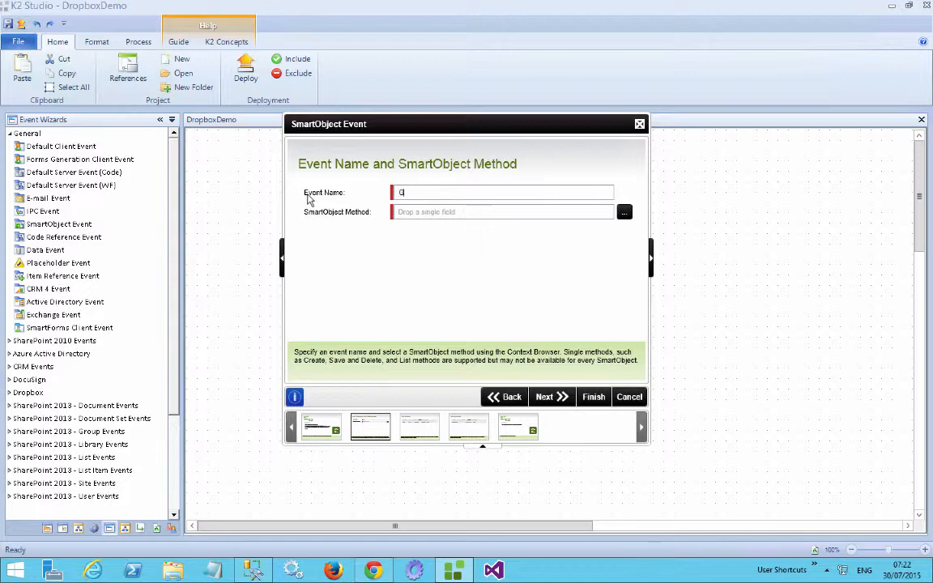
type("Get Public link")
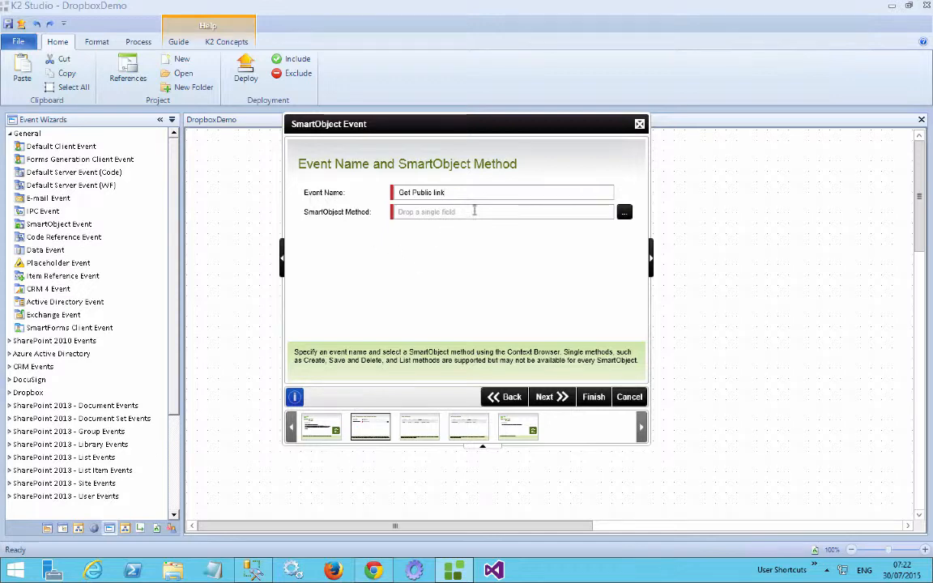
Step: Set the SmartObject method to the single method Load of Shared Link in the Dropbox > Dropbox folder on the SmartObject Server
left_click(621, 211)
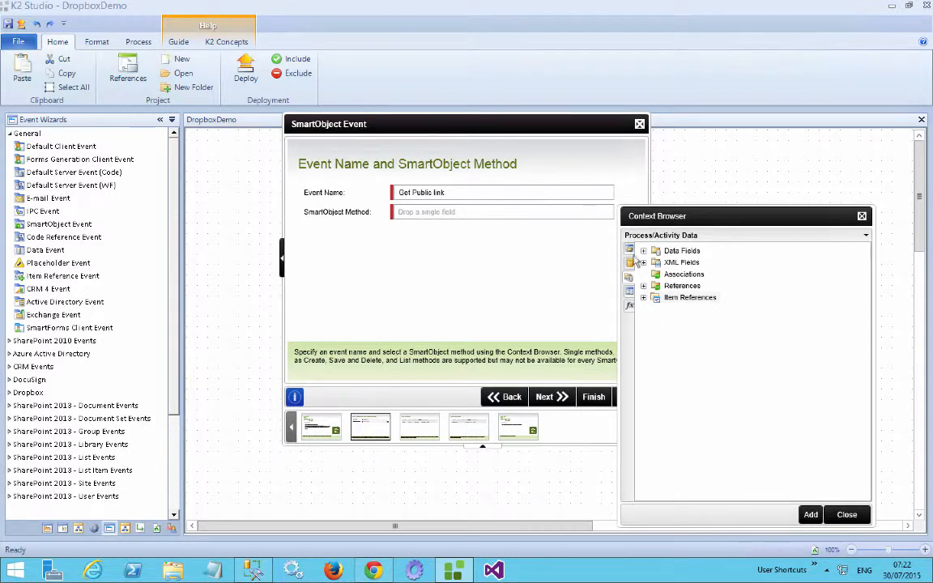
left_click(631, 262)
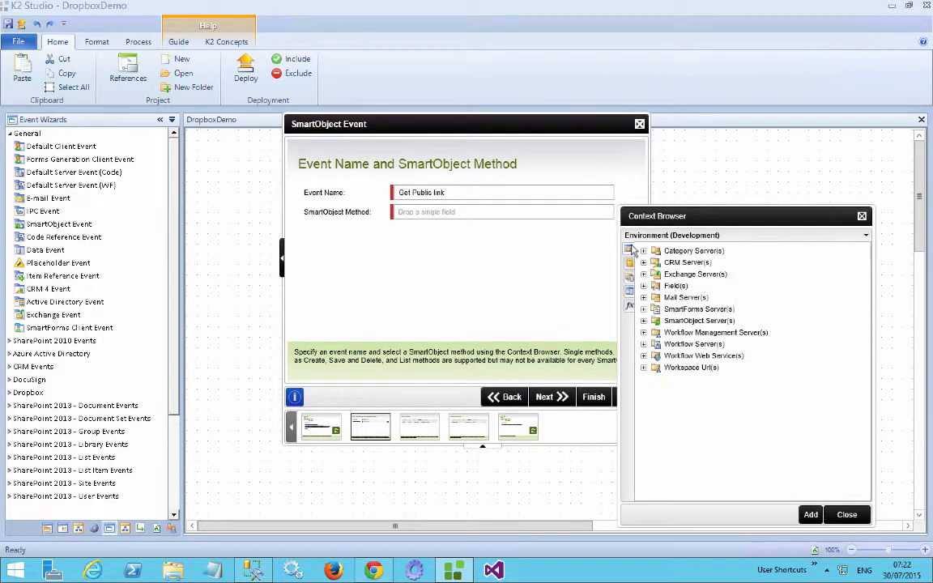
left_click(643, 320)
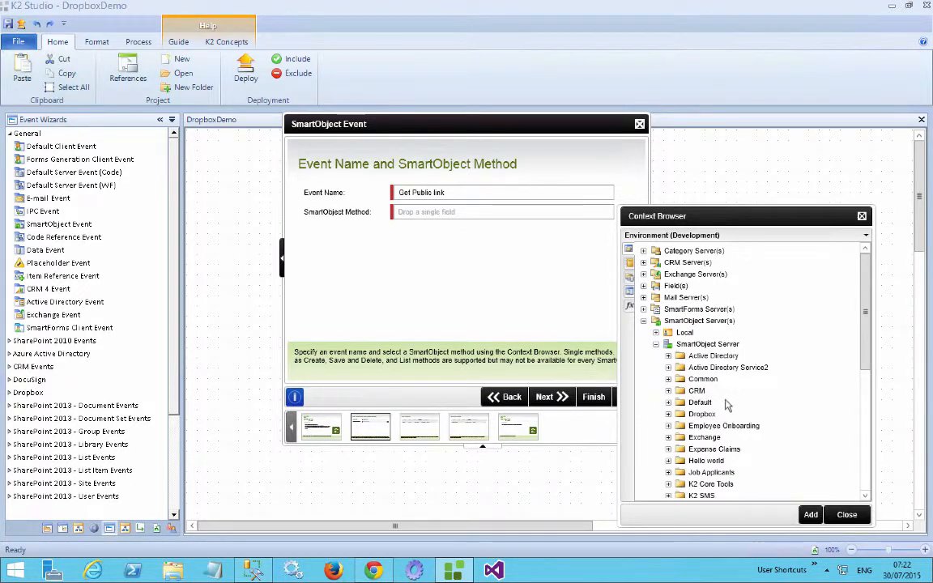
left_click(668, 414)
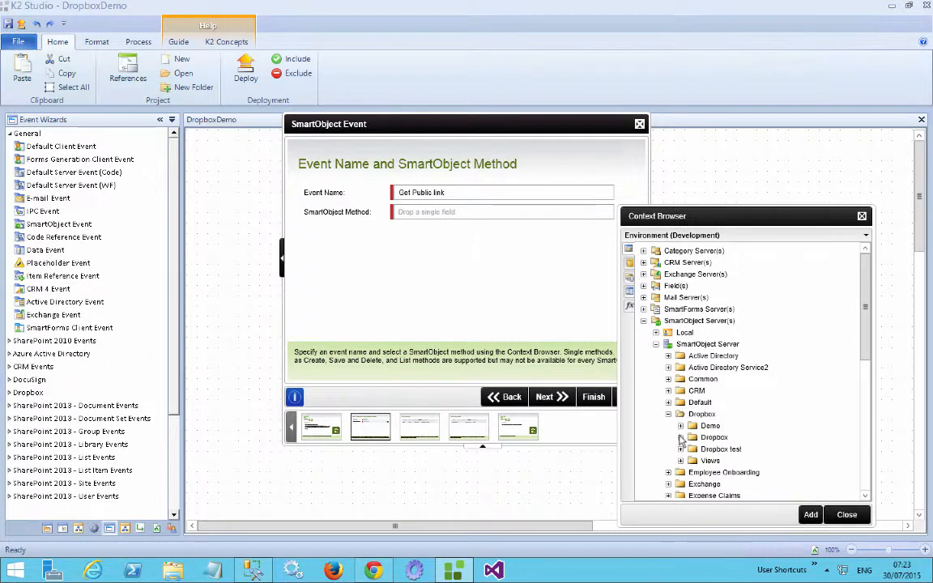
left_click(680, 437)
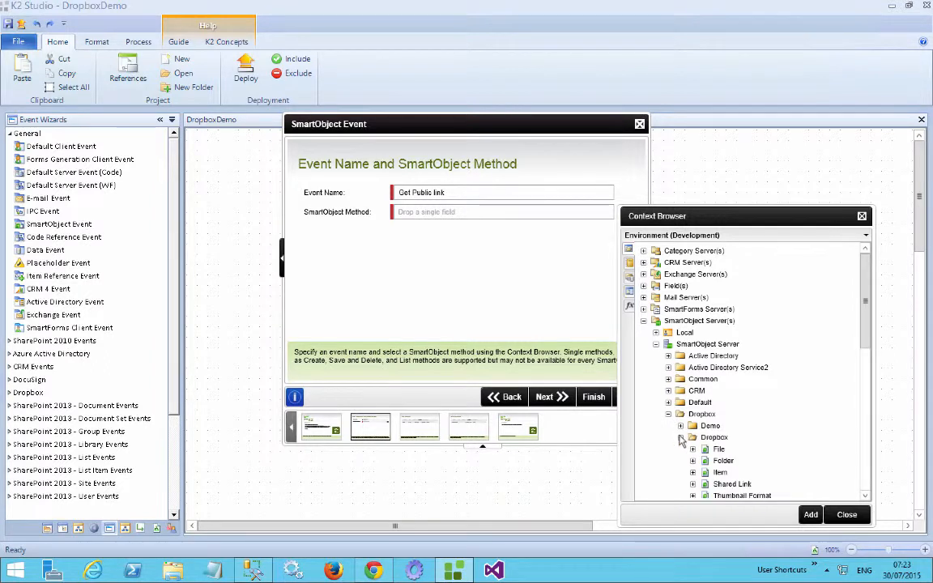
left_click(692, 449)
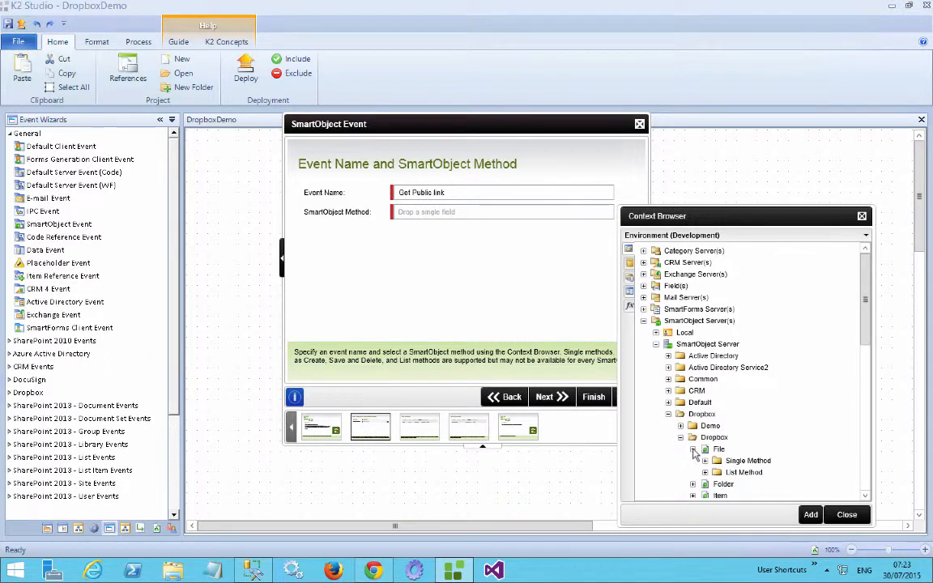
scroll(680, 341, "down", 8)
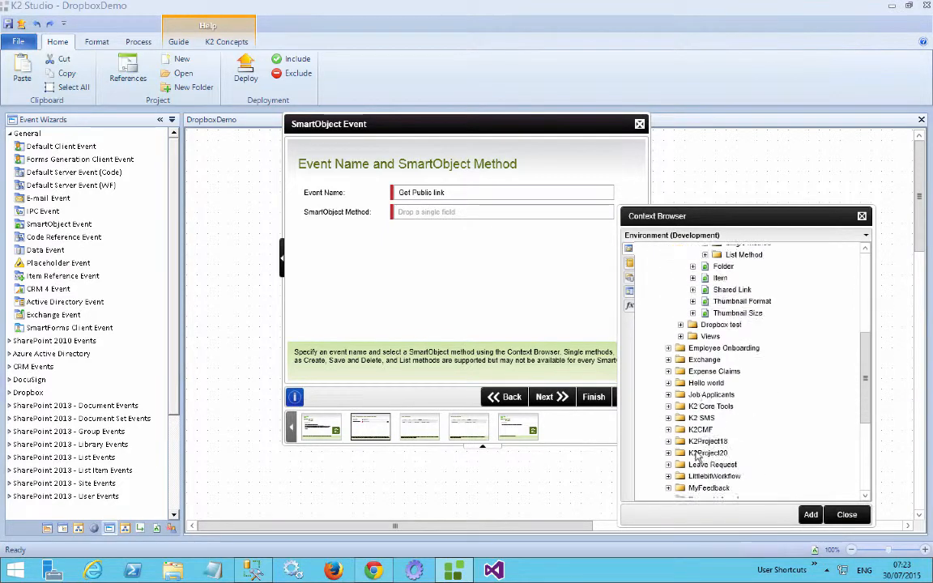
scroll(680, 332, "up", 10)
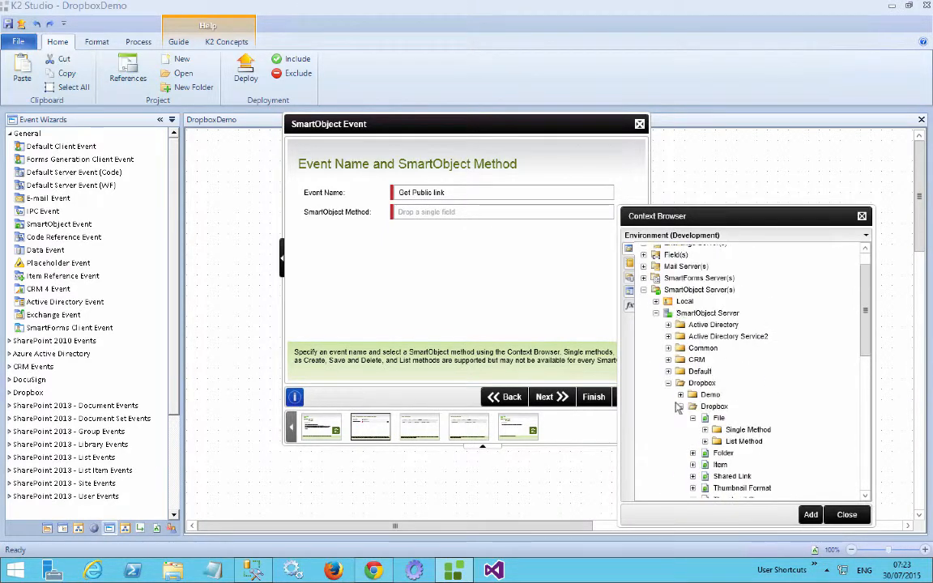
scroll(781, 443, "down", 8)
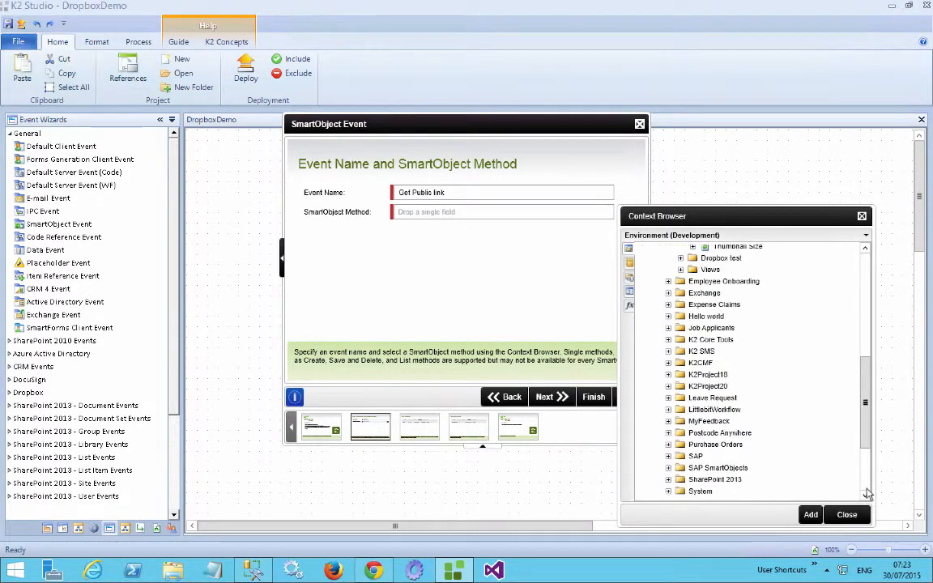
scroll(789, 304, "up", 1)
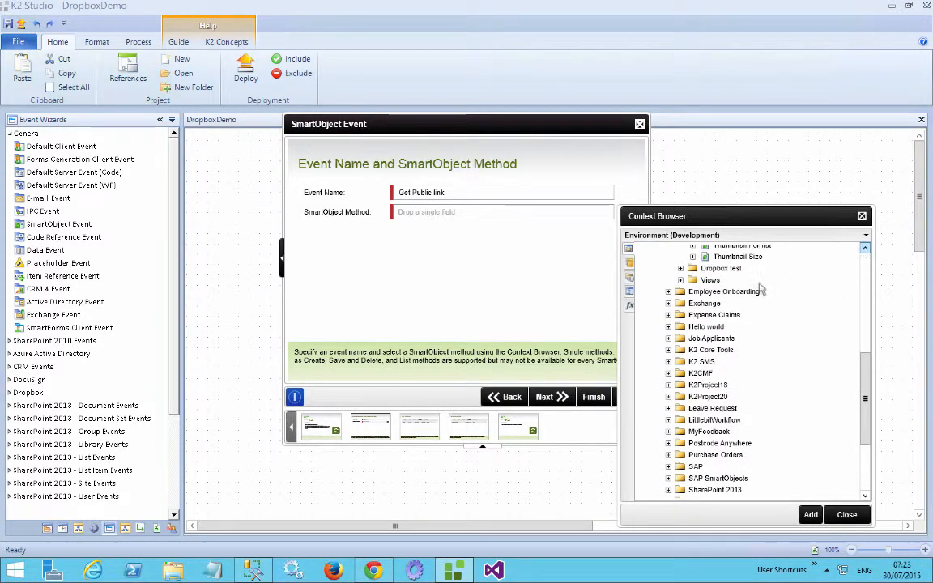
left_click(865, 250)
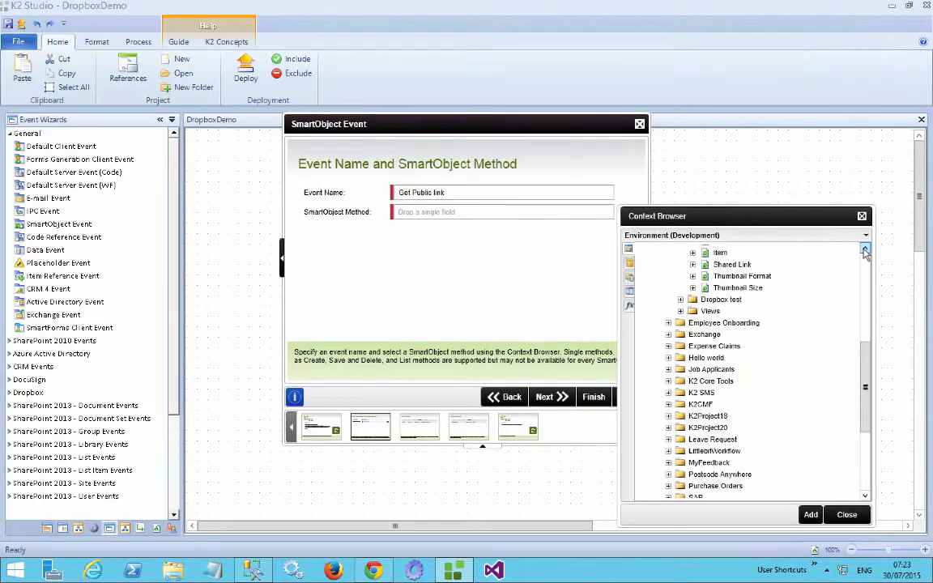
left_click(693, 265)
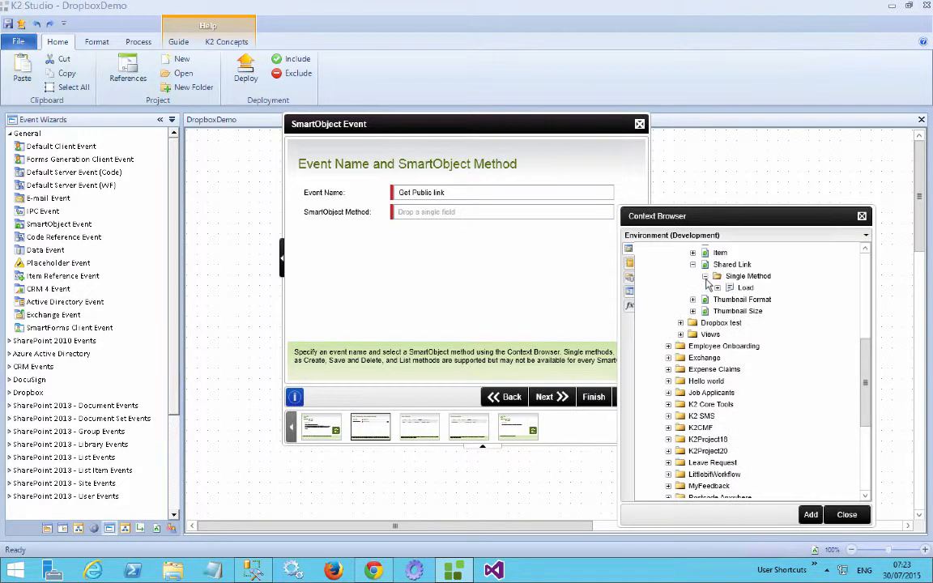
left_click(704, 276)
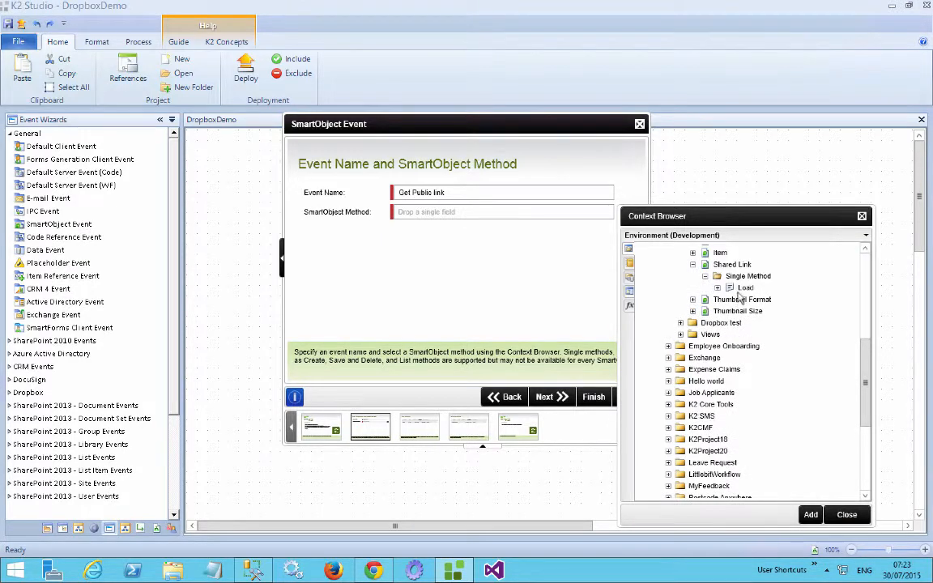
left_click(809, 514)
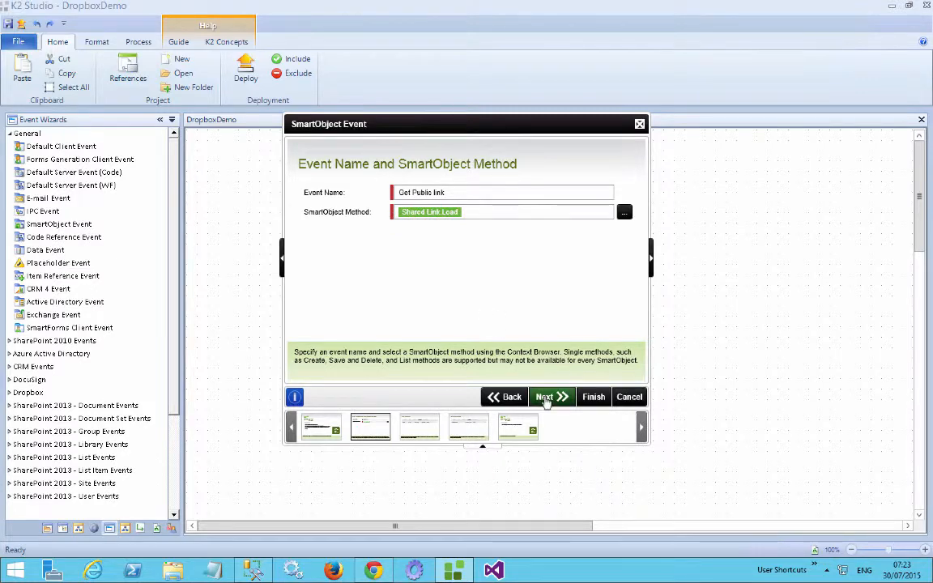
Step: Map the required Path input to the DropboxDemo process's Path data field
left_click(546, 396)
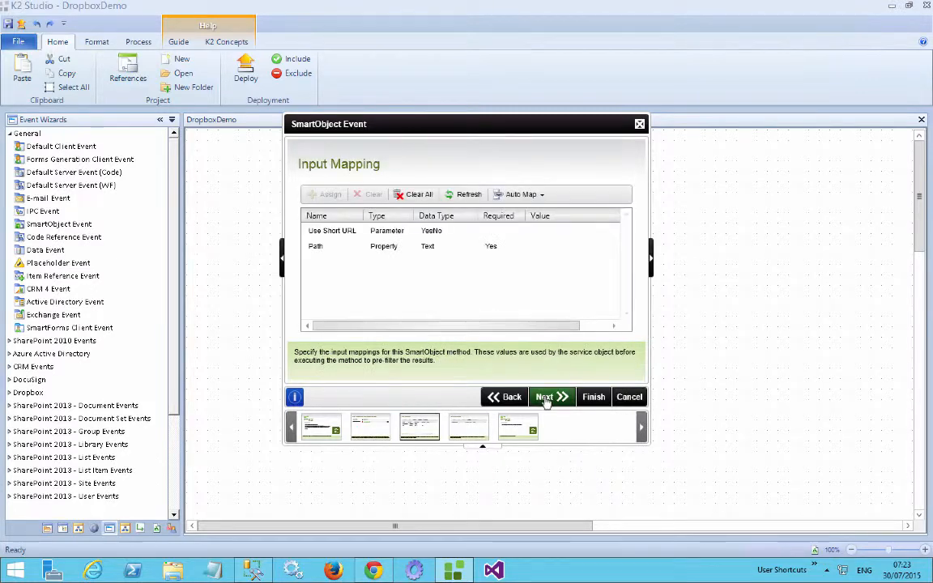
double_click(363, 248)
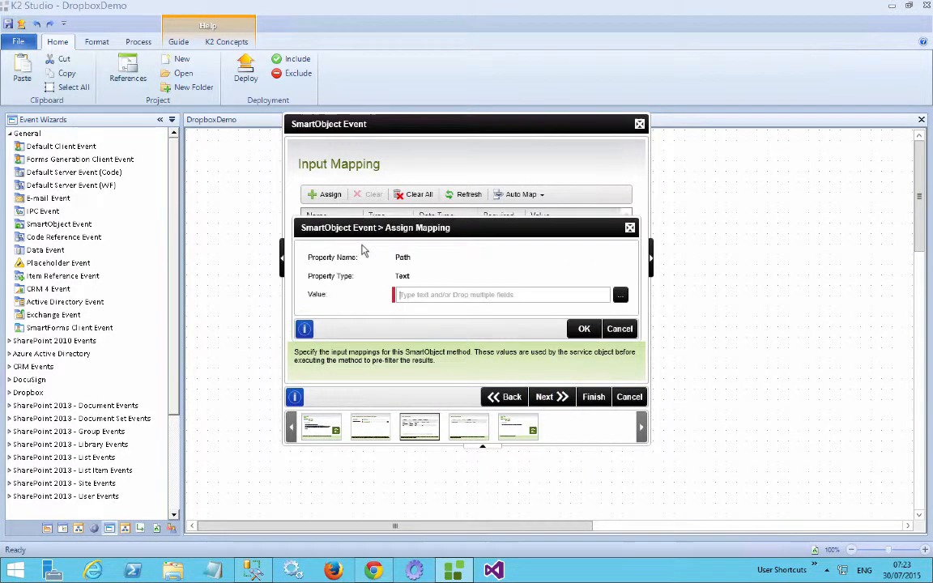
left_click(620, 297)
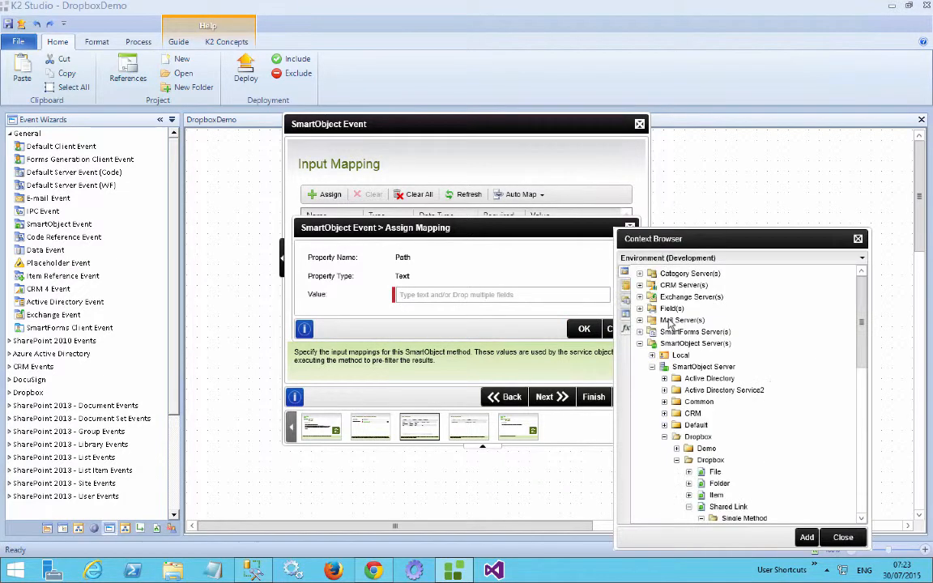
left_click(626, 298)
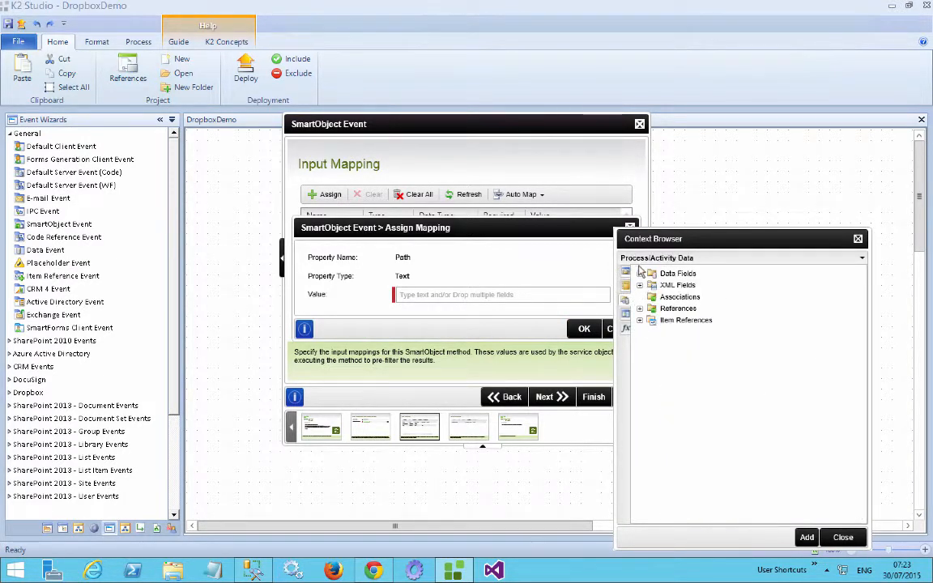
left_click(640, 274)
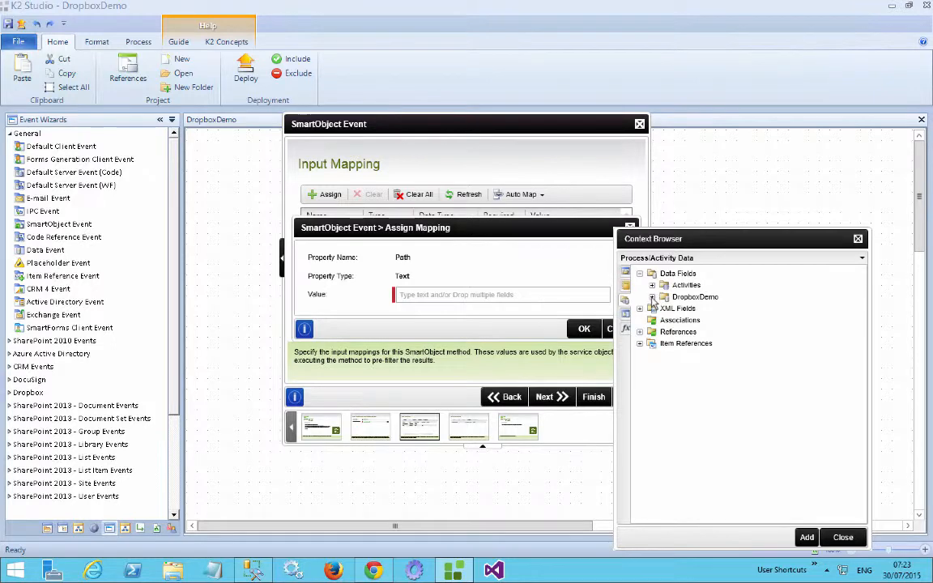
left_click(651, 298)
double_click(682, 322)
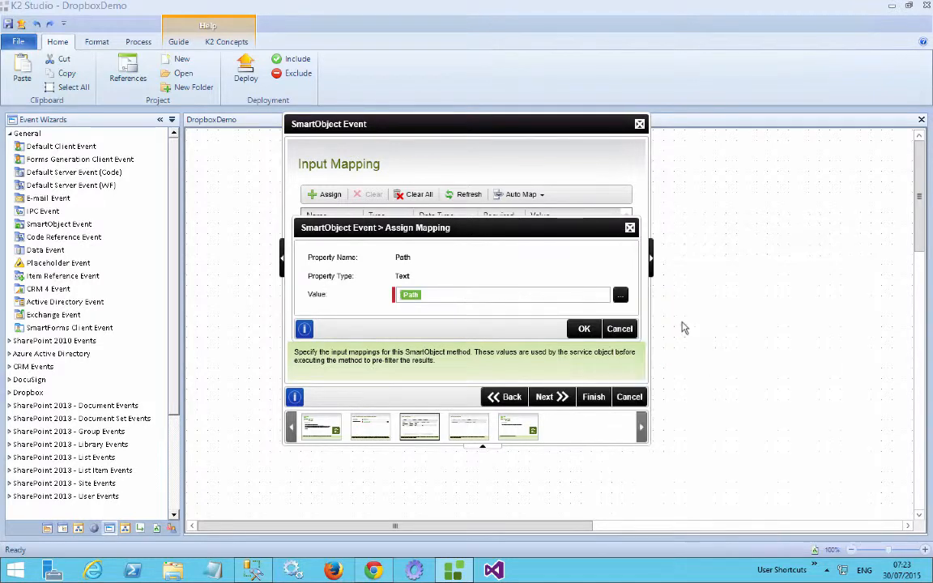
left_click(584, 328)
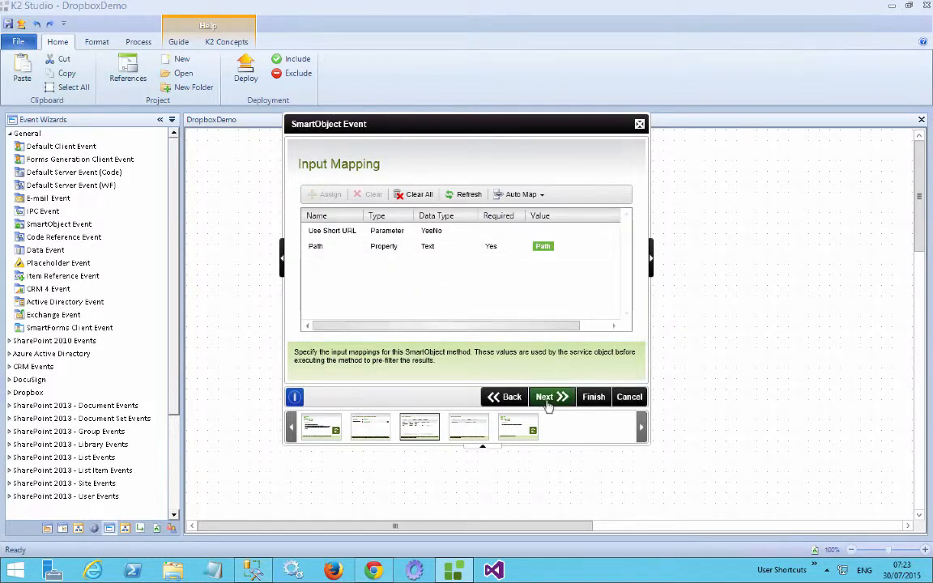
Step: Map the returned URL to the DropboxDemo process's PublicURL data field and finish the Get Public link event
left_click(546, 402)
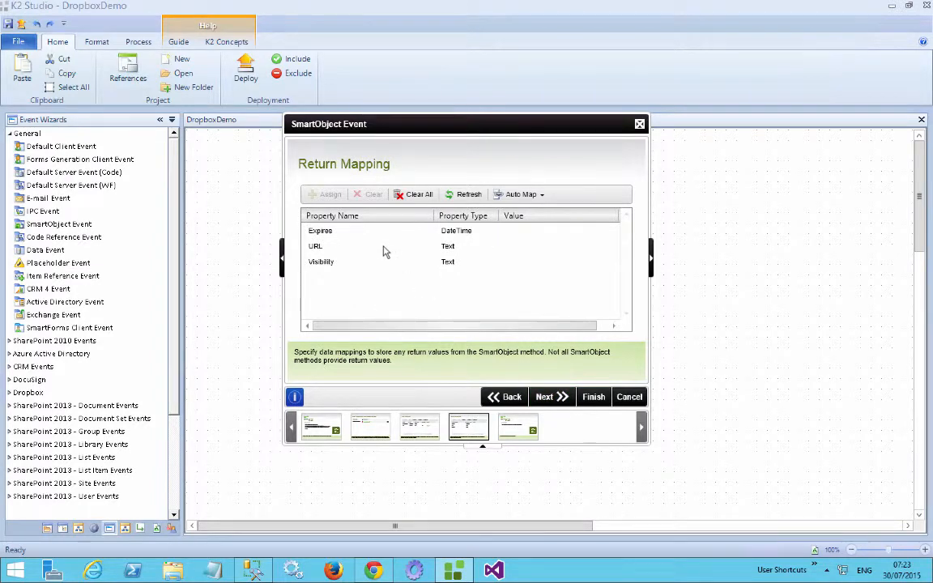
double_click(347, 248)
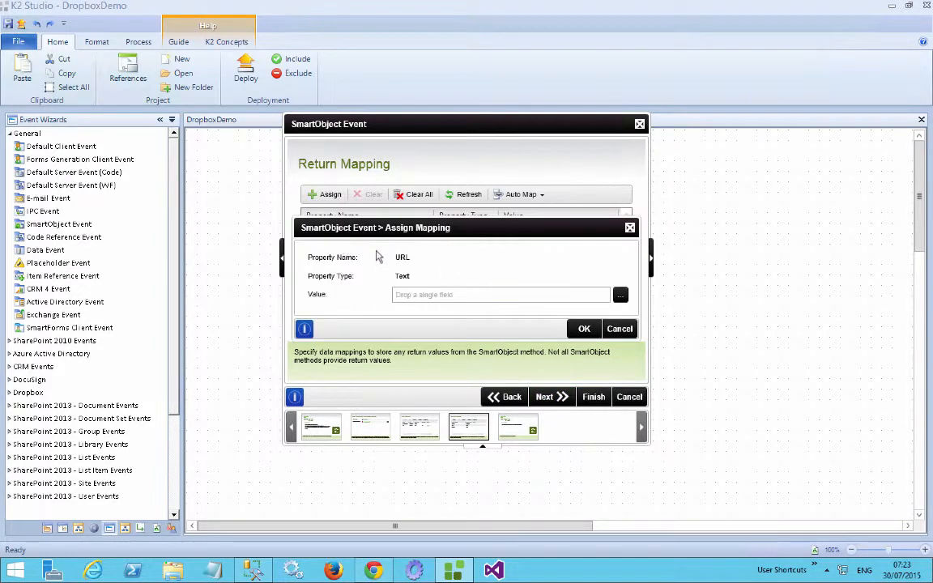
left_click(621, 295)
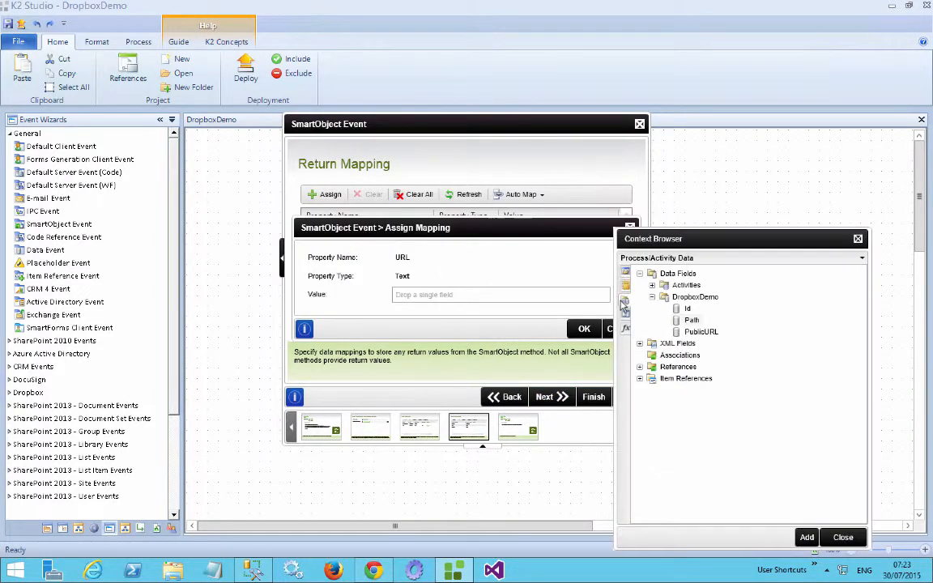
double_click(680, 335)
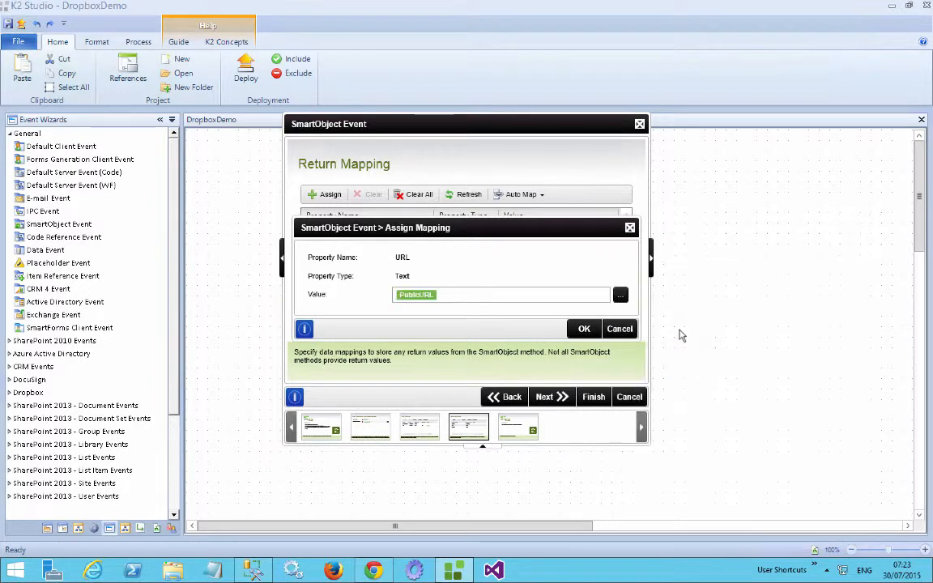
left_click(578, 328)
left_click(549, 400)
left_click(590, 400)
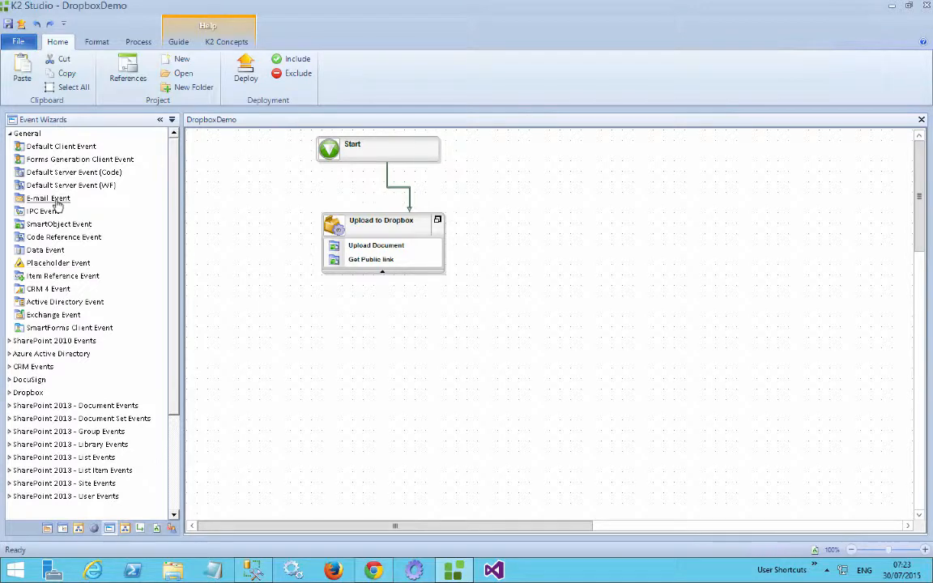
Step: Add an E-mail event to the Upload to Dropbox activity and make the Originator its recipient instead of a specified address
left_click_drag(59, 205, 370, 268)
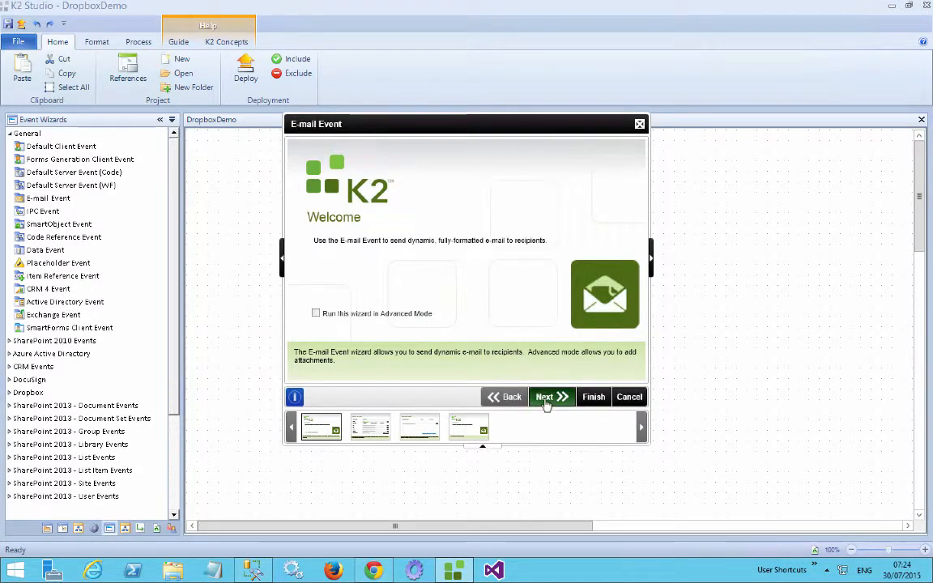
left_click(545, 398)
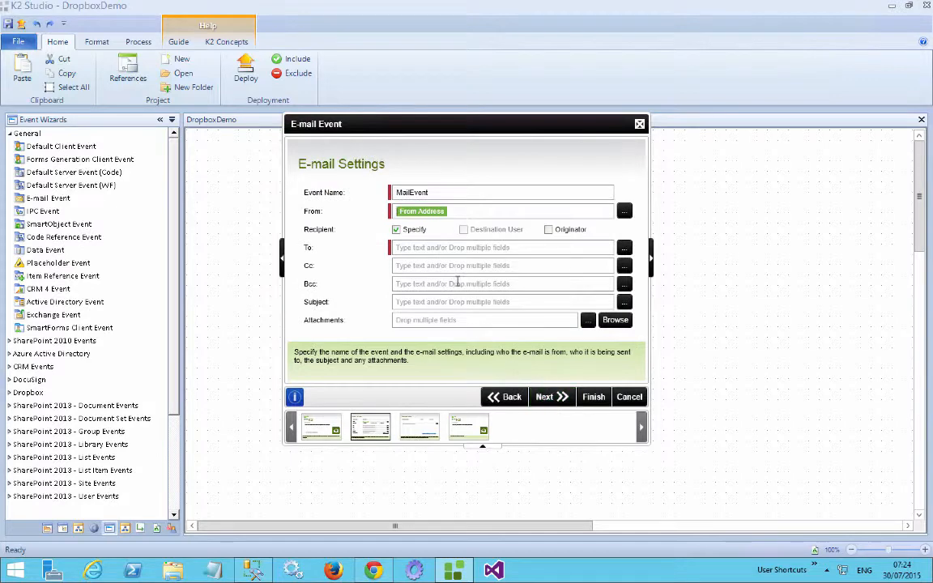
left_click(549, 230)
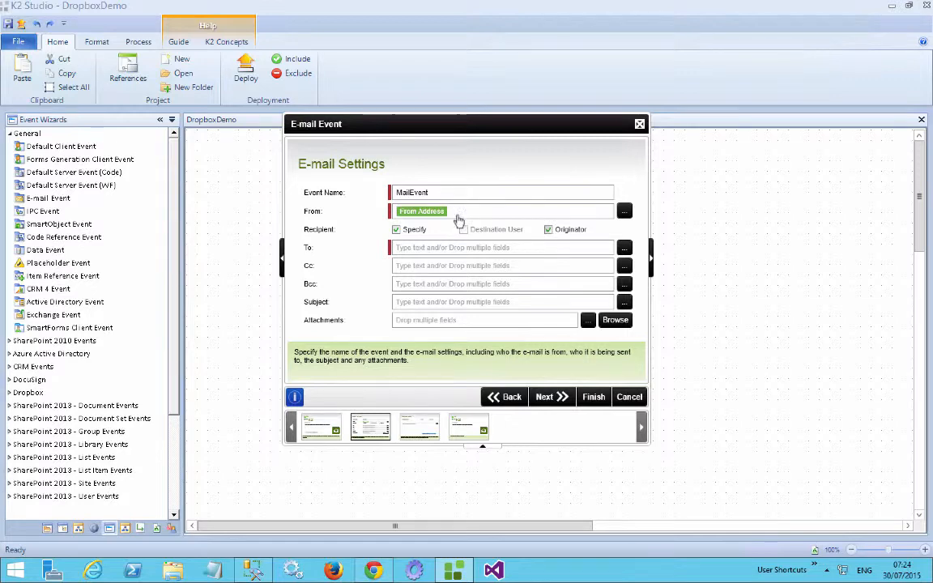
left_click(396, 230)
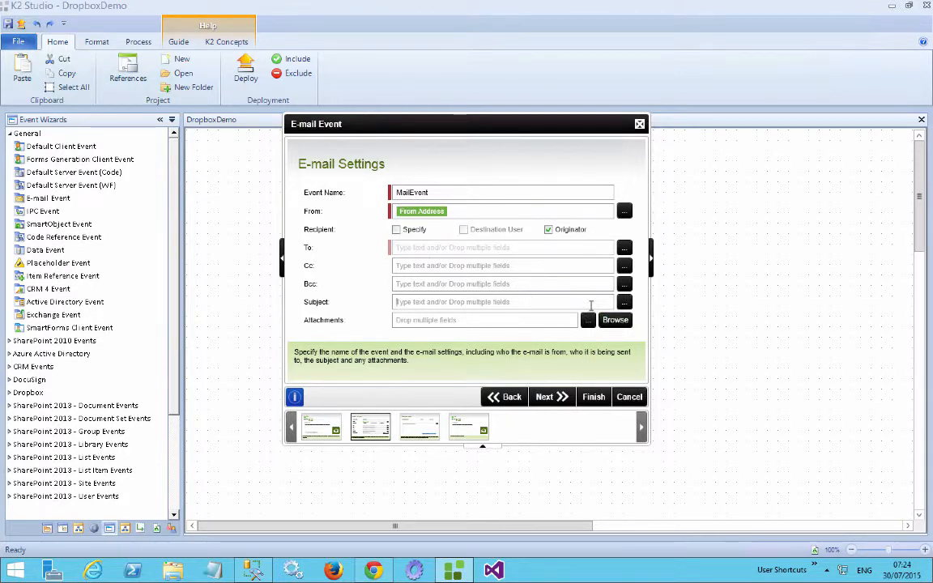
Step: Set the e-mail subject to "Dropbox Public Link" and proceed to the message body
left_click(590, 304)
type("Dropbox Public Link")
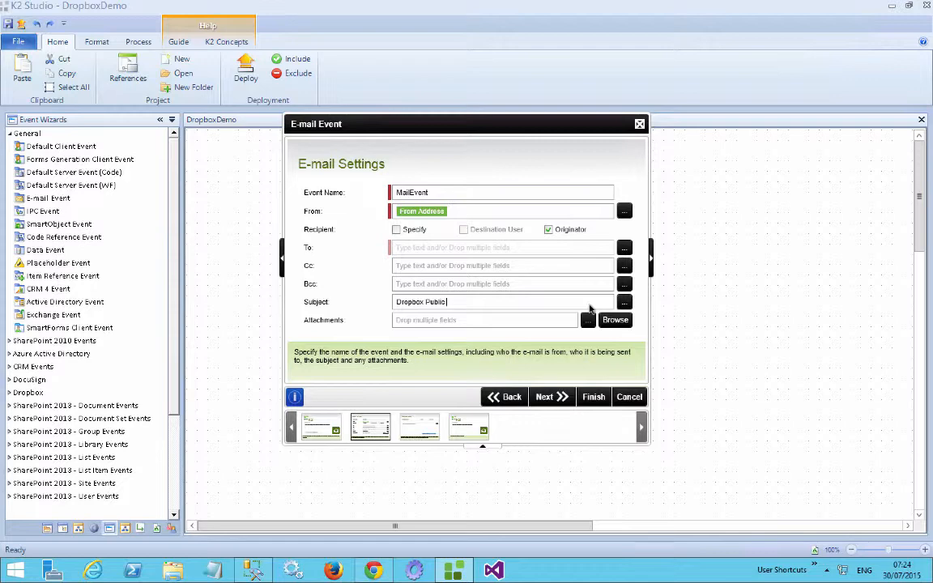
left_click(551, 397)
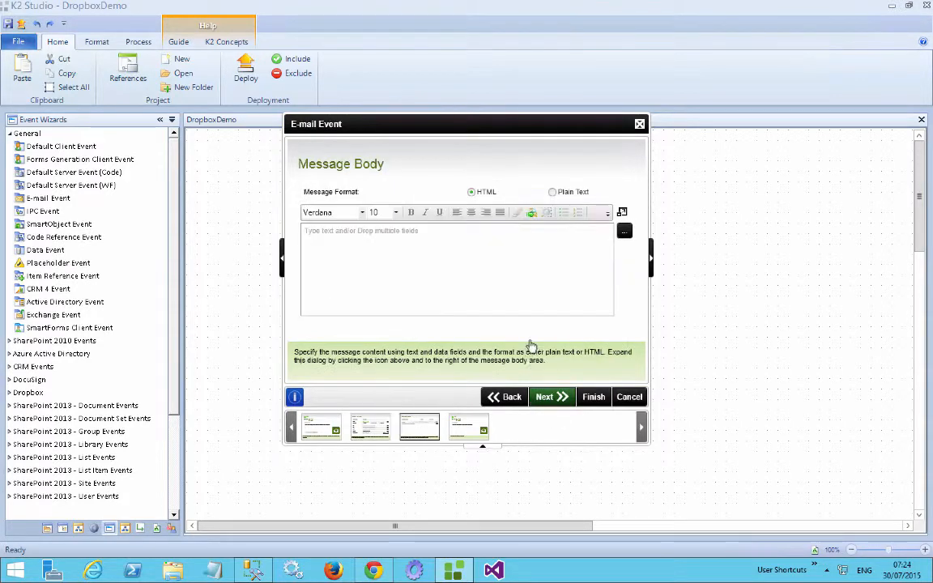
Step: Insert the DropboxDemo process's PublicURL data field into the message body and finish the e-mail event
left_click(624, 232)
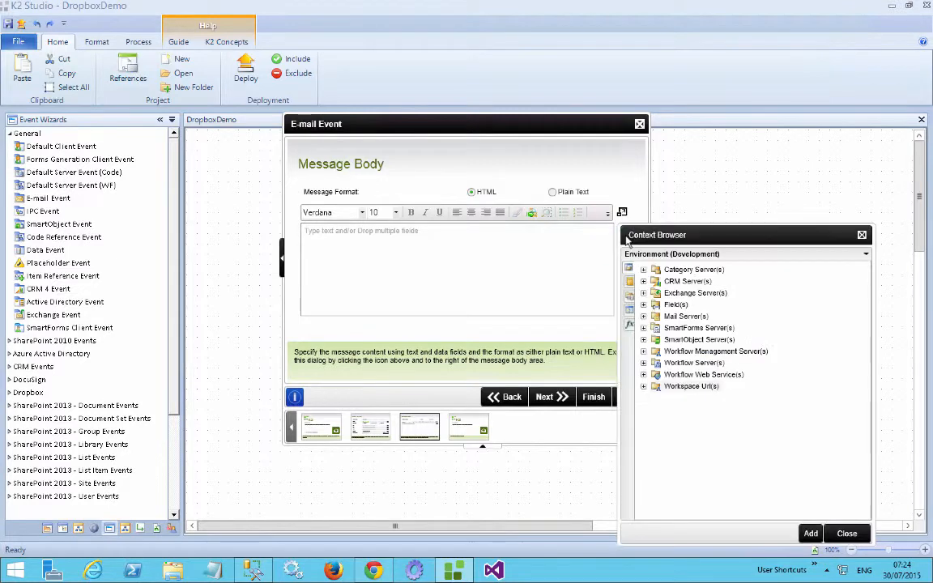
left_click(631, 297)
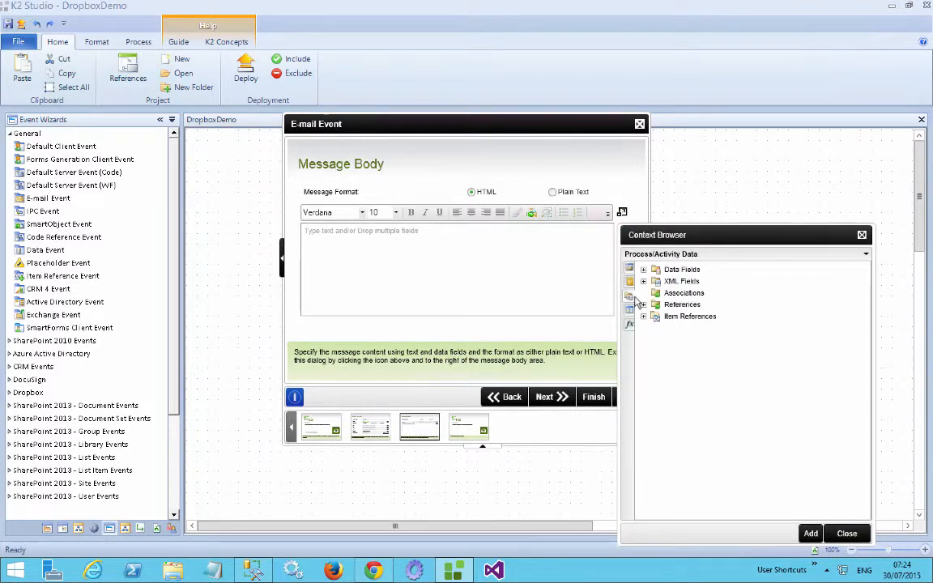
left_click(643, 270)
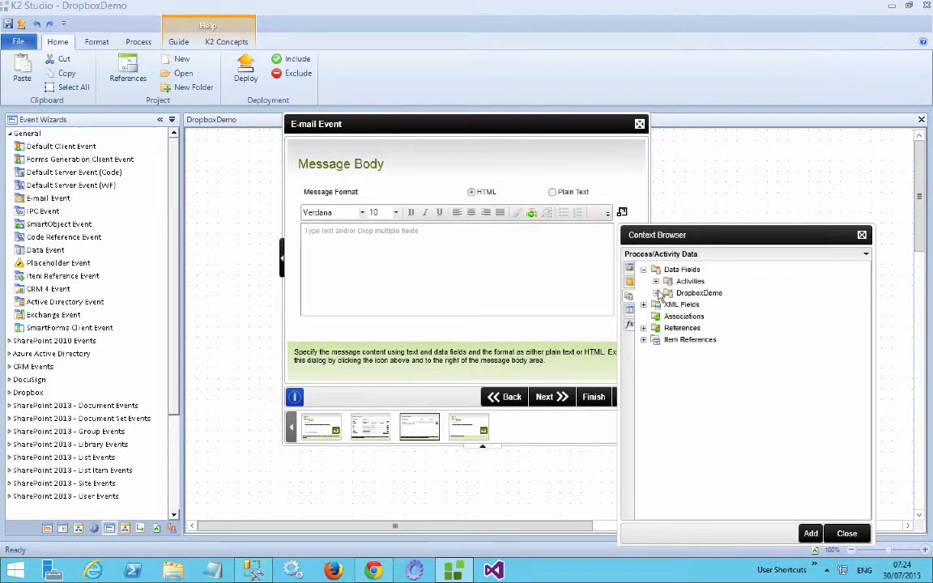
left_click(657, 293)
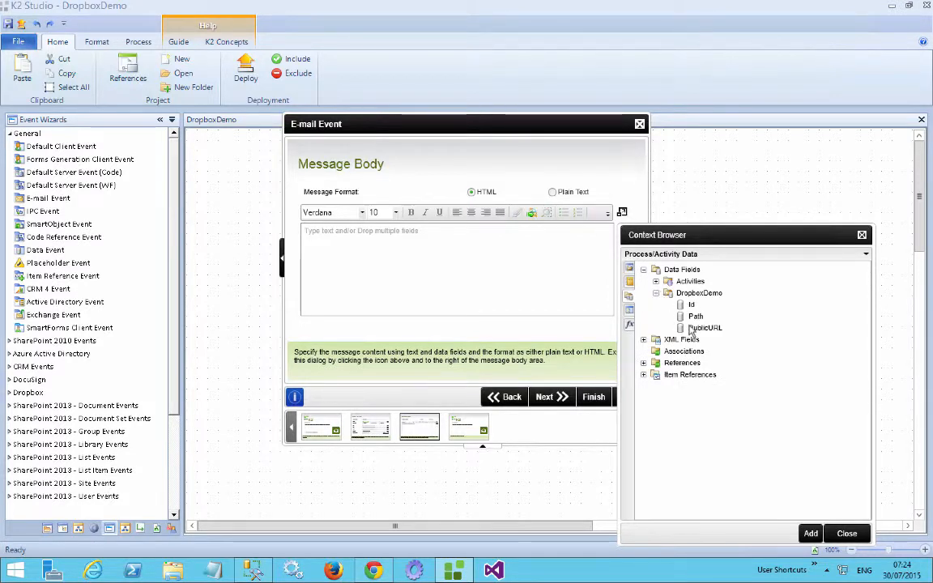
left_click_drag(702, 328, 421, 256)
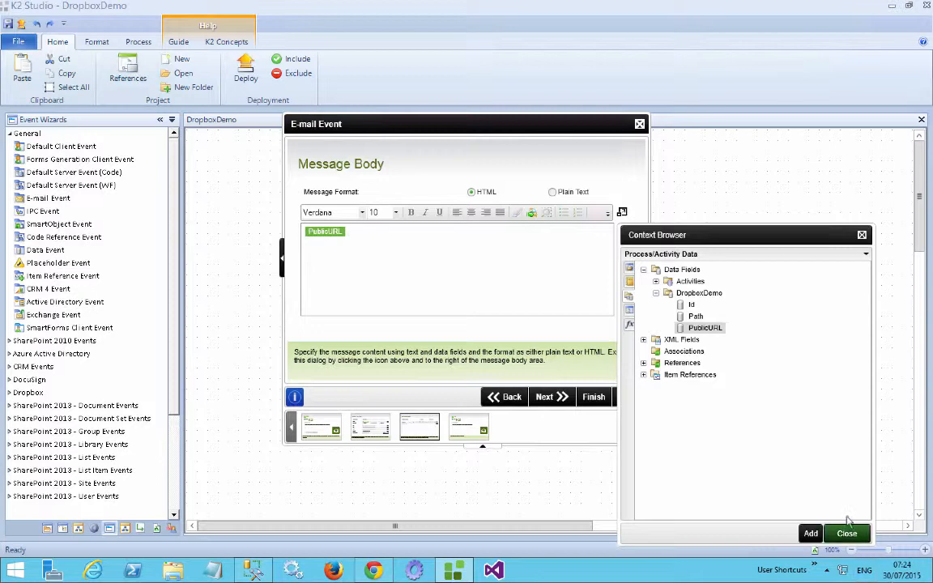
left_click(846, 532)
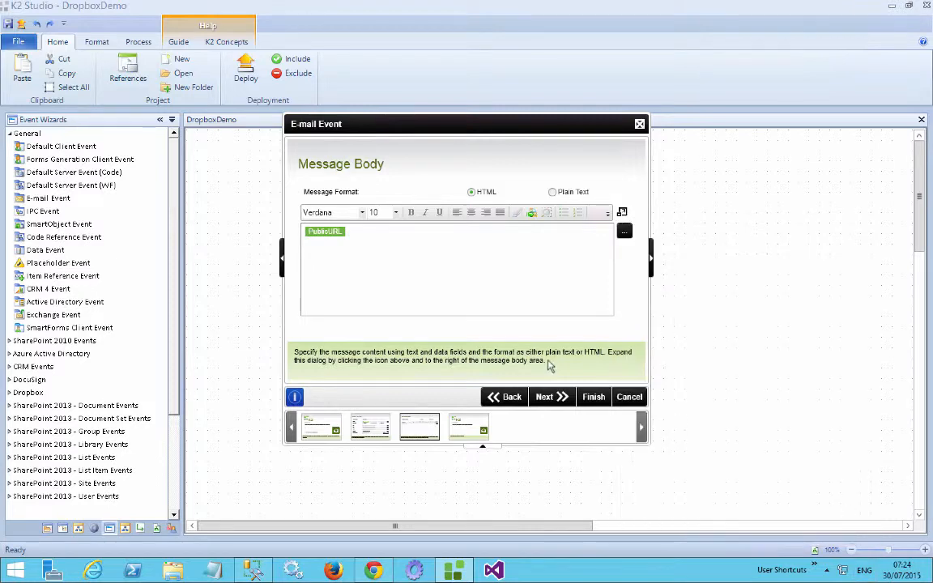
left_click(592, 397)
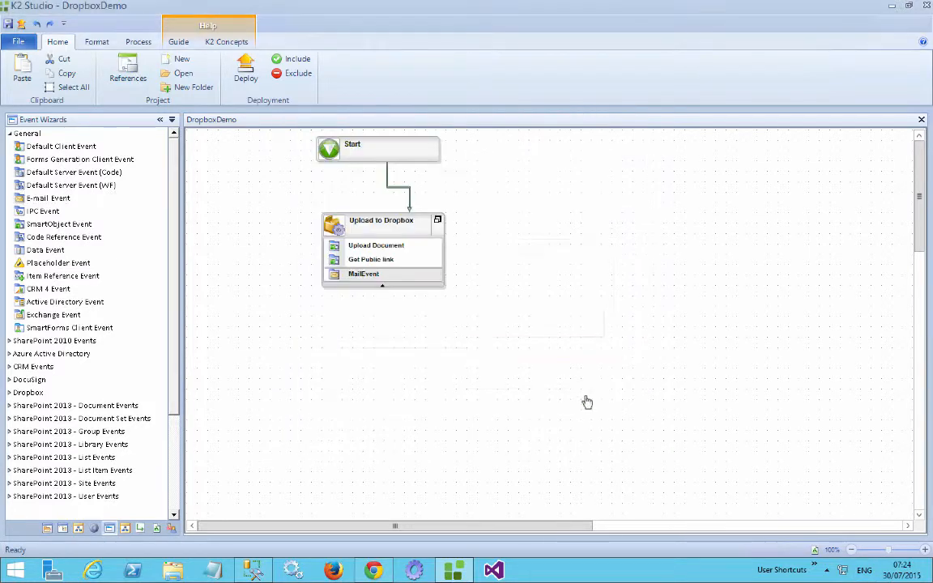
Step: Rename the mail event in the Upload to Dropbox activity as Send Email and deploy the project with the default settings
left_click(358, 272)
type("Send Email")
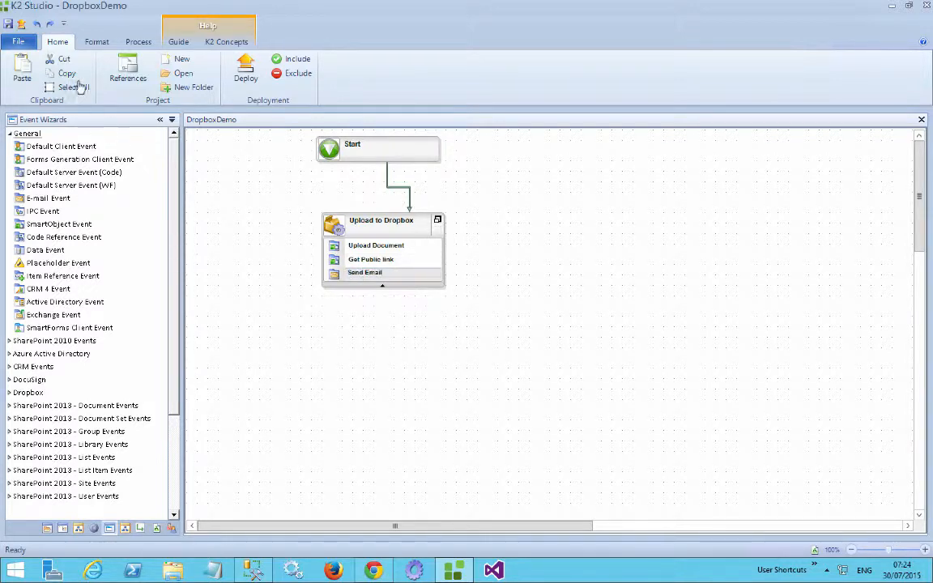
left_click(239, 77)
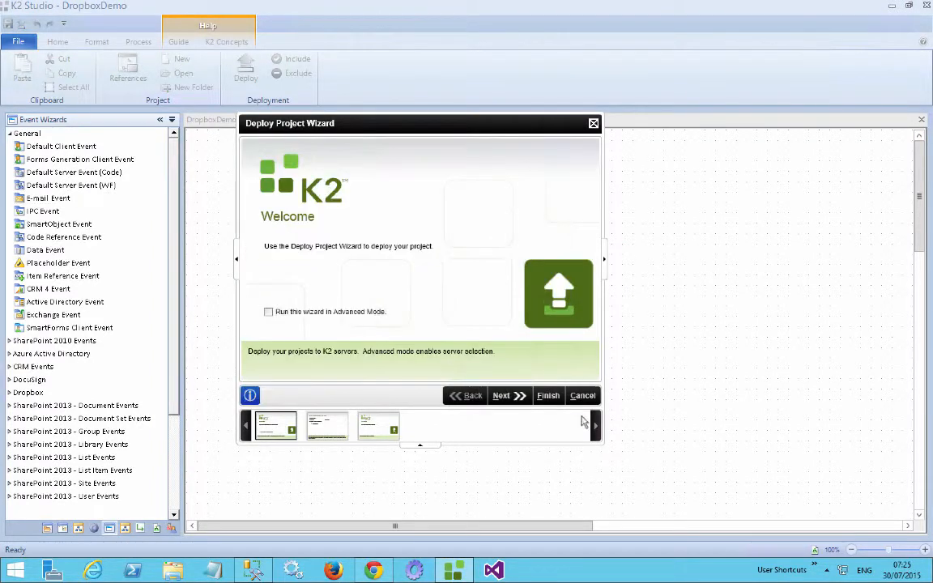
left_click(548, 395)
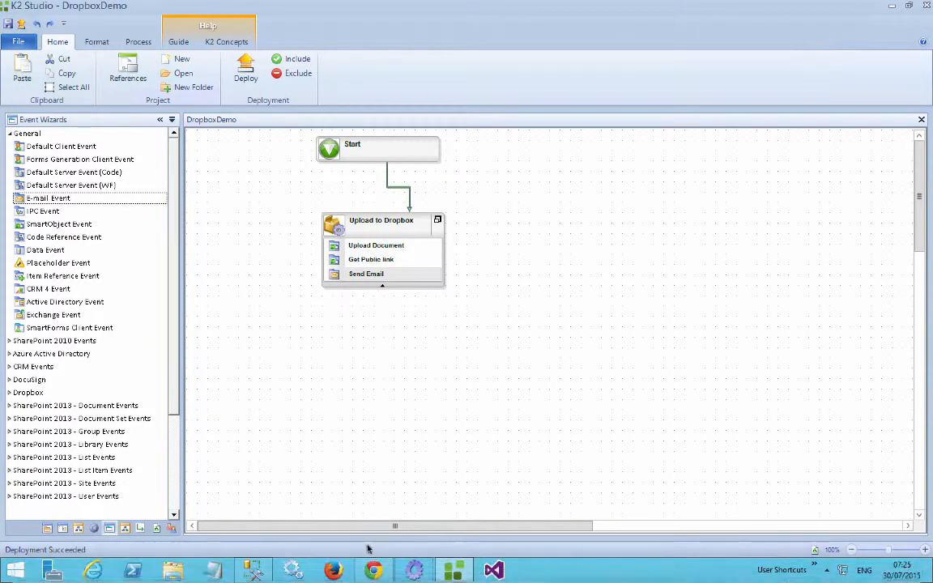
Step: Switch to K2 Designer in Chrome and open DropboxDemo.Form for editing at its rules
mouse_move(372, 571)
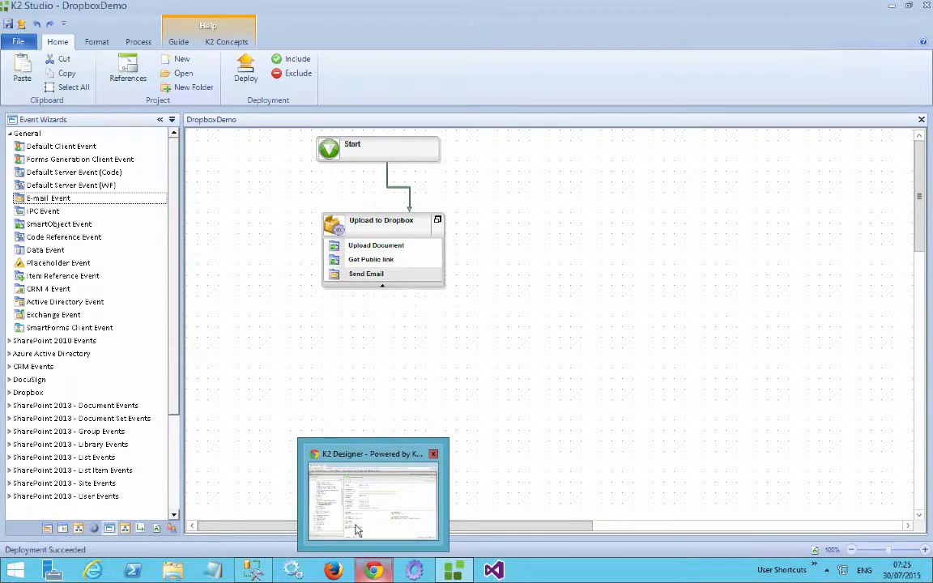
left_click(357, 528)
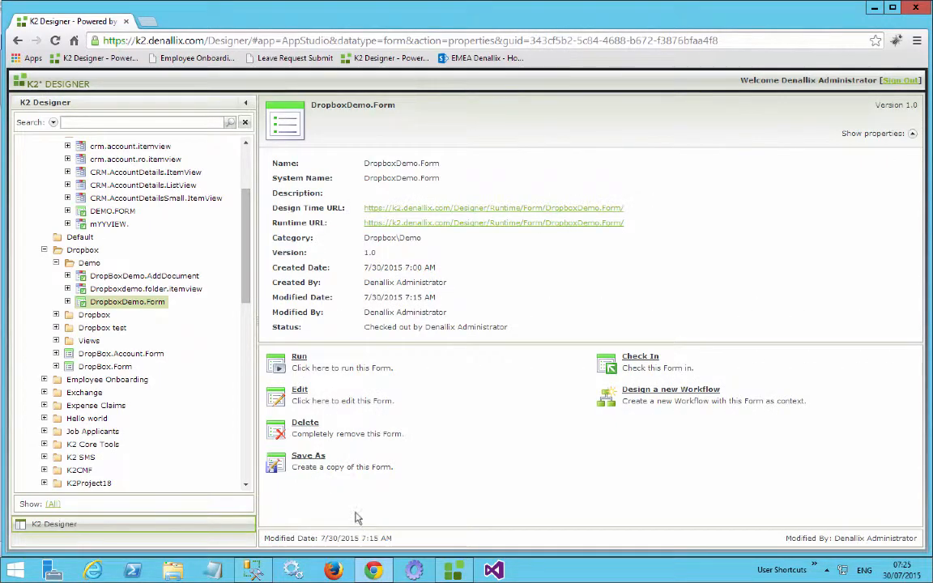
left_click(299, 391)
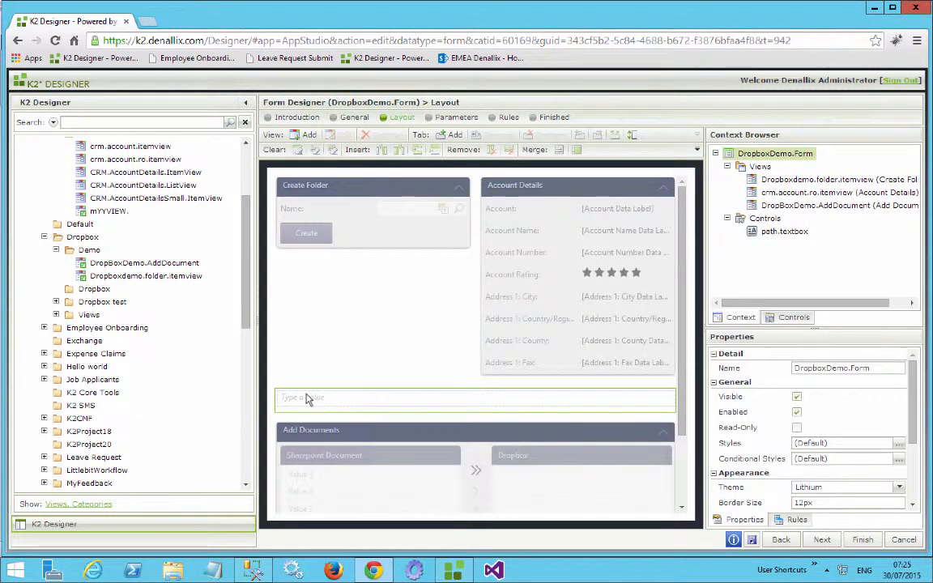
left_click(507, 120)
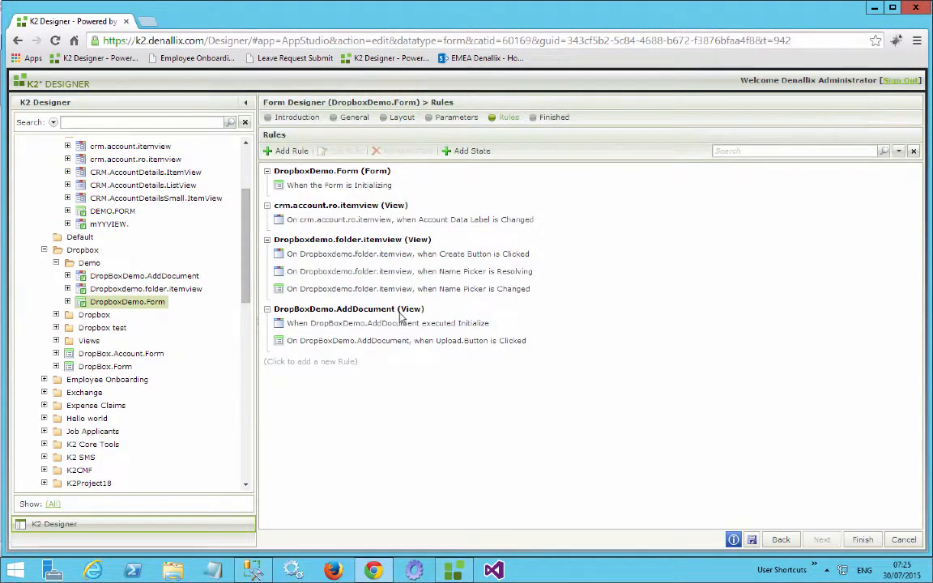
left_click(373, 254)
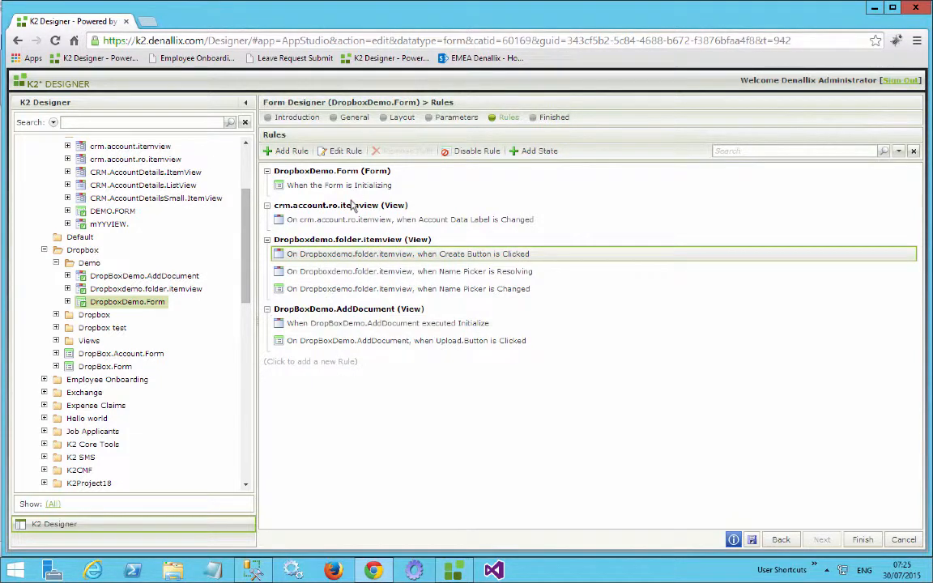
left_click(345, 152)
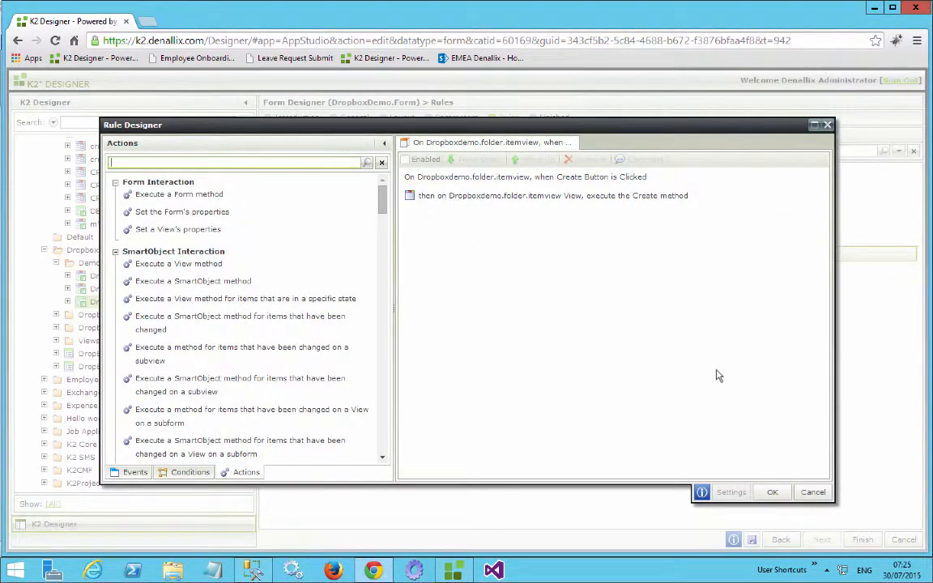
left_click(813, 491)
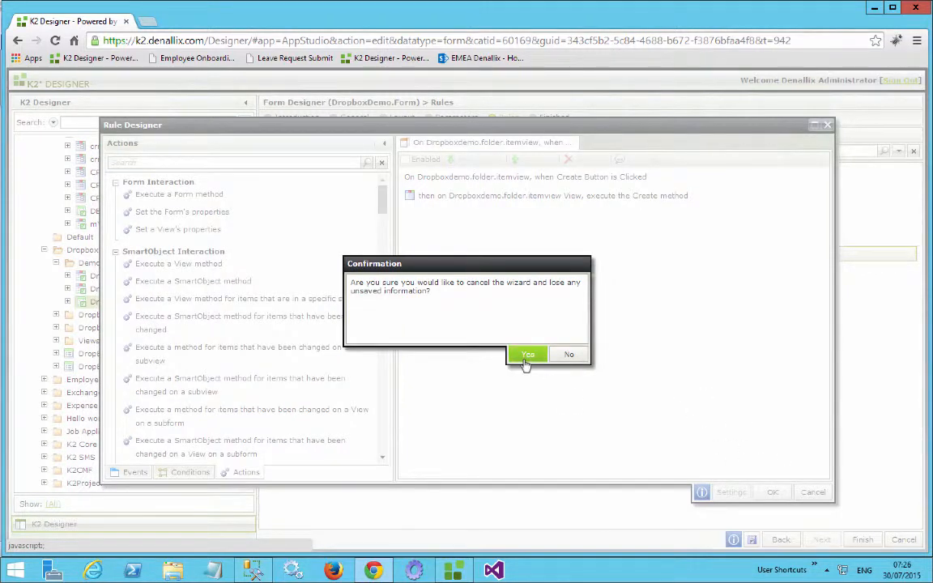
left_click(527, 357)
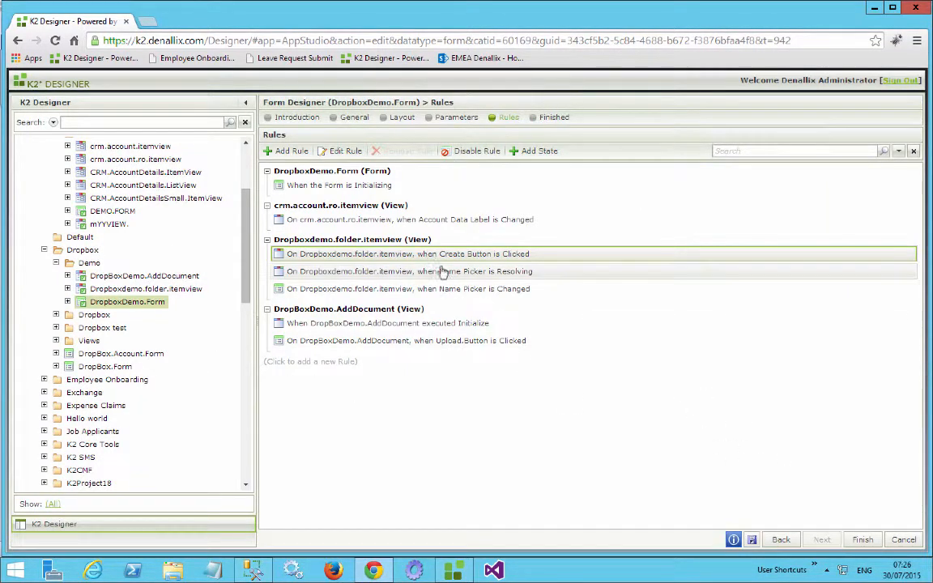
Step: Open the DropBoxDemo.AddDocument view's Upload.Button clicked rule for editing and filter the available actions by "start"
left_click(454, 340)
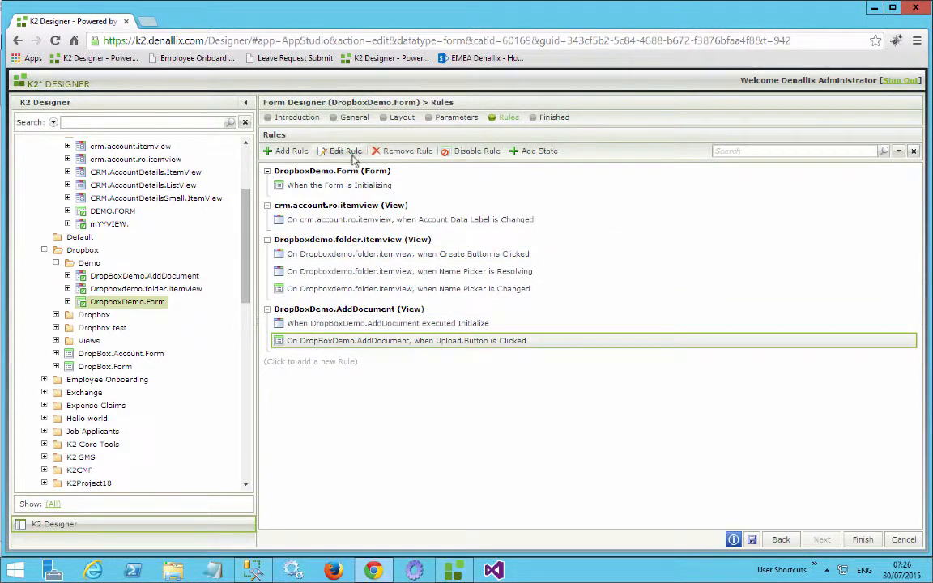
left_click(351, 154)
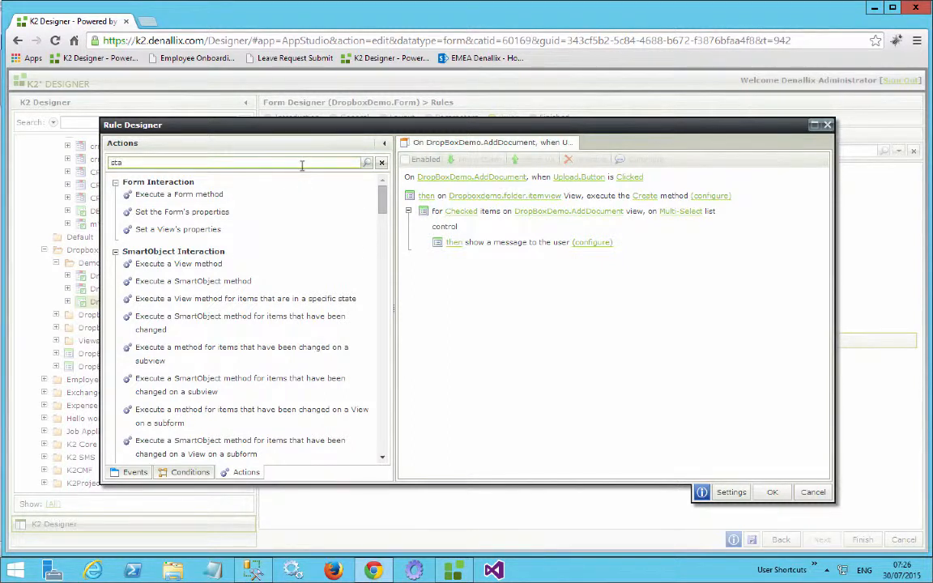
key("Return")
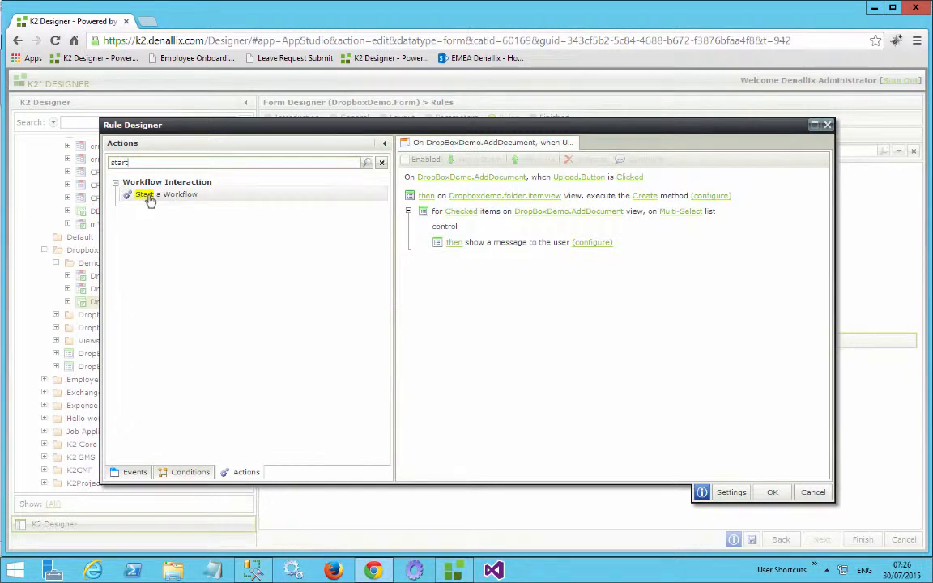
Step: Add a Start a Workflow action to the loop over checked Multi-Select items and move the user message action after the loop
left_click_drag(149, 200, 208, 233)
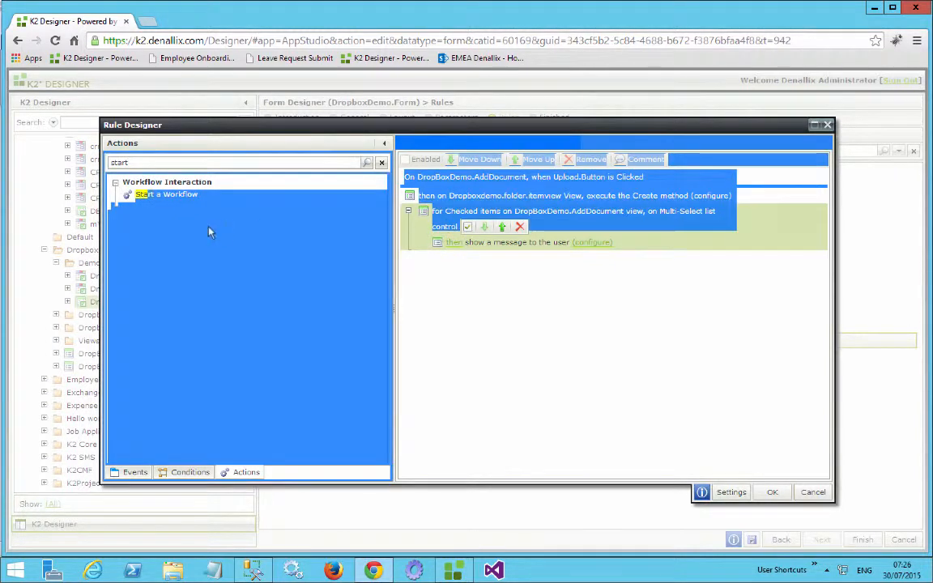
left_click(156, 198)
left_click_drag(156, 198, 489, 279)
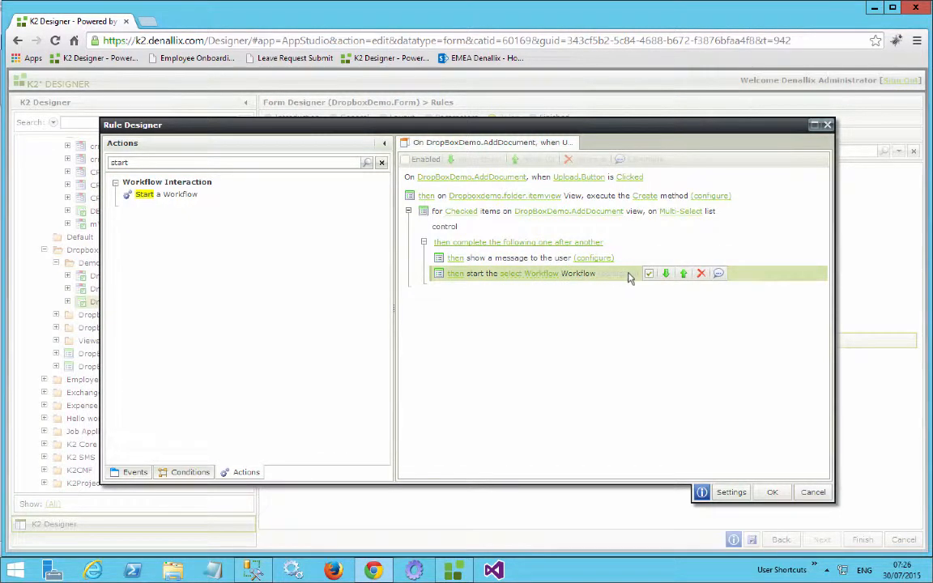
left_click(682, 274)
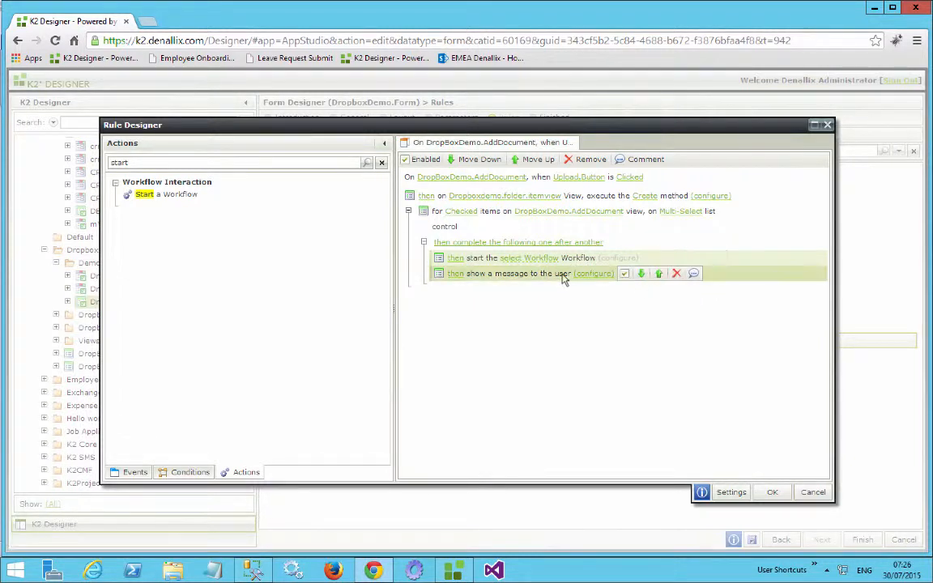
left_click(641, 277)
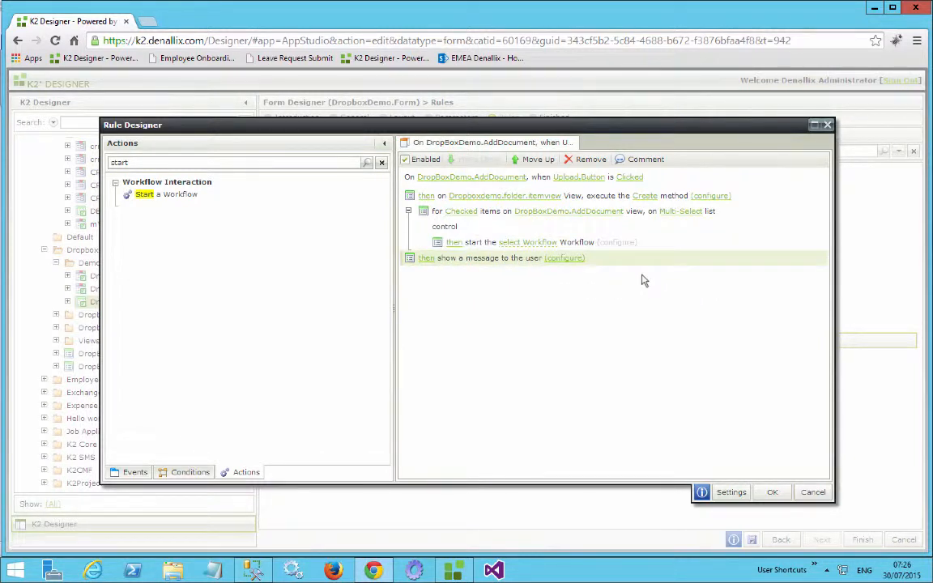
Step: Set the start action's workflow to DropboxDemo from the Dropboxdemo folder
left_click(540, 244)
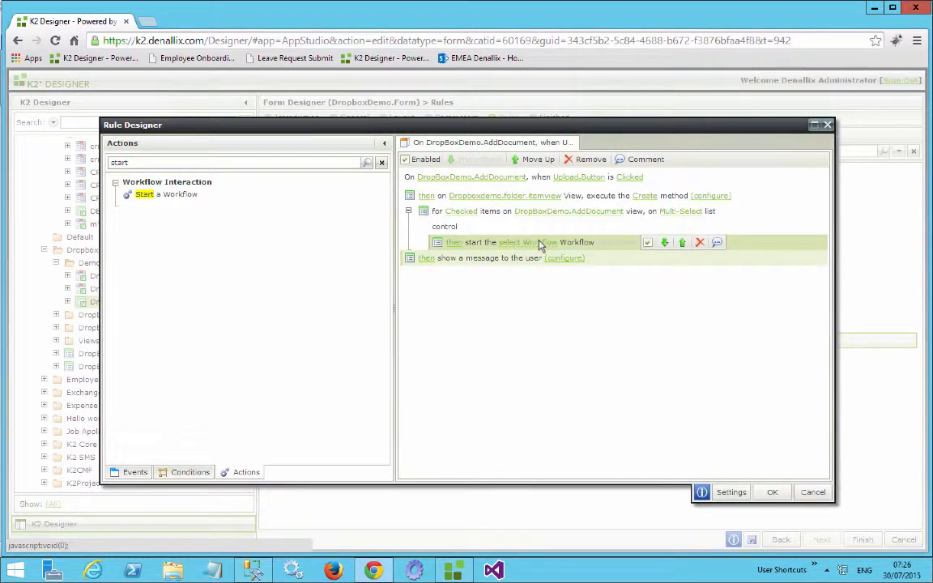
left_click(537, 243)
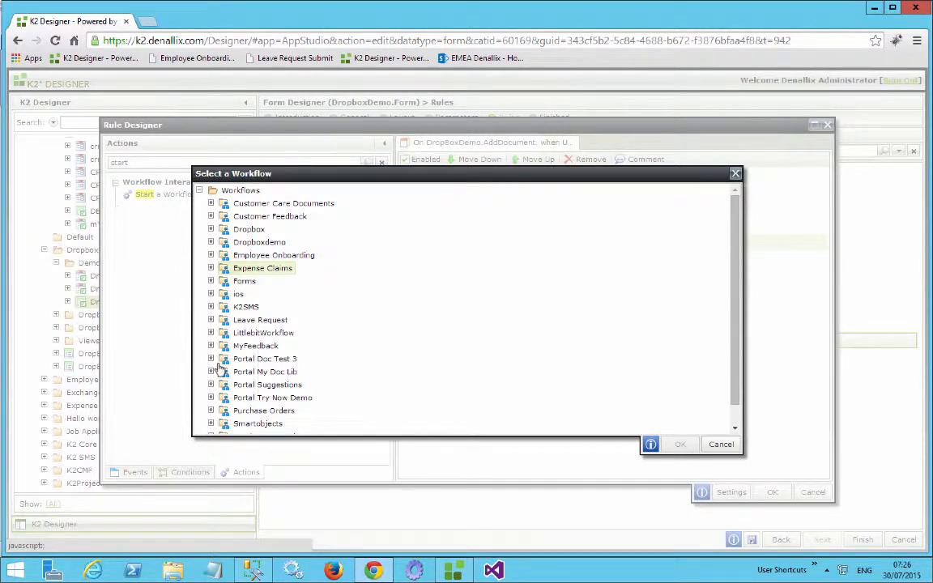
scroll(217, 358, "down", 2)
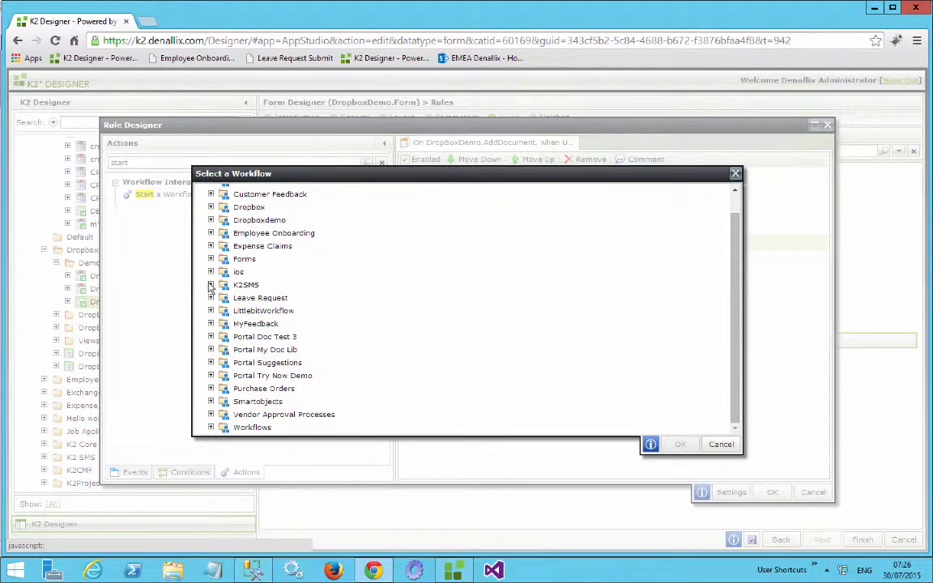
left_click(211, 220)
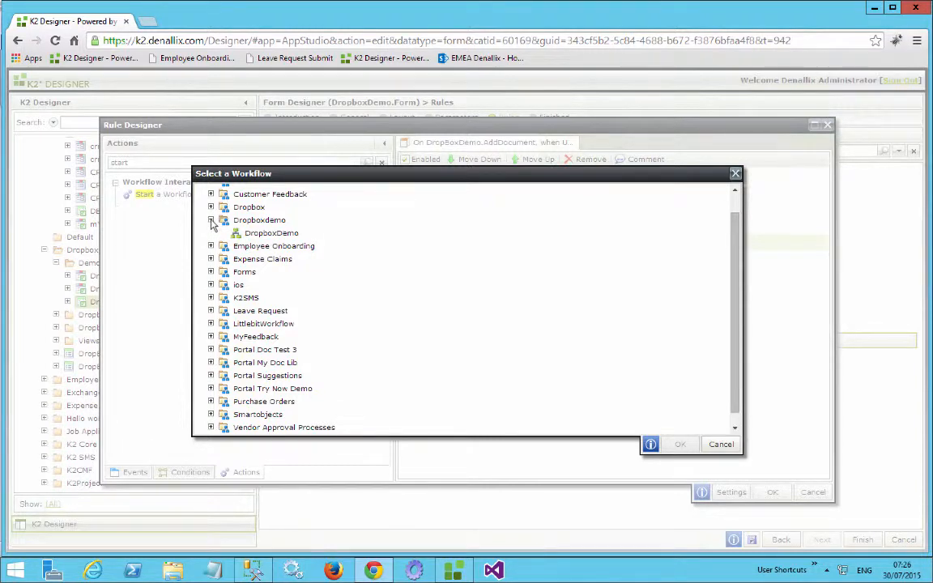
left_click(210, 220)
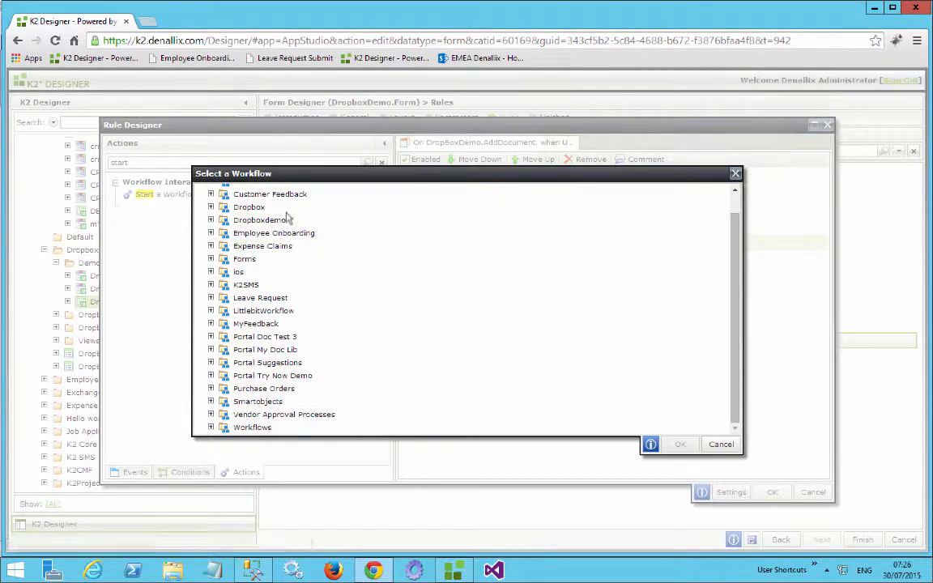
left_click(283, 220)
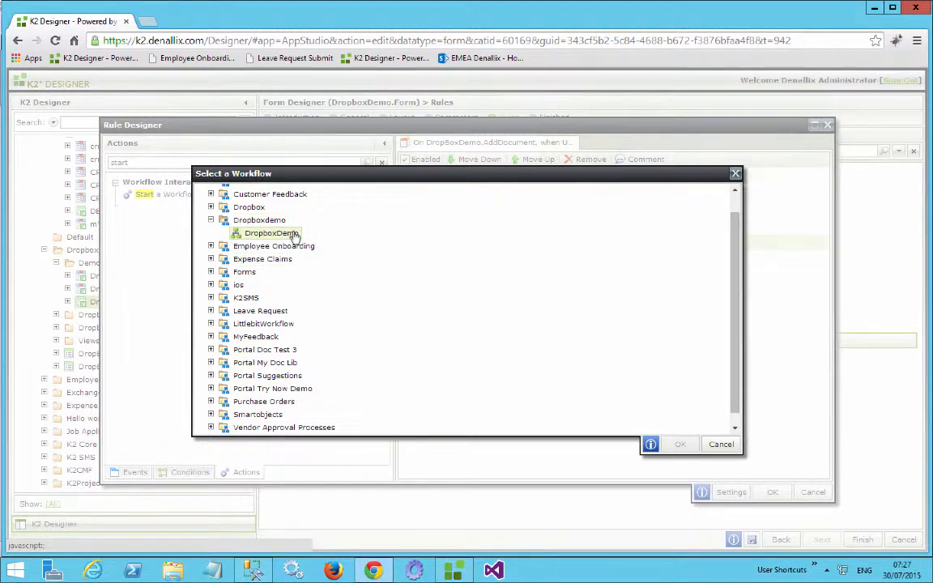
left_click(294, 234)
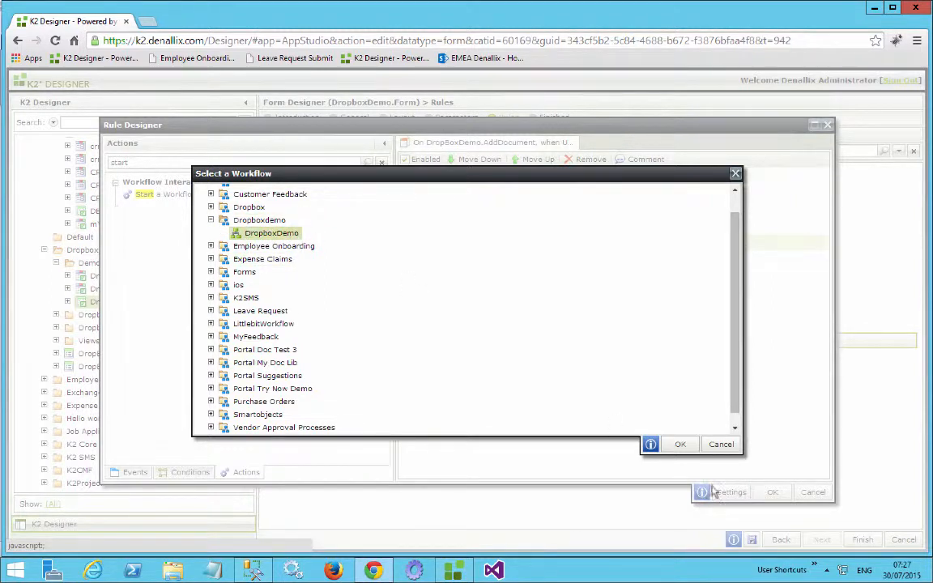
left_click(683, 446)
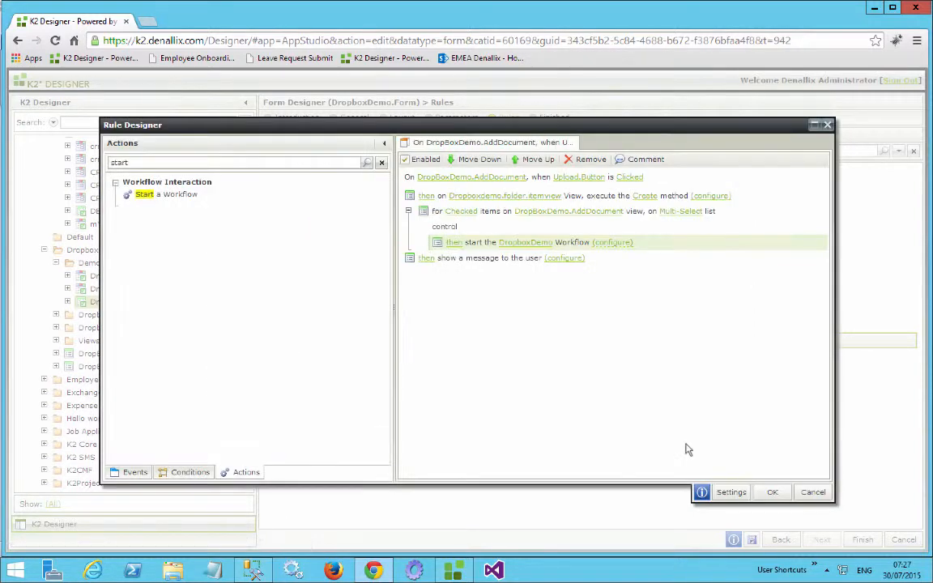
Step: Map the DropBoxDemo.AddDocument view's Multi-Select control to the DropboxDemo workflow's Id data field, leaving the output mappings empty
left_click(612, 246)
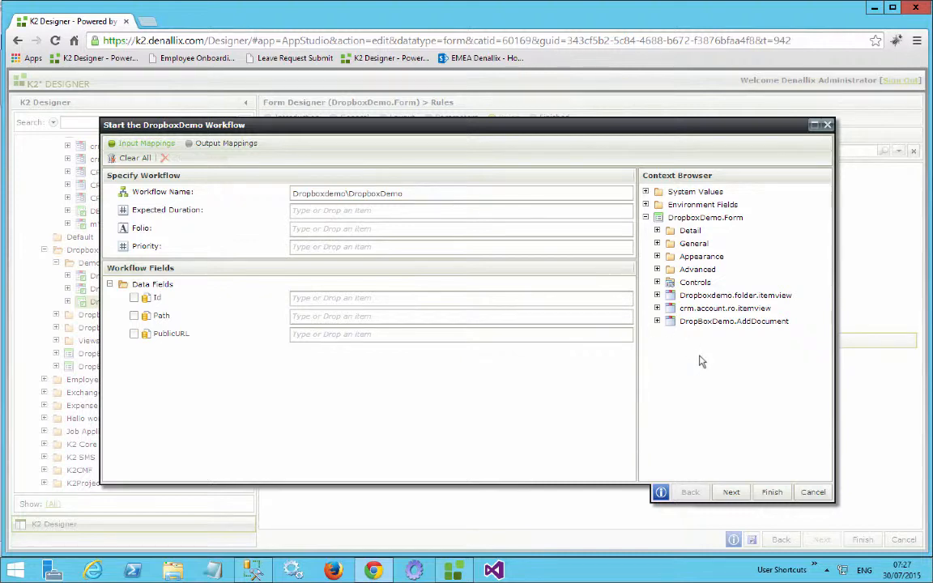
left_click(657, 322)
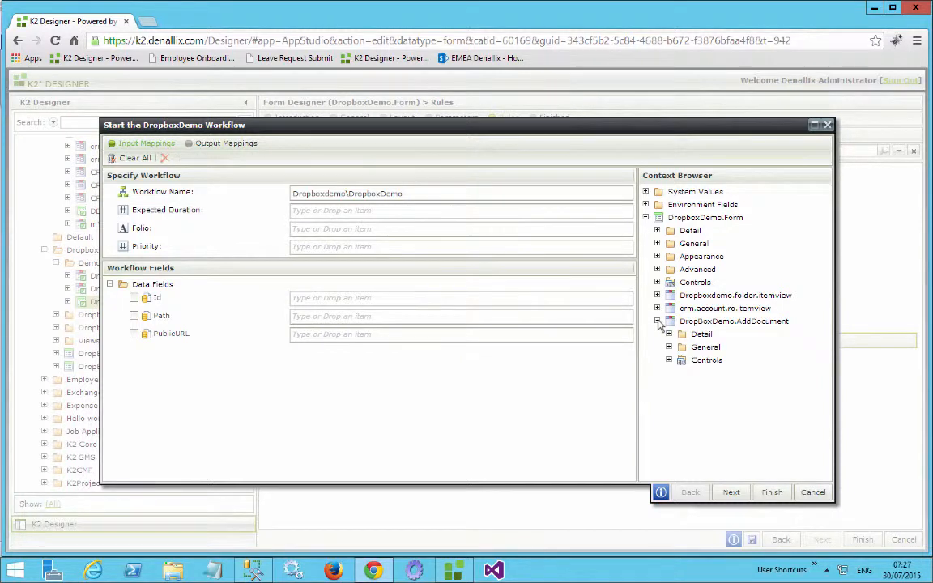
left_click(656, 322)
left_click(657, 321)
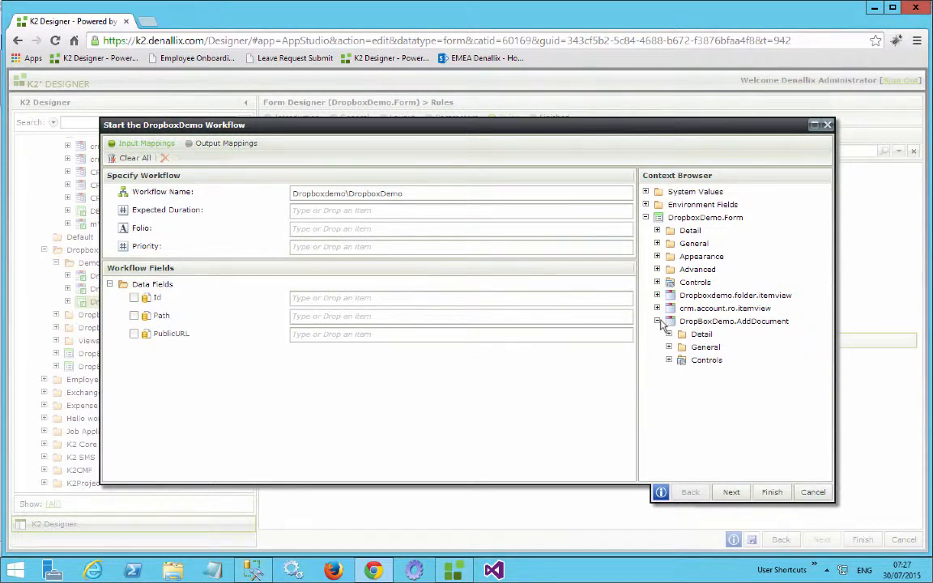
left_click(669, 360)
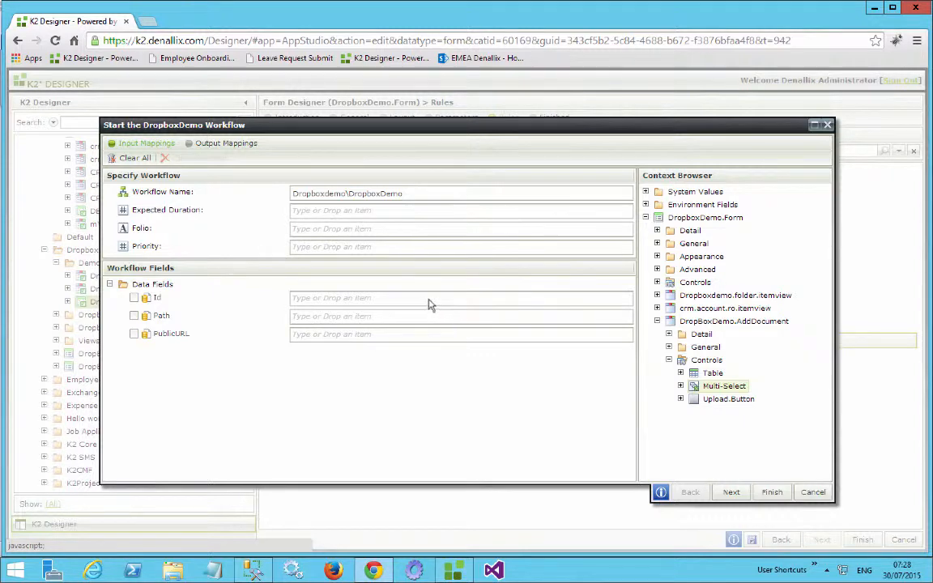
left_click_drag(430, 304, 414, 301)
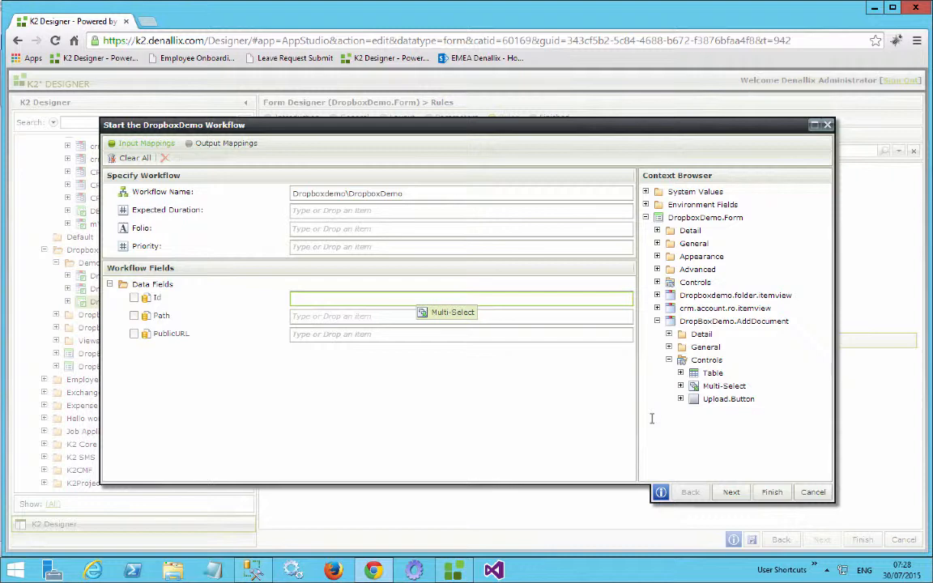
left_click(732, 492)
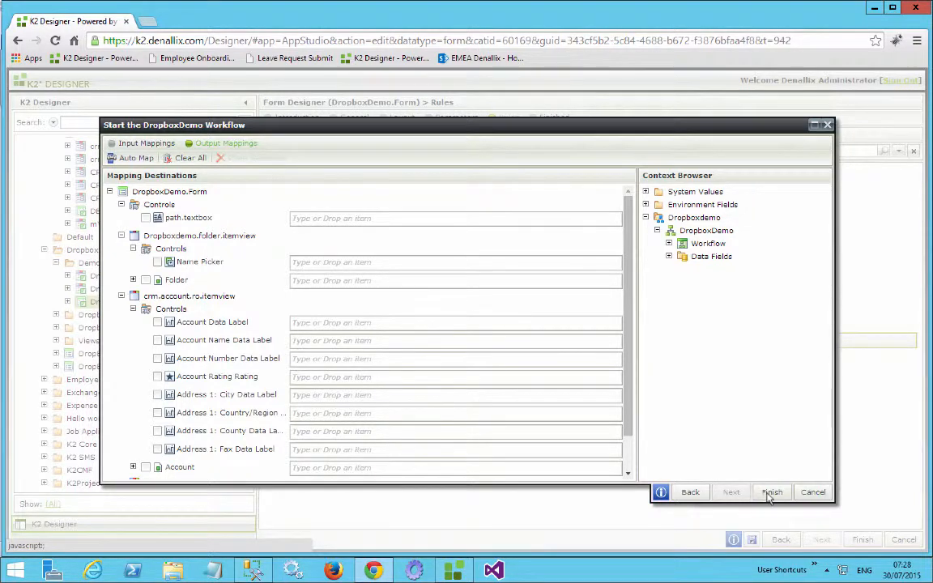
left_click(770, 493)
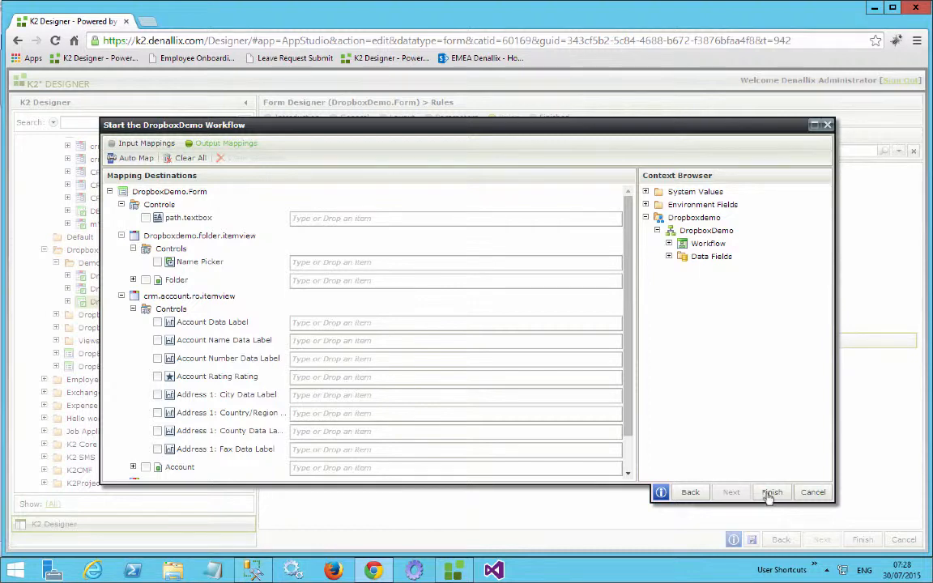
Step: Save the rule and finish editing DropboxDemo.Form, and open the form at its runtime URL
left_click(770, 494)
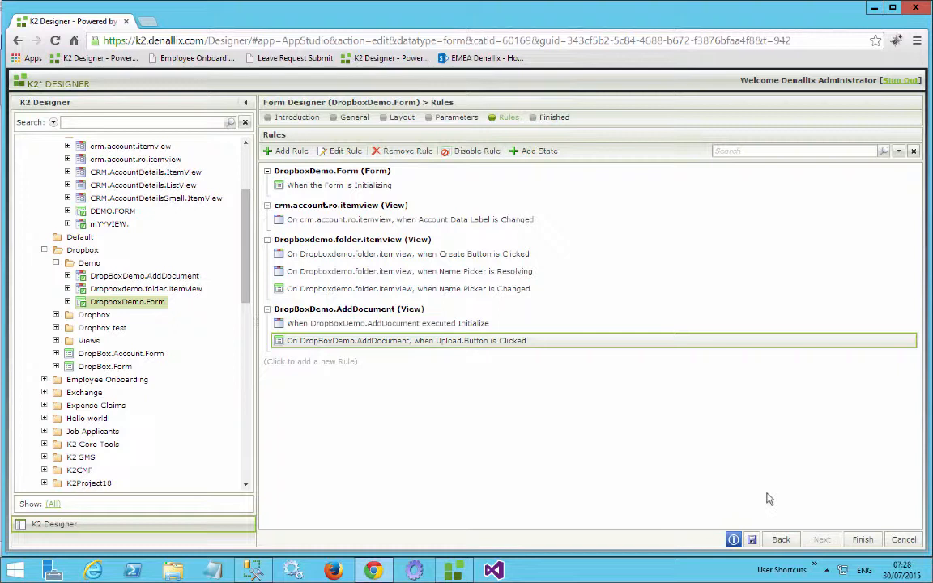
left_click(862, 540)
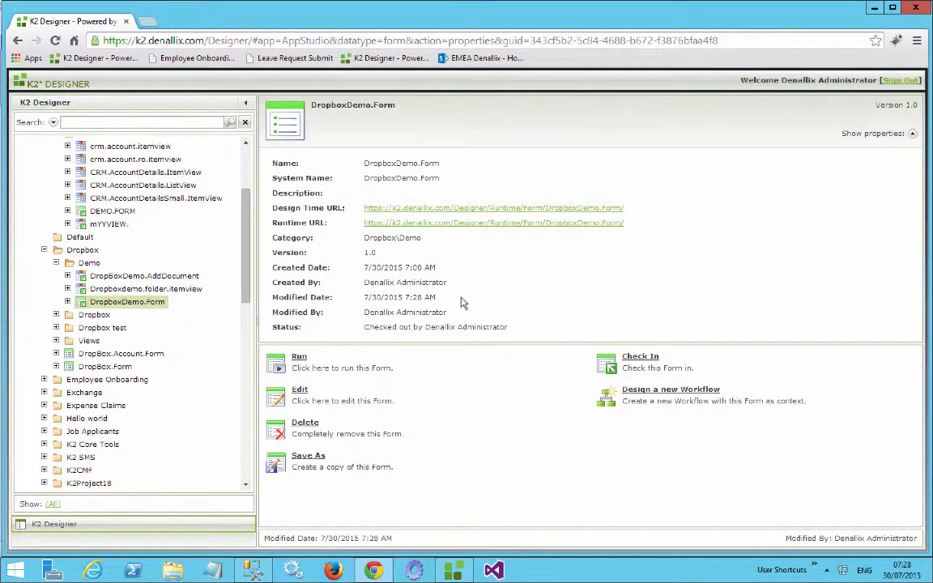
left_click(408, 226)
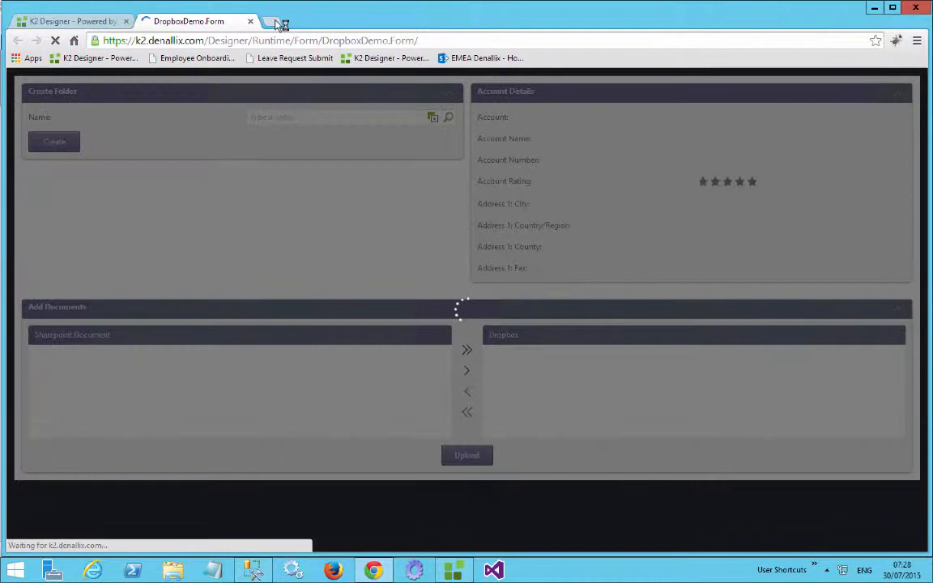
Step: Open dropbox.com in a new browser tab
left_click(273, 22)
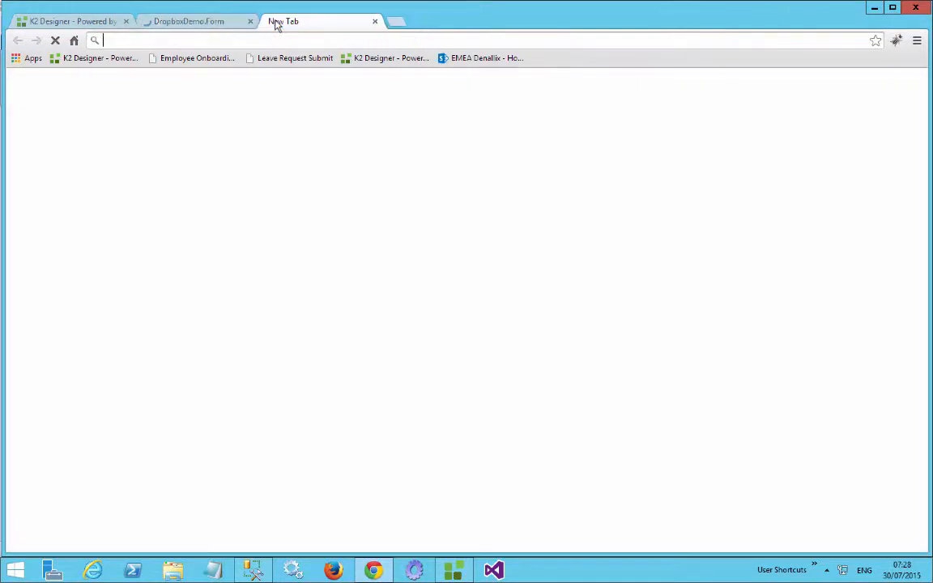
type("dropbox.com")
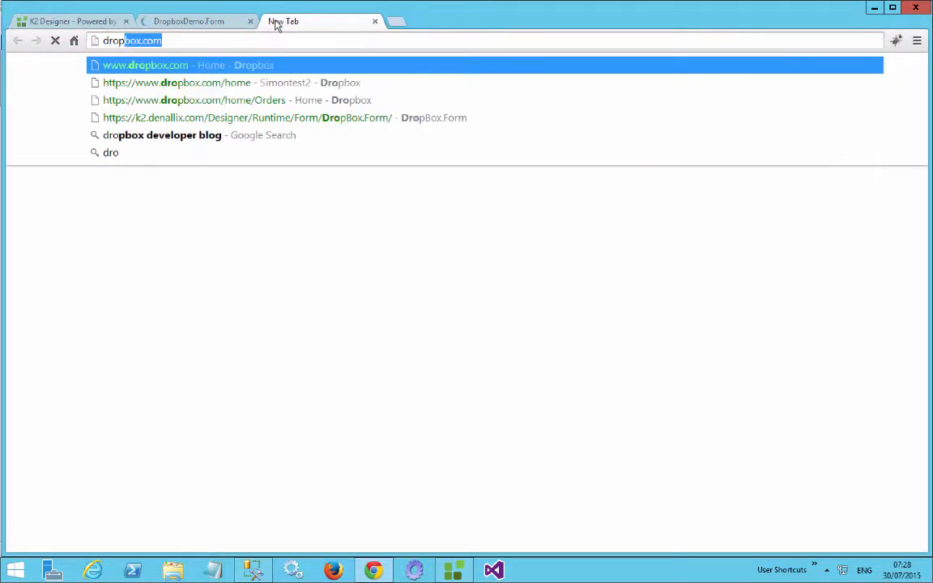
key("Return")
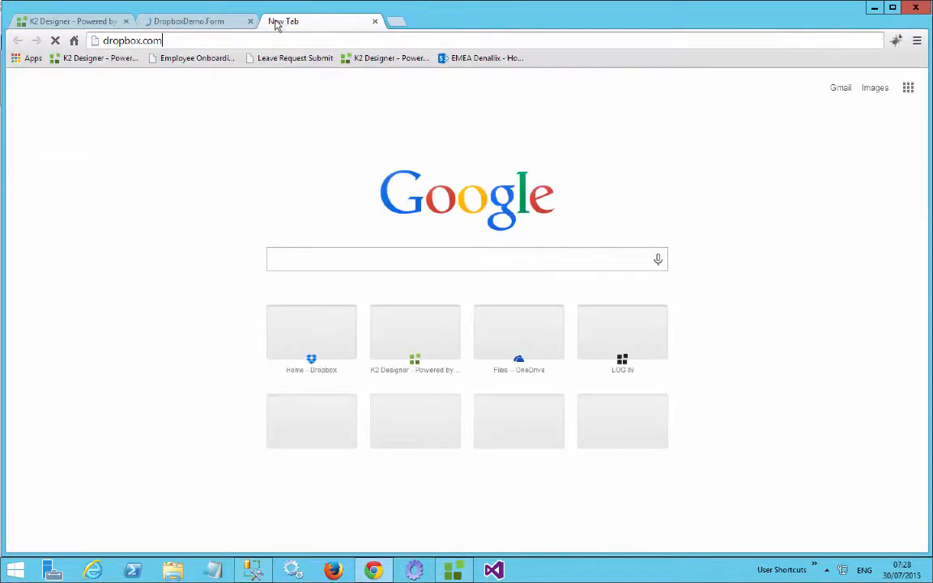
Step: In the running DropboxDemo.Form, search the folder name picker for "c" and choose City Power & Light (sample)
left_click(194, 22)
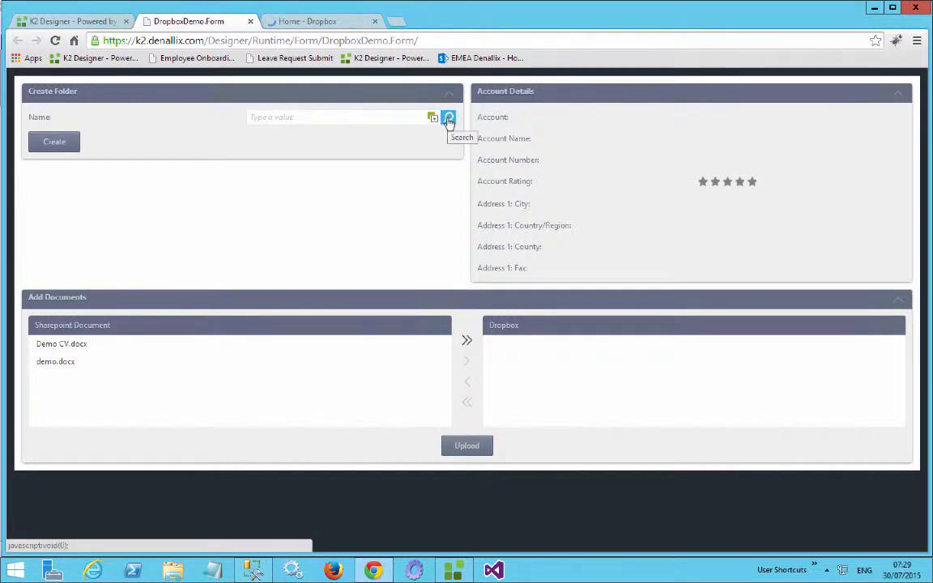
left_click(448, 119)
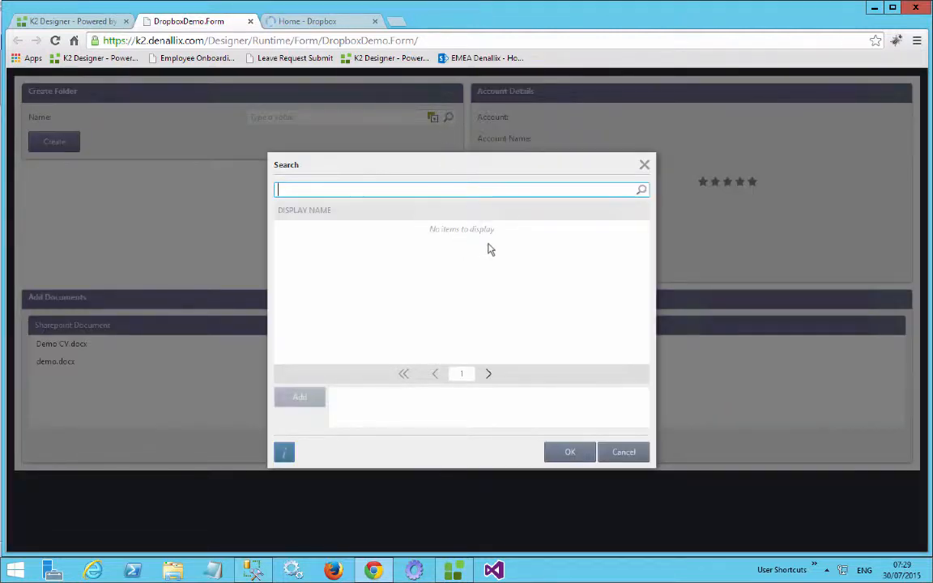
type("c")
key("Return")
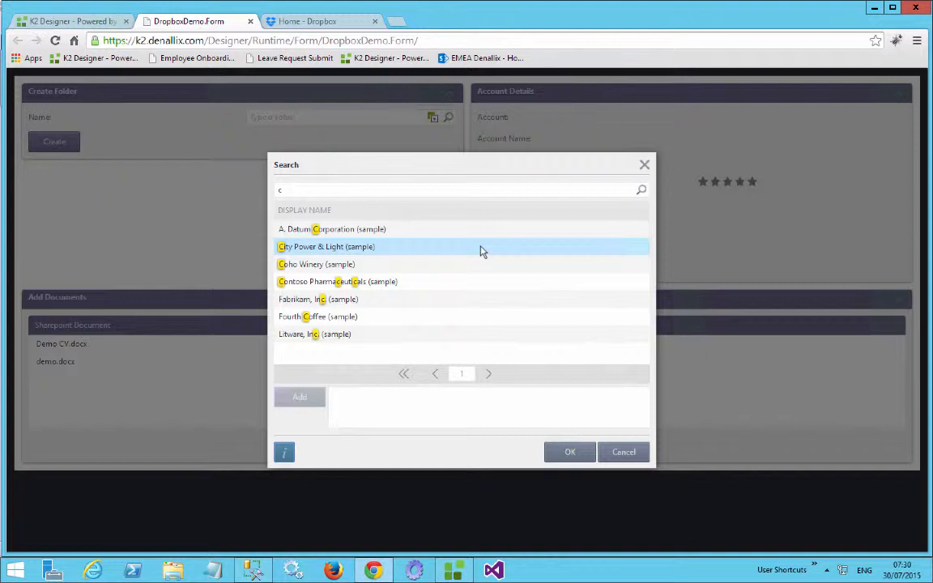
left_click(375, 252)
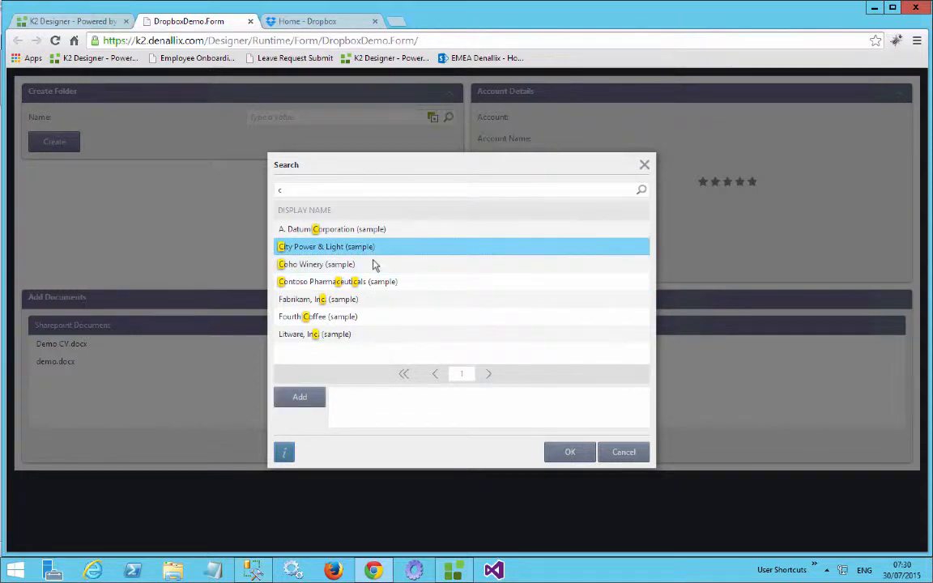
left_click(299, 399)
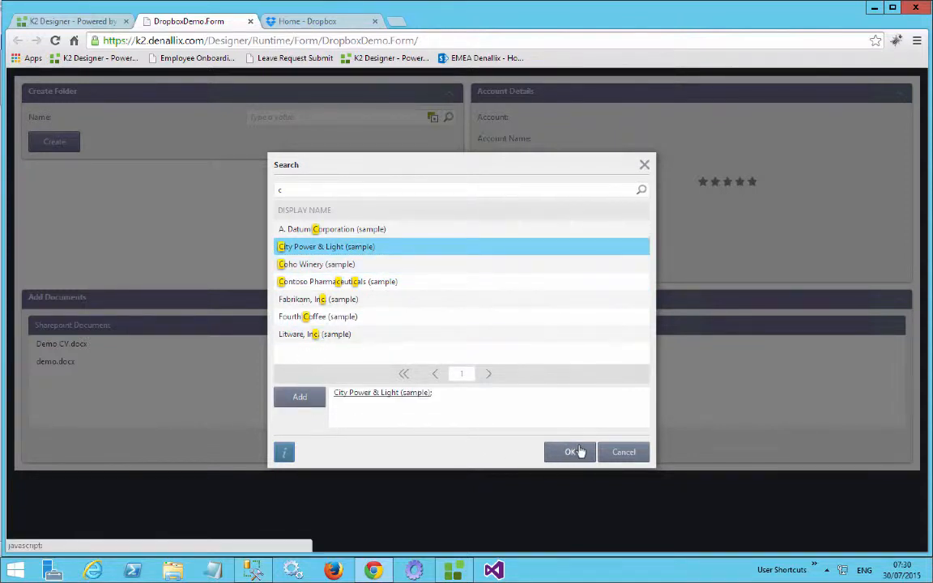
left_click(578, 452)
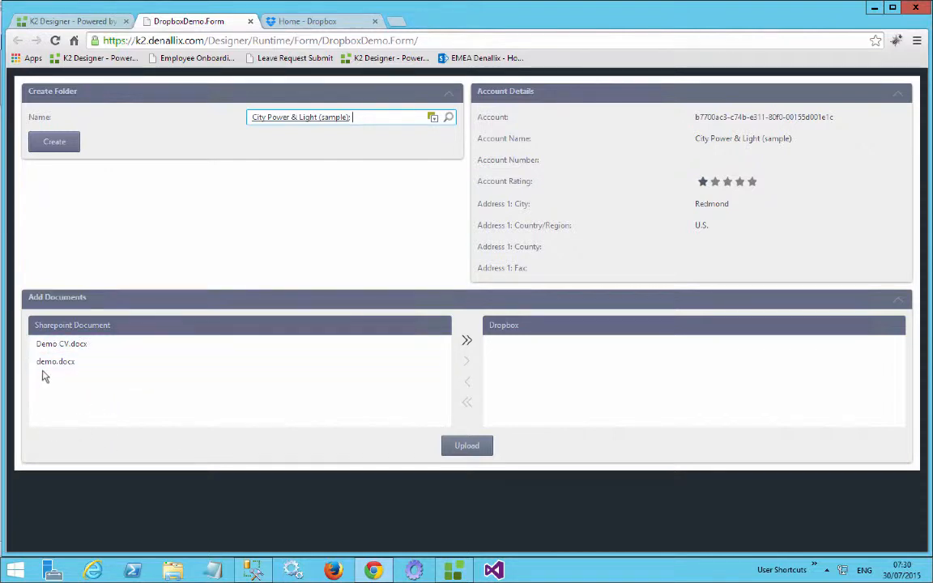
Step: Move Demo CV.docx from the SharePoint documents to the Dropbox list and upload it, acknowledging the message
left_click(73, 351)
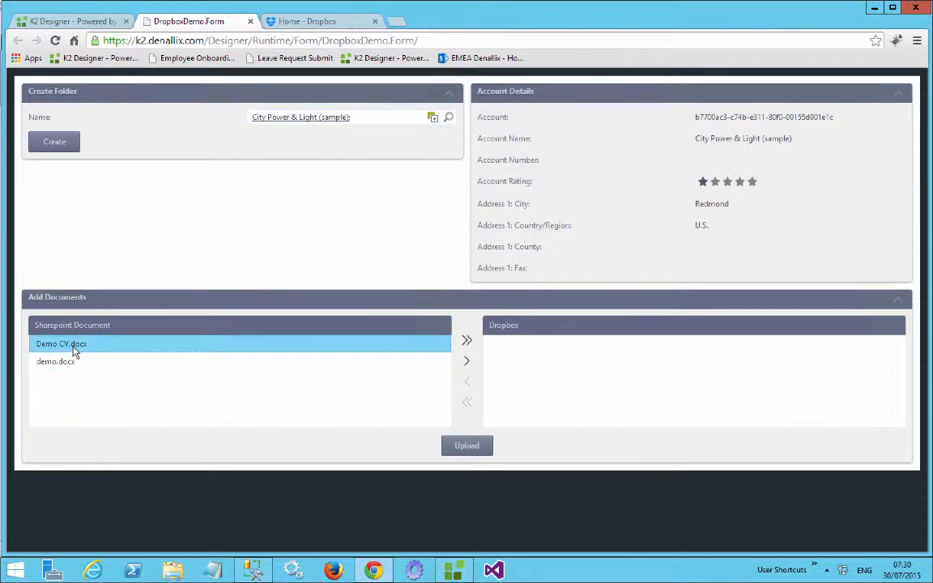
left_click(467, 363)
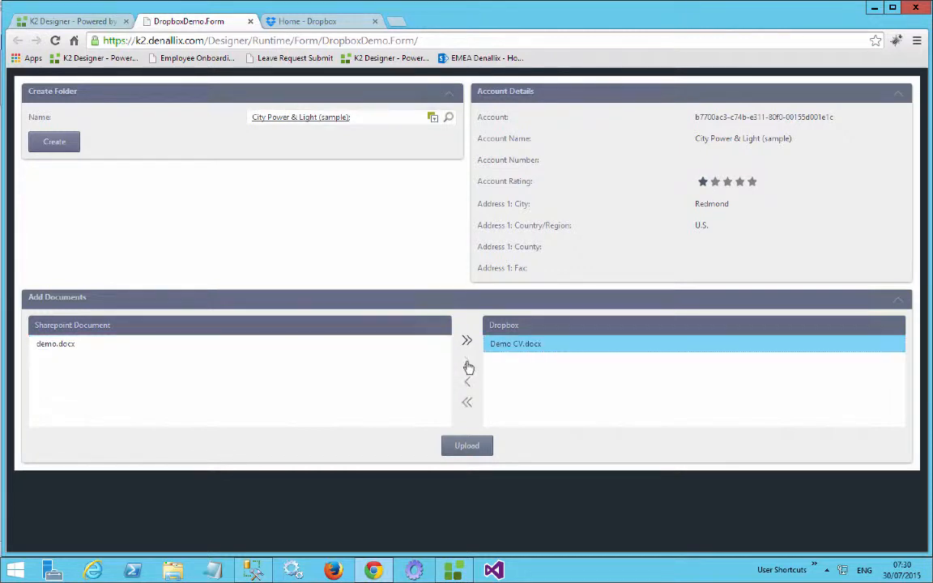
left_click(473, 447)
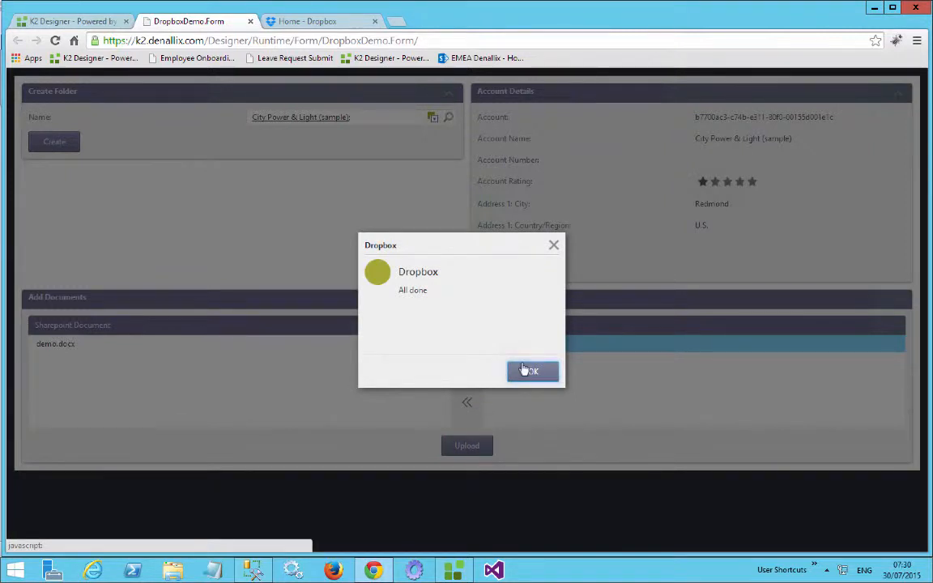
left_click(525, 371)
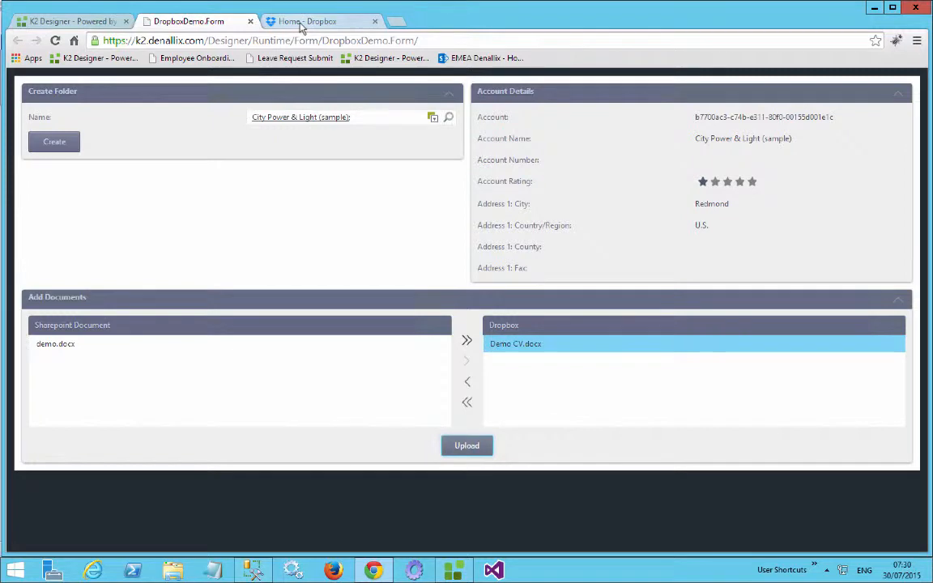
Step: Check the Dropbox site for the uploaded document in the folder named with the account's ID
left_click(301, 22)
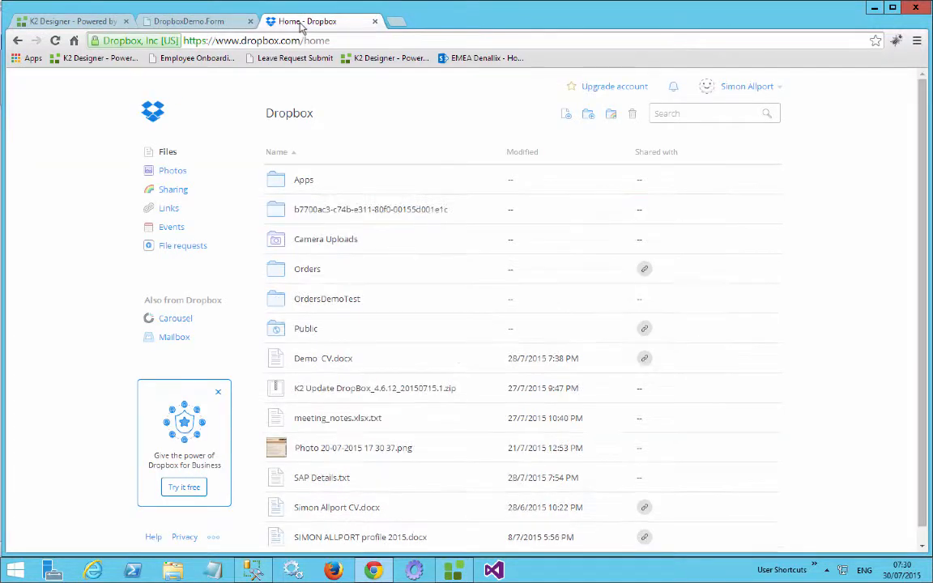
left_click(315, 210)
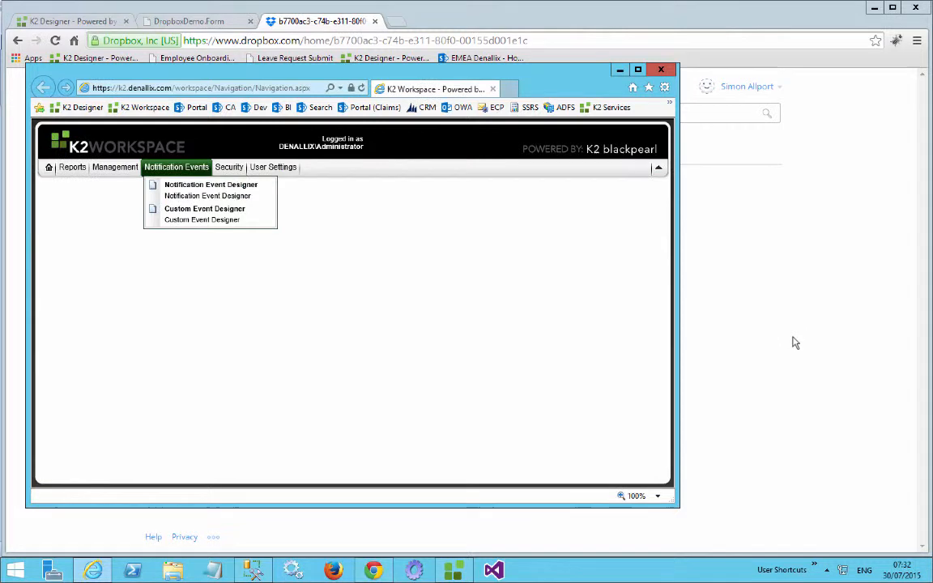
left_click(792, 338)
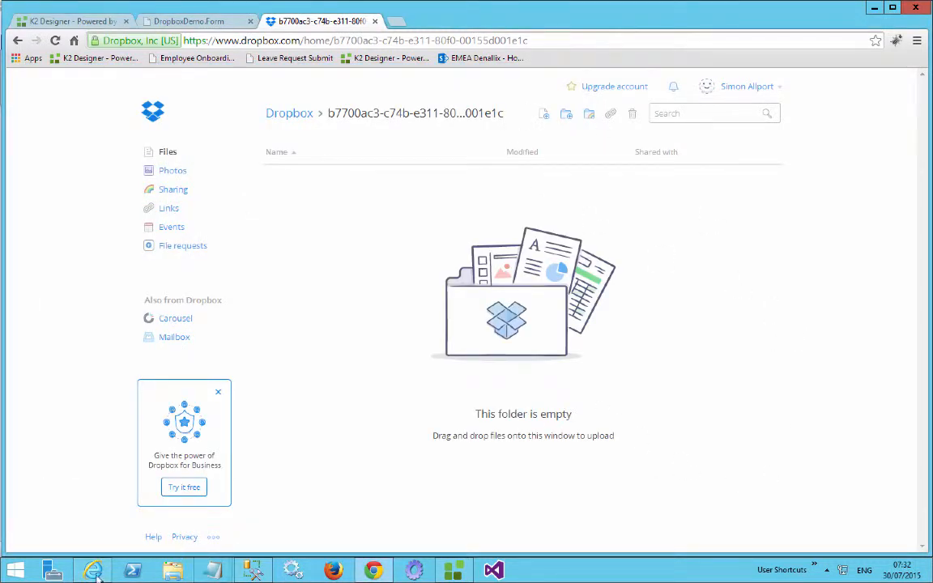
Step: Switch to K2 Workspace in Internet Explorer and open the Management Console
mouse_move(107, 573)
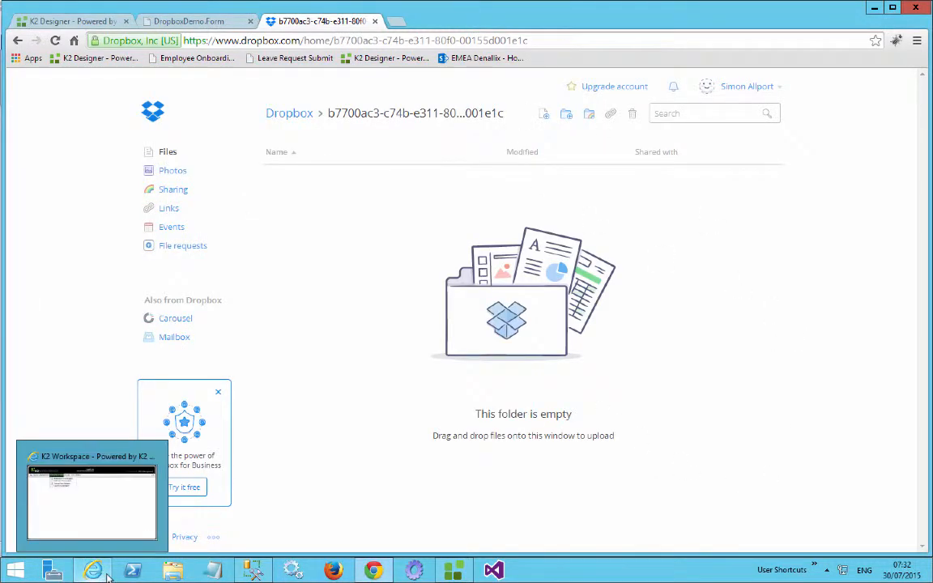
left_click(110, 522)
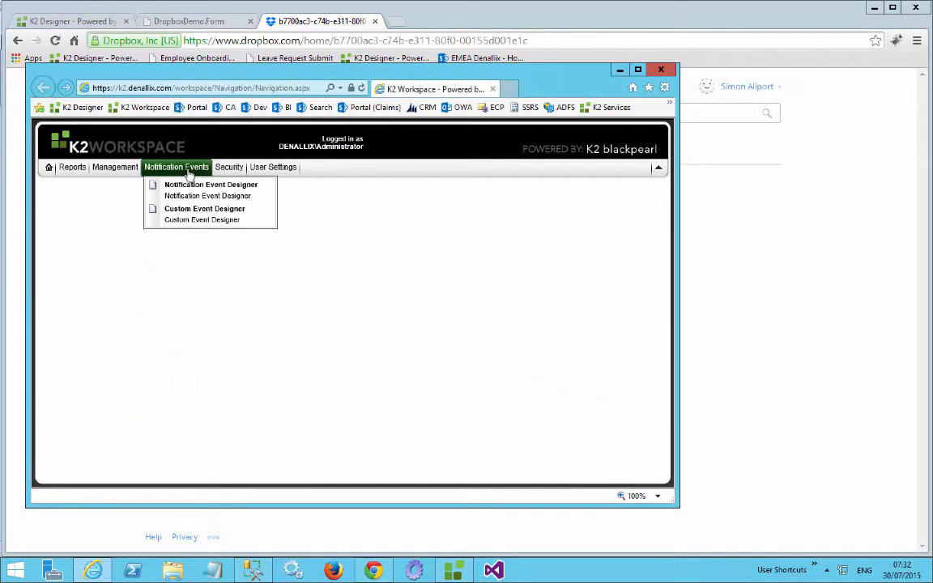
left_click(128, 167)
left_click(127, 196)
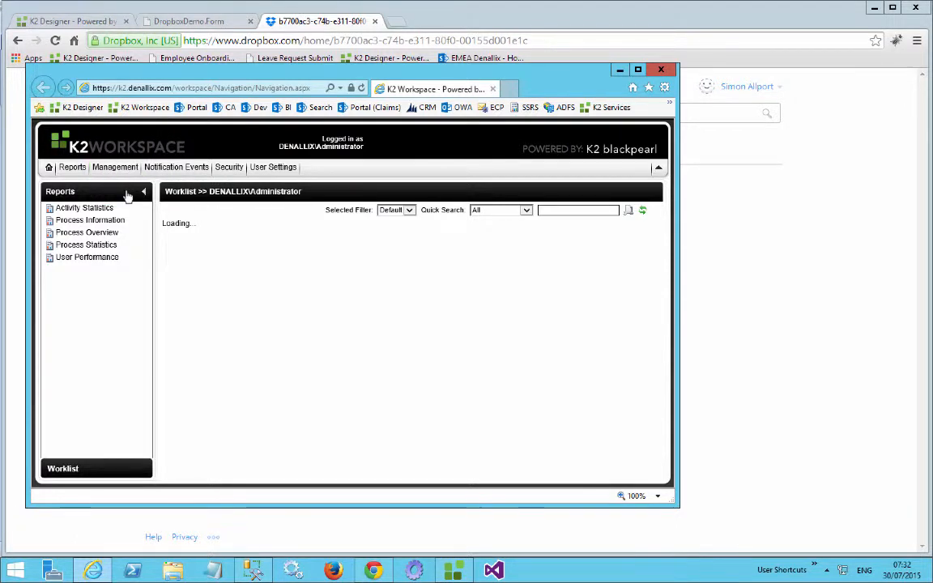
left_click(114, 167)
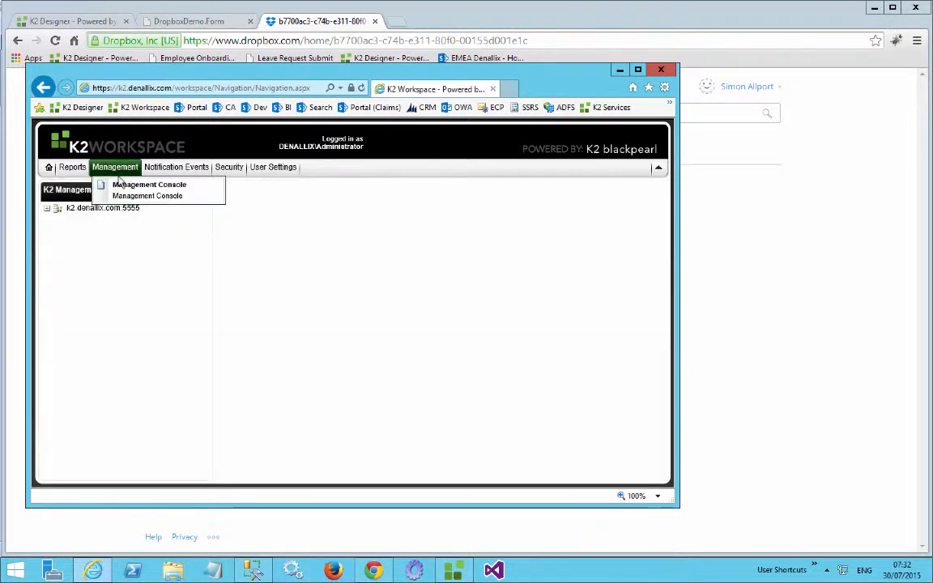
Step: Display the Workflow Server's All error profile for k2.denallix.com:5555 and examine the DropboxDemo process entry
left_click(46, 210)
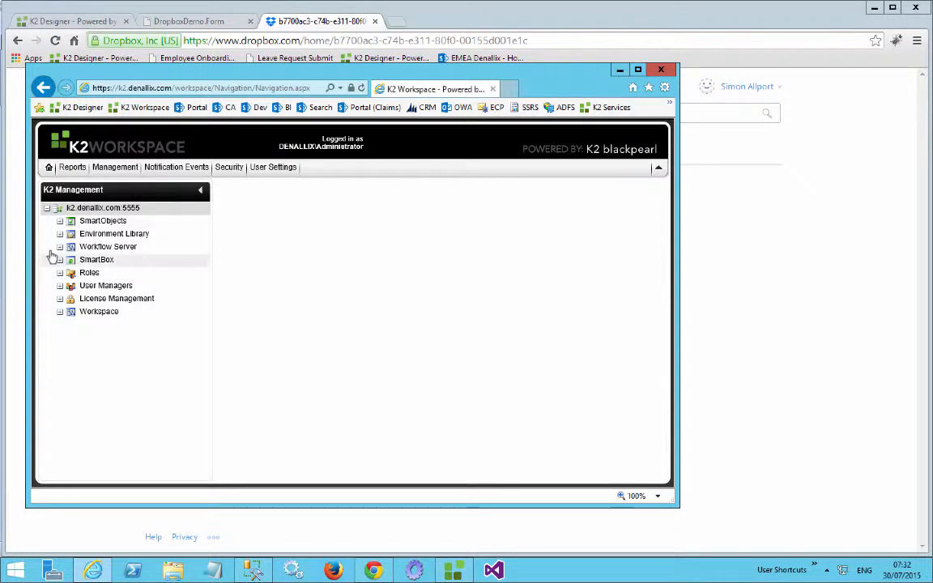
left_click(60, 248)
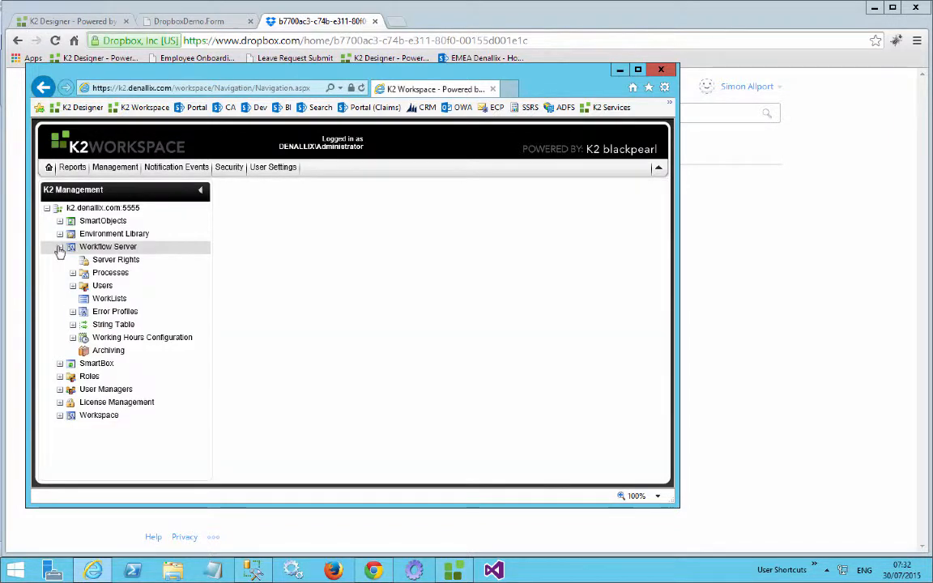
left_click(99, 312)
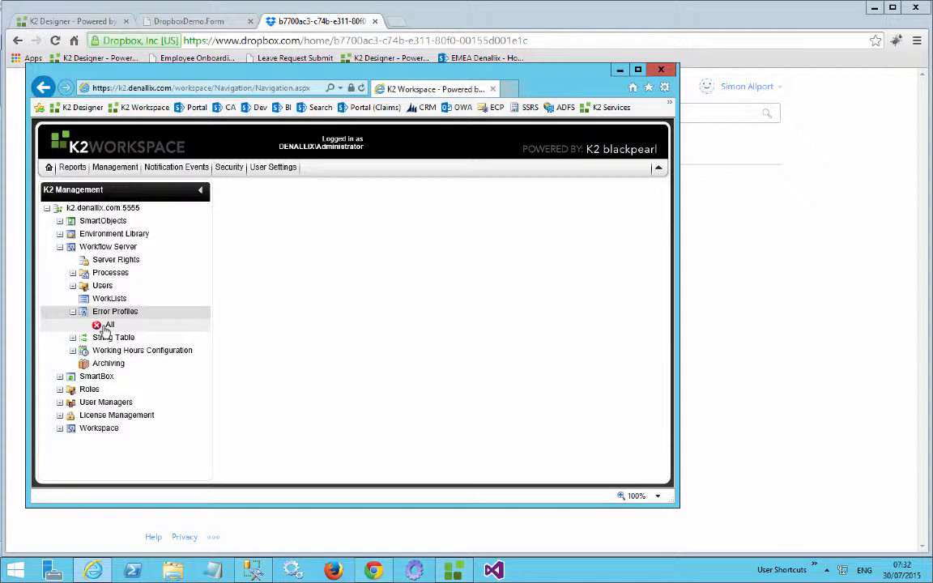
left_click(103, 325)
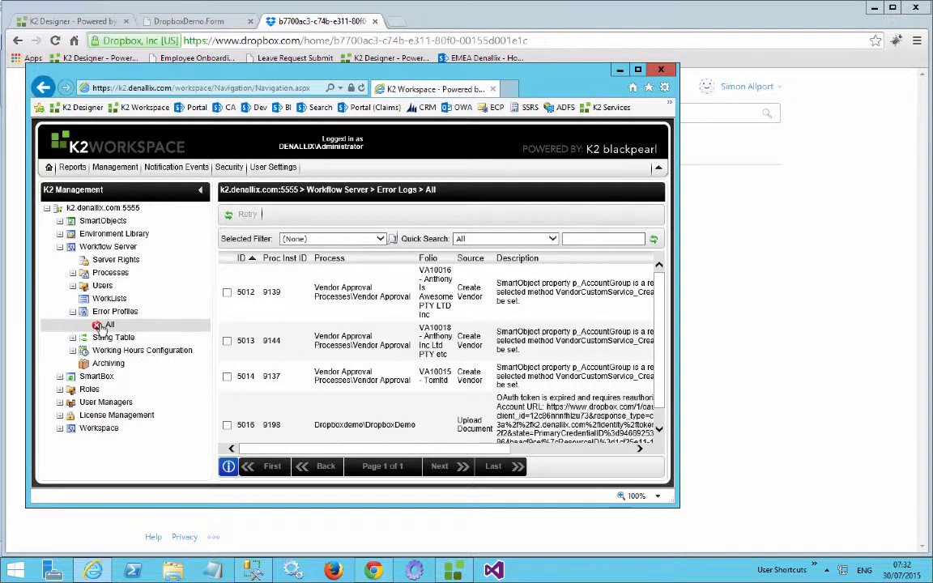
scroll(350, 371, "down", 1)
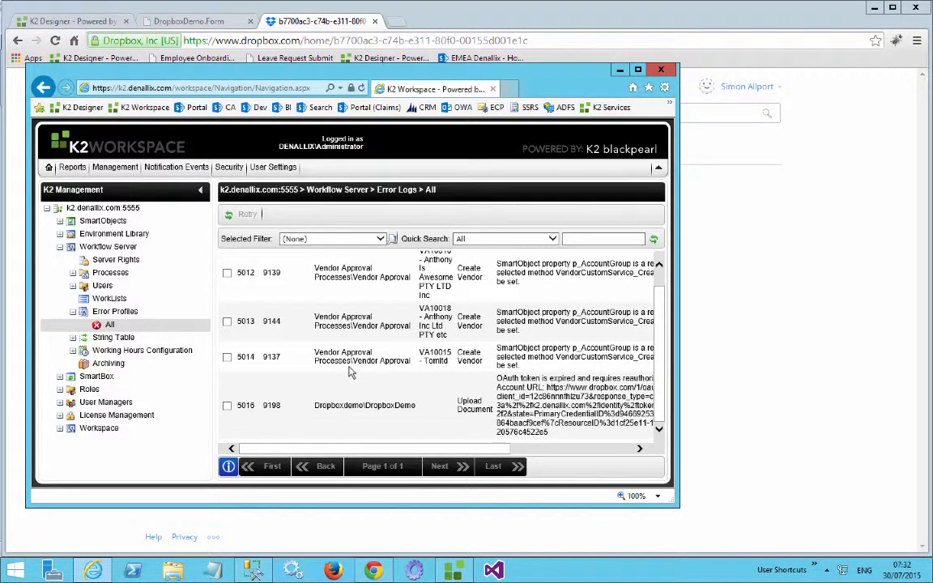
Step: Examine the full error description of the DropboxDemo entry's Upload Document event
left_click(525, 451)
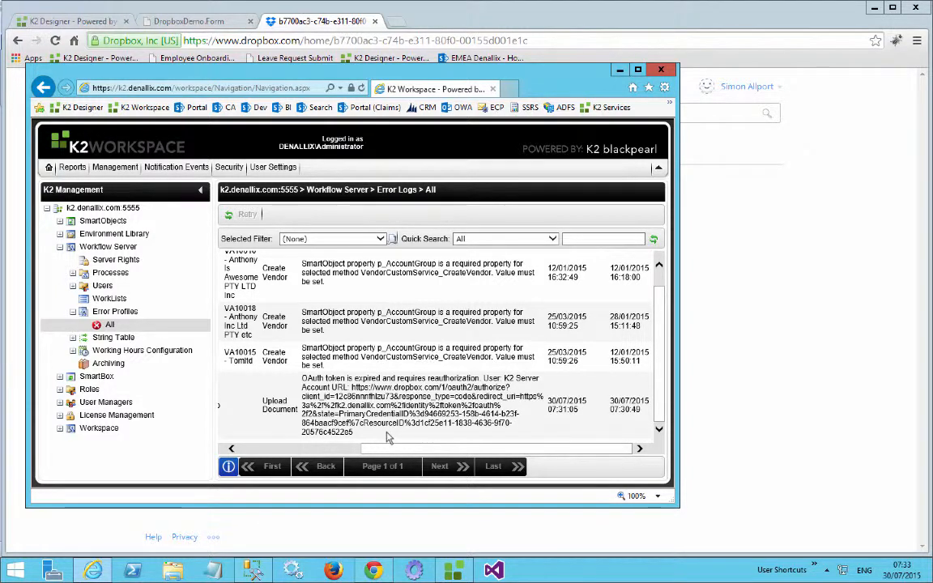
left_click_drag(387, 438, 303, 381)
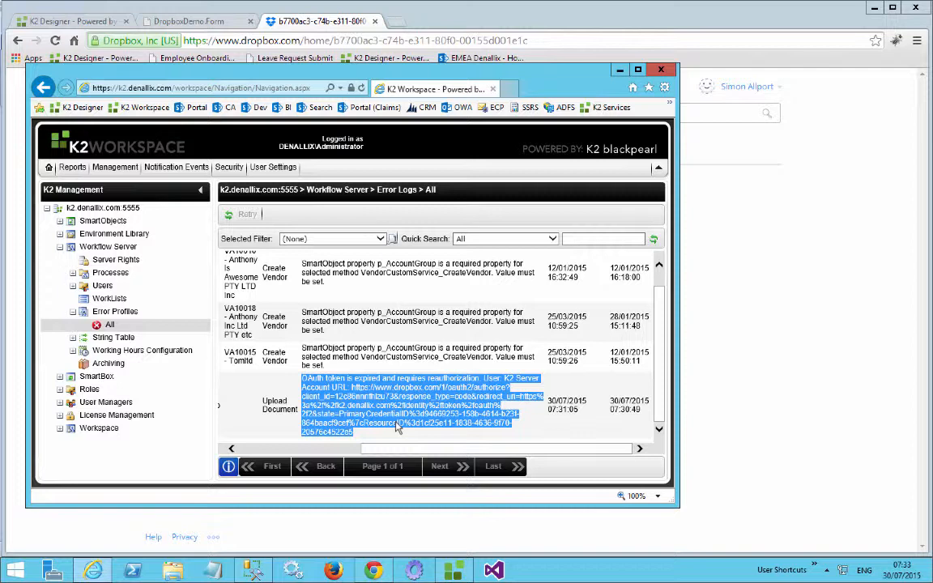
Step: Minimize the Chrome and K2 Studio windows and move the K2 Workspace window clear of the desktop shortcuts
left_click(840, 172)
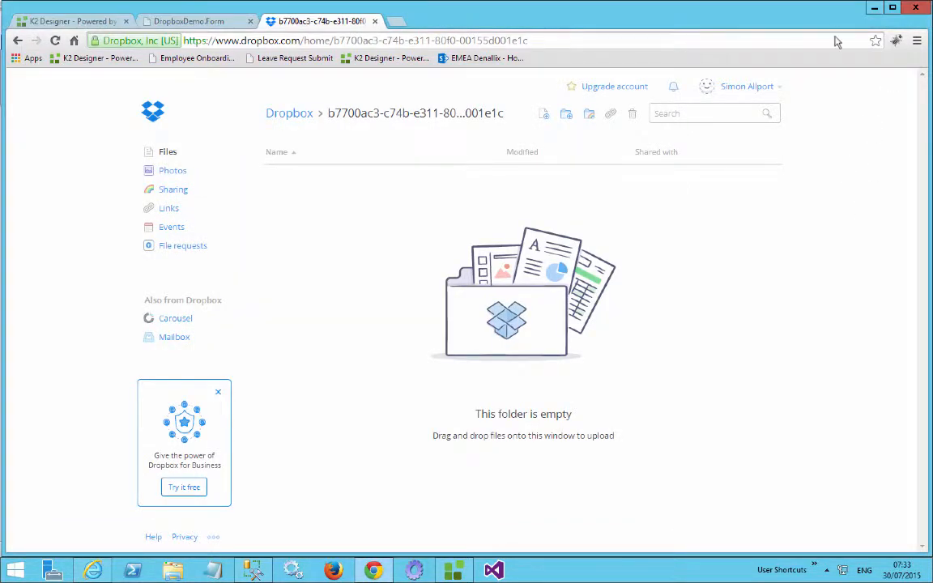
left_click(873, 9)
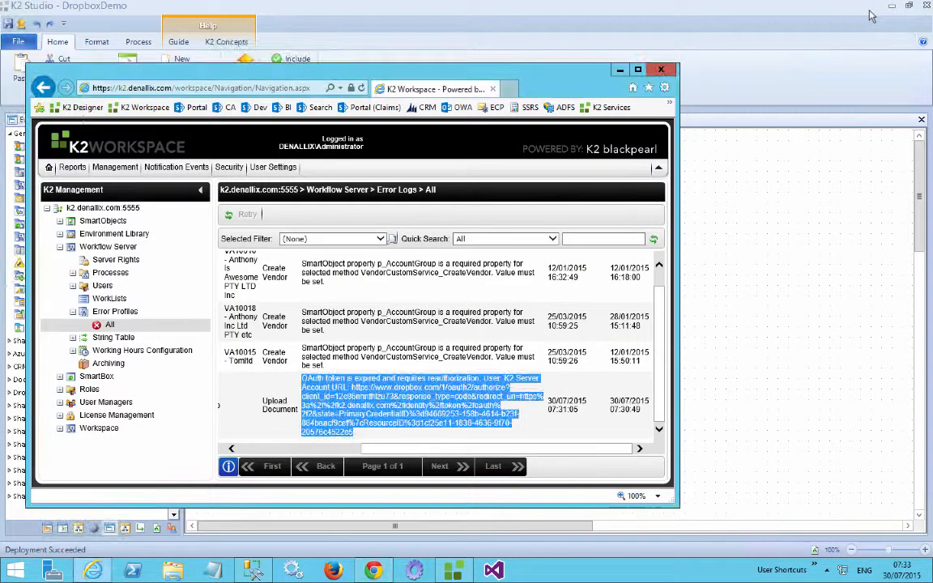
left_click(891, 7)
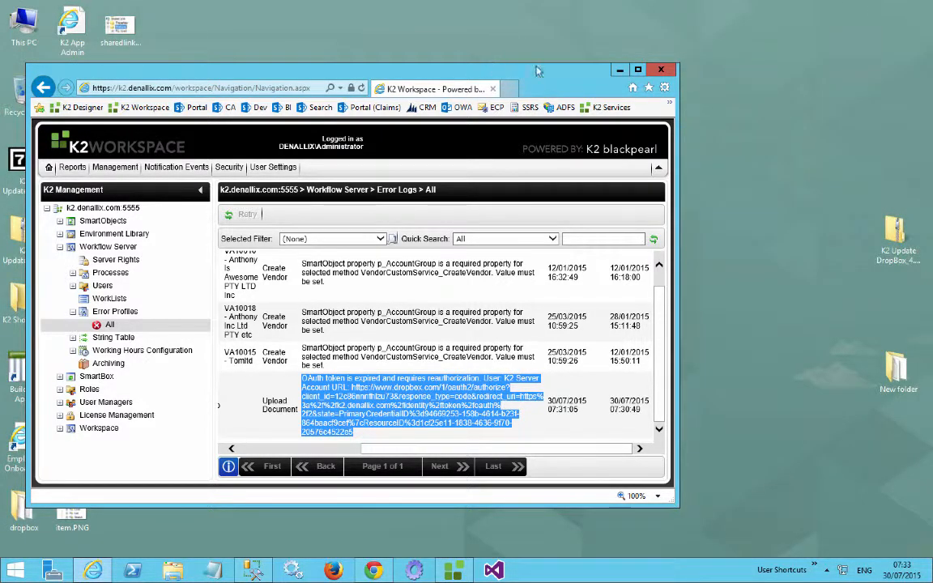
left_click_drag(490, 71, 677, 84)
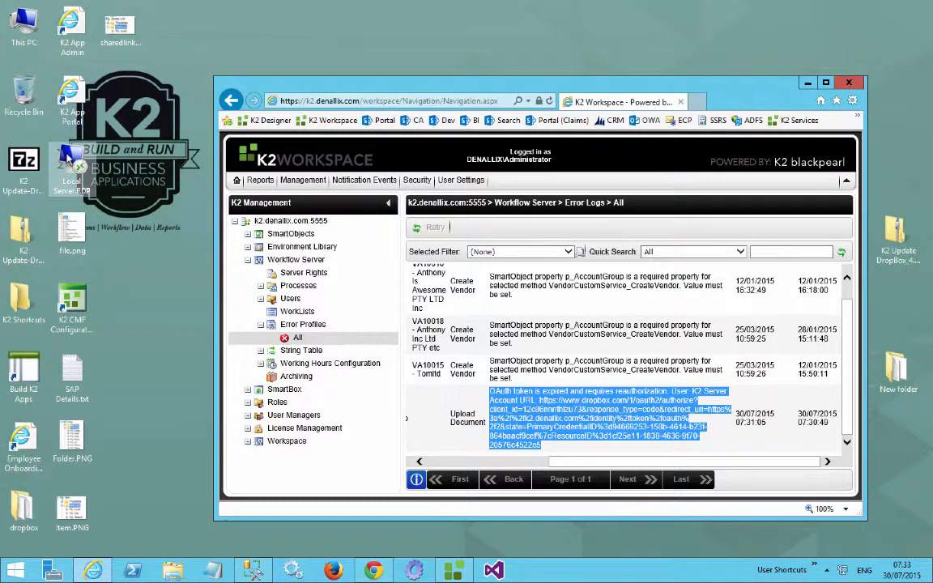
Step: Connect to rdp.denallix.com through the Local Server.RDP shortcut, entering the K2 service account's password and accepting the certificate warning
left_click(73, 164)
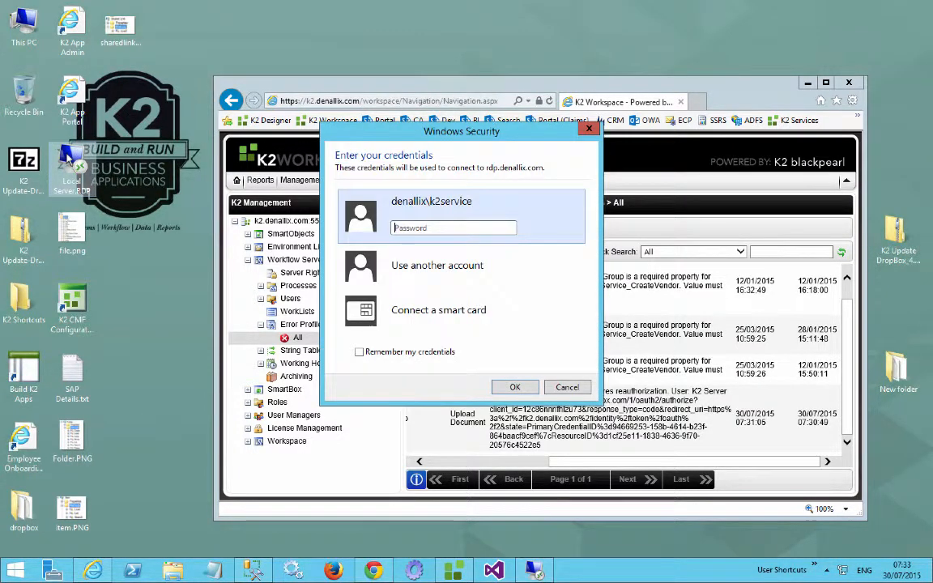
key("Caps_Lock")
type("••")
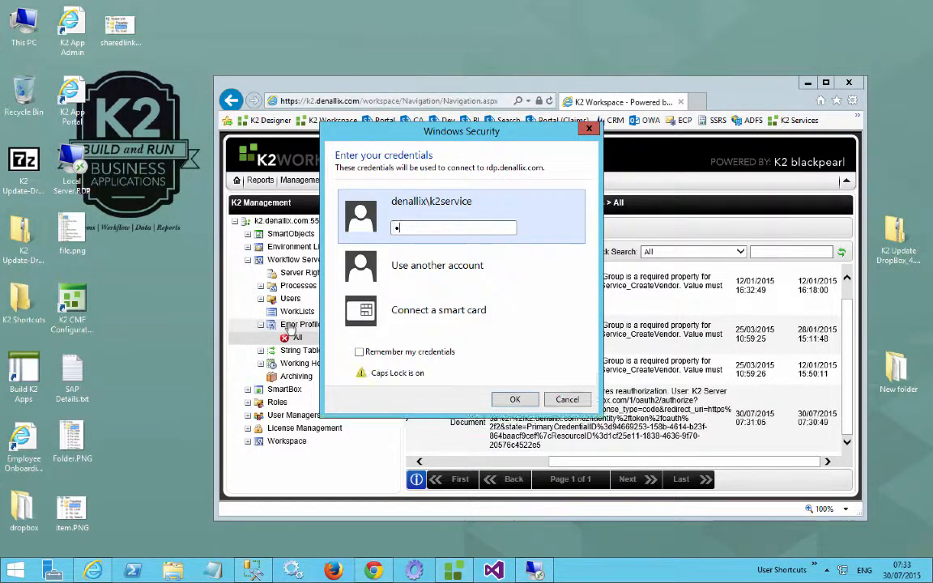
key("Caps_Lock")
type("•••••")
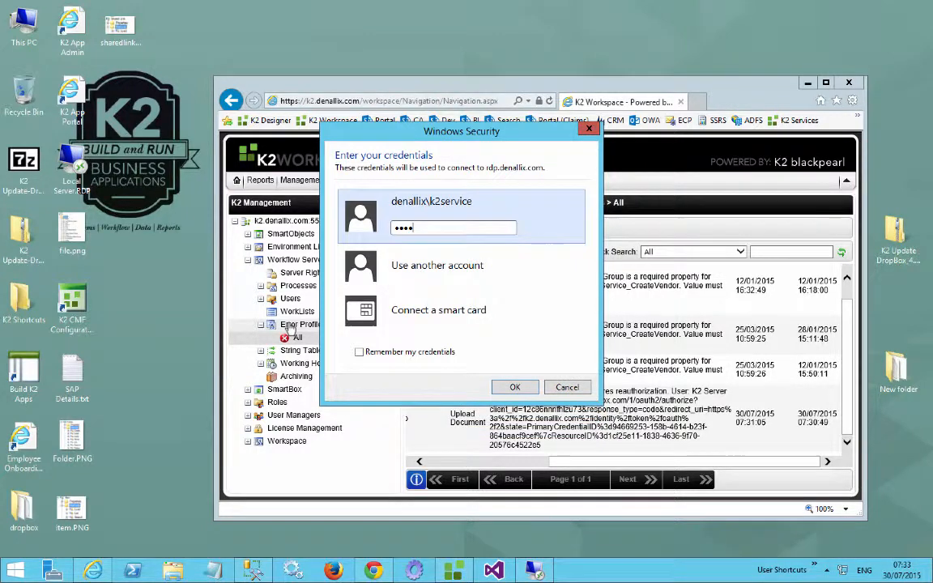
key("Return")
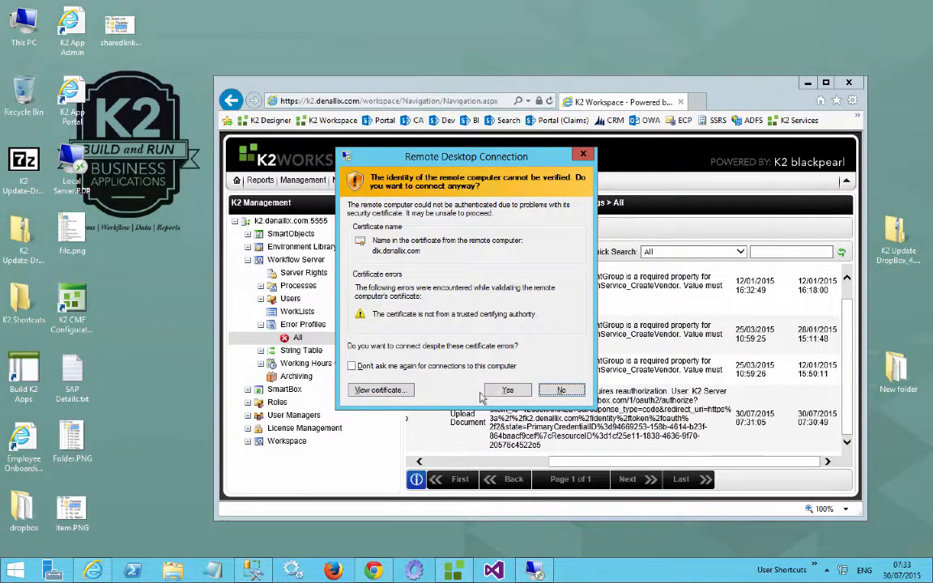
left_click(505, 390)
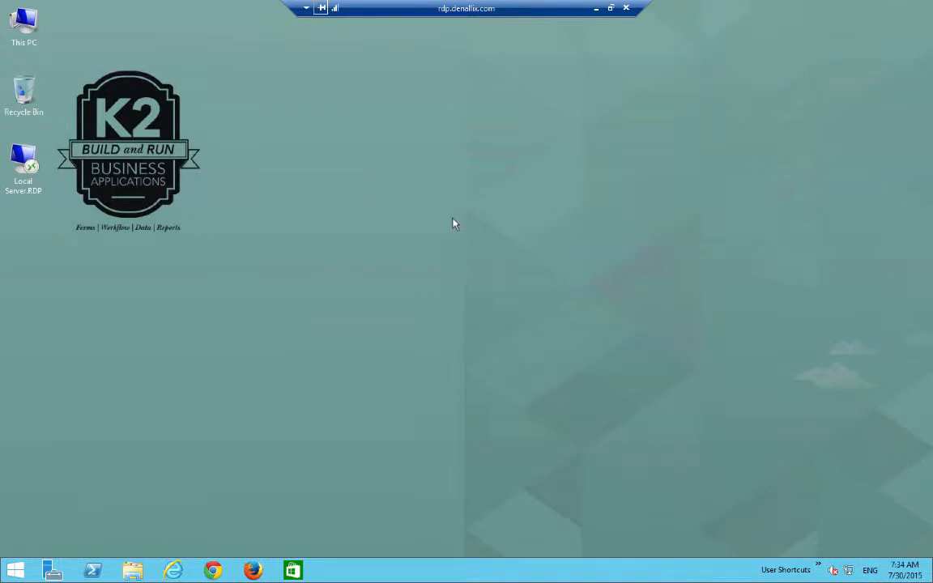
Step: Launch SmartObject Service Tester.exe from C:\Program Files (x86)\K2 blackpearl\Bin on the remote server
left_click(17, 571)
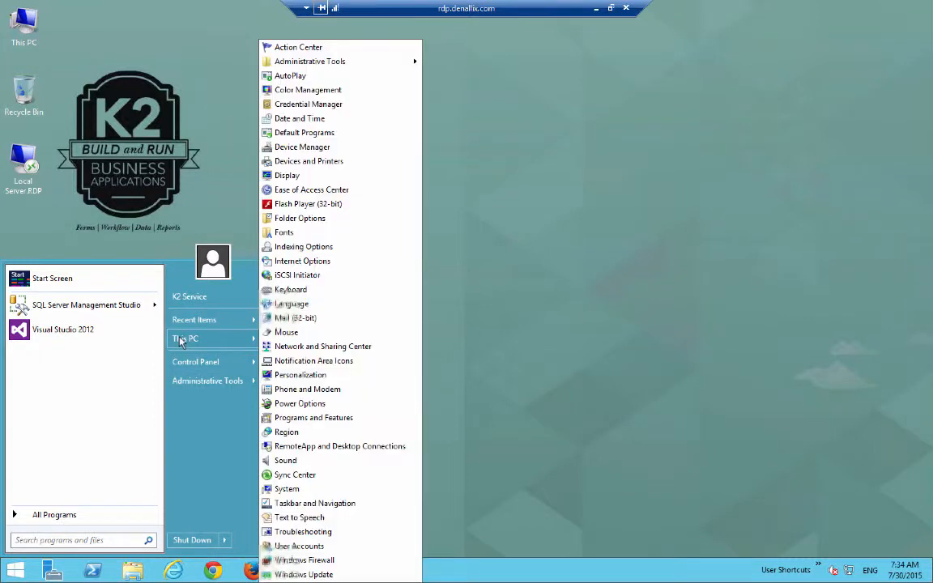
mouse_move(217, 340)
mouse_move(282, 342)
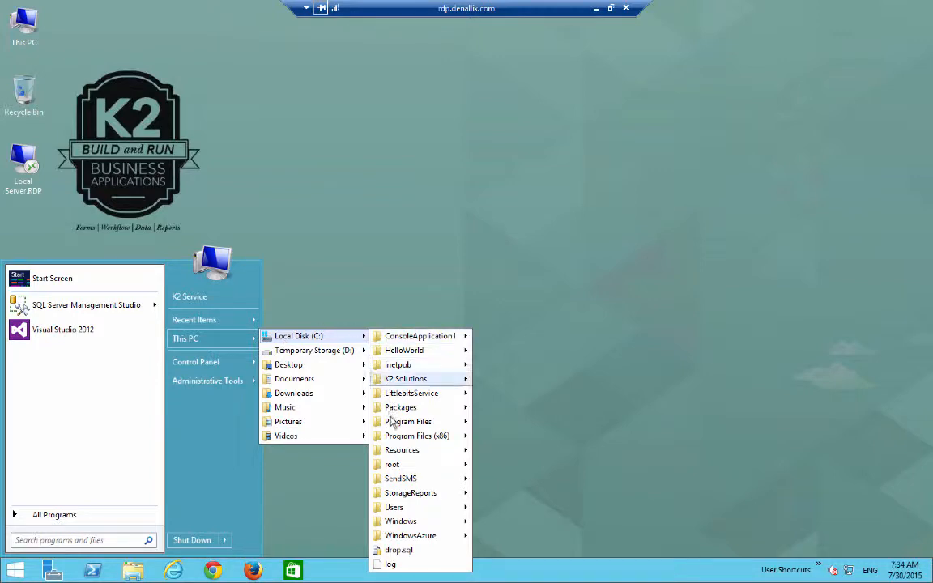
left_click(390, 438)
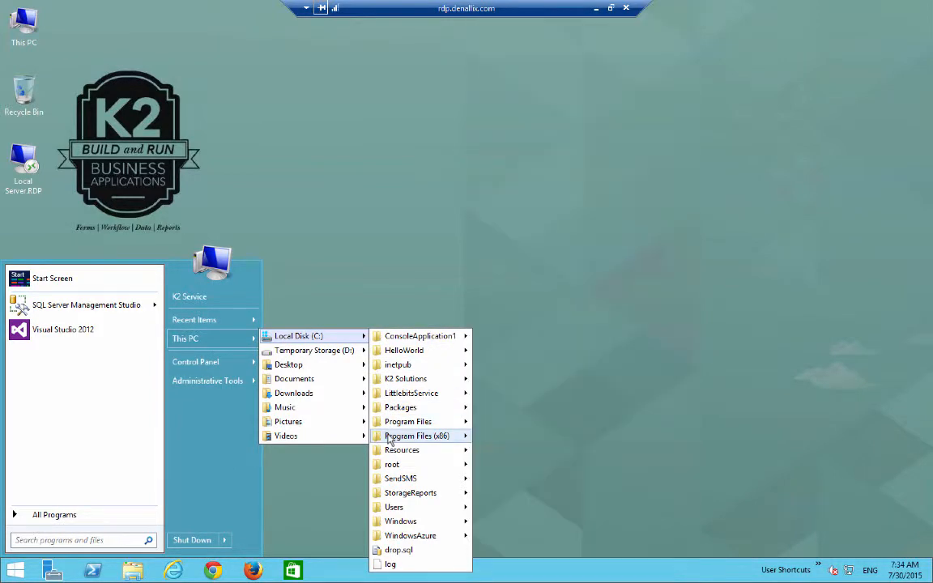
left_click(390, 438)
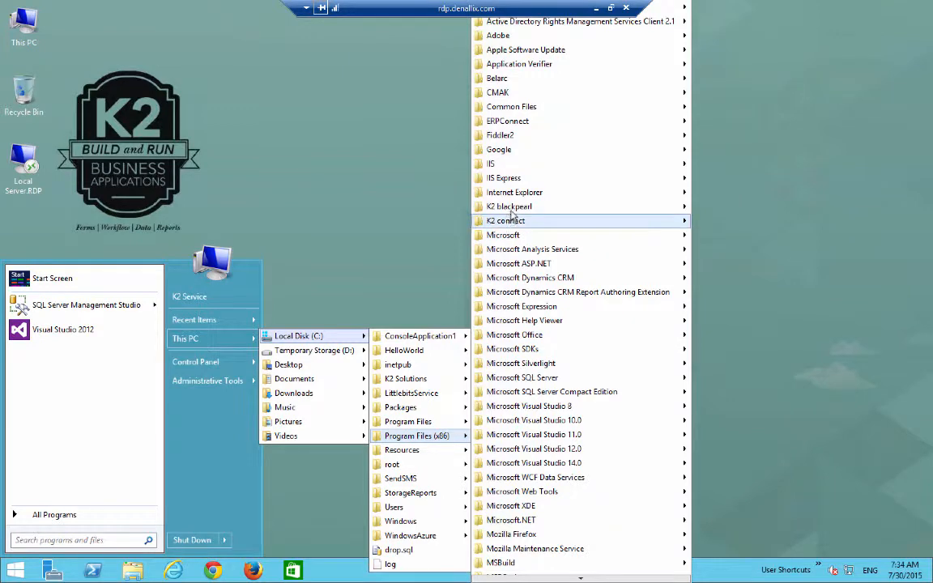
mouse_move(510, 207)
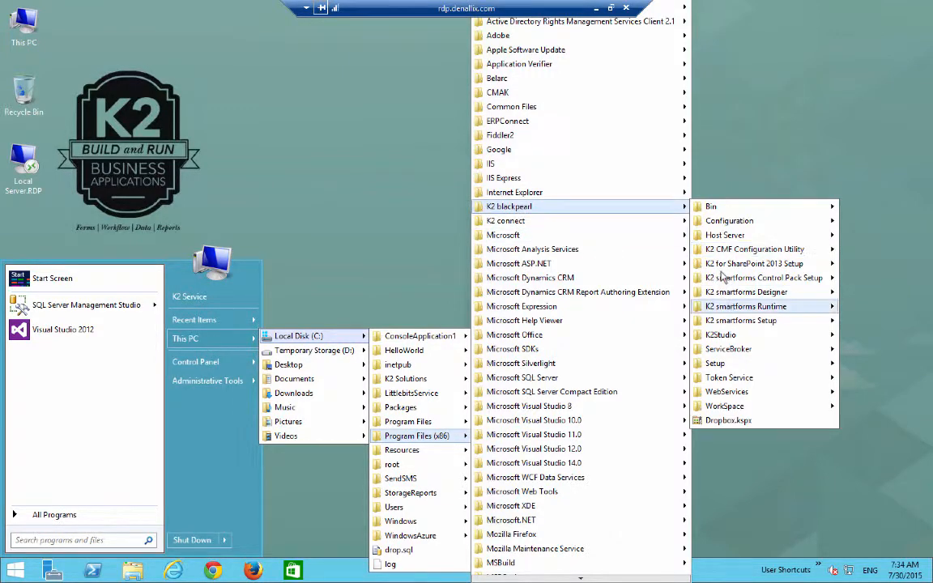
mouse_move(718, 209)
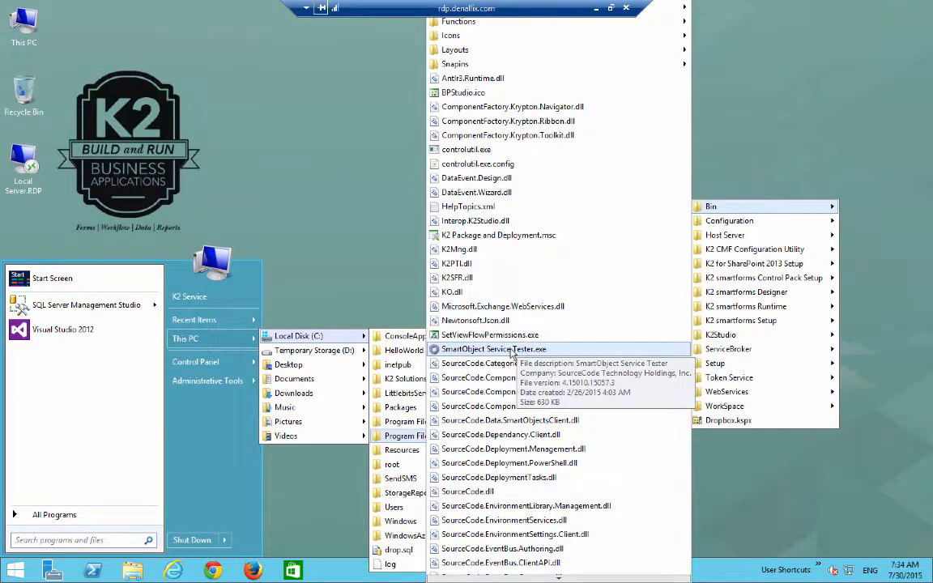
left_click(514, 349)
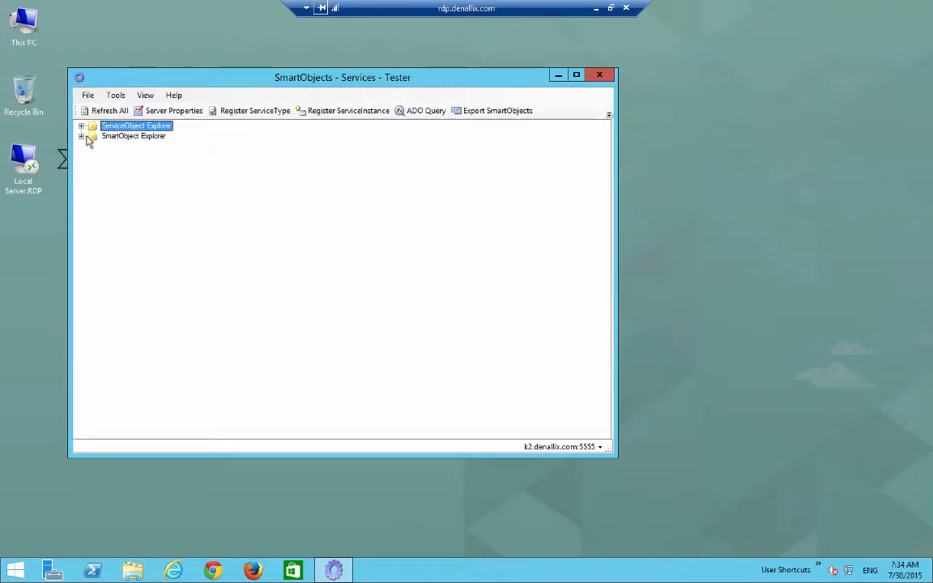
Step: Expand the SmartObject Explorer to the inner Dropbox folder and open its File SmartObject for execution
left_click(82, 137)
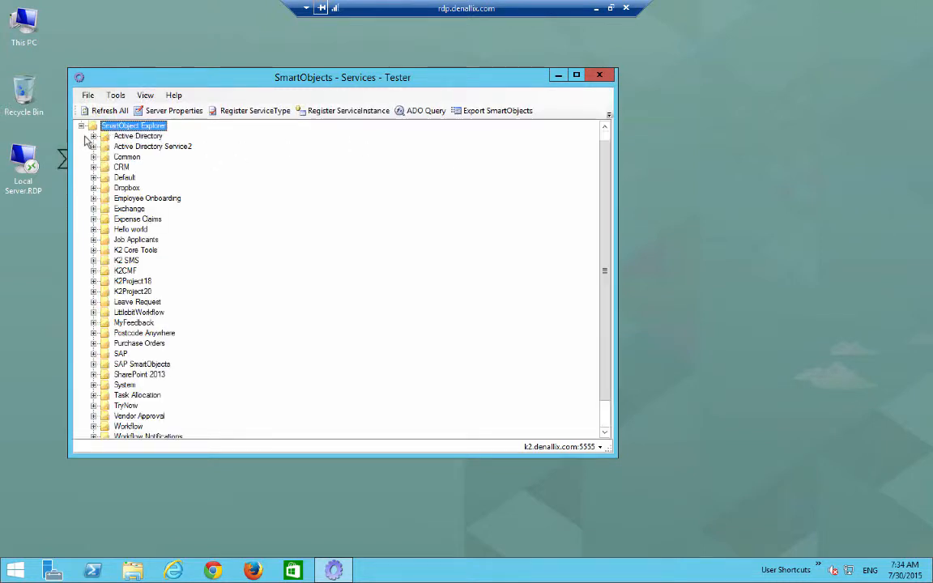
left_click(93, 188)
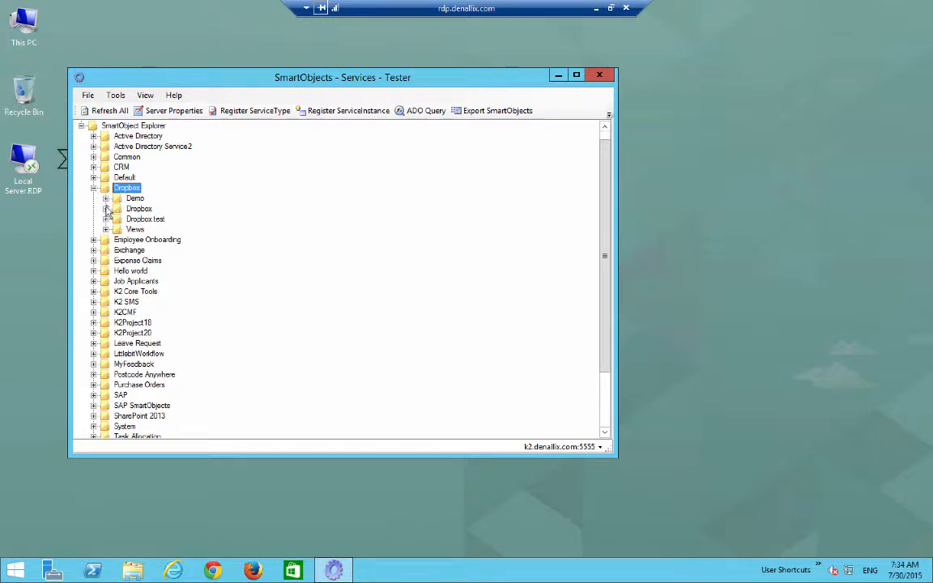
left_click(106, 209)
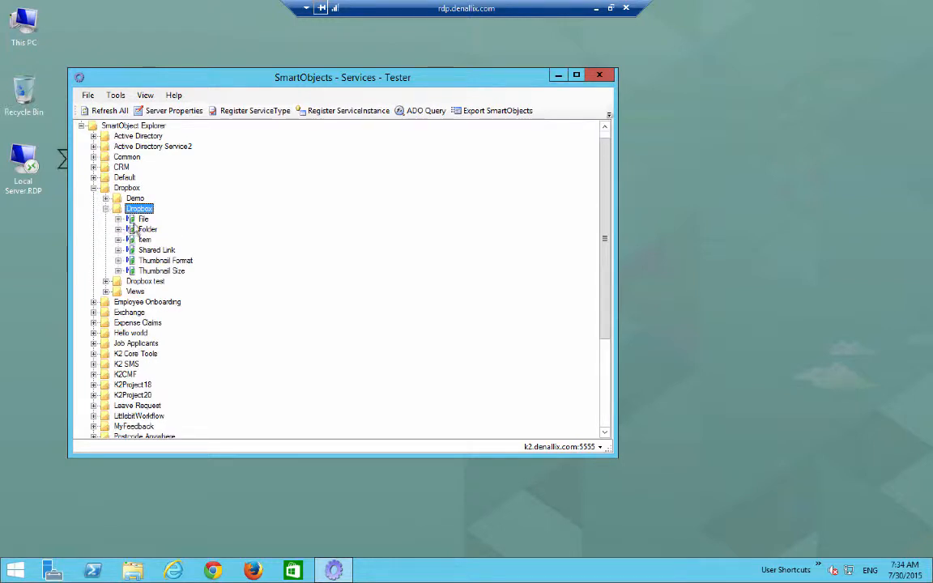
left_click(143, 220)
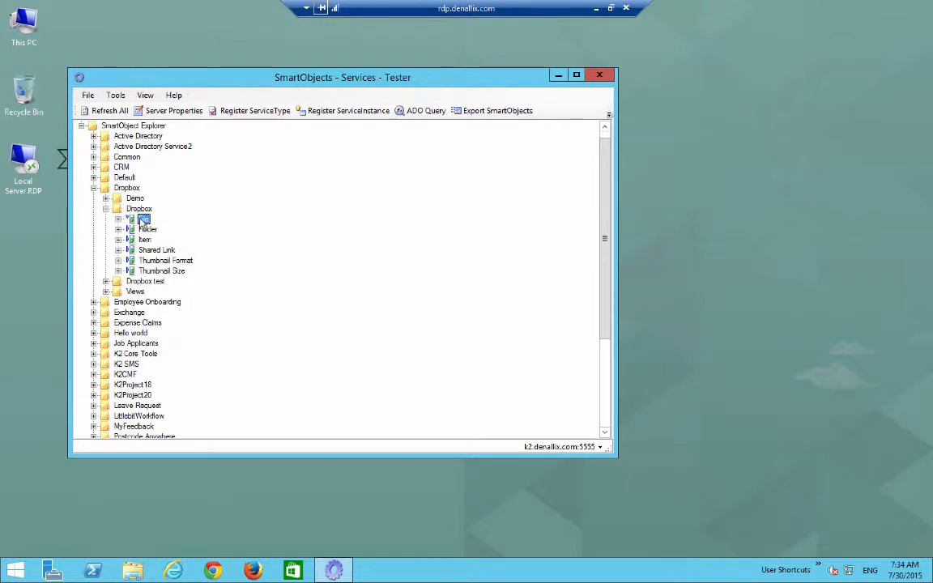
right_click(142, 219)
left_click(164, 229)
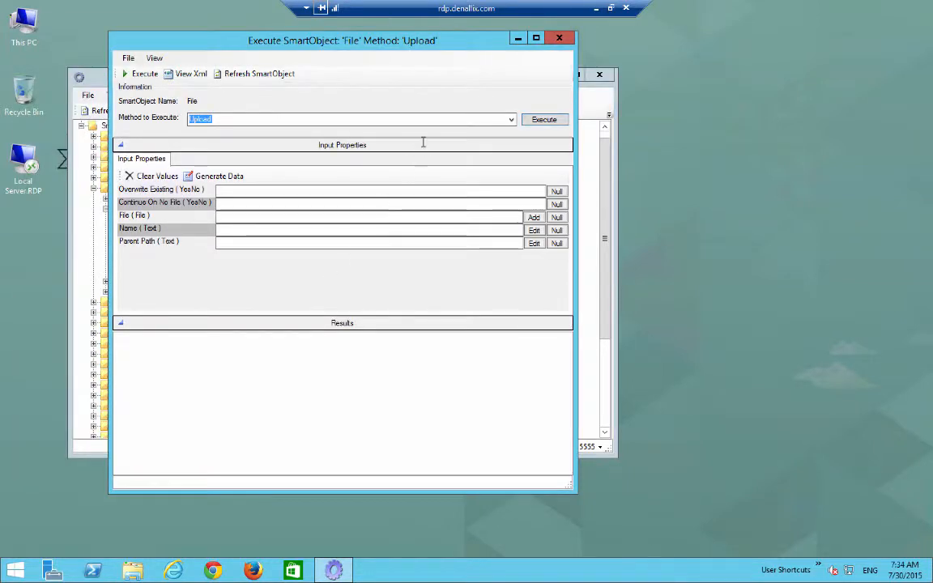
Step: Choose List as the File SmartObject's method and execute it without input values
left_click(511, 119)
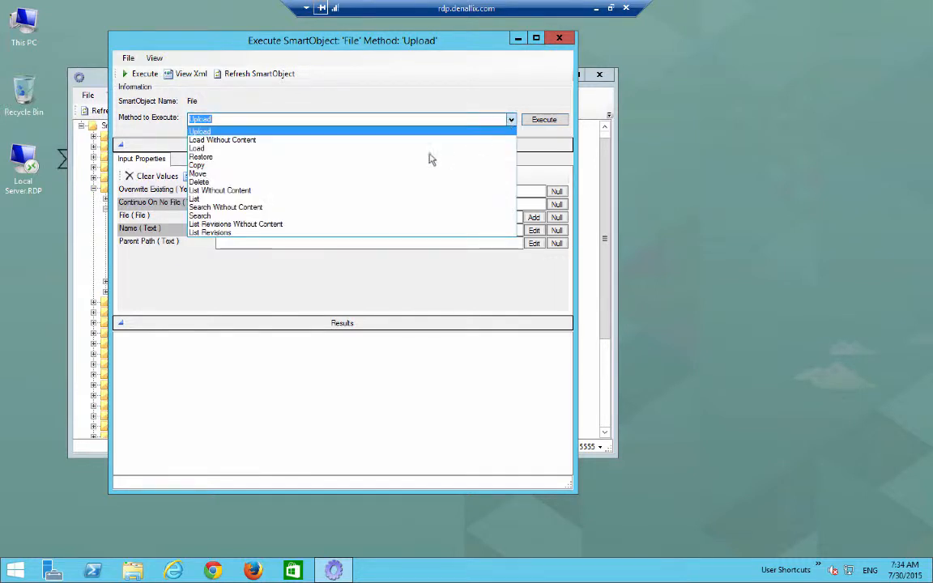
left_click(377, 199)
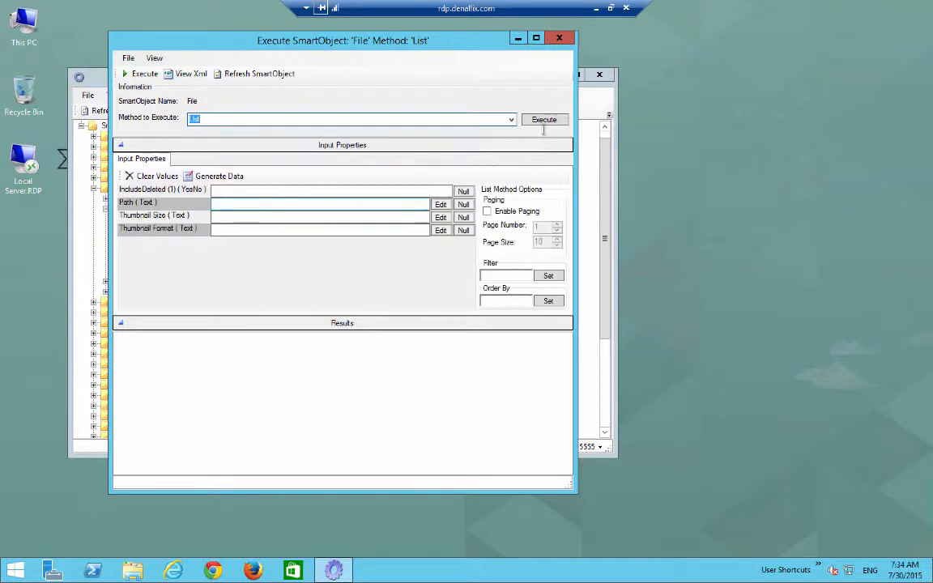
left_click(544, 121)
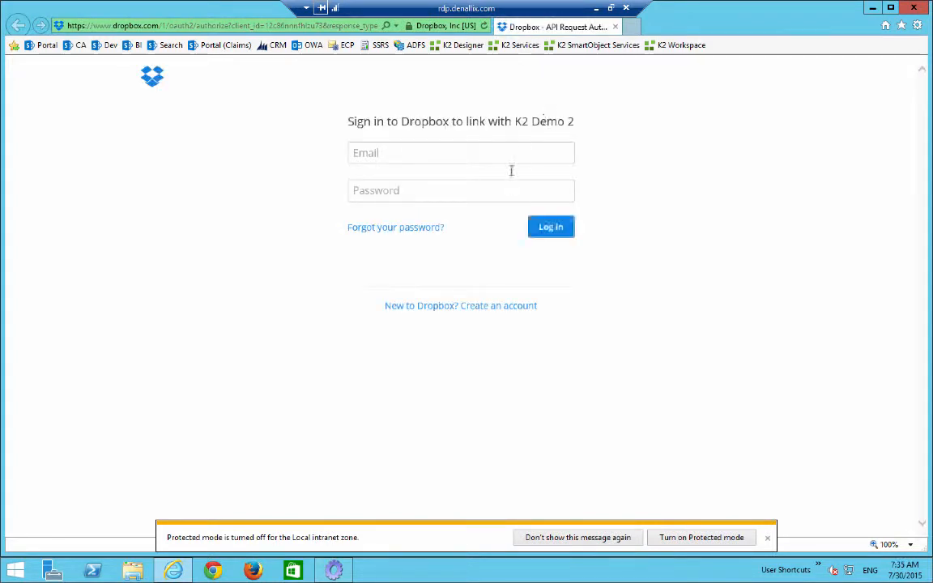
Step: Sign in to Dropbox with the account's e-mail and password to link it with K2 Demo 2
left_click(521, 152)
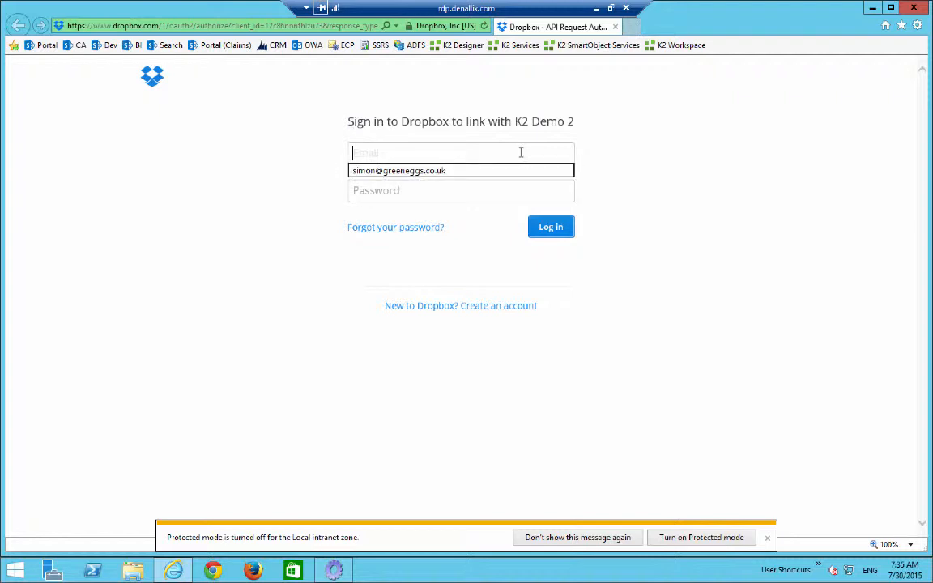
type("simon")
key("Down")
key("Return")
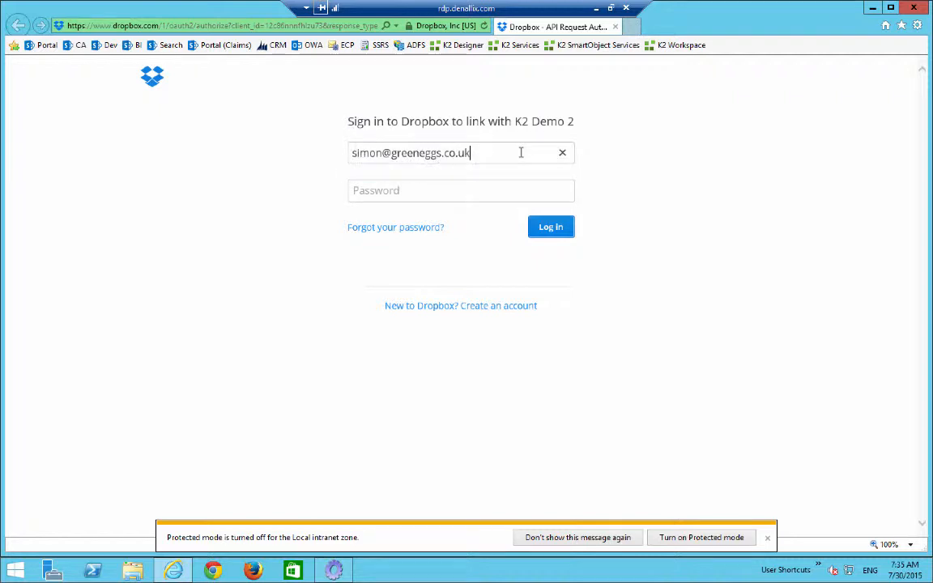
key("Tab")
type("••")
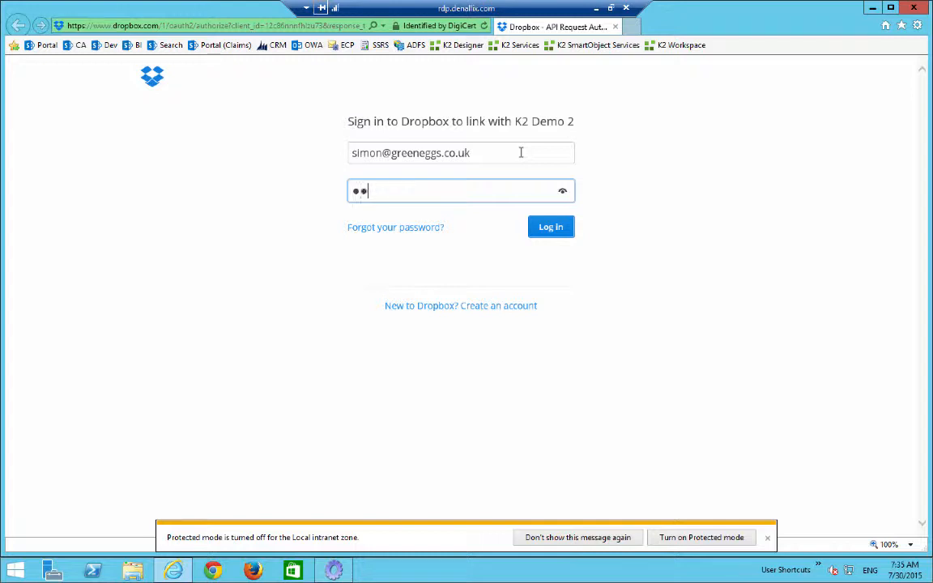
type("•••••")
left_click(558, 230)
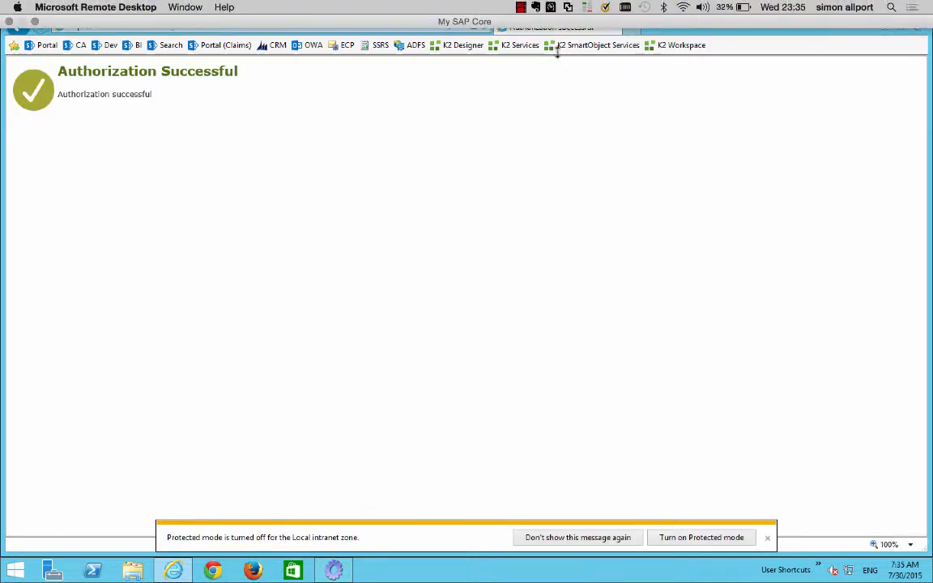
Step: Return to the SmartObject tester, acknowledge the OAuth authorization message and execute the List method again
left_click(333, 571)
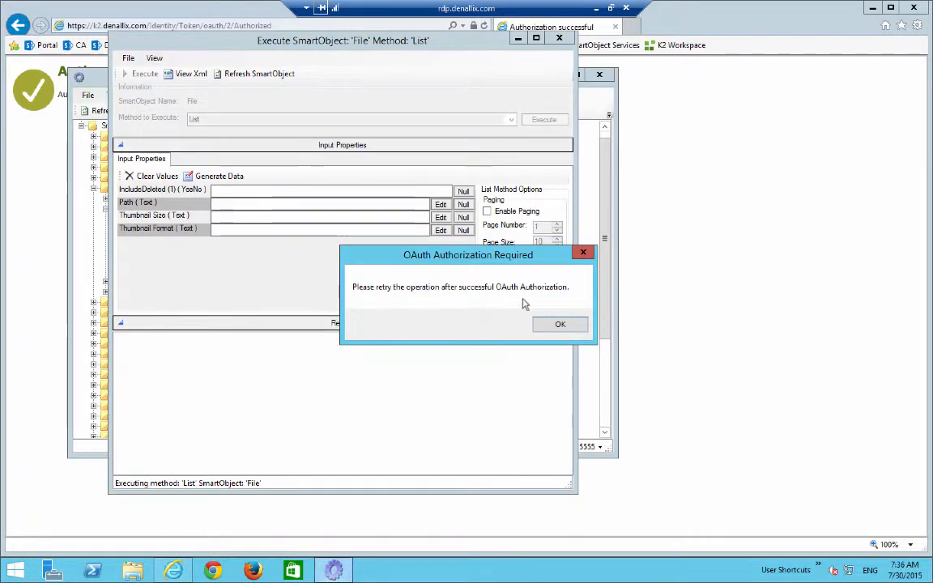
left_click(558, 325)
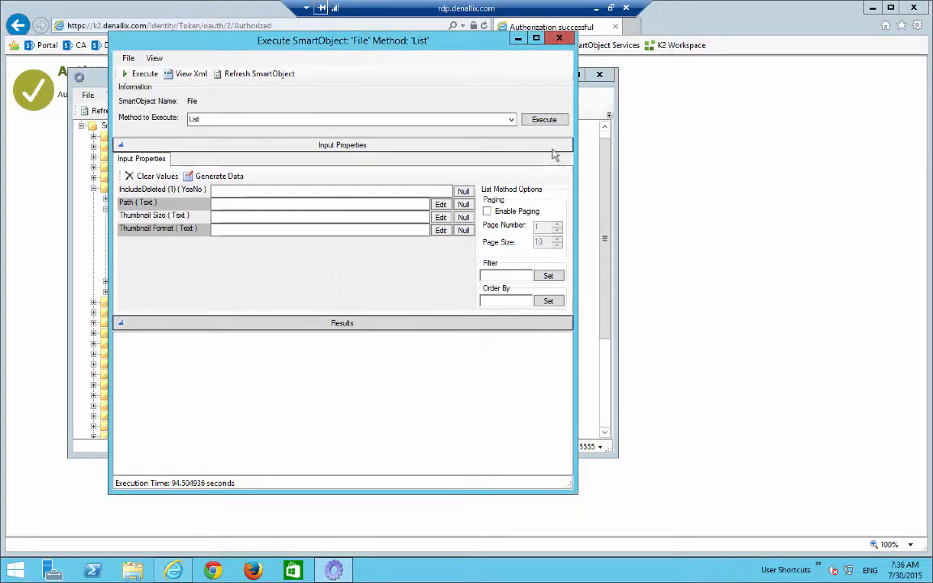
left_click(543, 120)
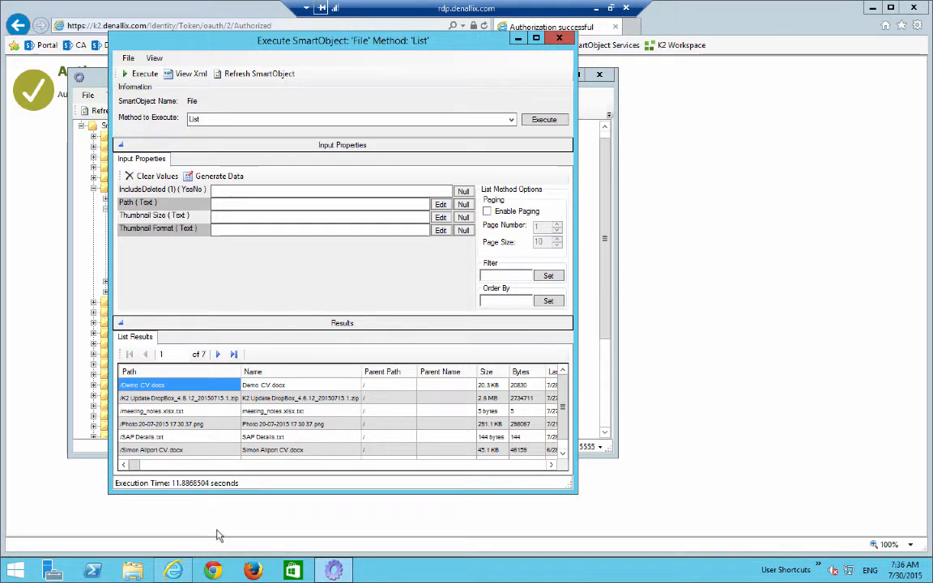
Step: Minimize the remote session and SQL Server Management Studio to return to the K2 Workspace error list
left_click(596, 10)
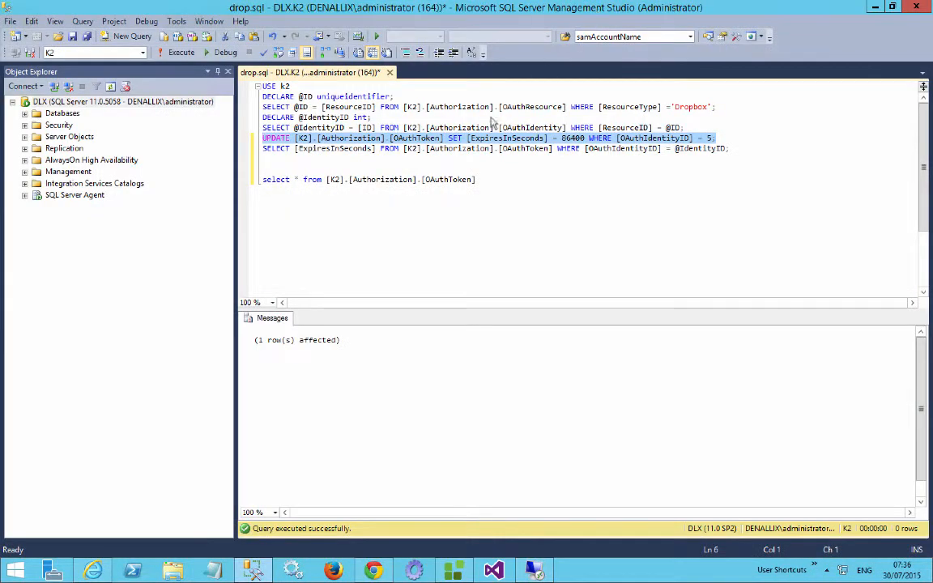
left_click(874, 8)
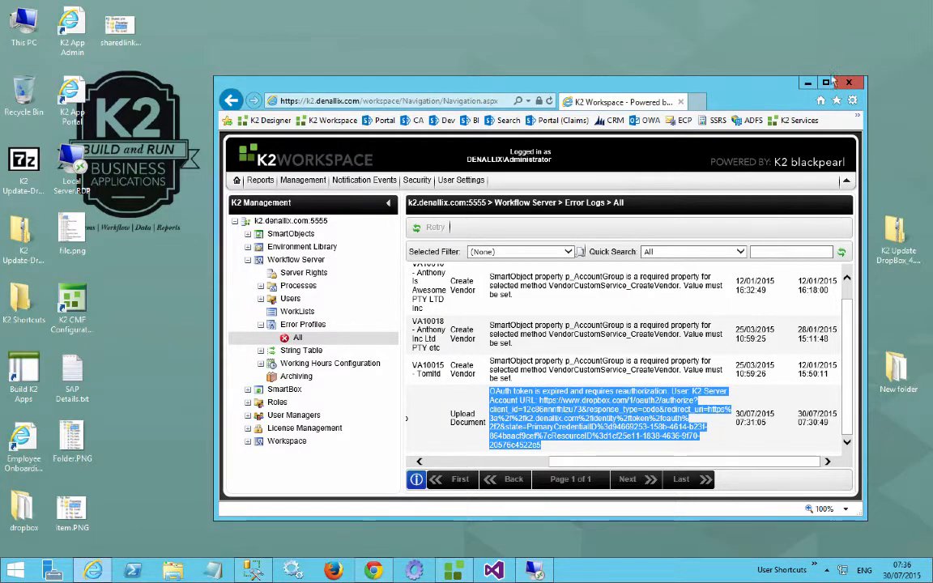
Step: Maximize the K2 Workspace window and retry the failed Dropboxdemo\DropboxDemo process instance at Upload Document
double_click(747, 81)
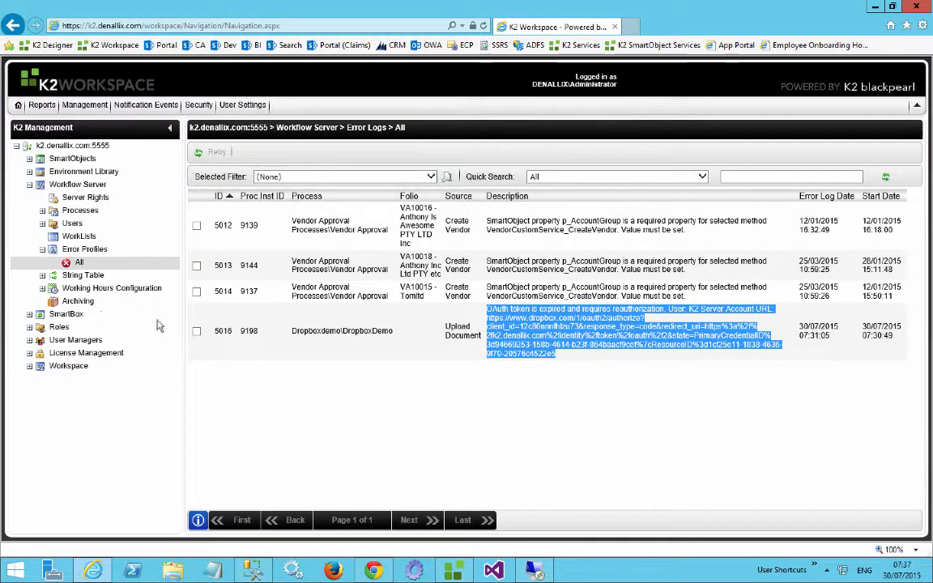
left_click(197, 332)
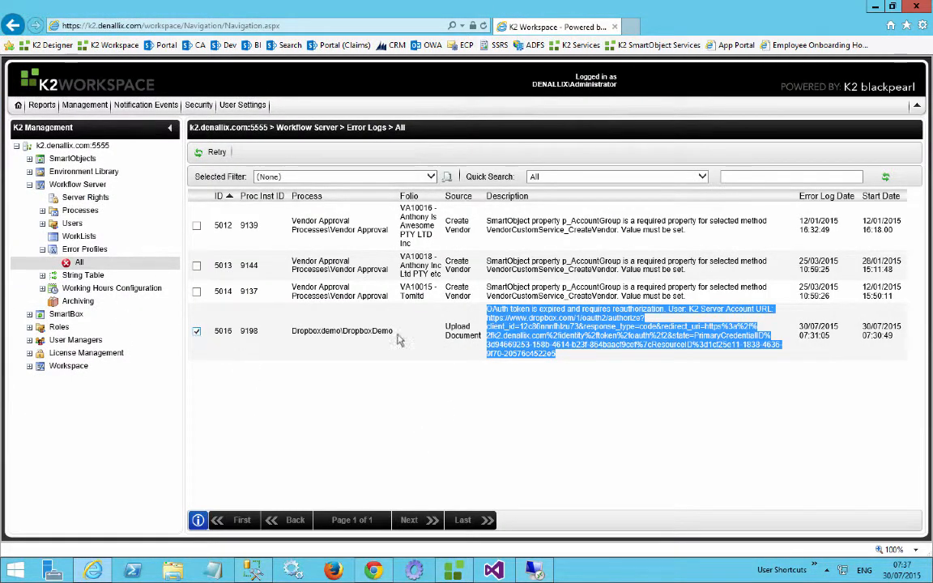
left_click(216, 153)
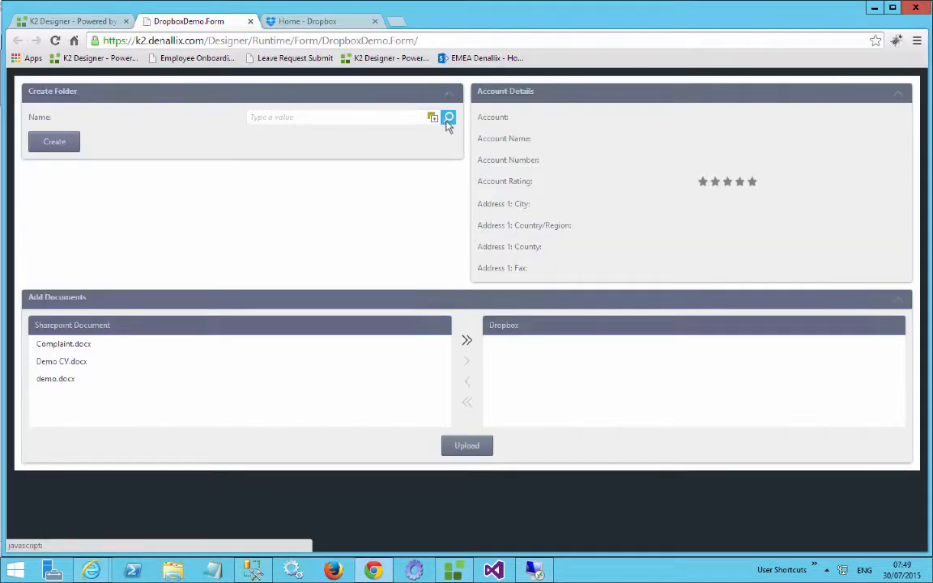
Step: Switch to the DropboxDemo form, search for account names with "a" and set Name to A. Datum Corporation (sample)
left_click(447, 123)
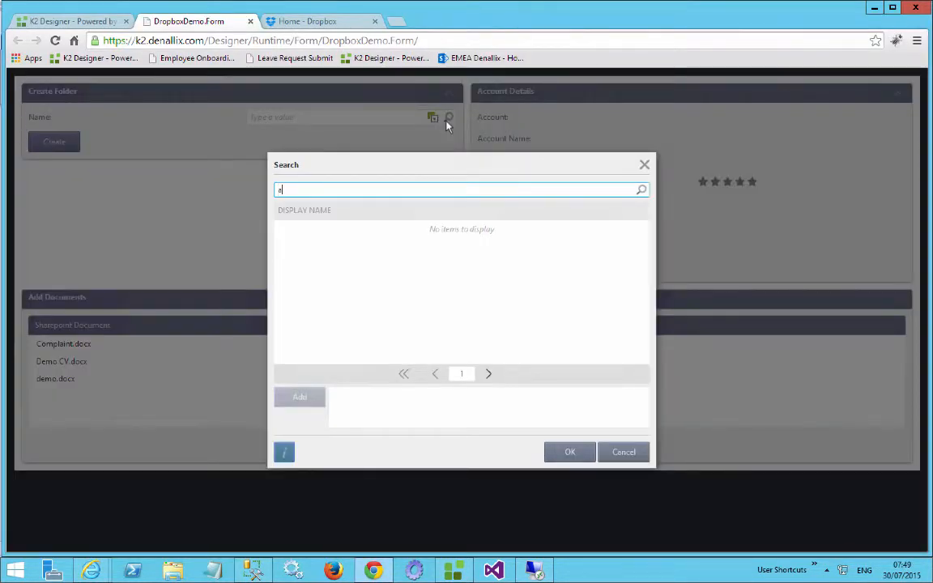
key("Return")
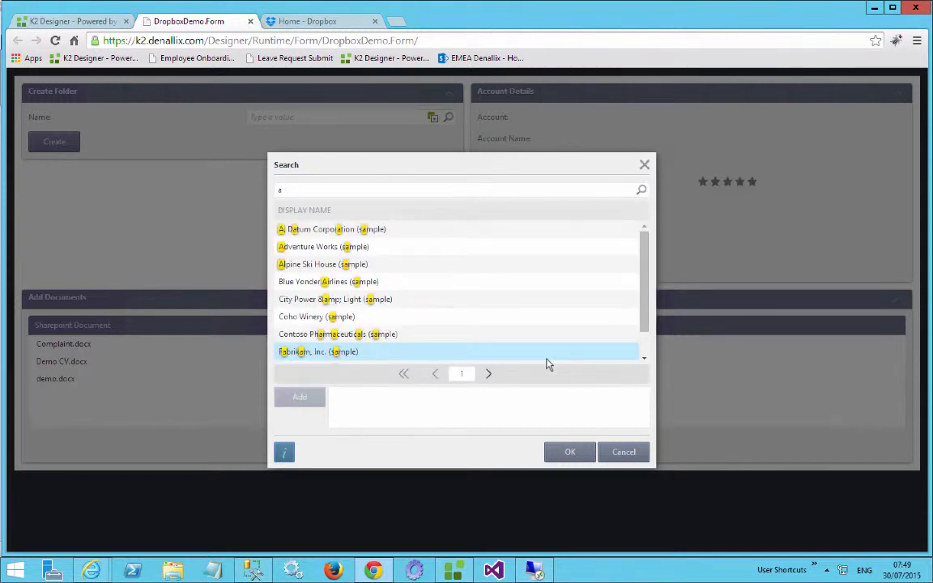
left_click(298, 230)
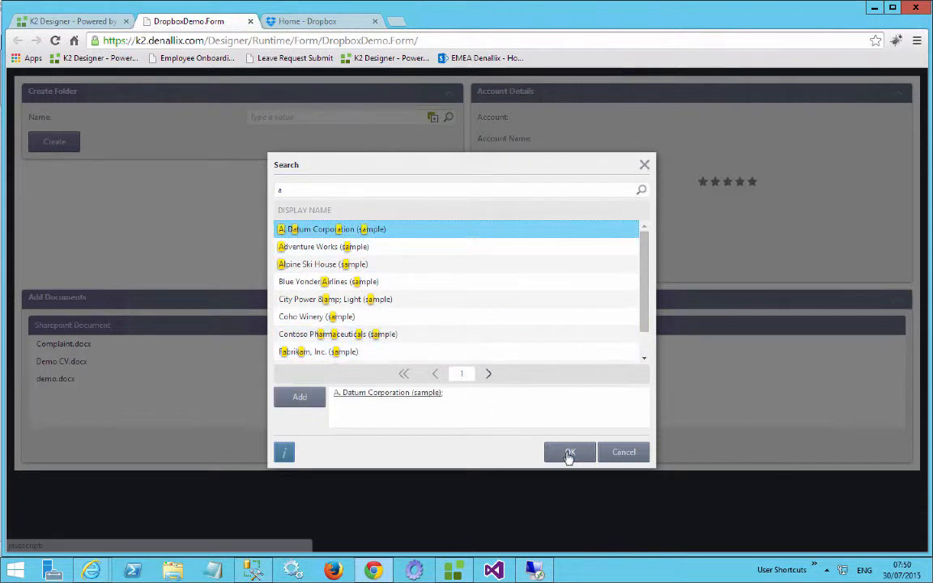
left_click(569, 452)
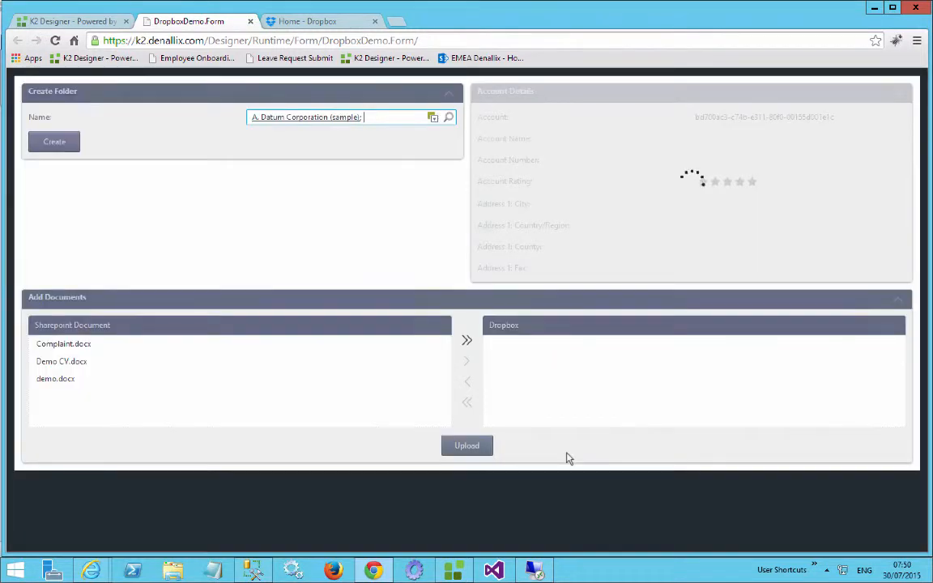
Step: Move Complaint.docx from the SharePoint documents to the Dropbox list, upload it and dismiss the completion message
left_click(106, 348)
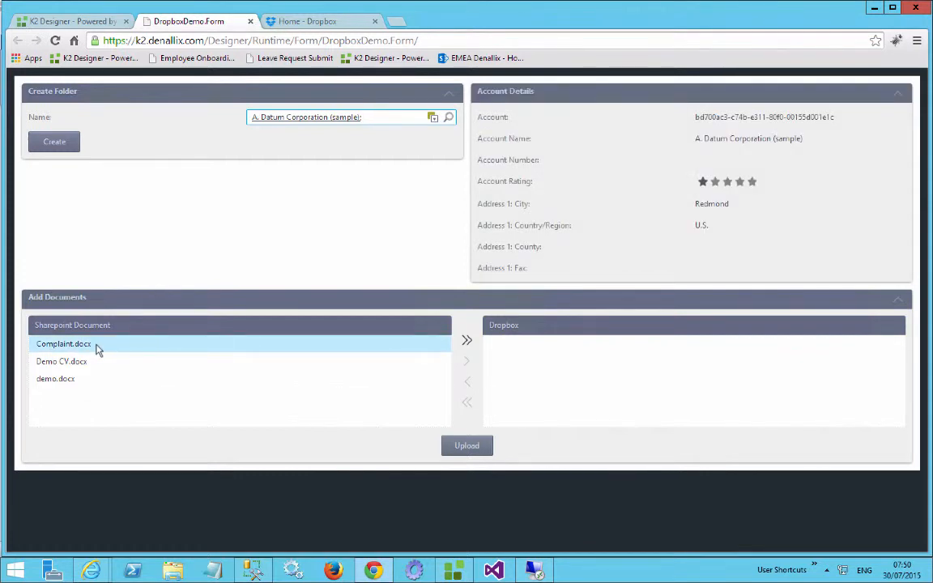
left_click(98, 348)
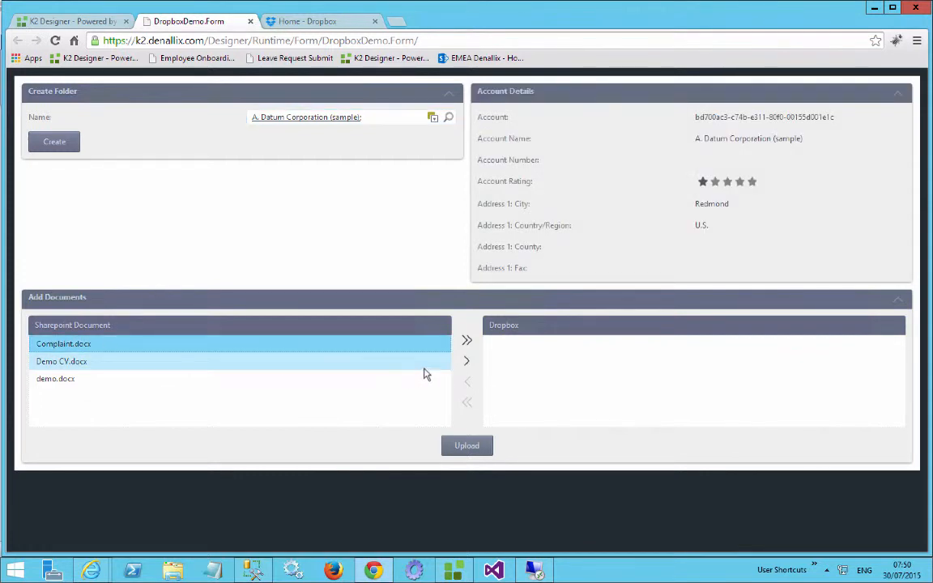
left_click(468, 364)
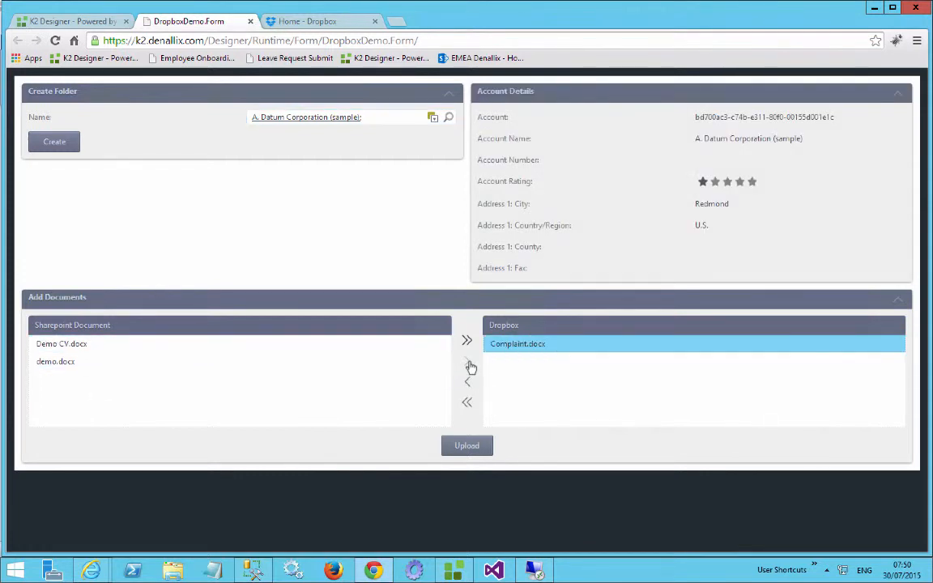
left_click(479, 447)
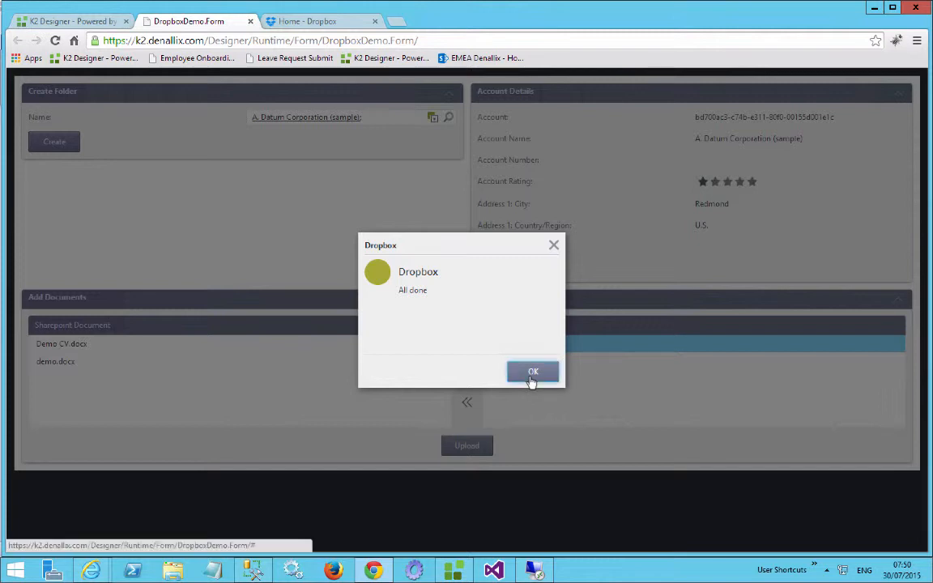
left_click(530, 376)
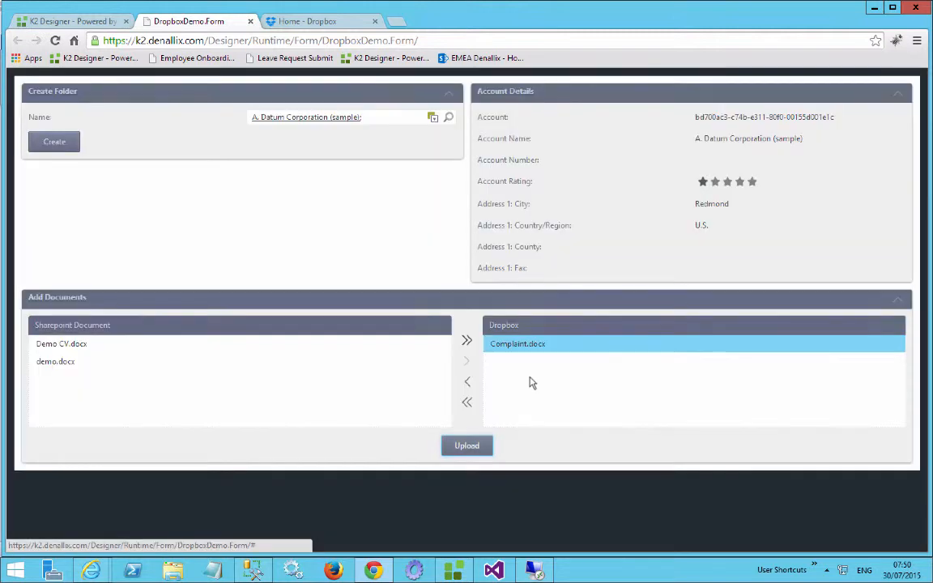
Step: Check the contents of the account's new folder in Dropbox, and return to the DropboxDemo form
left_click(291, 26)
left_click(316, 211)
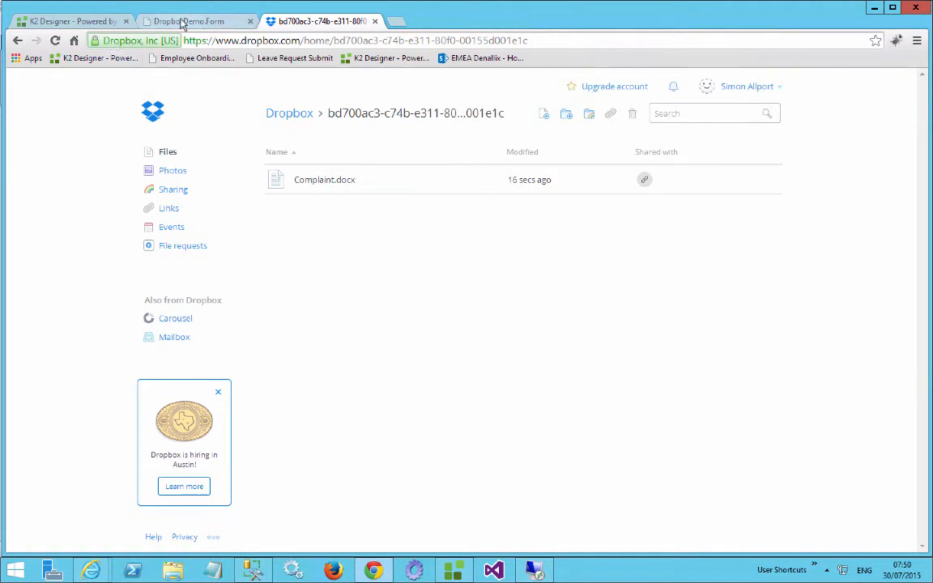
left_click(183, 21)
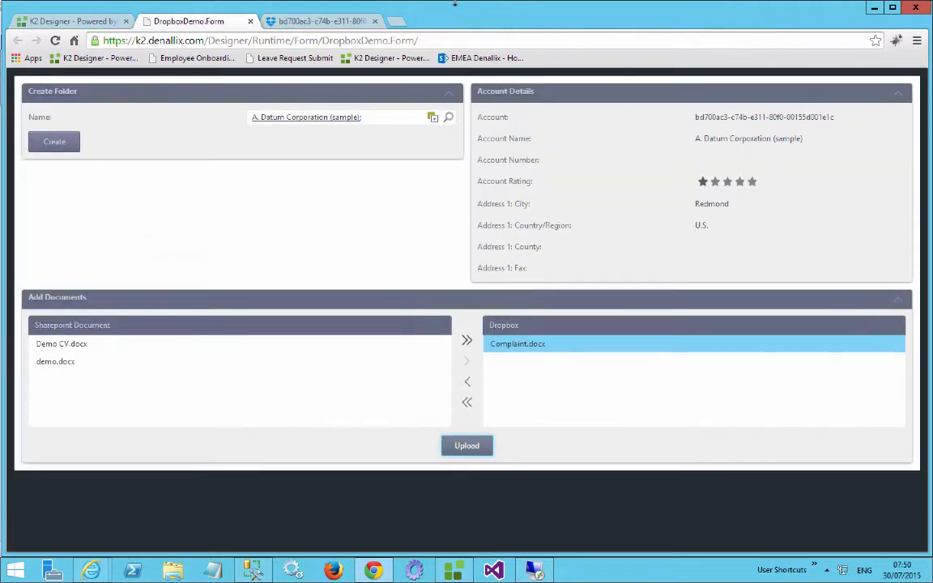
left_click(522, 7)
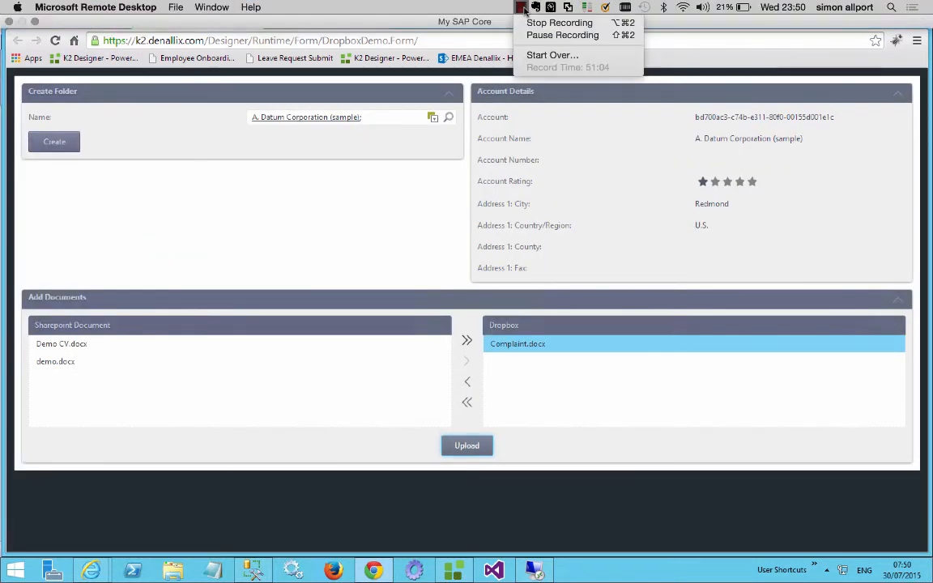